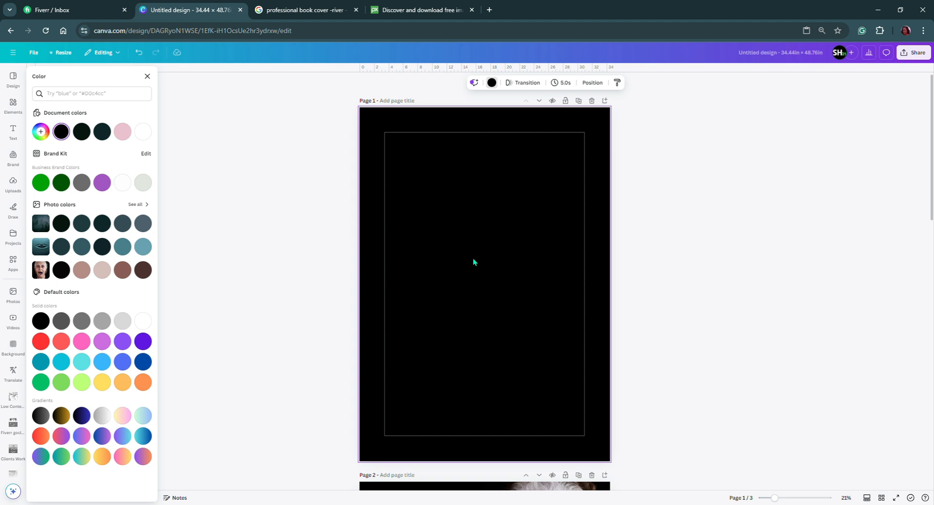
# Move the water-ripple photo from page 2 onto page 1 and enlarge it to span the full page width.
pyautogui.scroll(-7, 473, 262)
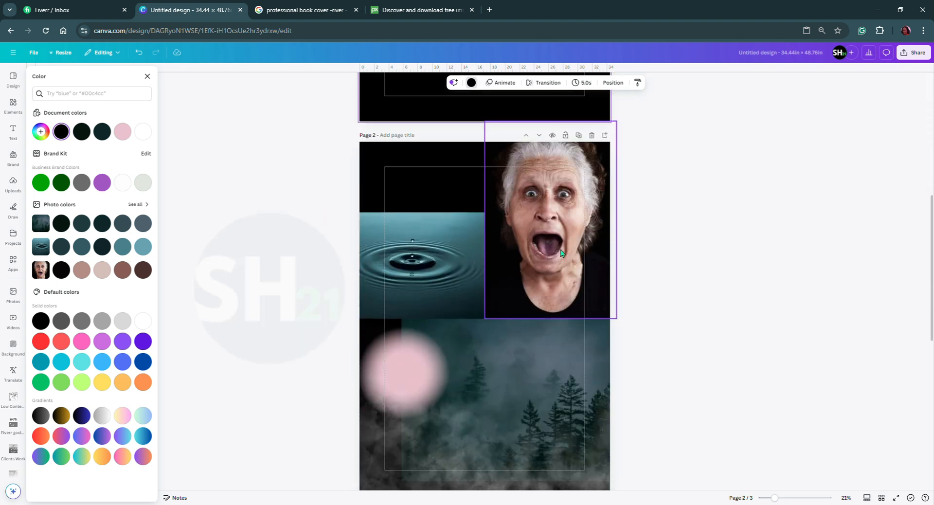
pyautogui.scroll(-2, 454, 317)
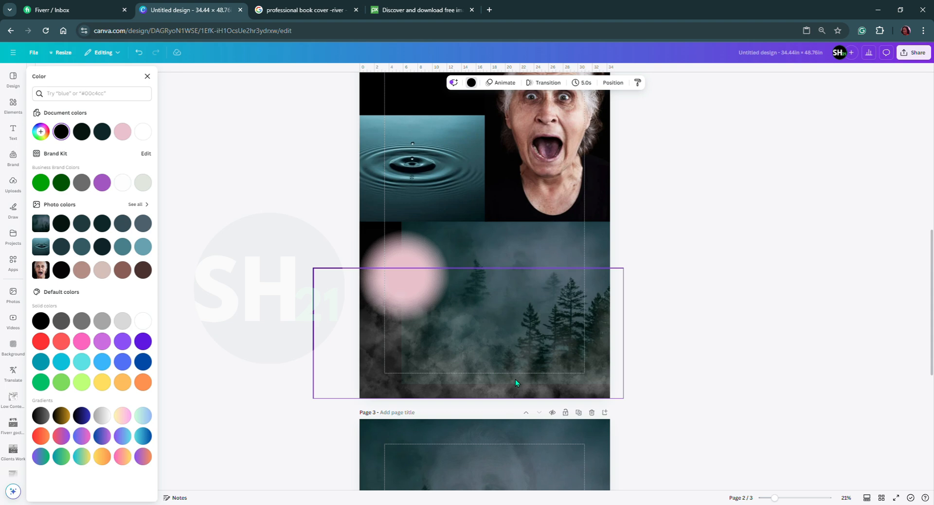
pyautogui.scroll(7, 508, 256)
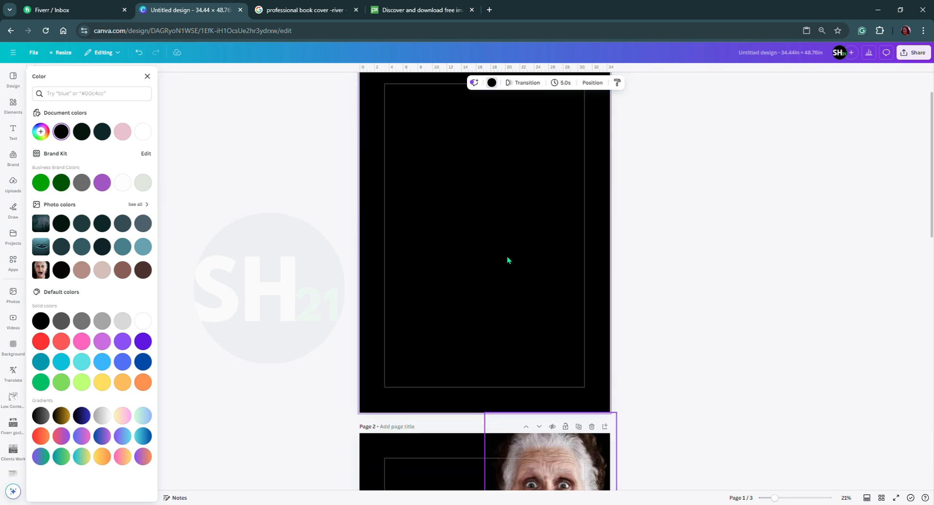
pyautogui.scroll(1, 508, 259)
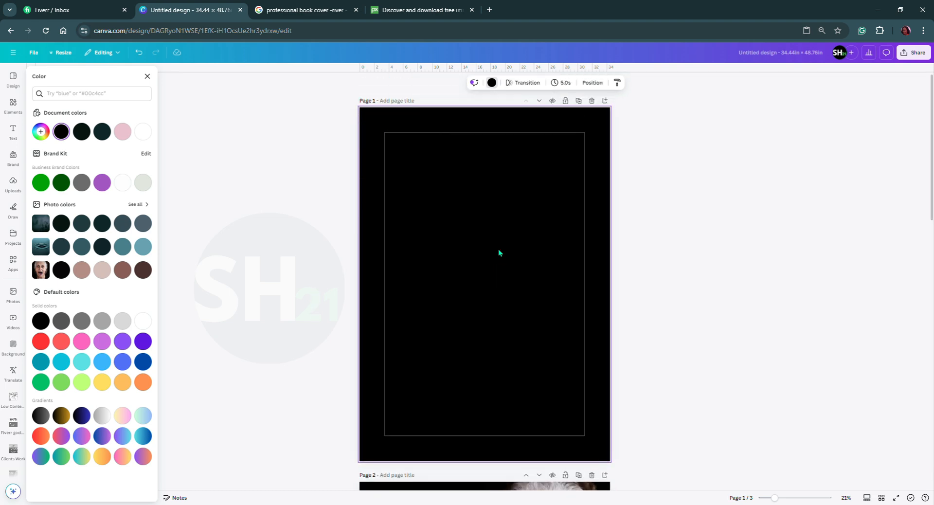
pyautogui.scroll(-3, 483, 292)
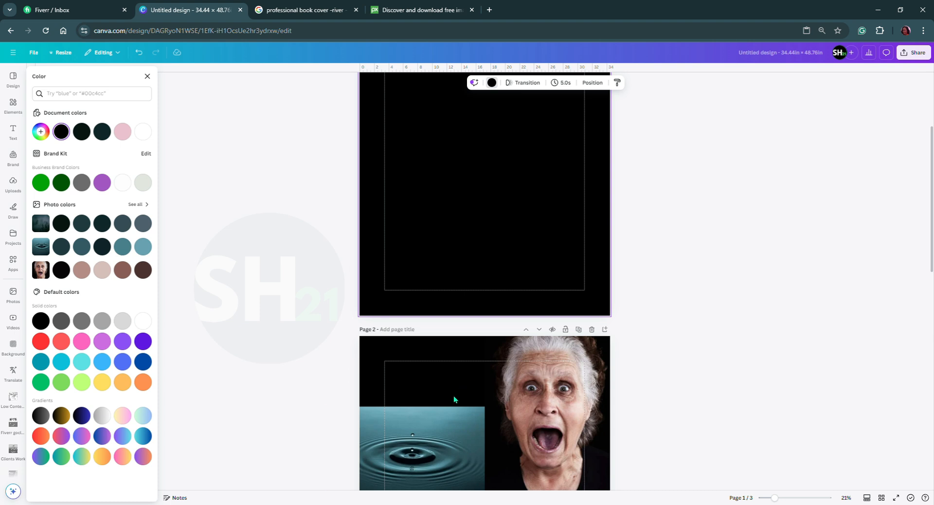
pyautogui.moveTo(431, 453); pyautogui.dragTo(524, 290)
pyautogui.moveTo(463, 277); pyautogui.dragTo(405, 272)
pyautogui.moveTo(515, 214); pyautogui.dragTo(682, 227)
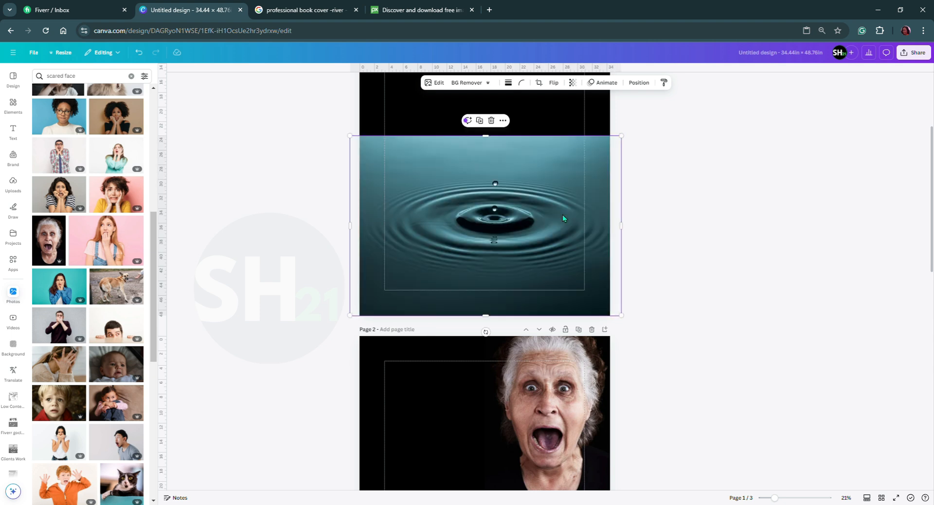
# Position the ripple photo over the bottom of page 1, centred horizontally and kept level.
pyautogui.moveTo(563, 219); pyautogui.dragTo(553, 265)
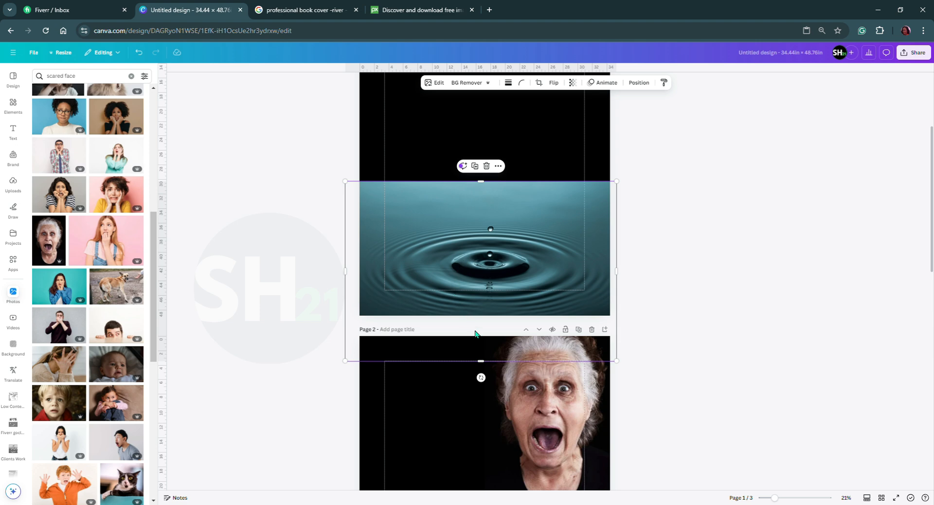
pyautogui.moveTo(481, 378); pyautogui.dragTo(489, 317)
pyautogui.moveTo(484, 379); pyautogui.dragTo(484, 385)
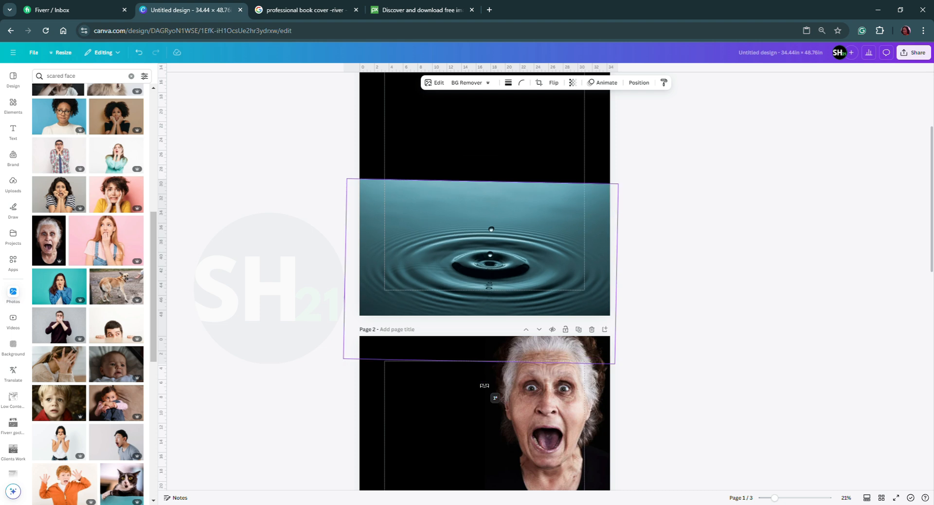
pyautogui.moveTo(485, 385); pyautogui.dragTo(489, 386)
pyautogui.click(676, 274)
pyautogui.moveTo(481, 264); pyautogui.dragTo(485, 263)
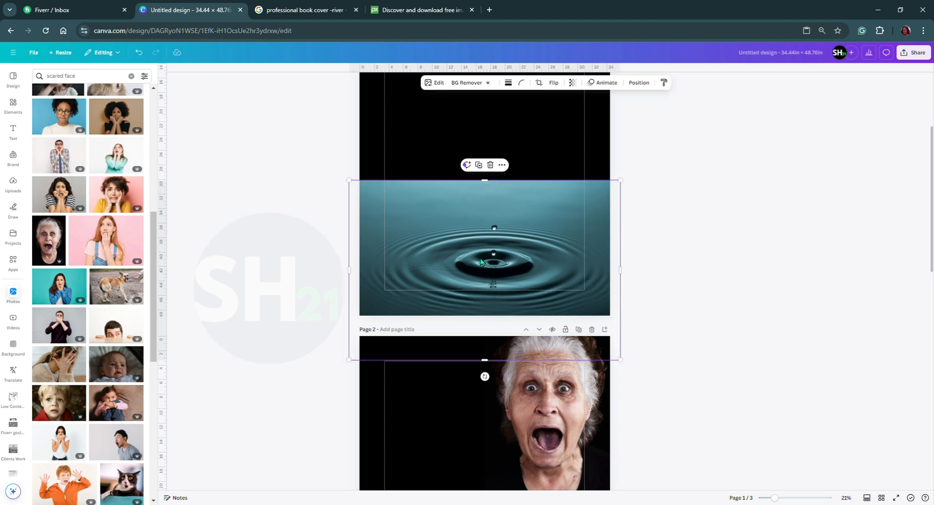
pyautogui.scroll(1, 482, 260)
pyautogui.scroll(-3, 481, 259)
pyautogui.moveTo(519, 462); pyautogui.dragTo(480, 154)
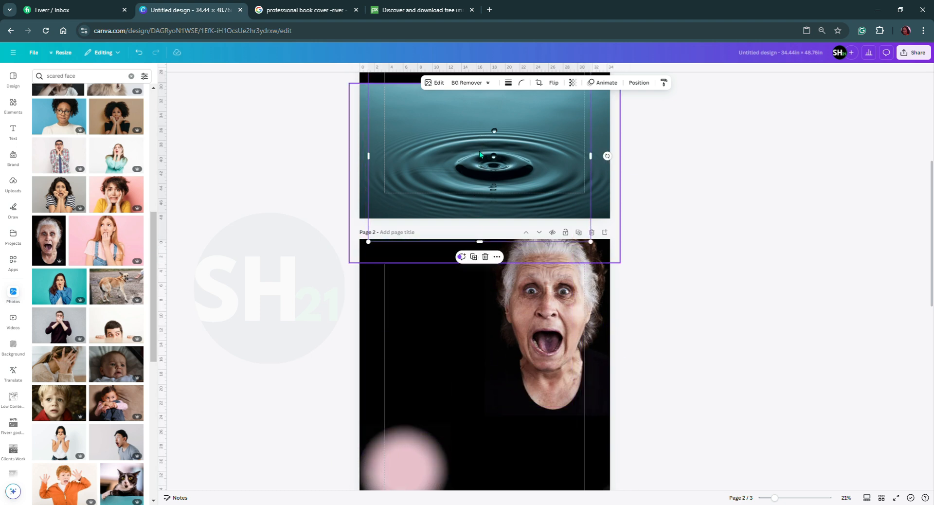
pyautogui.scroll(1, 480, 154)
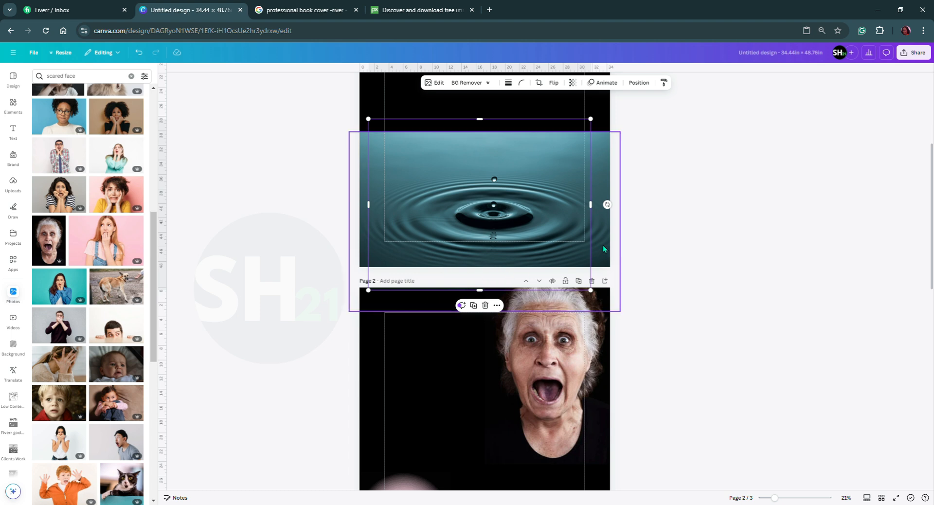
pyautogui.moveTo(609, 263); pyautogui.dragTo(572, 276)
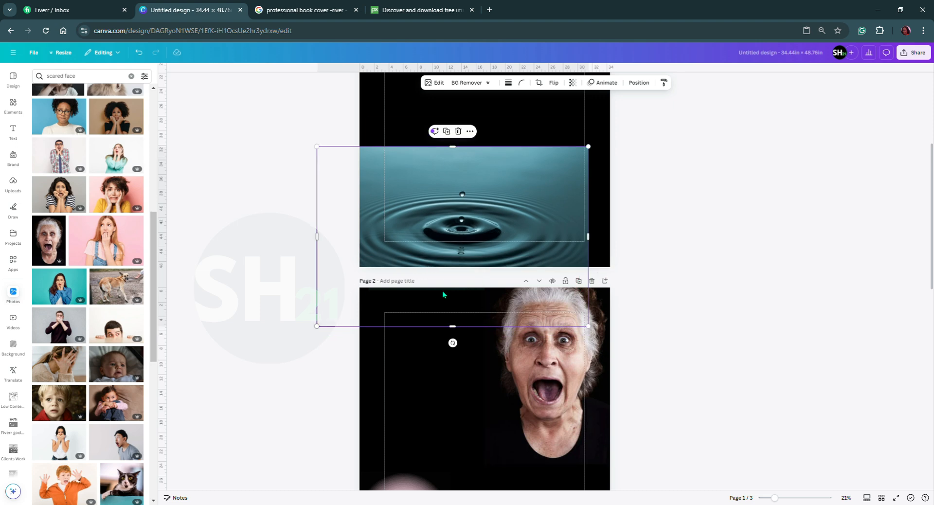
pyautogui.moveTo(426, 233); pyautogui.dragTo(476, 118)
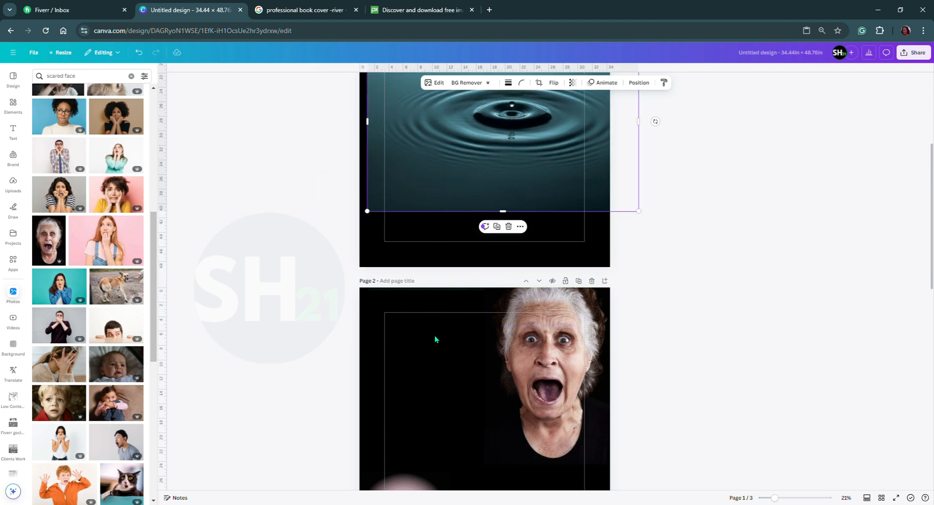
pyautogui.scroll(-2, 436, 316)
pyautogui.scroll(5, 435, 316)
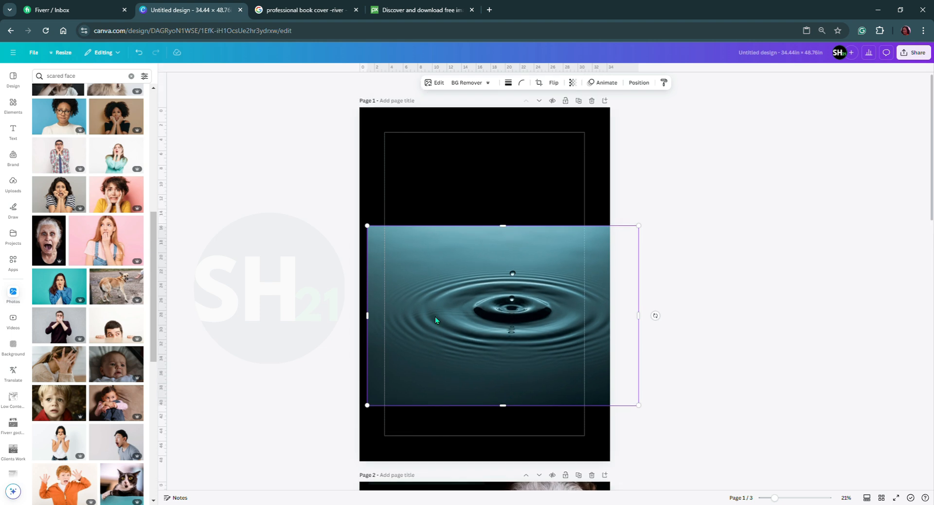
pyautogui.scroll(-1, 435, 317)
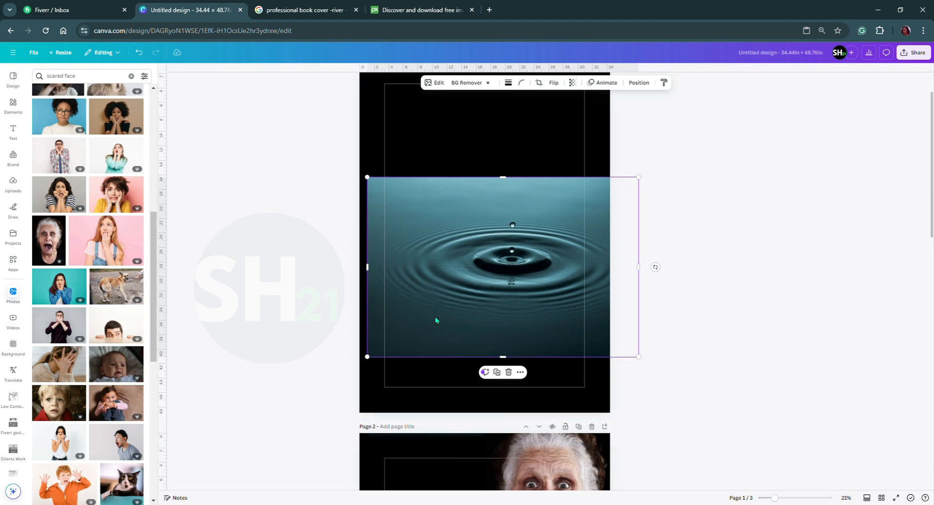
pyautogui.hotkey('ctrl', 'z')
pyautogui.hotkey('ctrl', 'z')
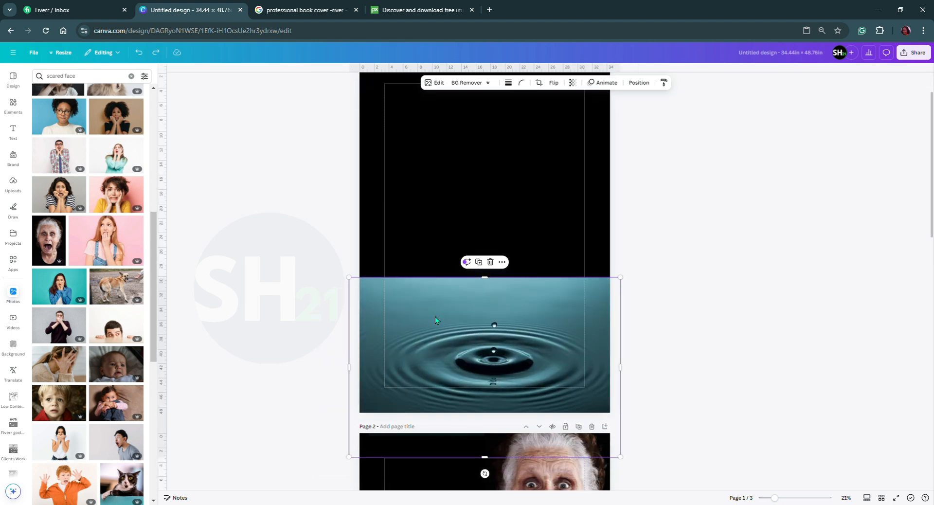
# Move the misty forest photo from page 2 onto page 1 and enlarge it to cover the area above the ripple photo.
pyautogui.scroll(-2, 430, 346)
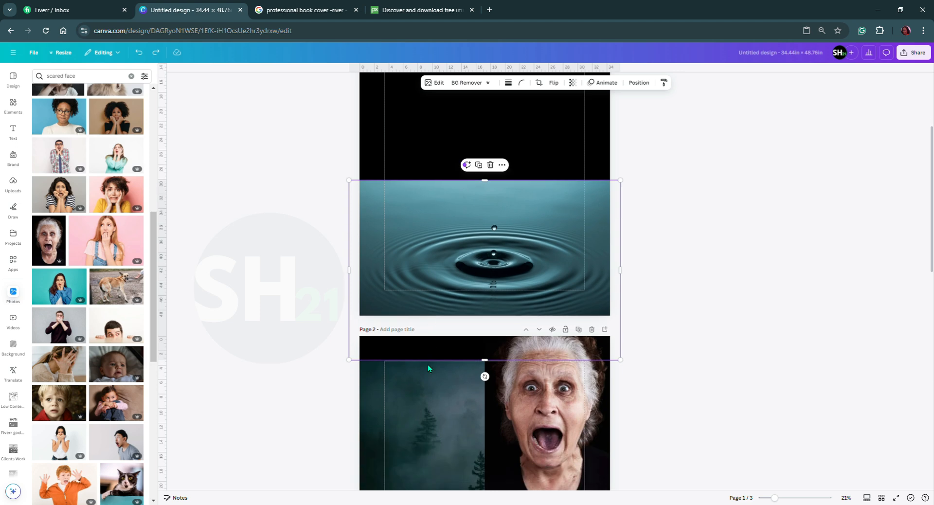
pyautogui.moveTo(432, 398); pyautogui.dragTo(480, 209)
pyautogui.moveTo(468, 241); pyautogui.dragTo(451, 162)
pyautogui.moveTo(573, 274); pyautogui.dragTo(654, 334)
pyautogui.moveTo(548, 295); pyautogui.dragTo(539, 295)
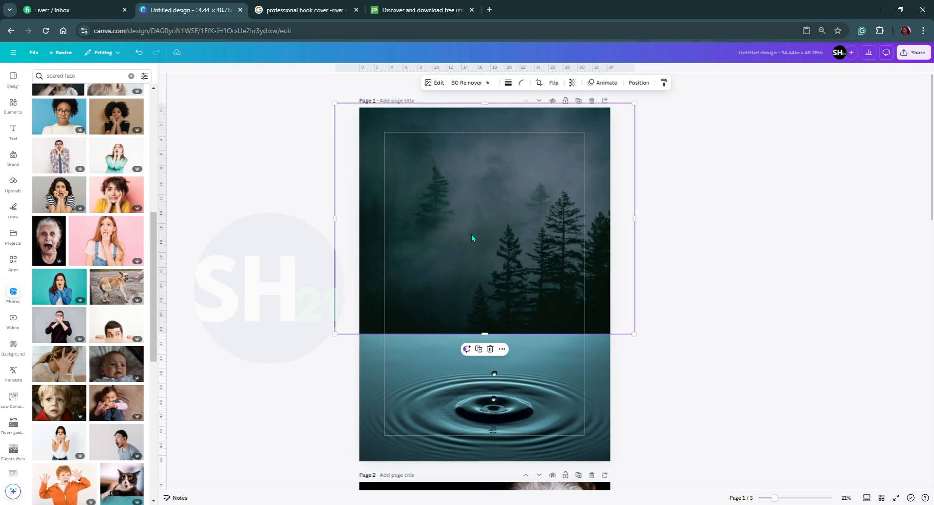
# Shift the ripple photo further down page 1 and nudge the forest photo slightly lower.
pyautogui.click(454, 390)
pyautogui.moveTo(453, 391); pyautogui.dragTo(458, 420)
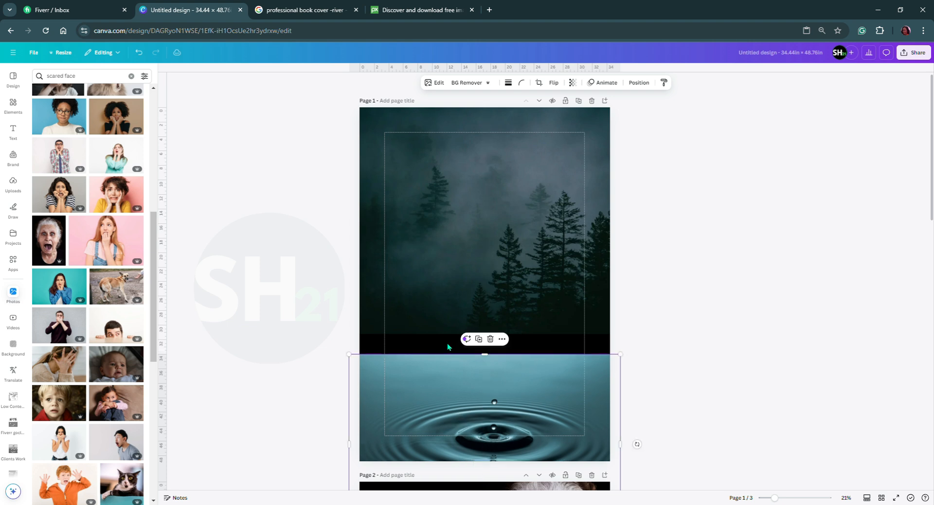
pyautogui.moveTo(405, 290); pyautogui.dragTo(409, 298)
# Open the image adjustments for the ripple photo and set its Vignette to 100.
pyautogui.click(459, 392)
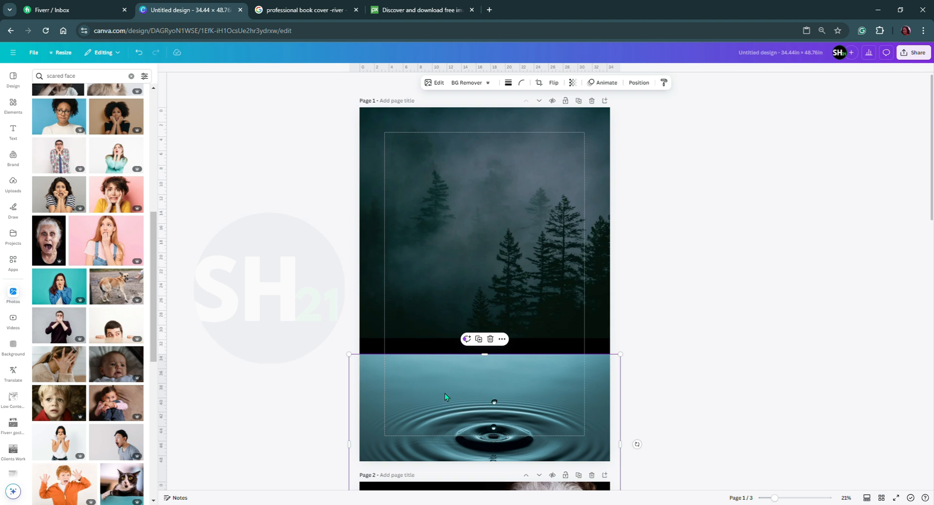
pyautogui.scroll(-1, 468, 341)
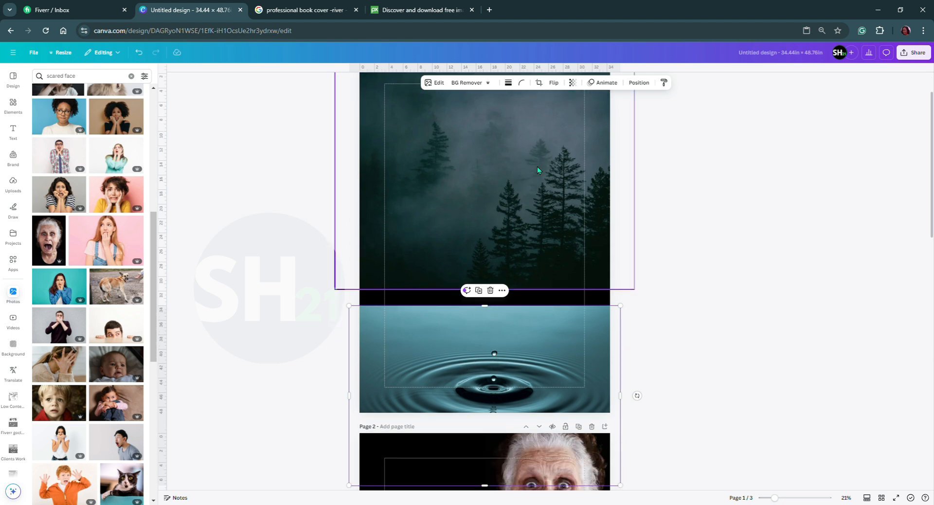
pyautogui.click(435, 82)
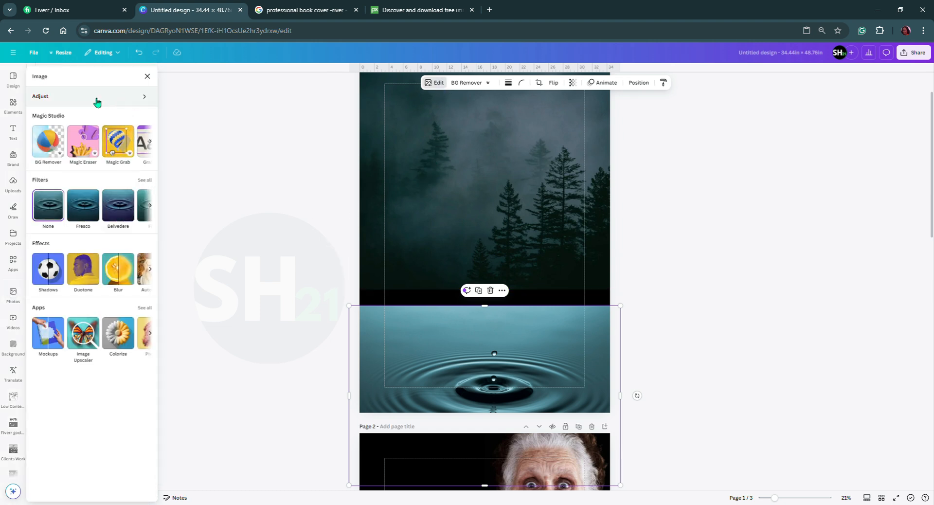
pyautogui.click(444, 84)
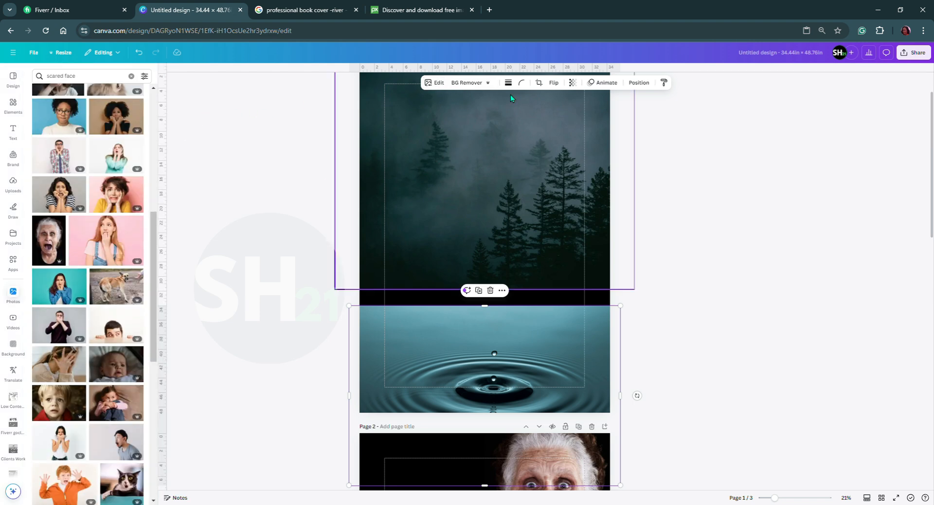
pyautogui.click(446, 84)
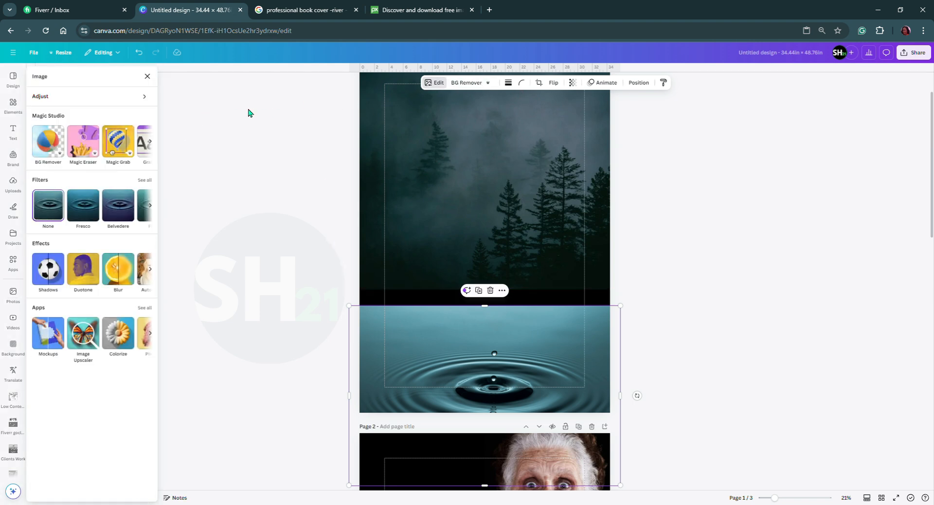
pyautogui.click(141, 97)
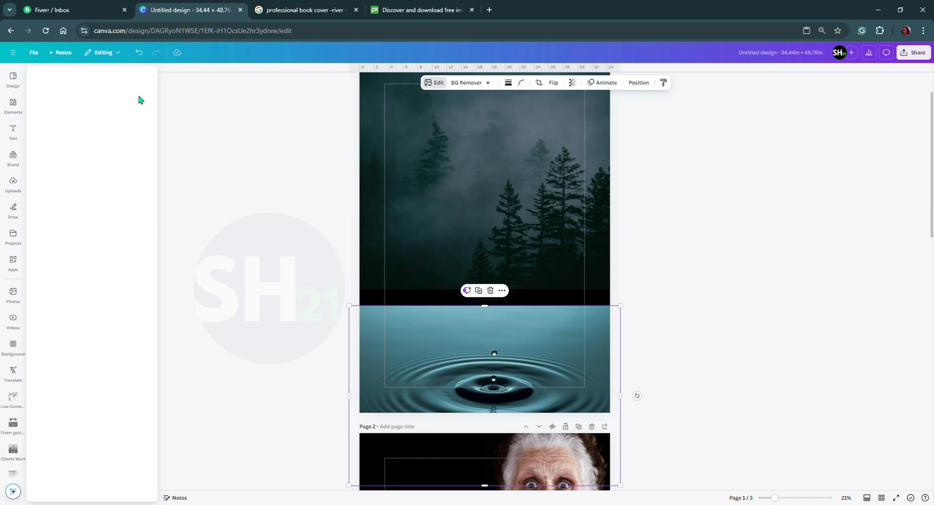
pyautogui.scroll(-3, 84, 244)
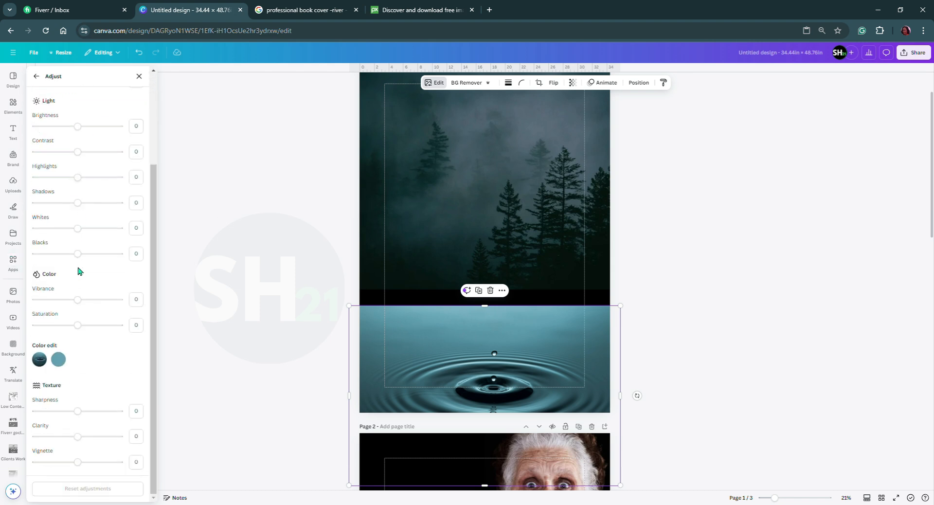
pyautogui.moveTo(77, 462); pyautogui.dragTo(134, 470)
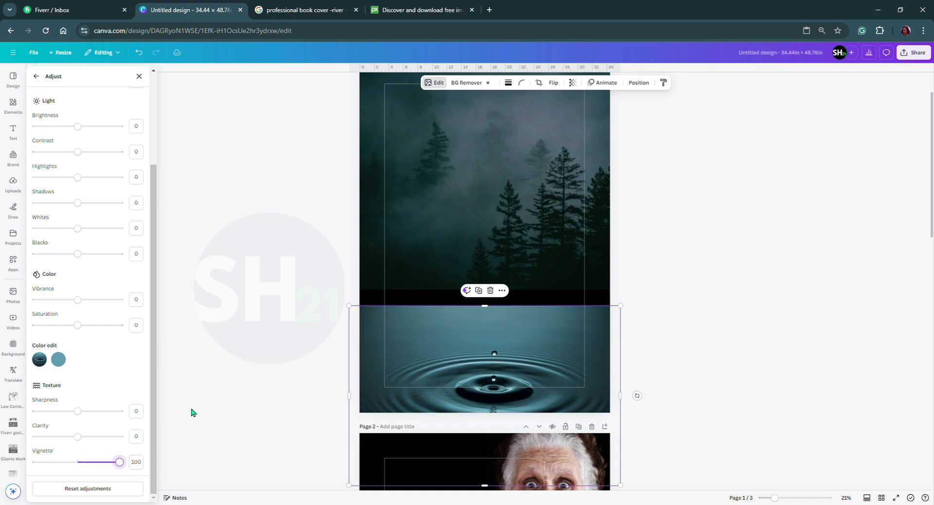
# Darken the ripple photo by setting Shadows to -45 and Highlights to -100.
pyautogui.click(78, 204)
pyautogui.moveTo(80, 206)
pyautogui.mouseDown()
pyautogui.moveTo(108, 208)
pyautogui.moveTo(43, 208)
pyautogui.moveTo(68, 209)
pyautogui.mouseUp()
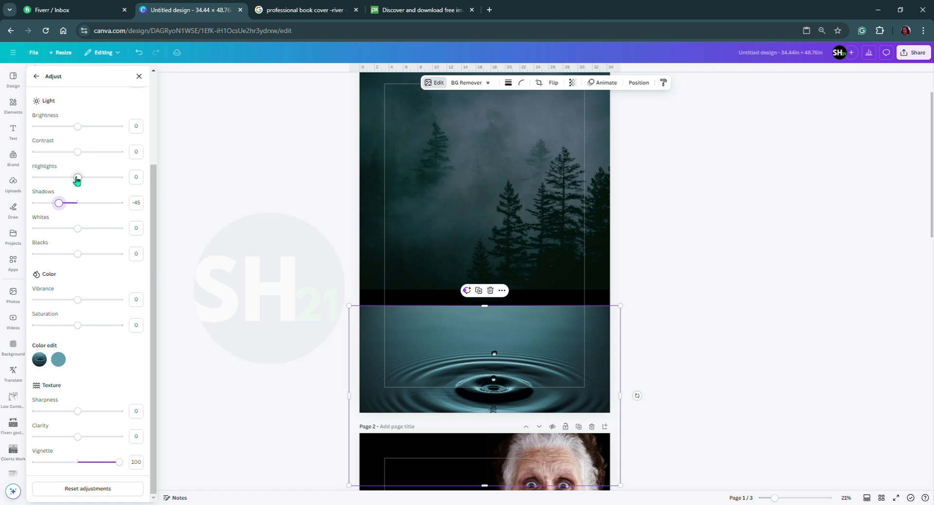
pyautogui.click(78, 178)
pyautogui.moveTo(78, 179); pyautogui.dragTo(12, 184)
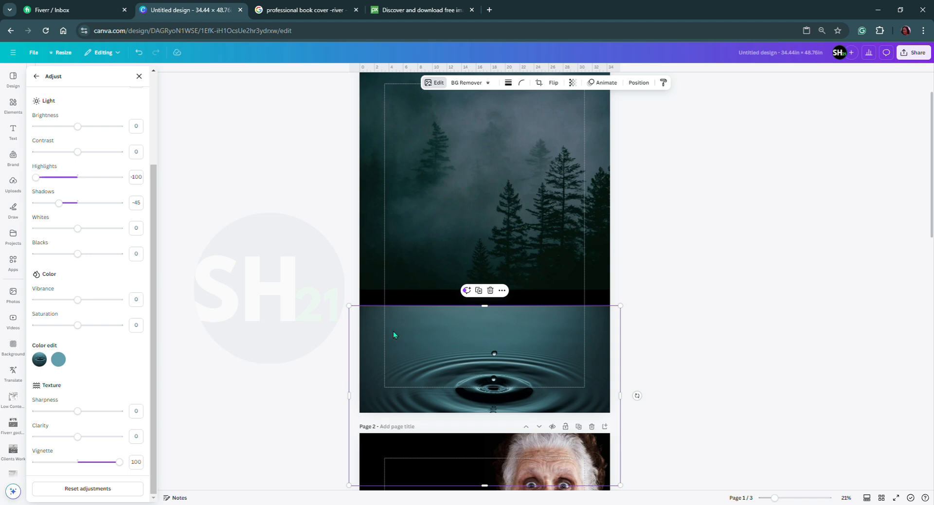
pyautogui.click(139, 76)
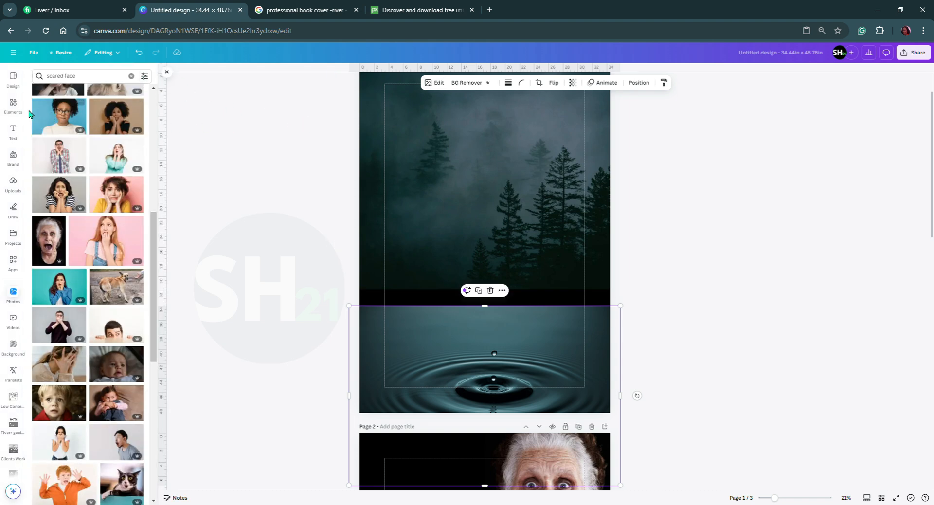
# Use Magic Grab with a brush size of about 7 to brush over the ripple photo's two water droplets and grab them.
pyautogui.click(440, 83)
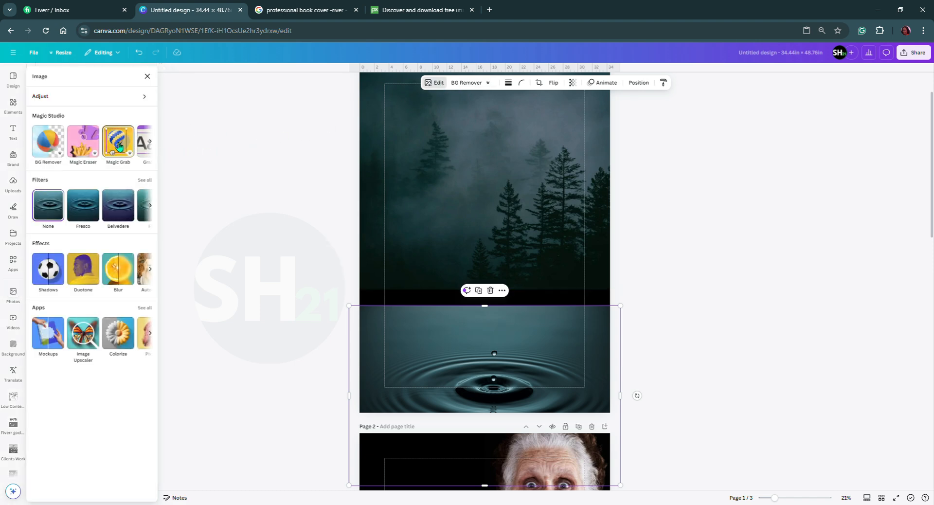
pyautogui.click(122, 154)
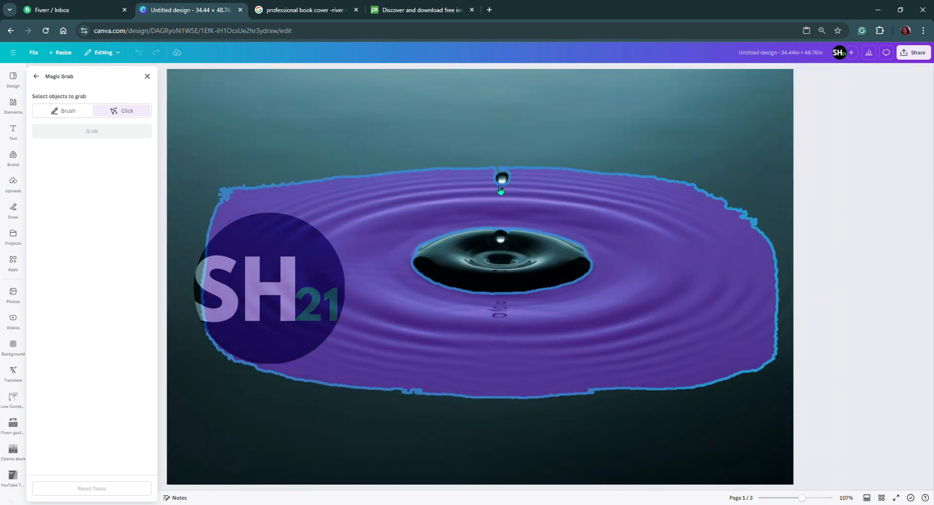
pyautogui.click(68, 111)
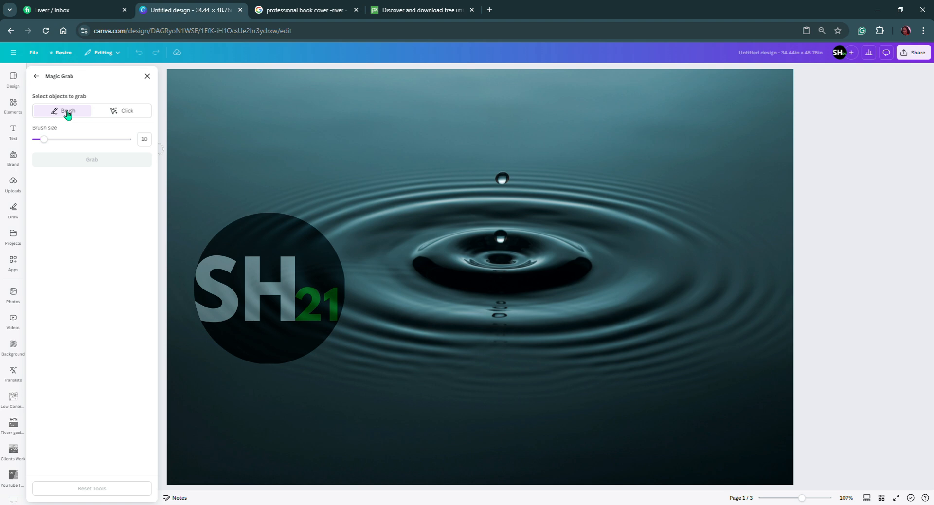
pyautogui.moveTo(47, 142); pyautogui.dragTo(41, 144)
pyautogui.moveTo(39, 139); pyautogui.dragTo(45, 141)
pyautogui.moveTo(504, 174); pyautogui.dragTo(500, 176)
pyautogui.moveTo(501, 181); pyautogui.dragTo(505, 179)
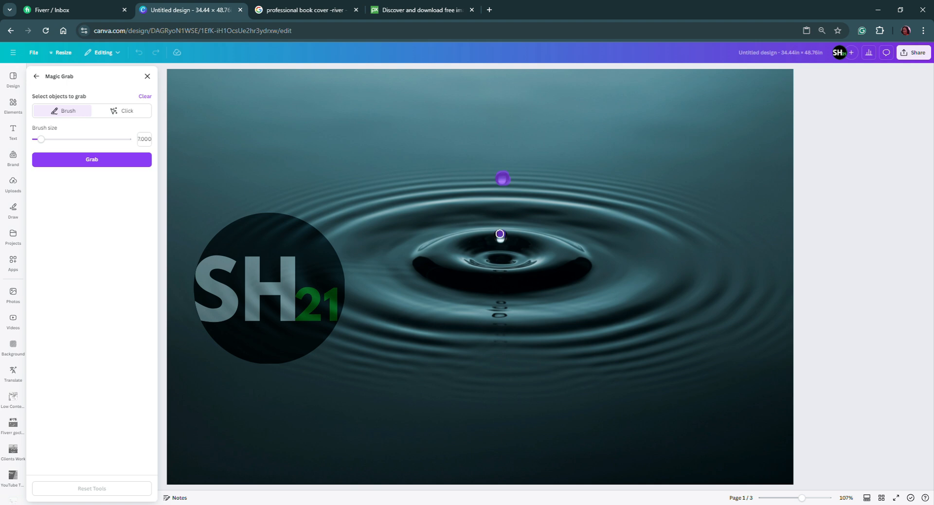
pyautogui.moveTo(499, 236); pyautogui.dragTo(504, 238)
pyautogui.click(96, 162)
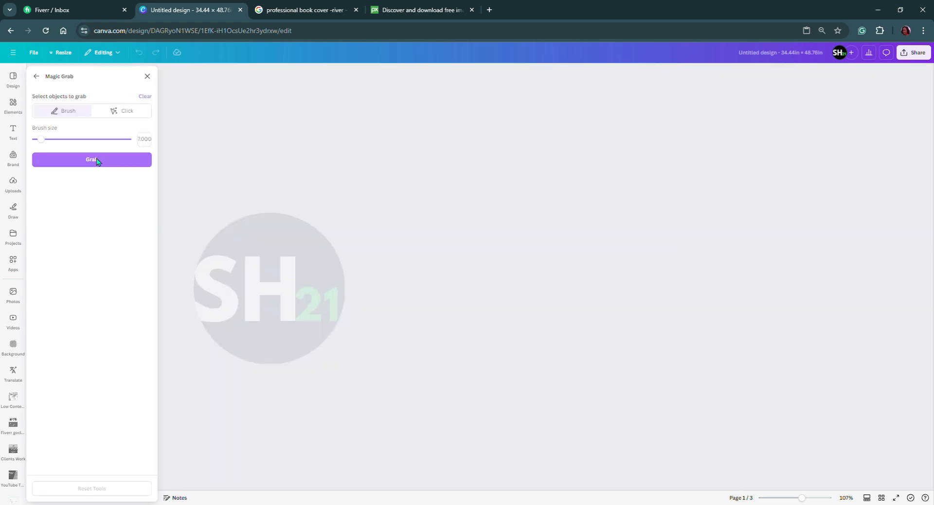
# Move the two grabbed water droplets away from the ripple on page 1 and delete them.
pyautogui.click(98, 160)
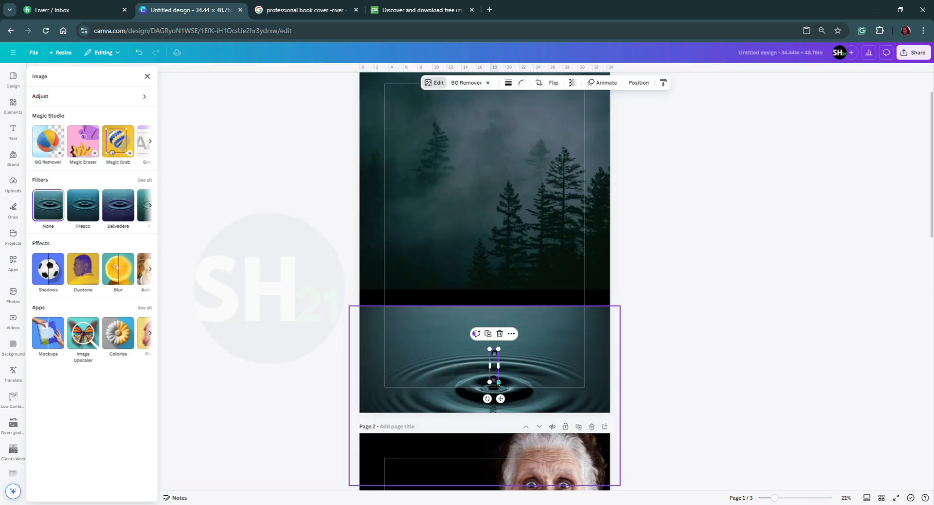
pyautogui.moveTo(494, 369); pyautogui.dragTo(538, 344)
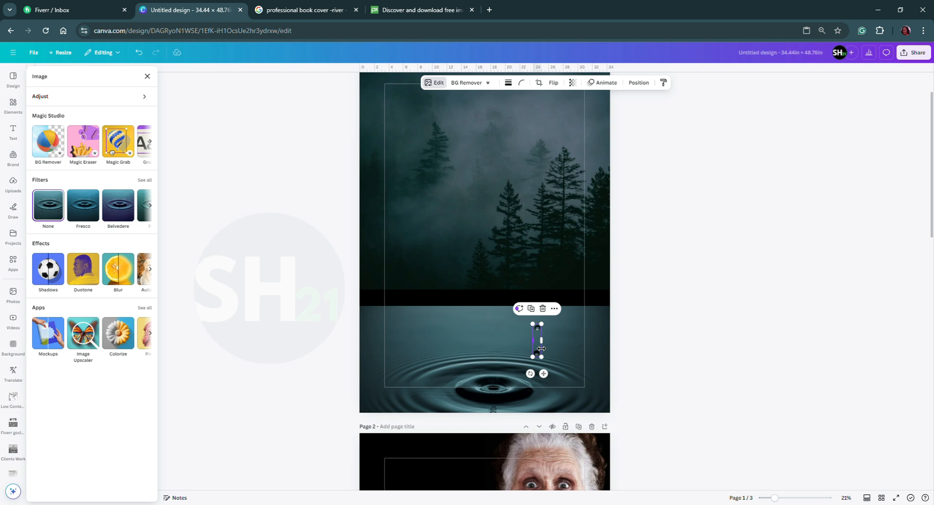
pyautogui.press('Delete')
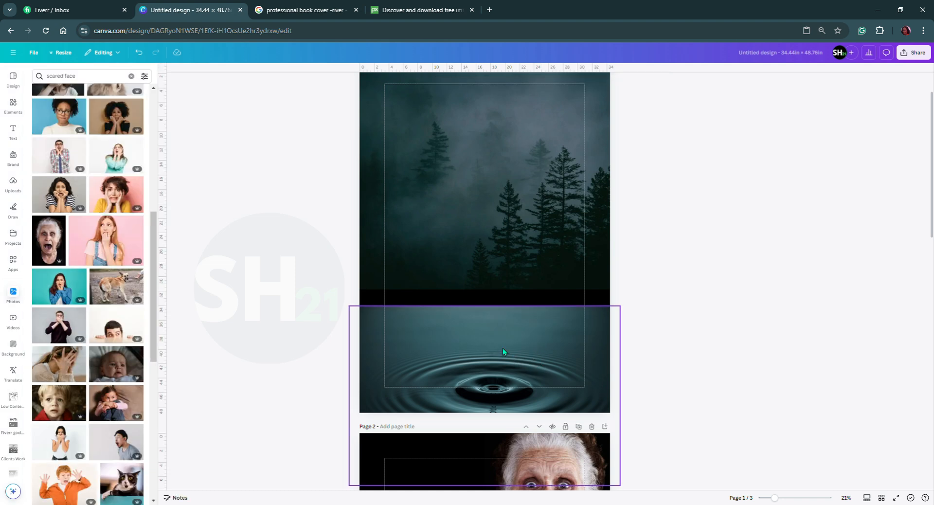
# Move the pink blurred circle from page 2 onto page 1, over the left end of the forest and ripple photos' seam.
pyautogui.scroll(-3, 478, 389)
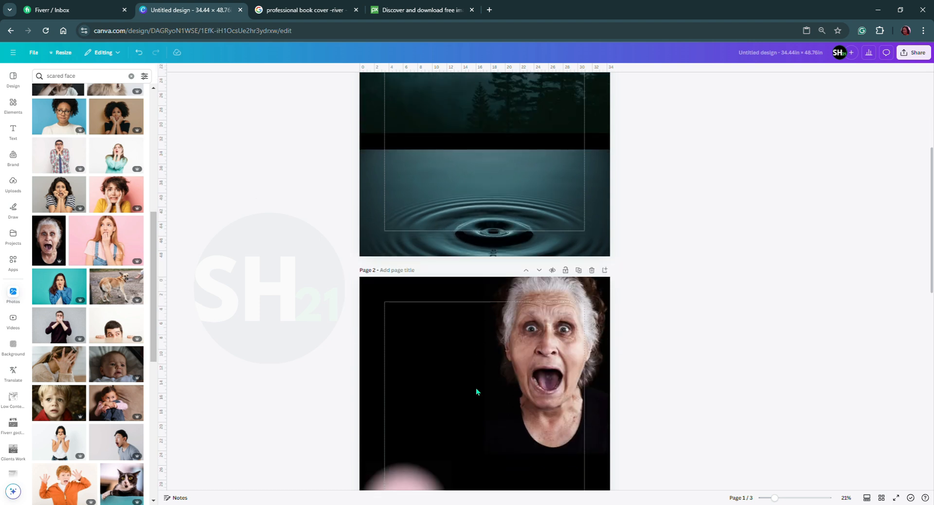
pyautogui.scroll(-1, 476, 388)
pyautogui.moveTo(407, 456); pyautogui.dragTo(428, 142)
pyautogui.scroll(6, 456, 214)
pyautogui.moveTo(427, 375); pyautogui.dragTo(380, 354)
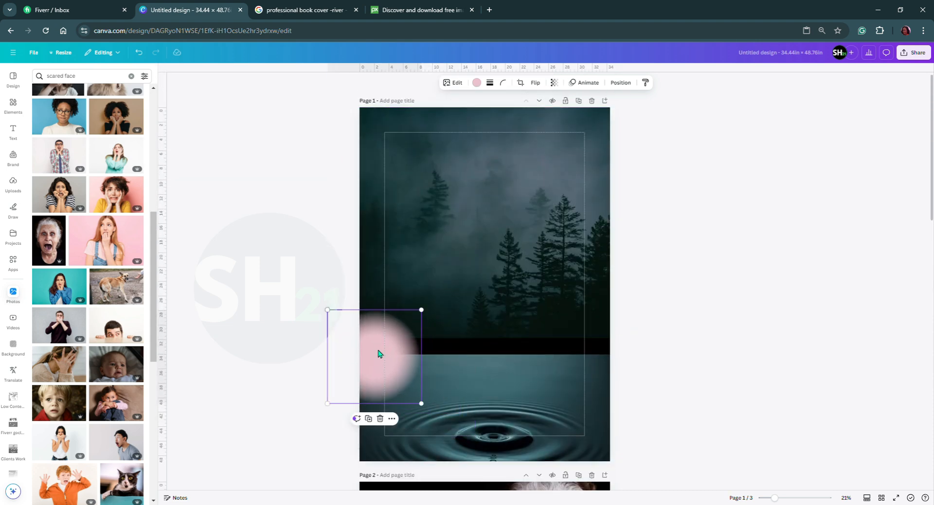
# Recolor the pink blurred circle to #05110D by sampling the dark lower edge of the forest photo.
pyautogui.click(477, 83)
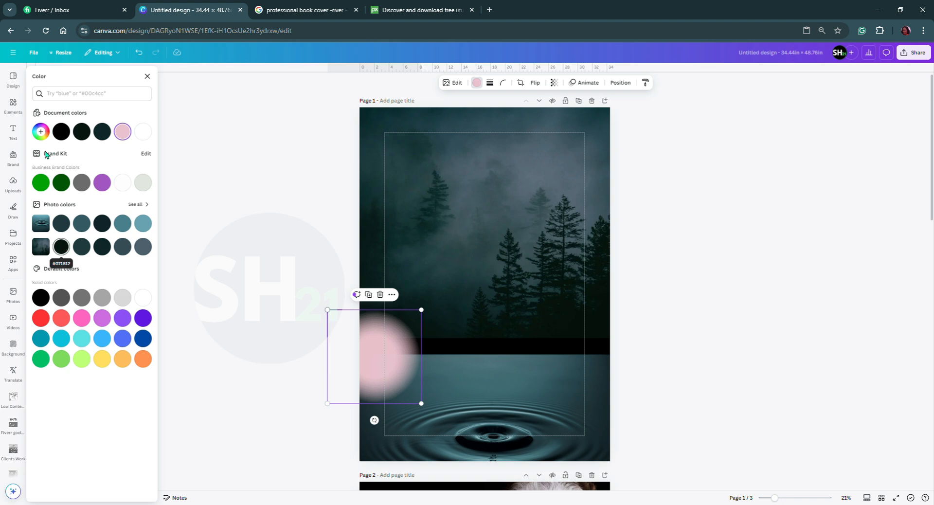
pyautogui.click(41, 132)
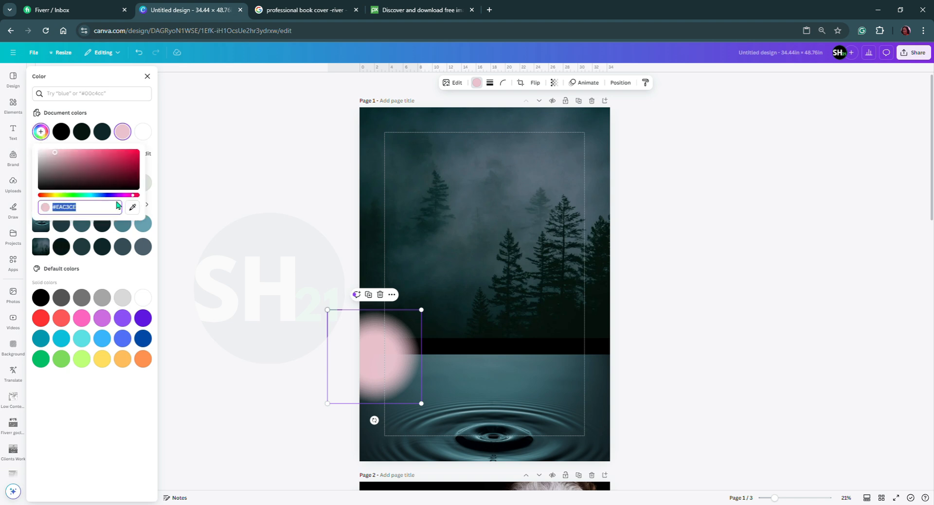
pyautogui.click(132, 206)
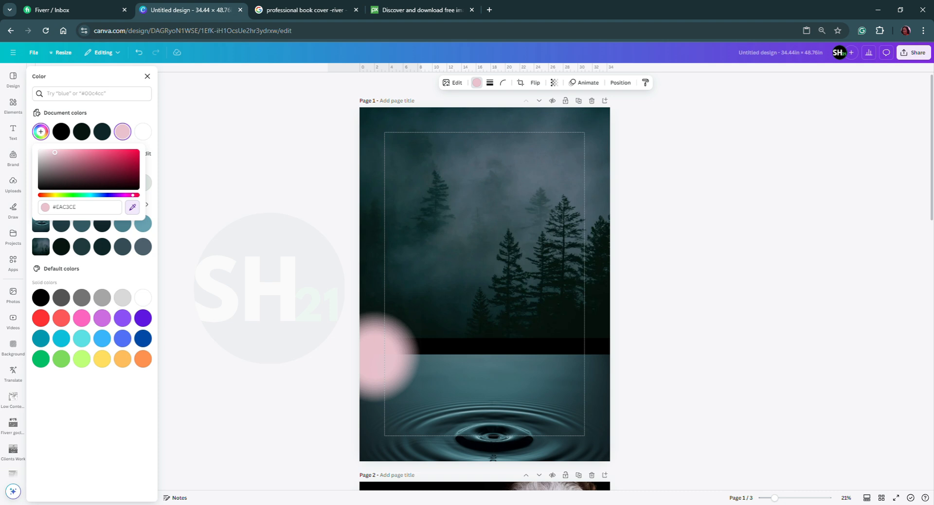
pyautogui.click(556, 334)
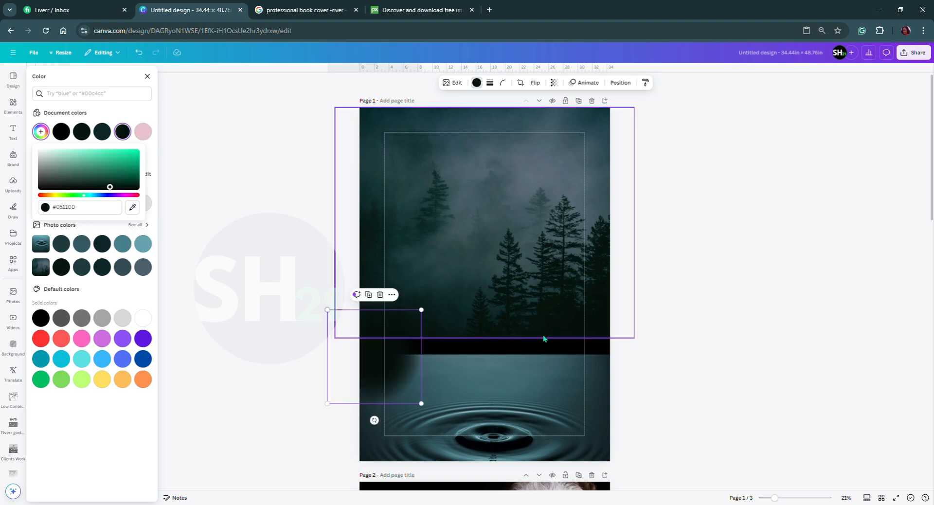
# Shrink the dark blurred circle and spread overlapping copies of it along the whole seam between the forest and ripple photos.
pyautogui.moveTo(421, 310); pyautogui.dragTo(393, 338)
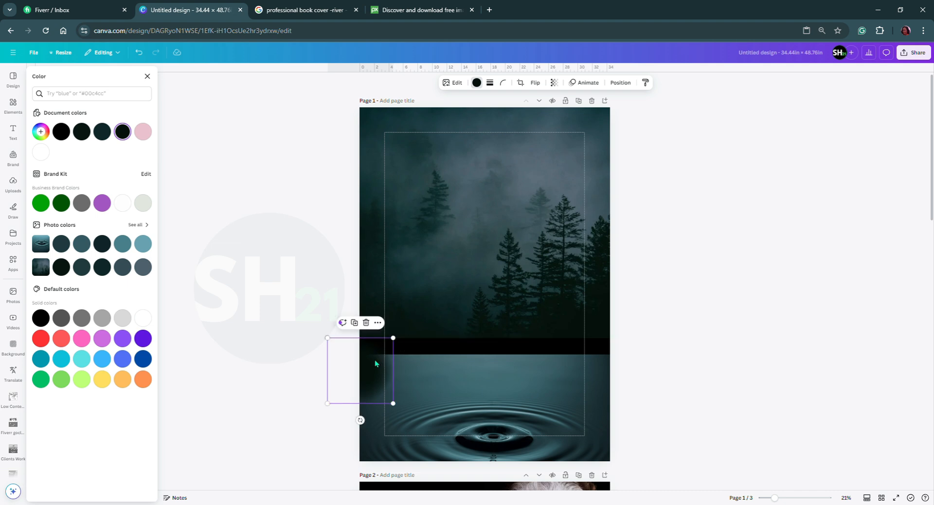
pyautogui.moveTo(368, 366); pyautogui.dragTo(379, 343)
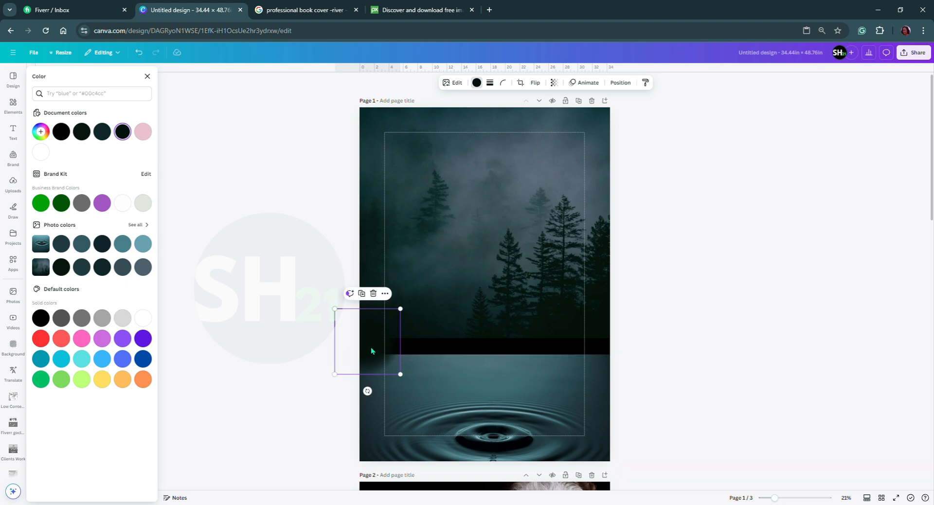
pyautogui.moveTo(379, 349); pyautogui.dragTo(597, 339)
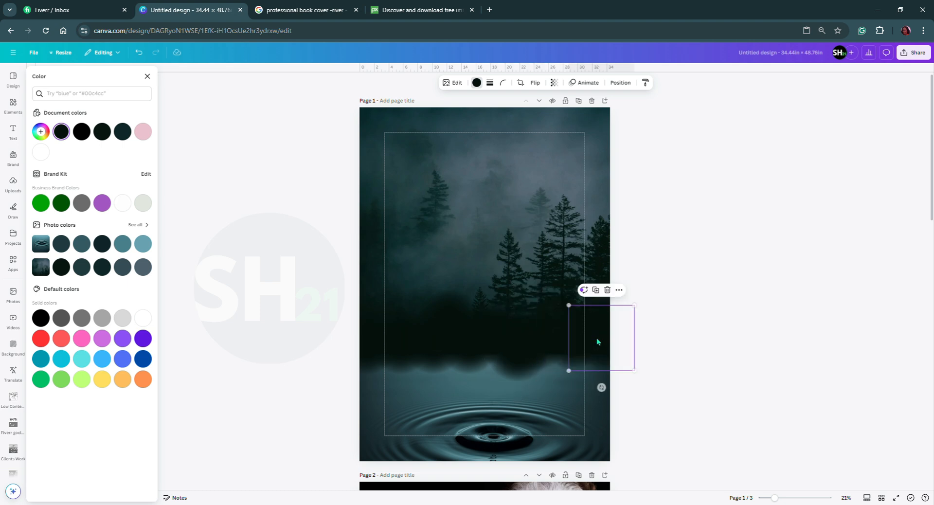
pyautogui.moveTo(469, 349); pyautogui.dragTo(431, 348)
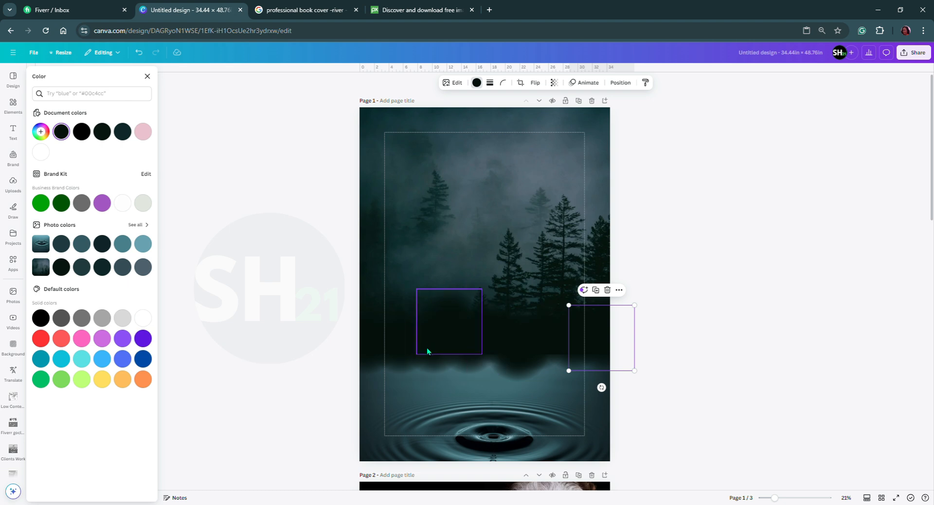
pyautogui.moveTo(420, 351); pyautogui.dragTo(368, 349)
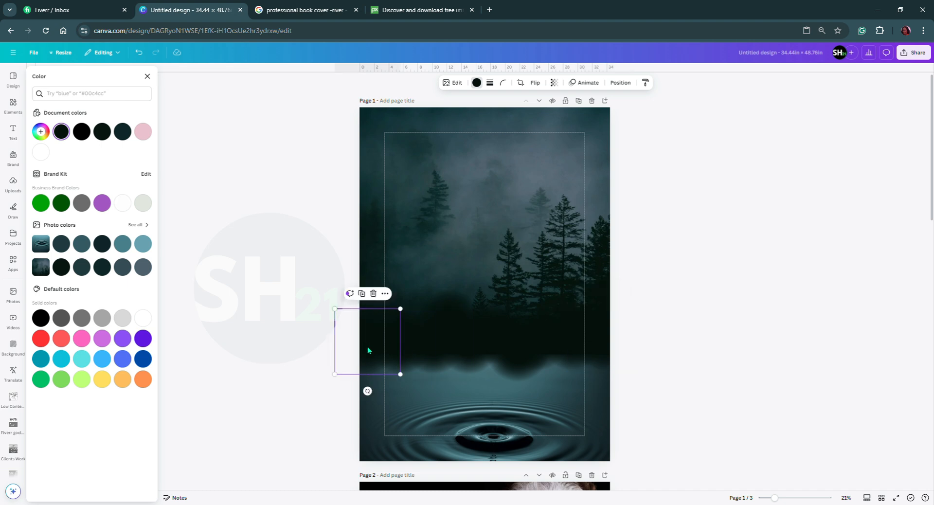
pyautogui.moveTo(368, 350); pyautogui.dragTo(534, 354)
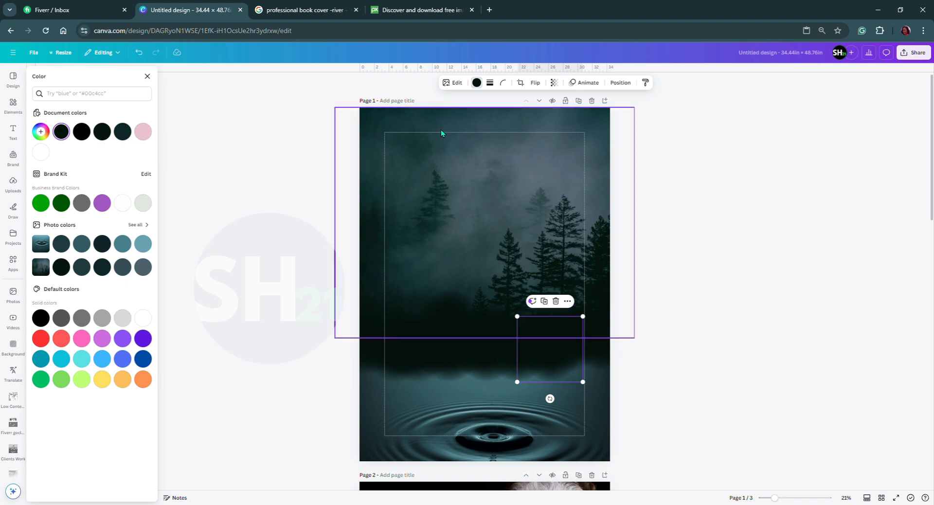
# Nudge the forest photo slightly up on page 1.
pyautogui.moveTo(442, 147); pyautogui.dragTo(445, 149)
pyautogui.moveTo(446, 149); pyautogui.dragTo(441, 146)
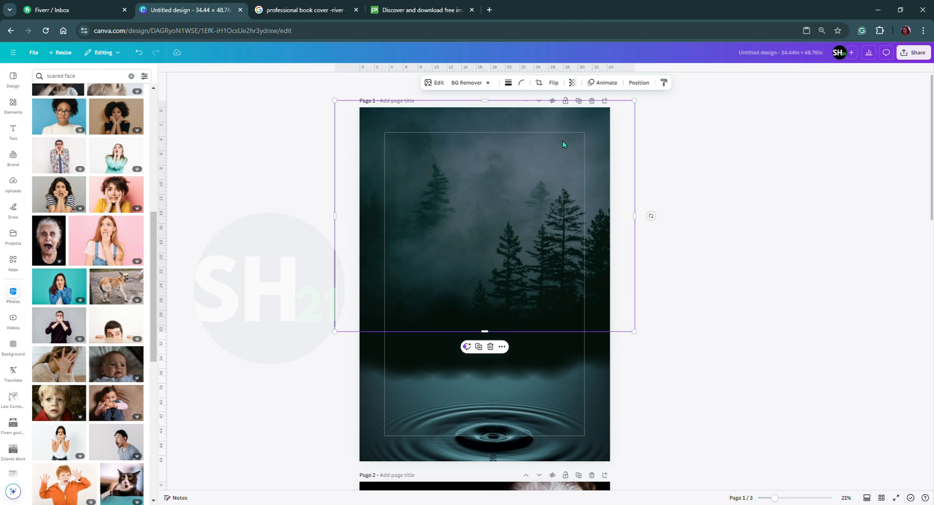
# Fully lock the forest photo's layer on page 1, leaving the rest of the page unlocked.
pyautogui.click(642, 84)
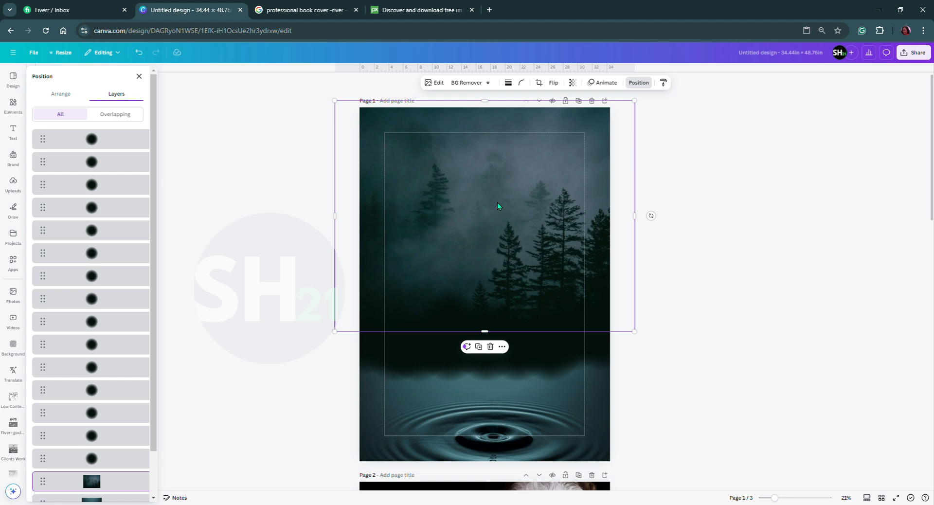
pyautogui.click(566, 100)
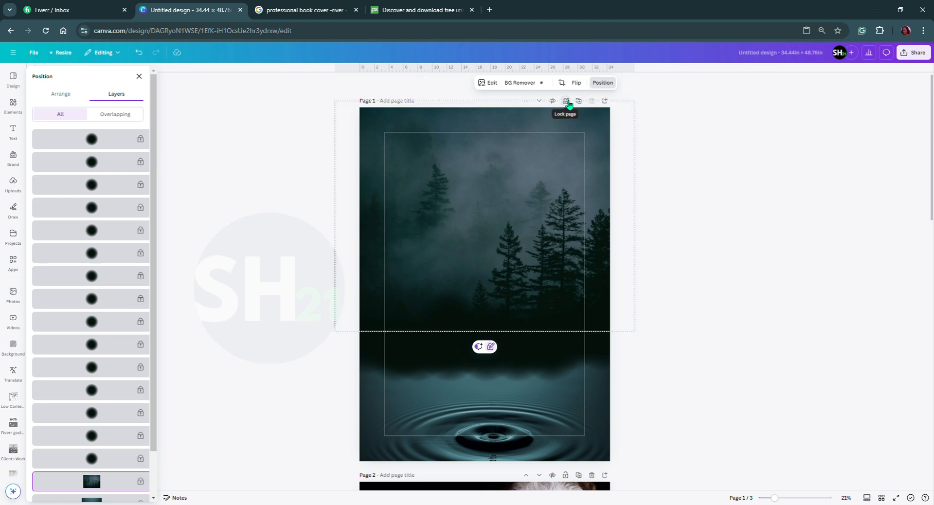
pyautogui.hotkey('ctrl', 'z')
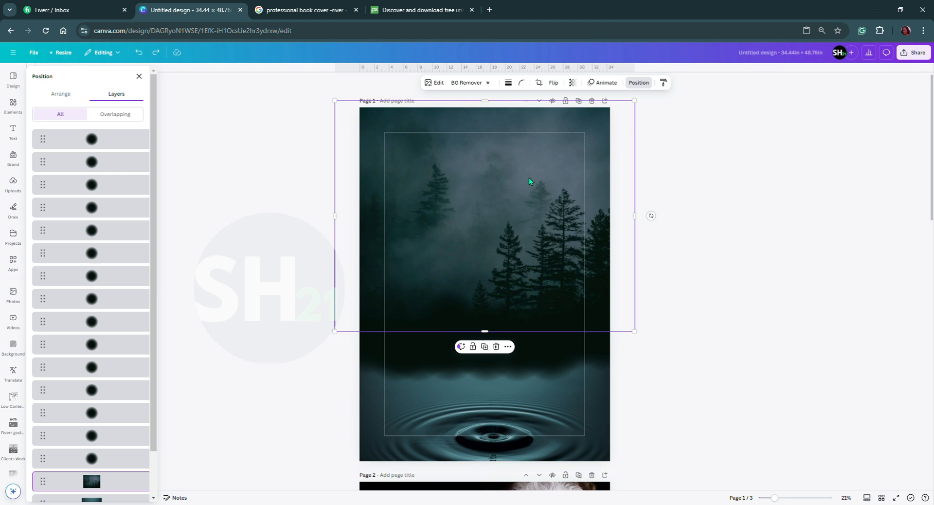
pyautogui.scroll(-2, 98, 434)
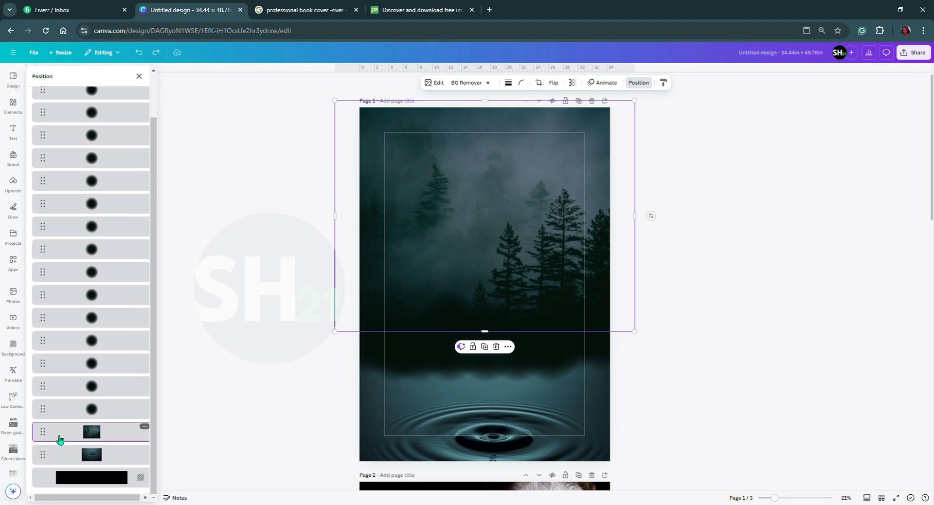
pyautogui.click(144, 427)
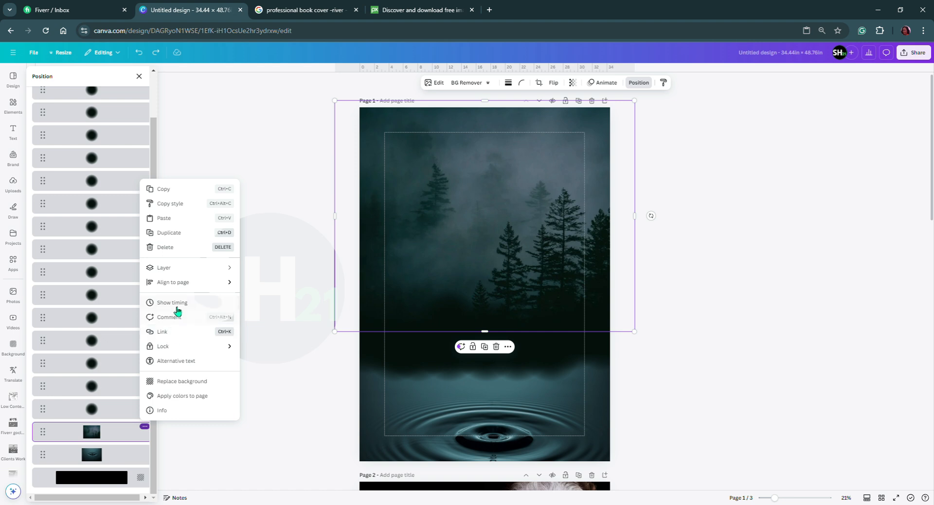
pyautogui.moveTo(177, 347)
pyautogui.click(274, 346)
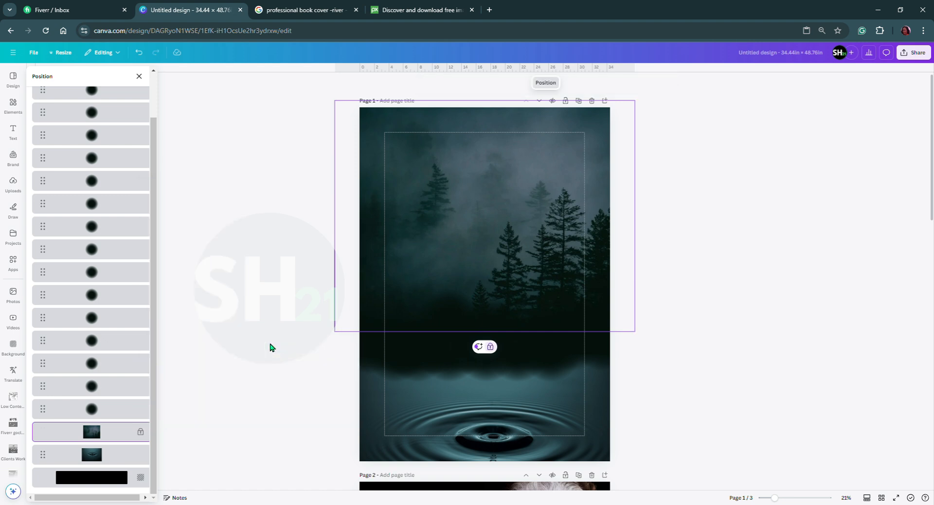
# Fully lock the ripple photo's layer on page 1.
pyautogui.click(395, 439)
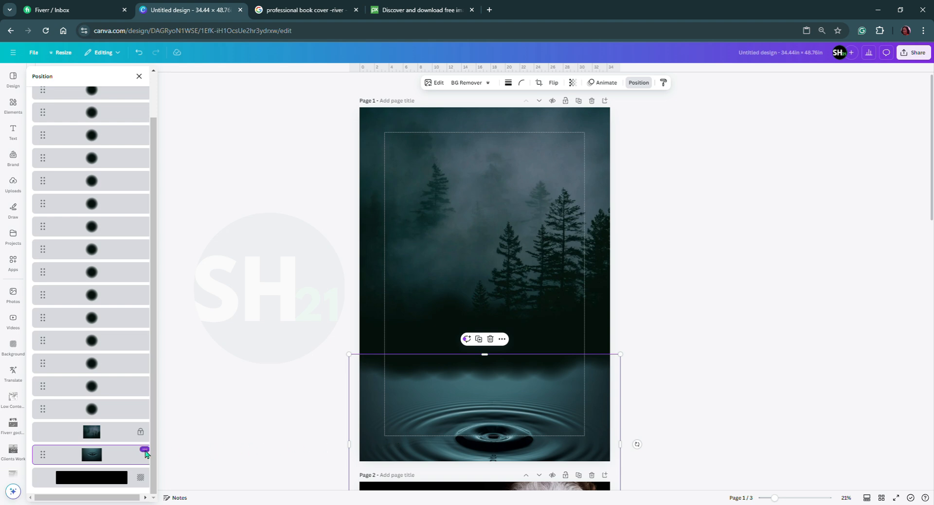
pyautogui.click(148, 452)
pyautogui.moveTo(176, 373)
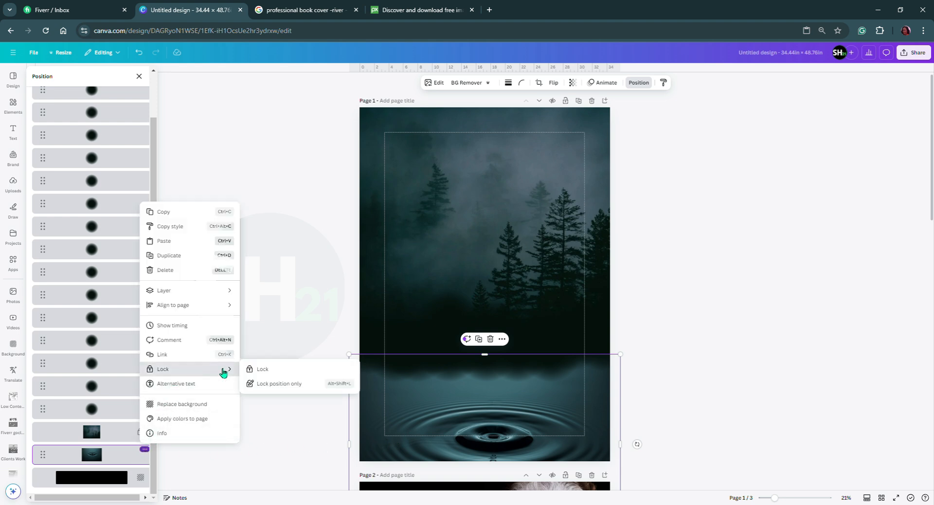
pyautogui.click(275, 372)
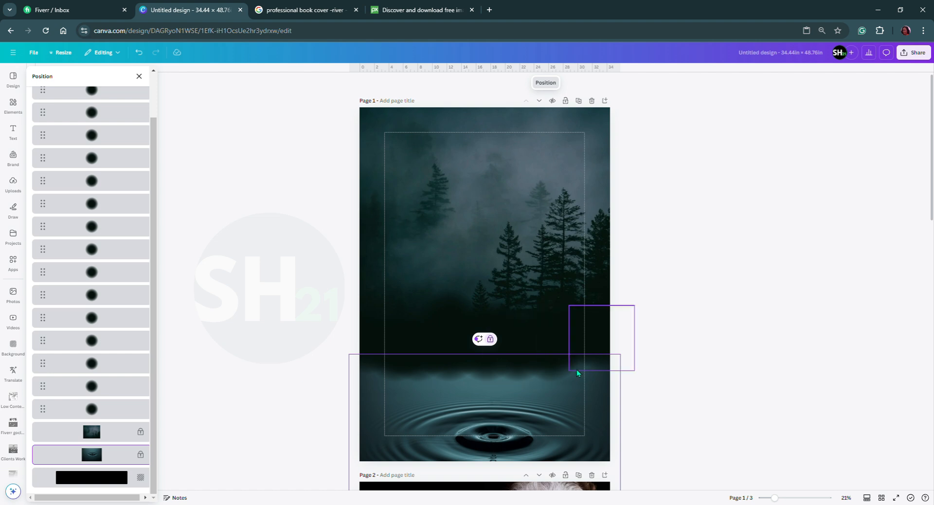
# Select all the dark blurred circles together, scale them down to nearly the page width and shift them slightly lower over the seam.
pyautogui.moveTo(643, 336); pyautogui.dragTo(359, 355)
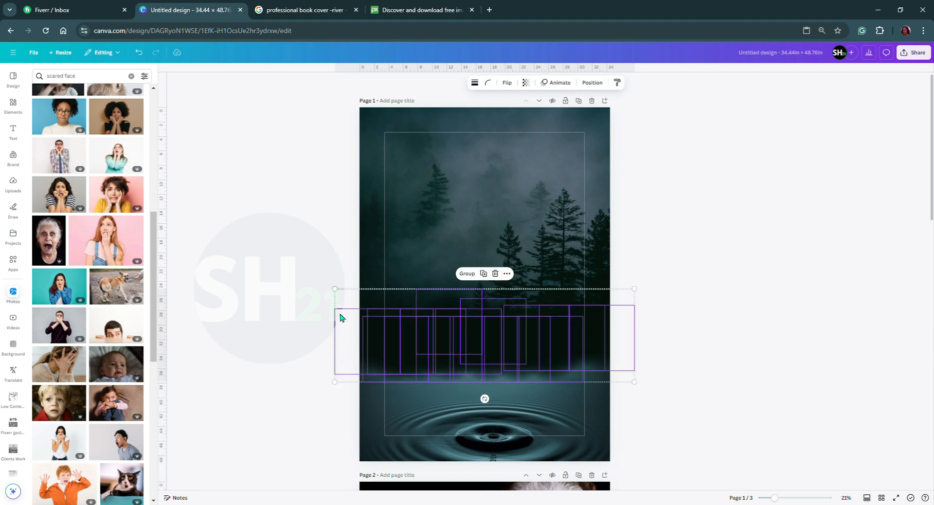
pyautogui.moveTo(337, 291); pyautogui.dragTo(354, 295)
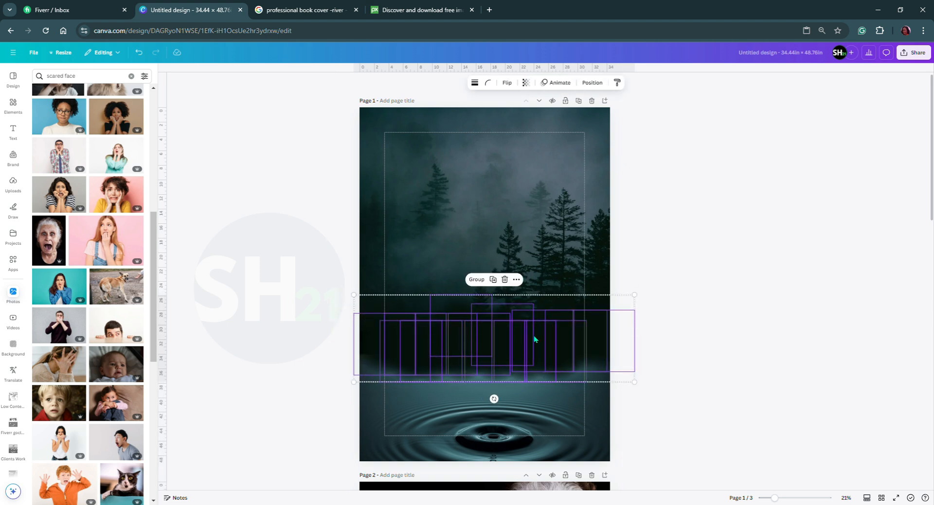
pyautogui.moveTo(637, 301); pyautogui.dragTo(618, 307)
pyautogui.moveTo(532, 336); pyautogui.dragTo(536, 342)
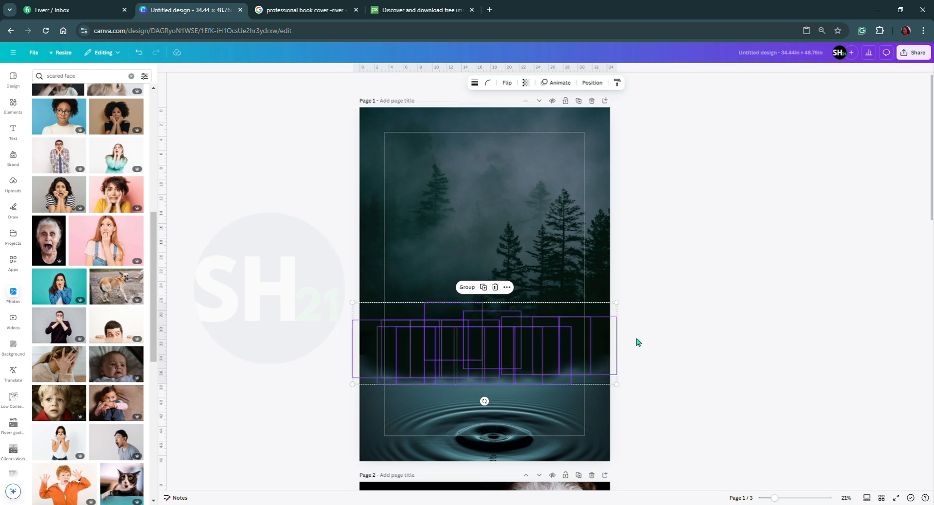
pyautogui.click(681, 343)
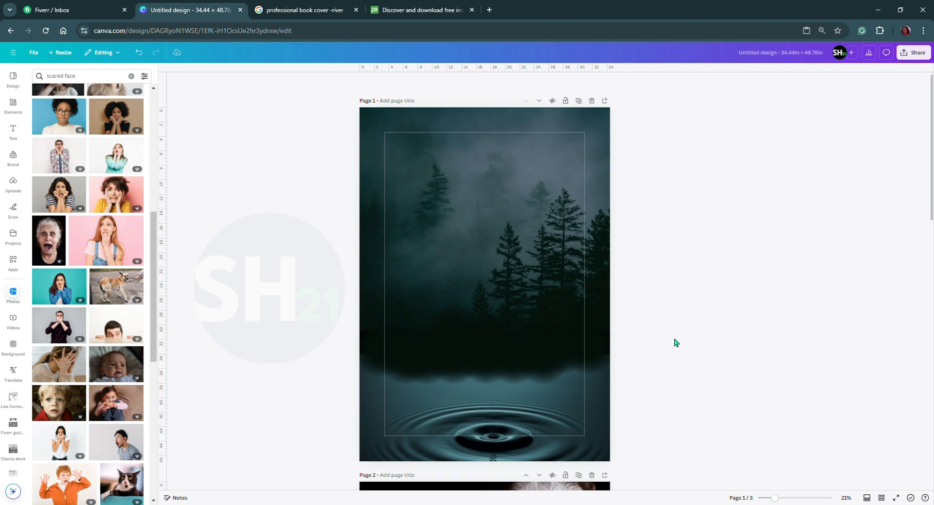
# Move the smoke graphic on page 2 up from the bottom edge to just below the scared-face photo.
pyautogui.scroll(-1, 478, 395)
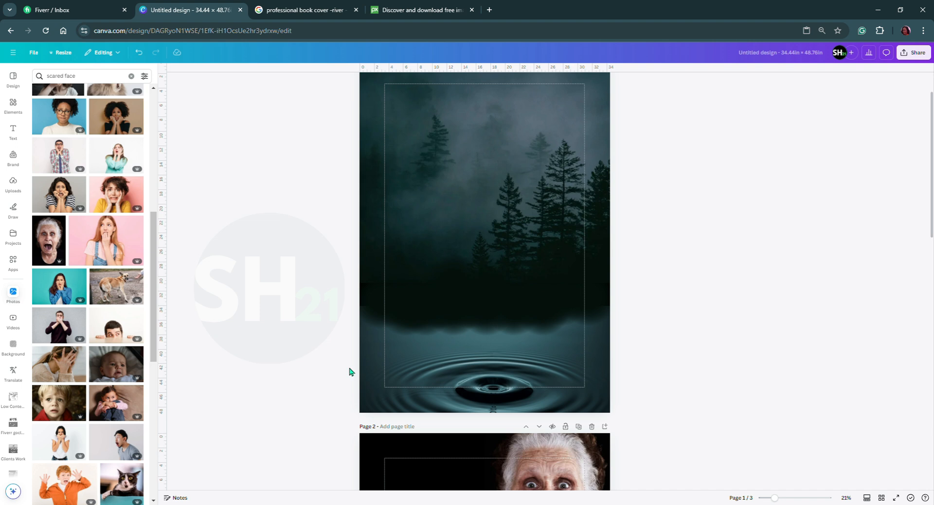
pyautogui.scroll(-4, 477, 363)
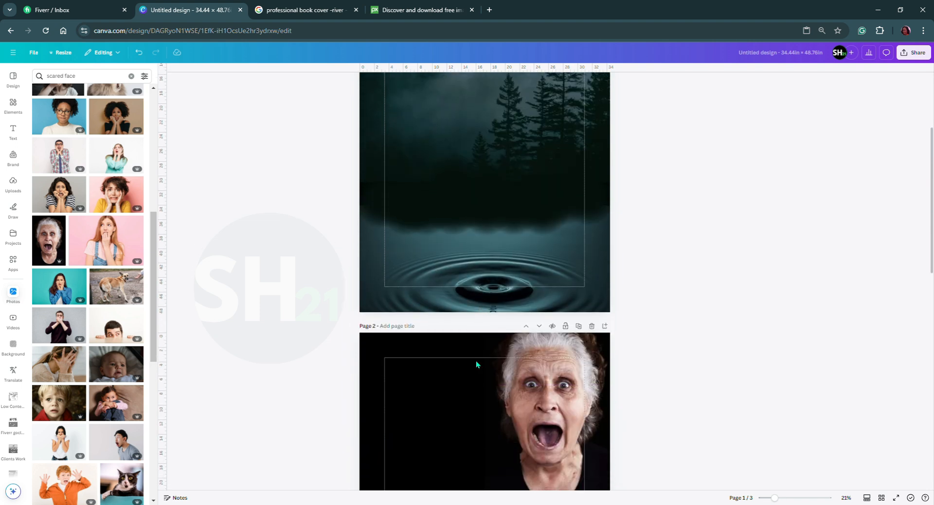
pyautogui.scroll(-3, 476, 364)
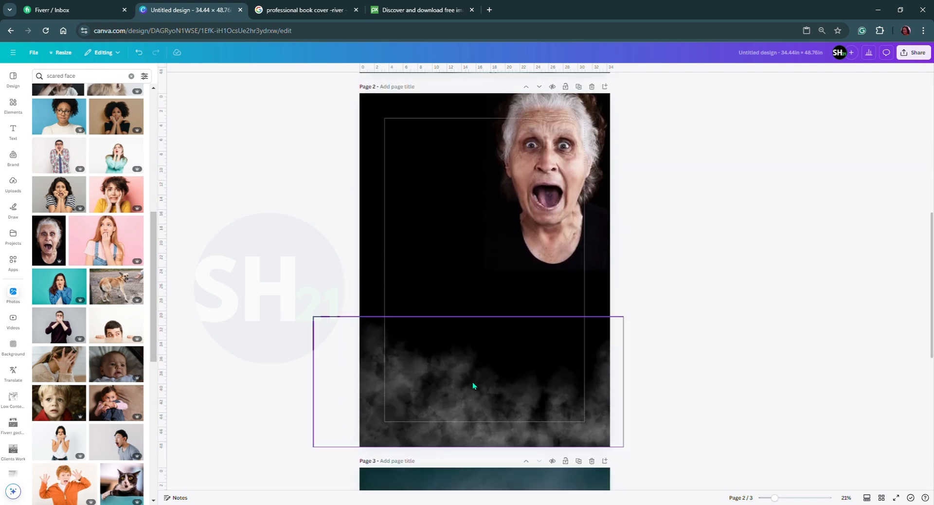
pyautogui.moveTo(466, 412); pyautogui.dragTo(470, 323)
# Set page 2's background color to white and shift the smoke graphic a little down and to the right.
pyautogui.click(469, 393)
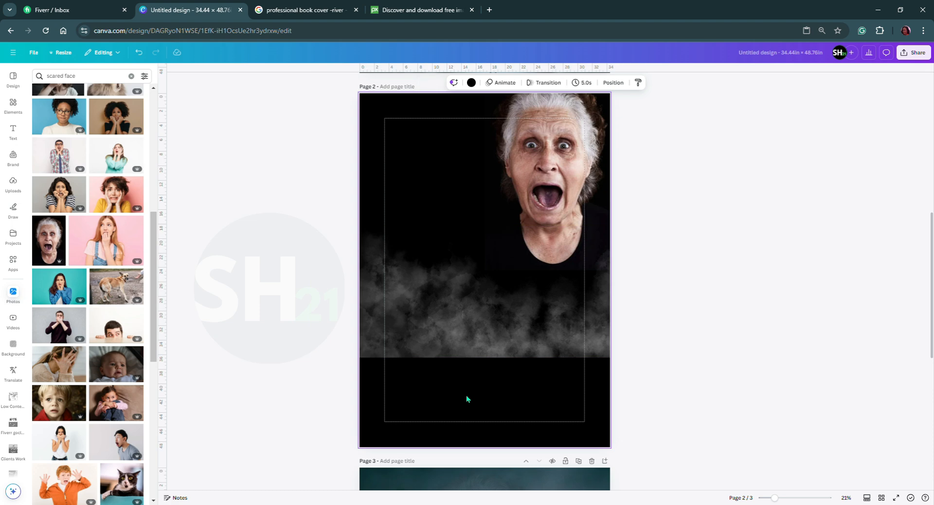
pyautogui.click(471, 83)
pyautogui.click(143, 132)
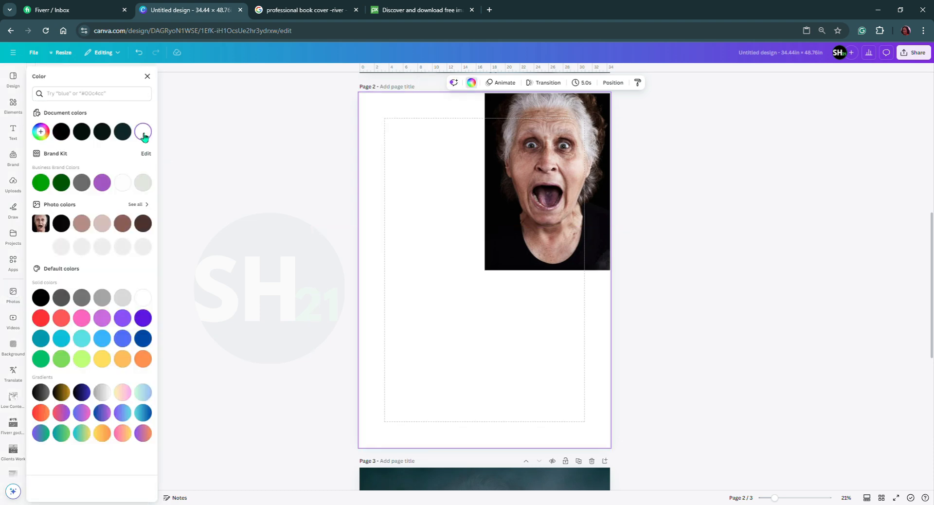
pyautogui.moveTo(450, 328); pyautogui.dragTo(480, 368)
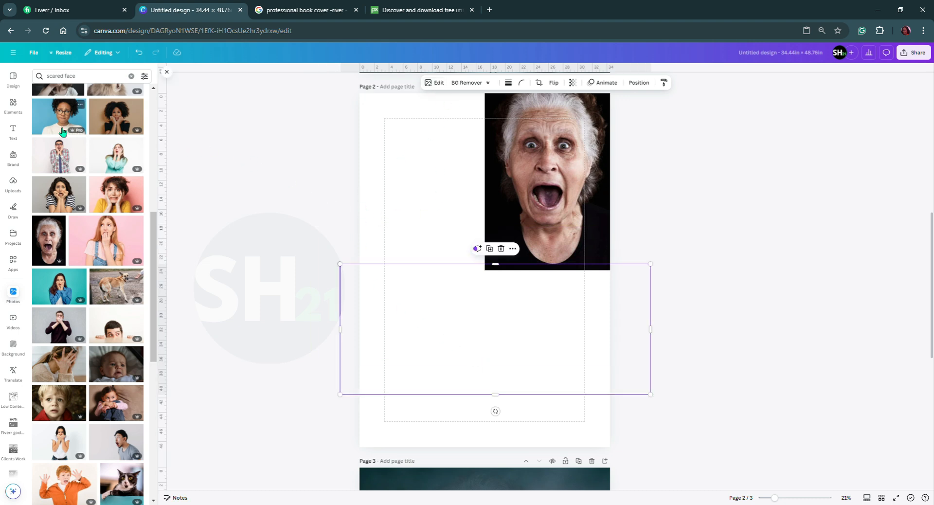
# Add the black fade gradient graphic to page 1 and place it over the ripple area along the page's bottom edge.
pyautogui.click(13, 104)
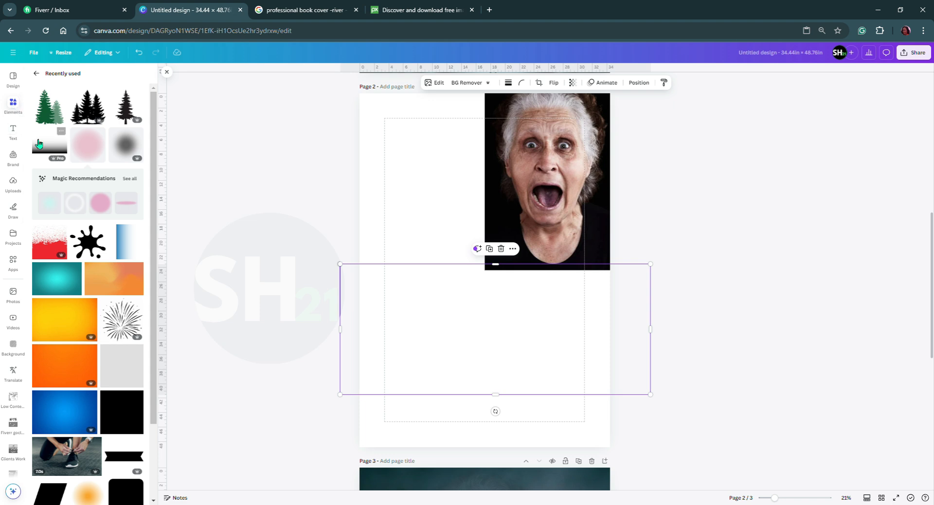
pyautogui.scroll(6, 432, 257)
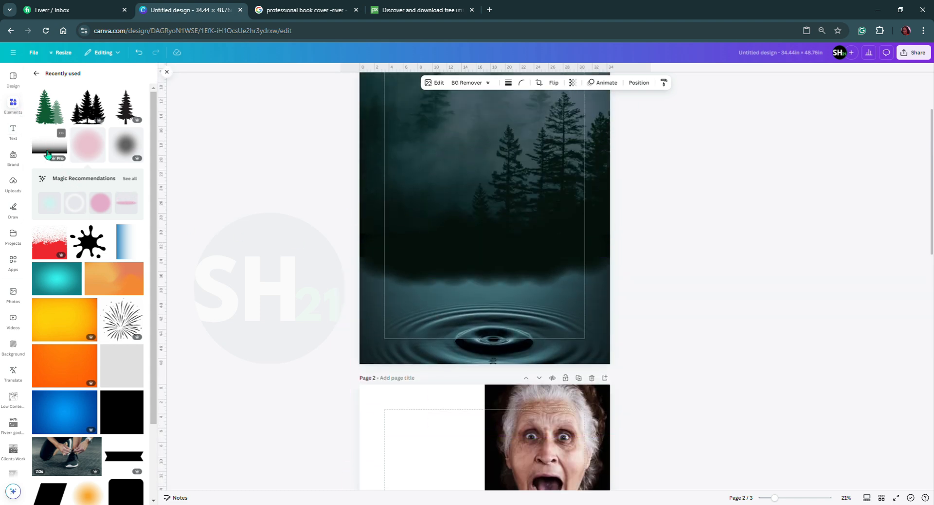
pyautogui.click(45, 146)
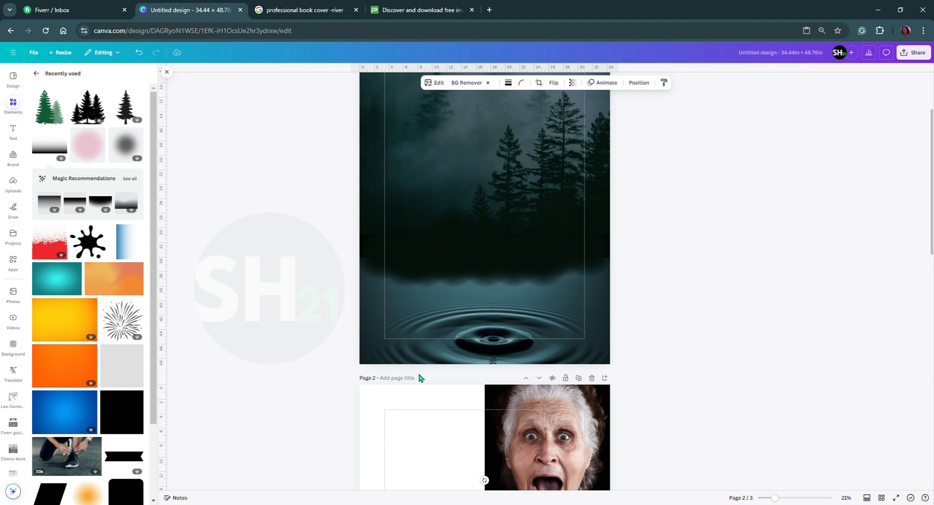
pyautogui.scroll(3, 500, 331)
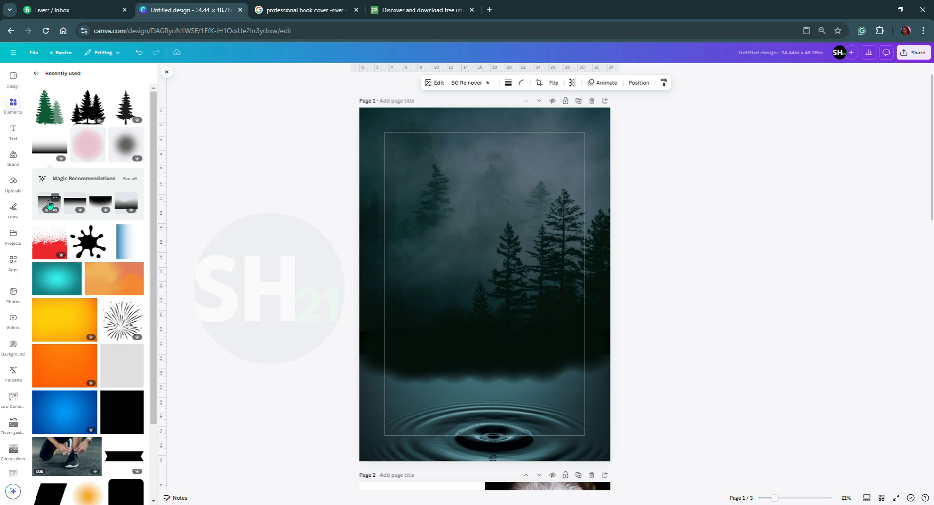
pyautogui.click(43, 149)
pyautogui.moveTo(394, 288); pyautogui.dragTo(394, 406)
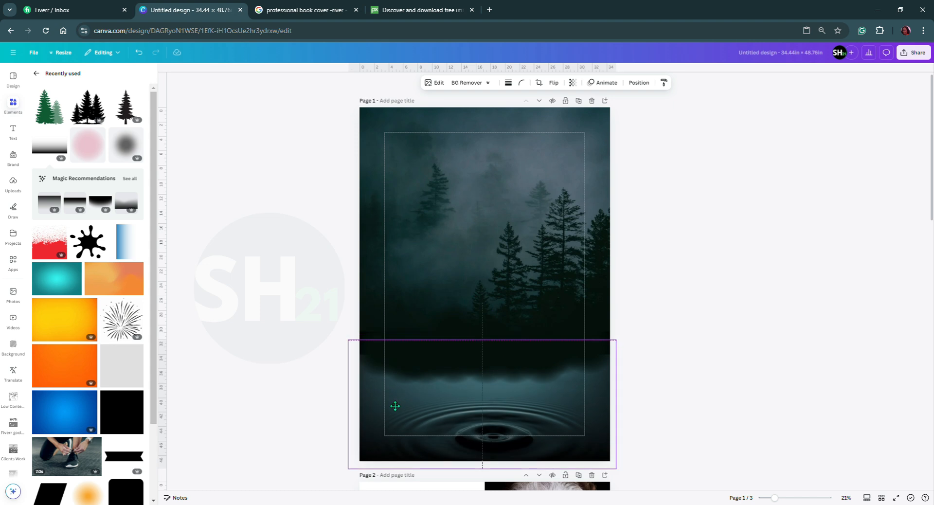
pyautogui.moveTo(390, 404); pyautogui.dragTo(391, 404)
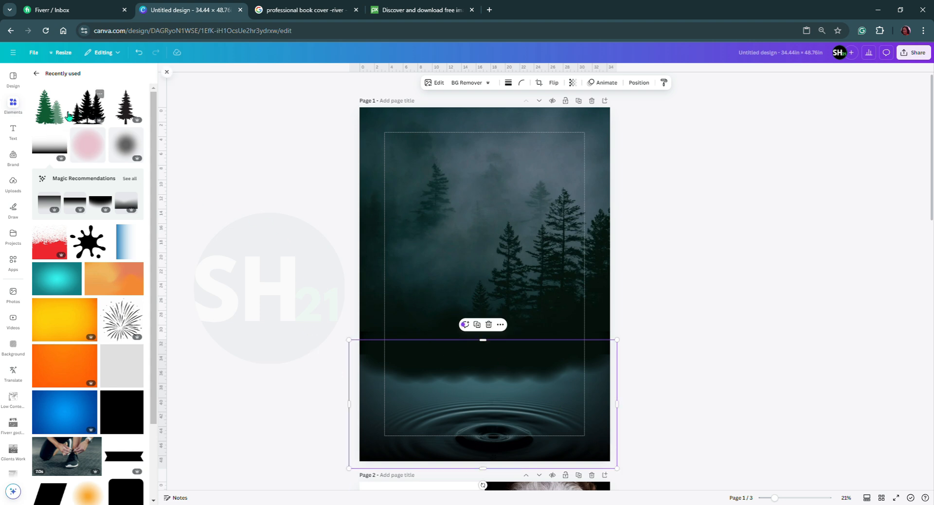
# Add the green two-pine graphic to page 1, enlarge it and place it over the page's left edge.
pyautogui.click(49, 118)
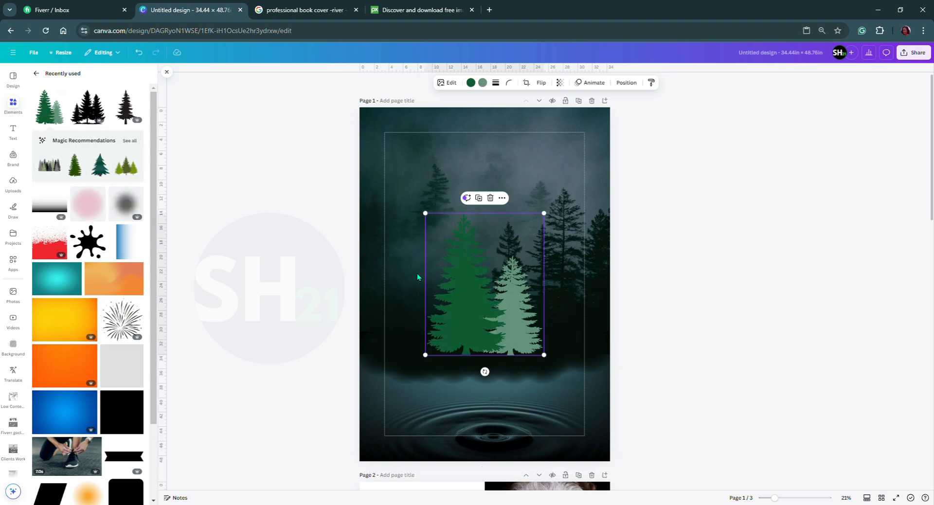
pyautogui.moveTo(470, 330); pyautogui.dragTo(358, 413)
pyautogui.moveTo(431, 295); pyautogui.dragTo(471, 261)
pyautogui.moveTo(367, 402); pyautogui.dragTo(395, 369)
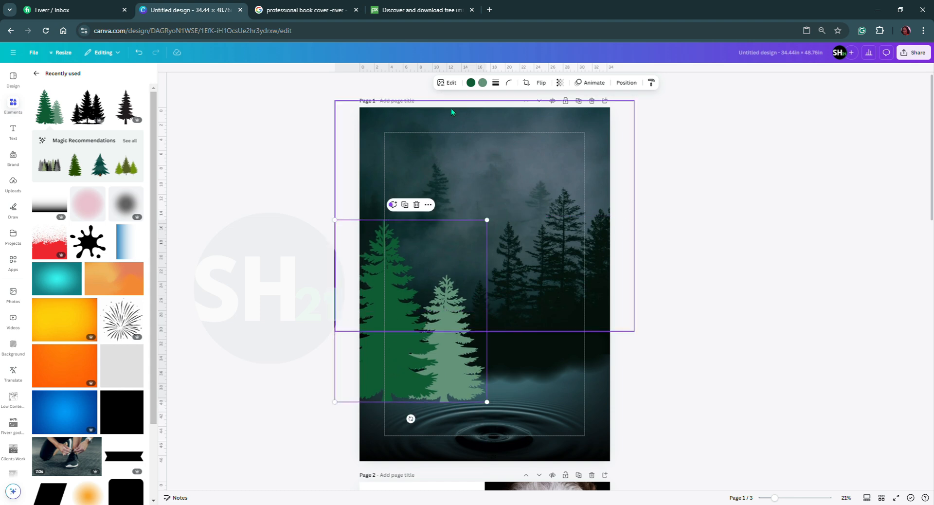
# Recolor both pines of the graphic to the forest photo's #071512 and move it up and left until its base meets the seam.
pyautogui.click(476, 87)
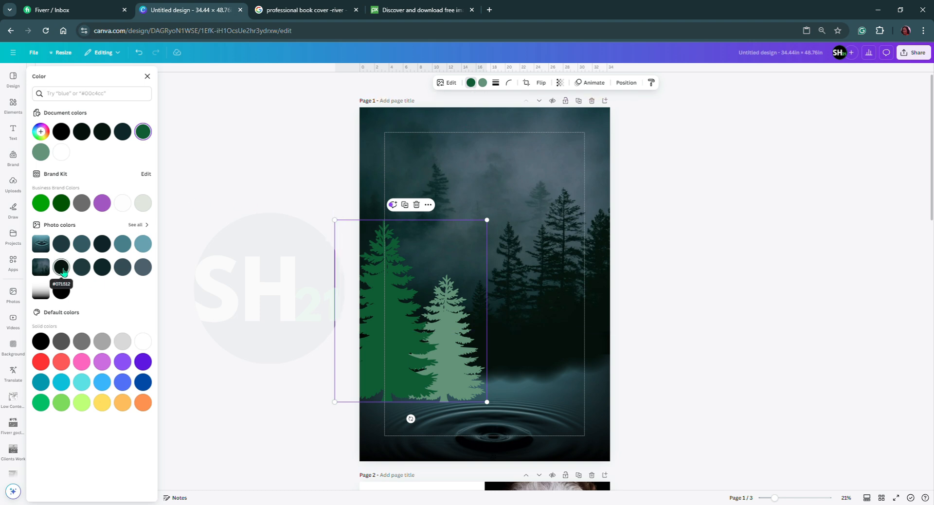
pyautogui.click(62, 269)
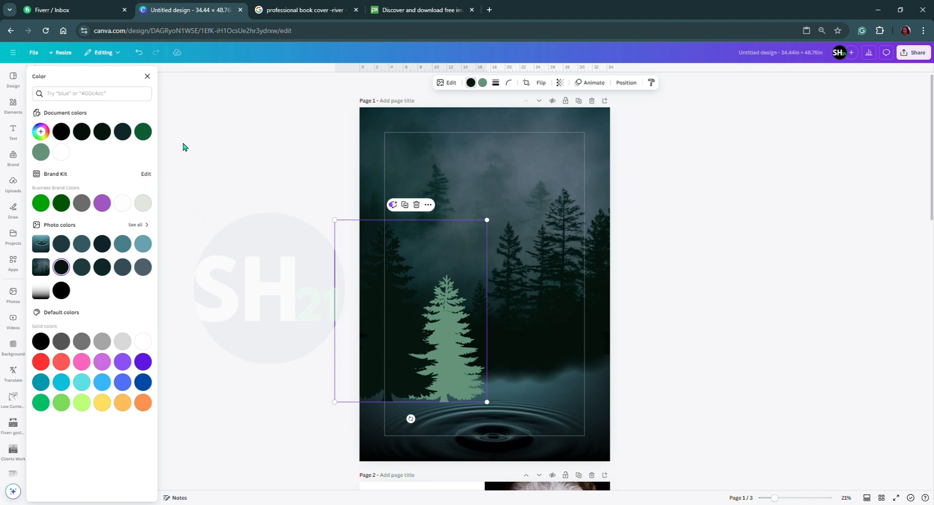
pyautogui.click(483, 83)
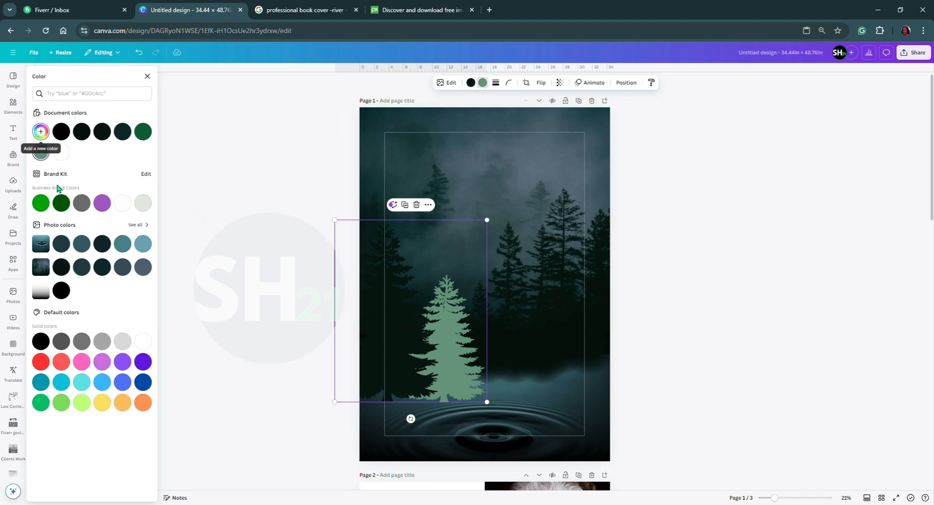
pyautogui.click(61, 267)
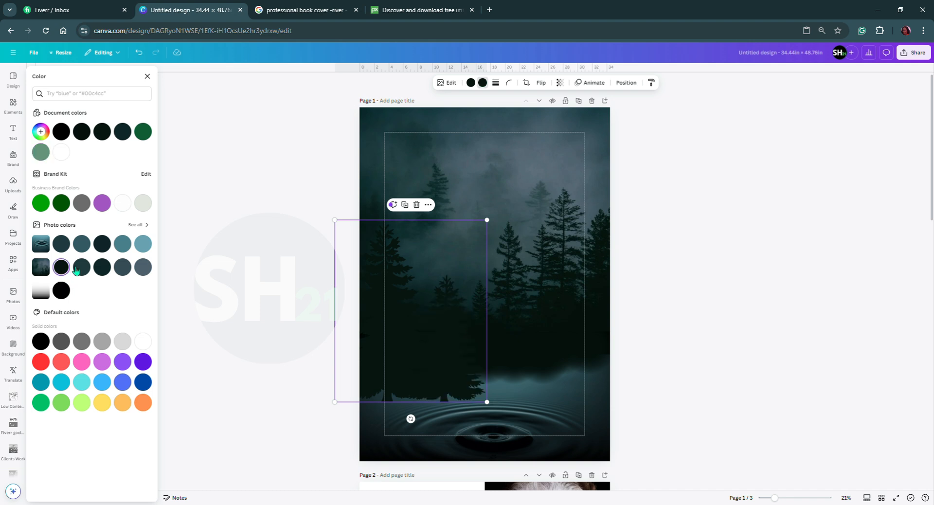
pyautogui.moveTo(436, 373); pyautogui.dragTo(409, 351)
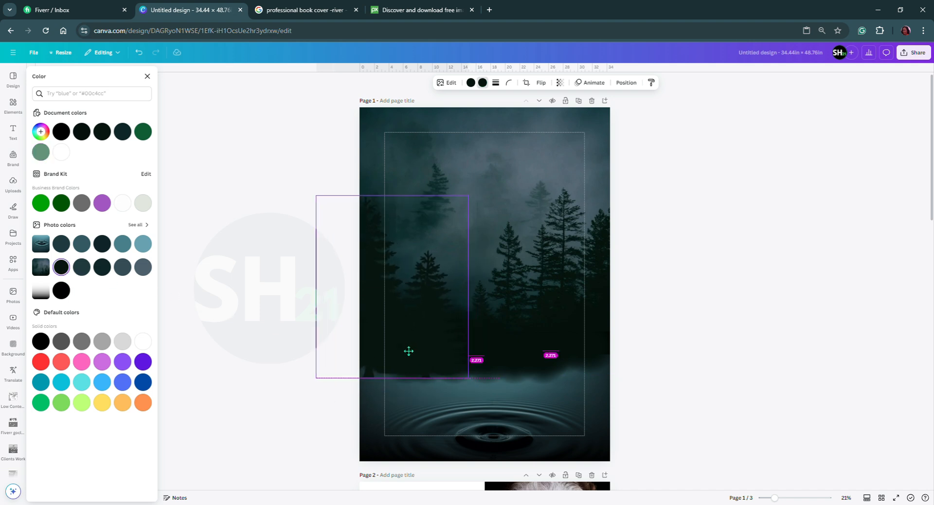
pyautogui.moveTo(409, 351); pyautogui.dragTo(409, 351)
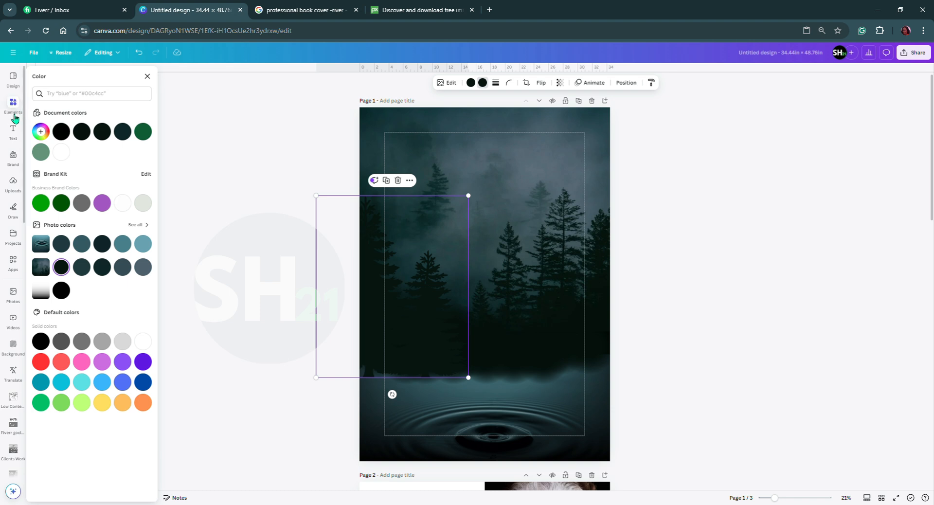
# Add the recently used black three-pine cluster graphic to the middle of page 1.
pyautogui.click(13, 104)
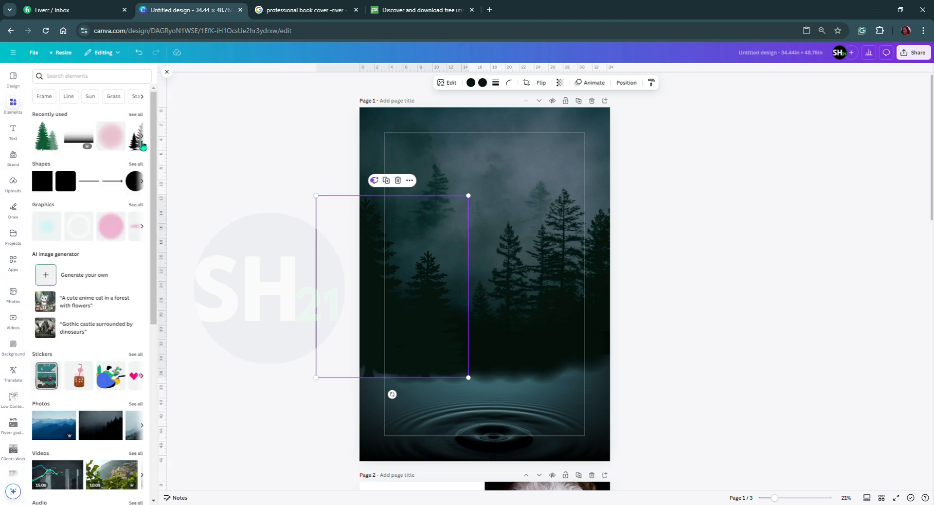
pyautogui.click(141, 140)
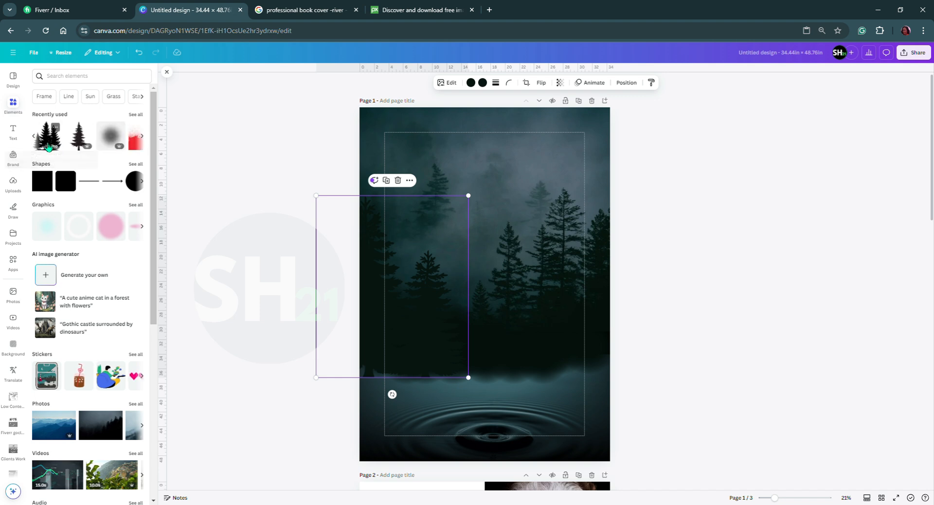
pyautogui.click(48, 144)
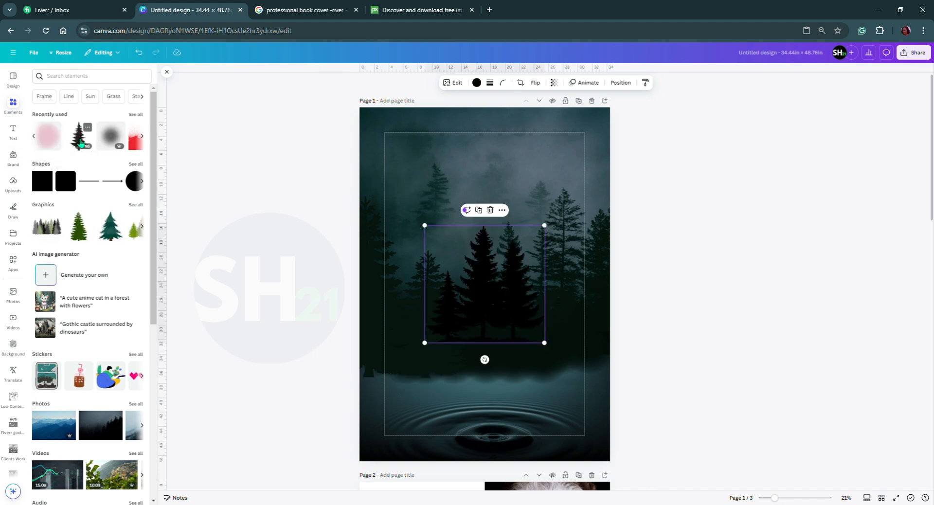
# Add the single pine graphic enlarged over page 1's left edge, and move the two-pine graphic down over the water.
pyautogui.click(80, 143)
pyautogui.moveTo(492, 286); pyautogui.dragTo(323, 349)
pyautogui.moveTo(405, 268); pyautogui.dragTo(435, 377)
pyautogui.moveTo(361, 292); pyautogui.dragTo(426, 252)
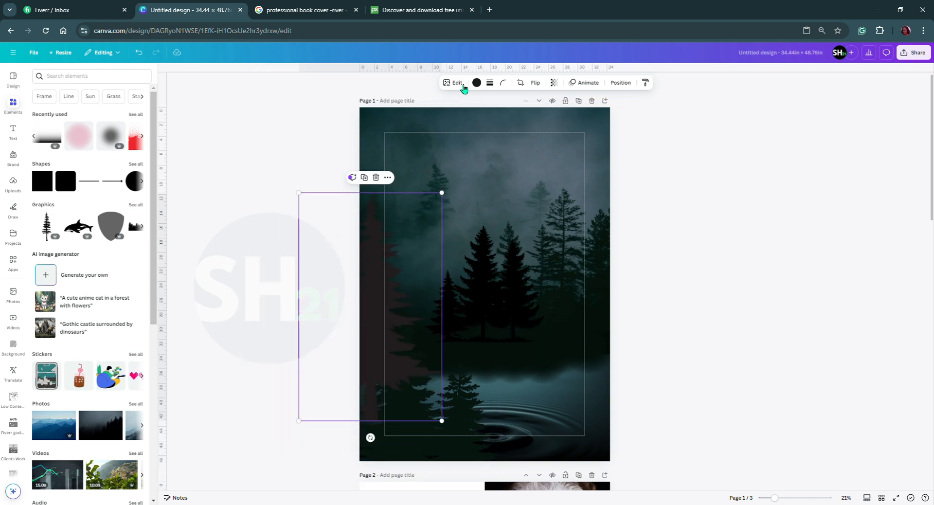
# Recolor the single pine to the forest photo's #071512 and move its layer below the three-pine cluster.
pyautogui.click(478, 83)
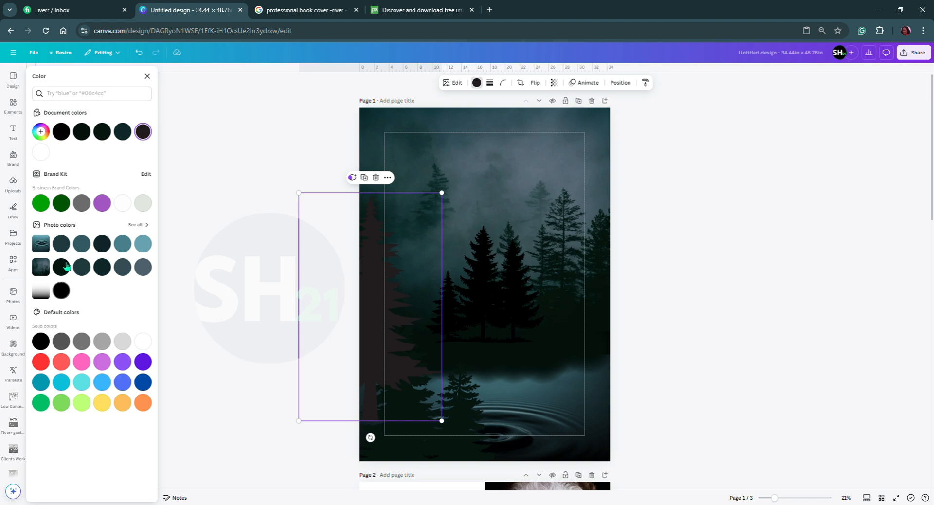
pyautogui.click(61, 267)
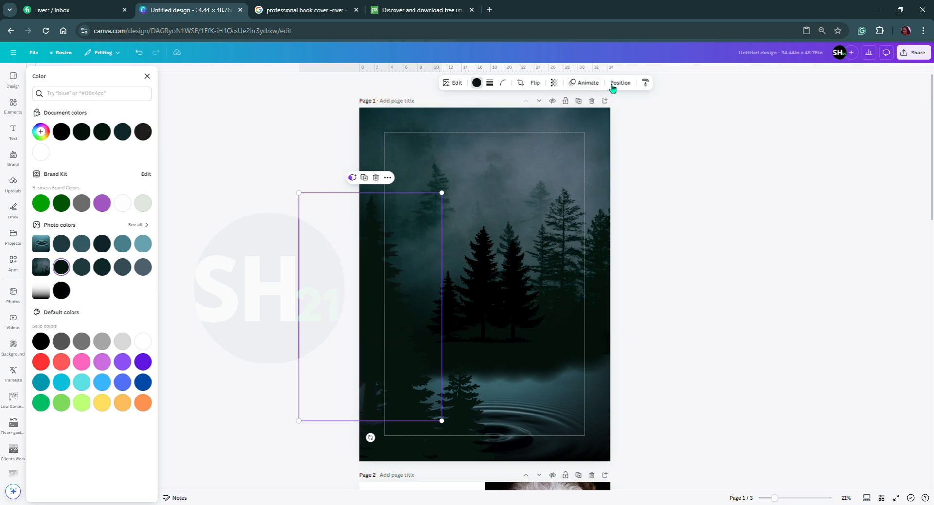
pyautogui.click(622, 83)
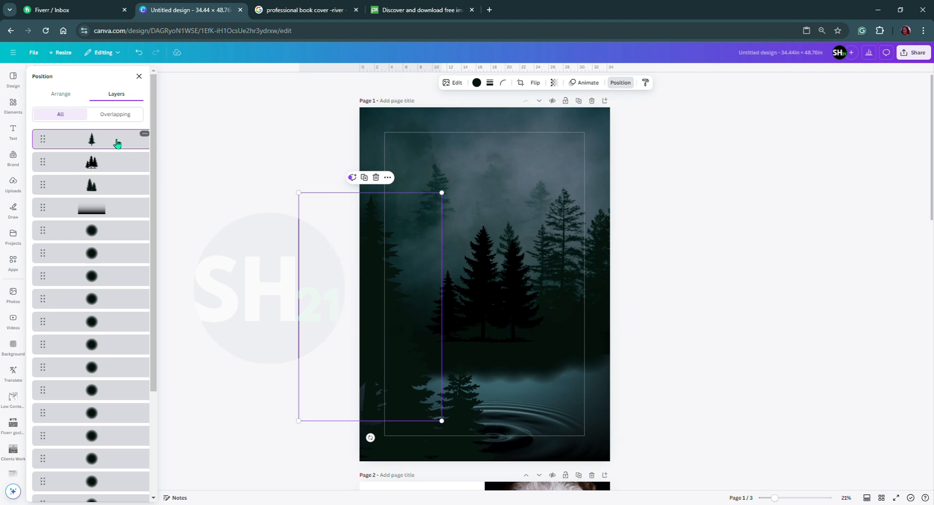
pyautogui.moveTo(97, 141); pyautogui.dragTo(96, 180)
# Move the two-pine graphic to page 1's lower-right corner and place a duplicate of it in the lower-left corner.
pyautogui.click(104, 190)
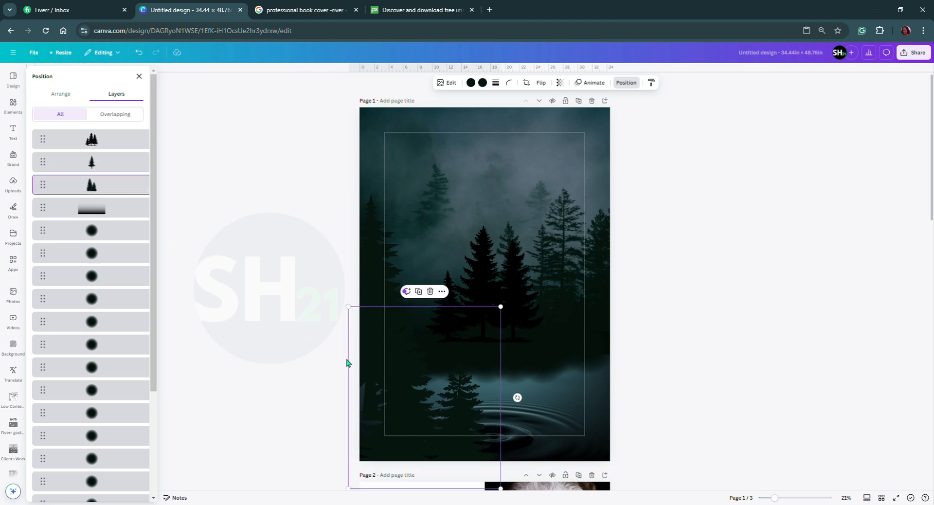
pyautogui.moveTo(485, 388); pyautogui.dragTo(628, 372)
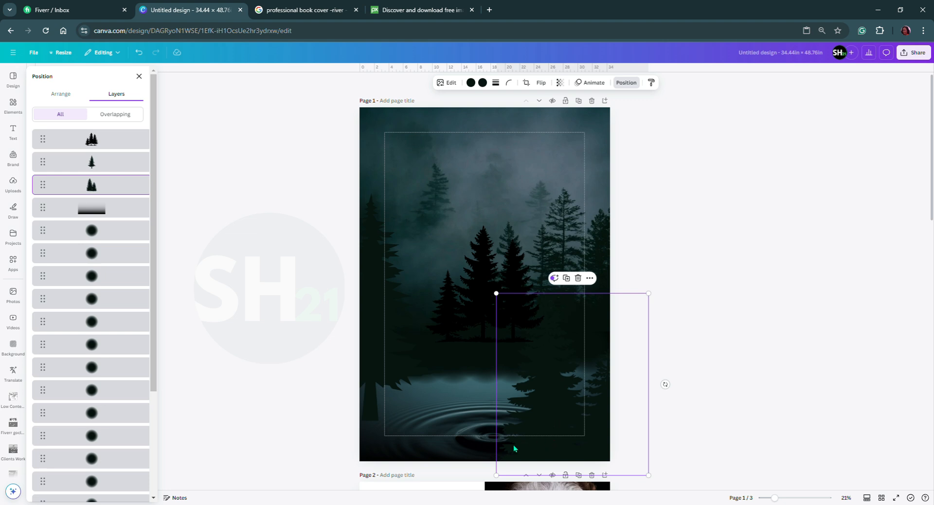
pyautogui.moveTo(515, 449); pyautogui.dragTo(372, 456)
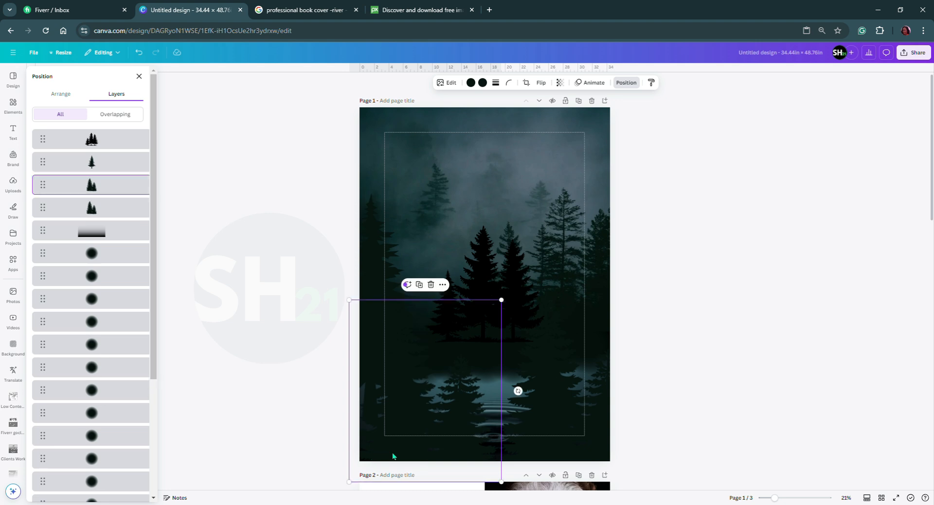
# Shift the lower-left two-pine copy down past page 1's bottom edge, trying a slight tilt before straightening it.
pyautogui.moveTo(383, 456); pyautogui.dragTo(405, 441)
pyautogui.moveTo(522, 432); pyautogui.dragTo(504, 441)
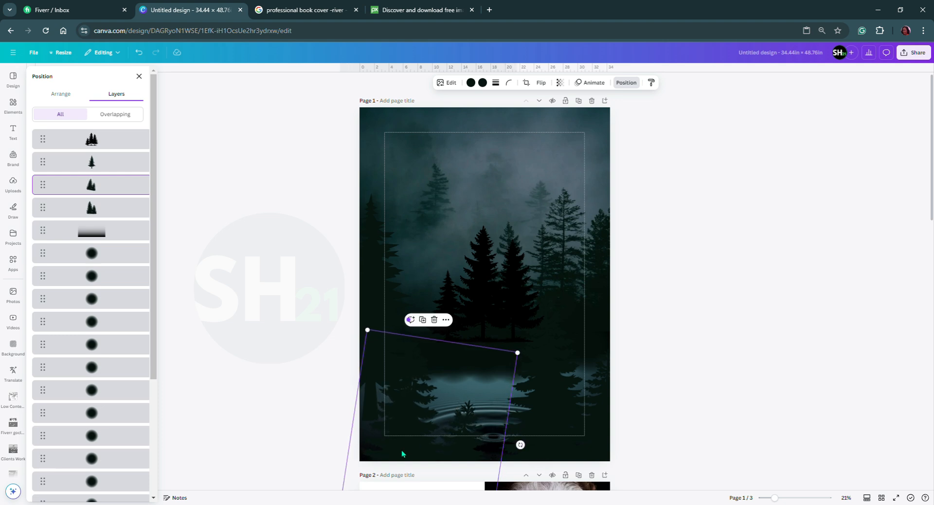
pyautogui.moveTo(531, 442); pyautogui.dragTo(531, 435)
pyautogui.moveTo(391, 458); pyautogui.dragTo(389, 459)
# Enlarge the single pine slightly at page 1's left edge and shift the lower-left two-pine copy a little to the right.
pyautogui.click(367, 283)
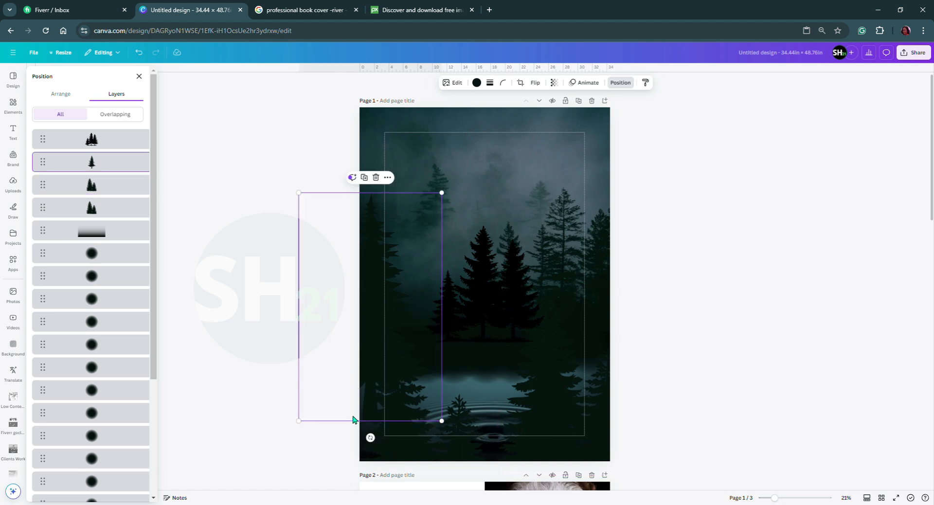
pyautogui.moveTo(304, 444)
pyautogui.mouseDown()
pyautogui.moveTo(302, 455)
pyautogui.moveTo(309, 448)
pyautogui.mouseUp()
pyautogui.moveTo(309, 370); pyautogui.dragTo(314, 352)
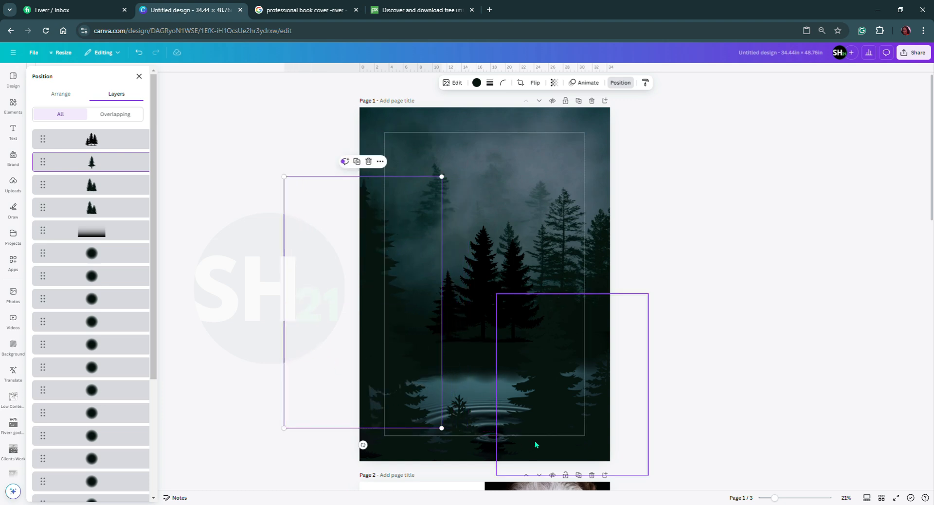
pyautogui.moveTo(550, 444); pyautogui.dragTo(481, 439)
pyautogui.click(571, 437)
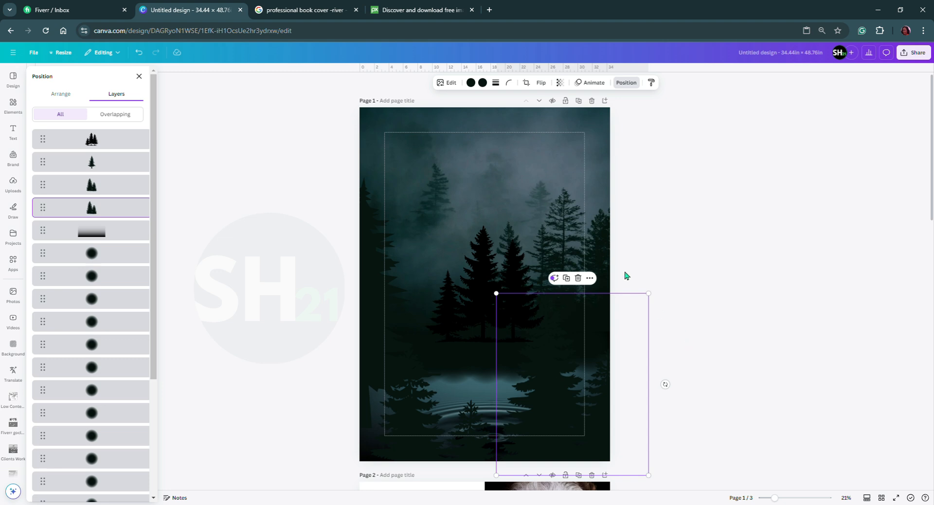
# Copy the smoke graphic from page 2 and paste it over the trees and water on page 1.
pyautogui.scroll(-5, 570, 308)
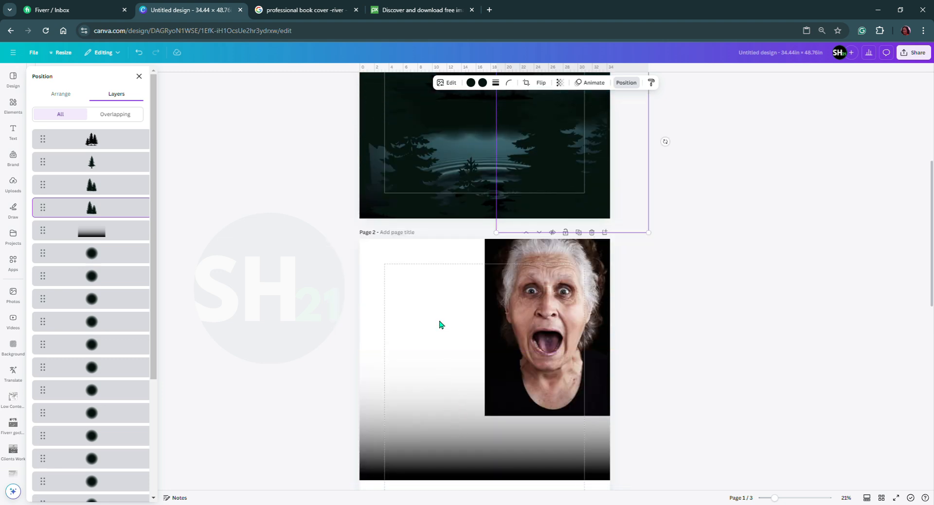
pyautogui.scroll(-3, 439, 324)
pyautogui.scroll(1, 438, 325)
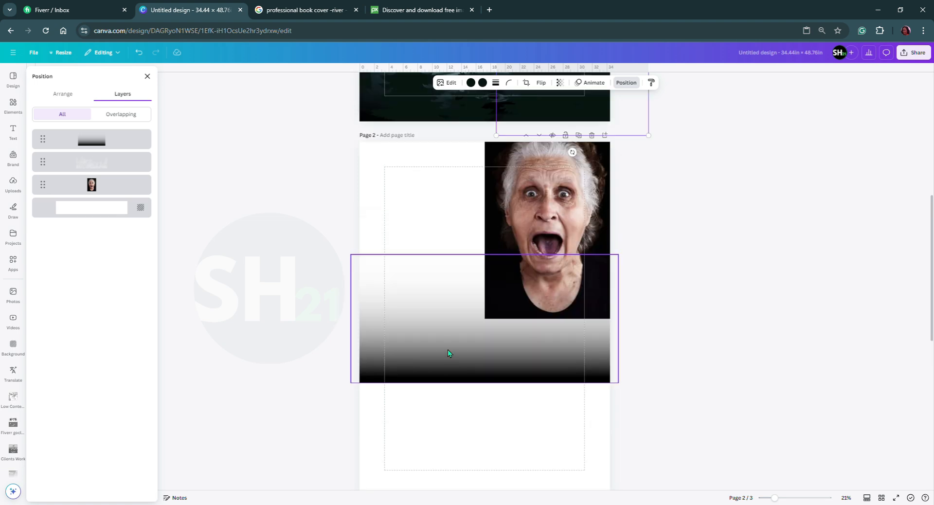
pyautogui.moveTo(458, 422); pyautogui.dragTo(475, 445)
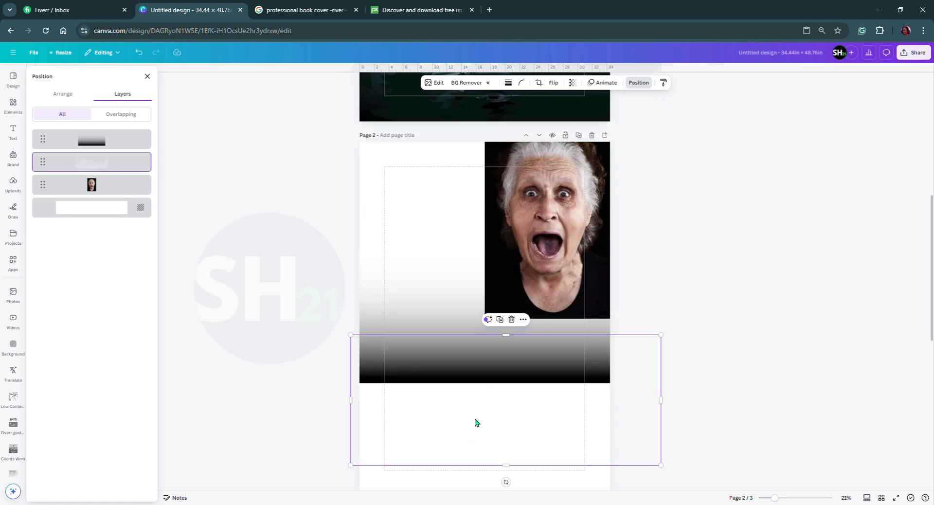
pyautogui.rightClick(476, 423)
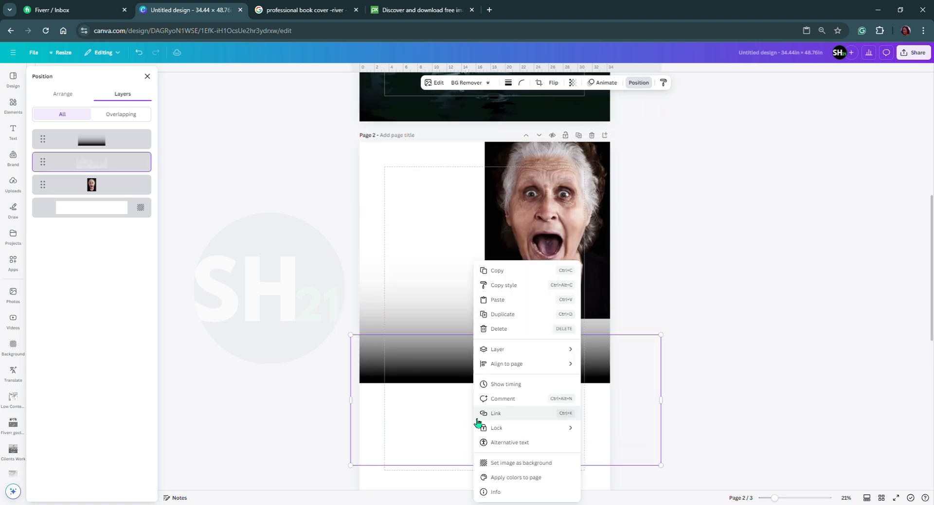
pyautogui.click(501, 273)
pyautogui.scroll(5, 491, 292)
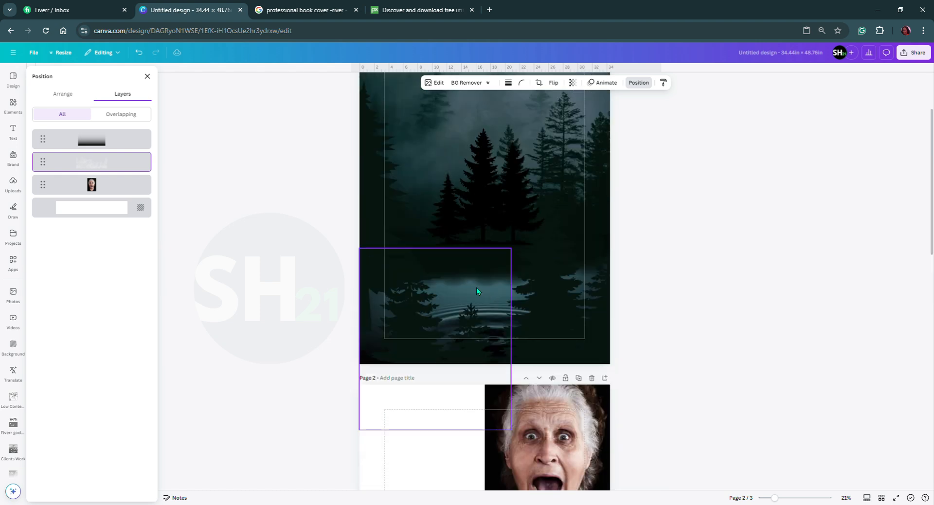
pyautogui.rightClick(464, 284)
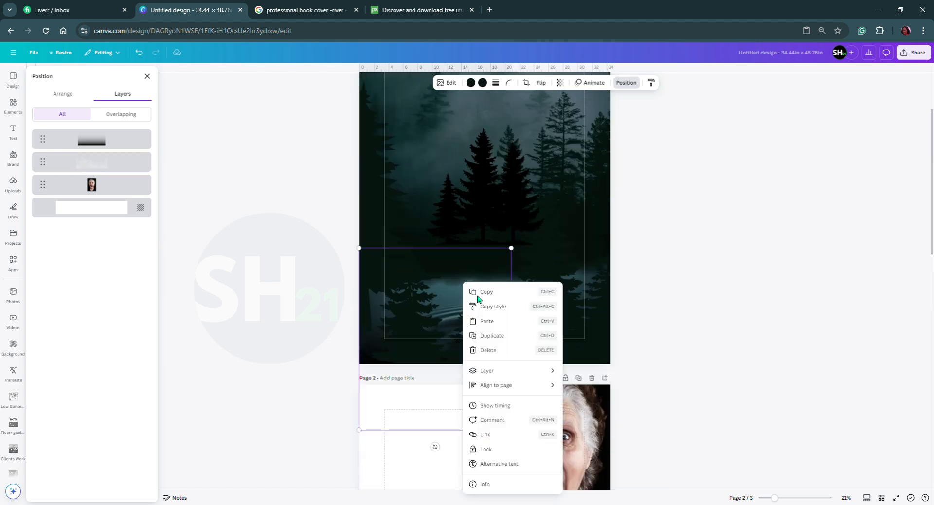
pyautogui.click(500, 323)
pyautogui.scroll(1, 478, 308)
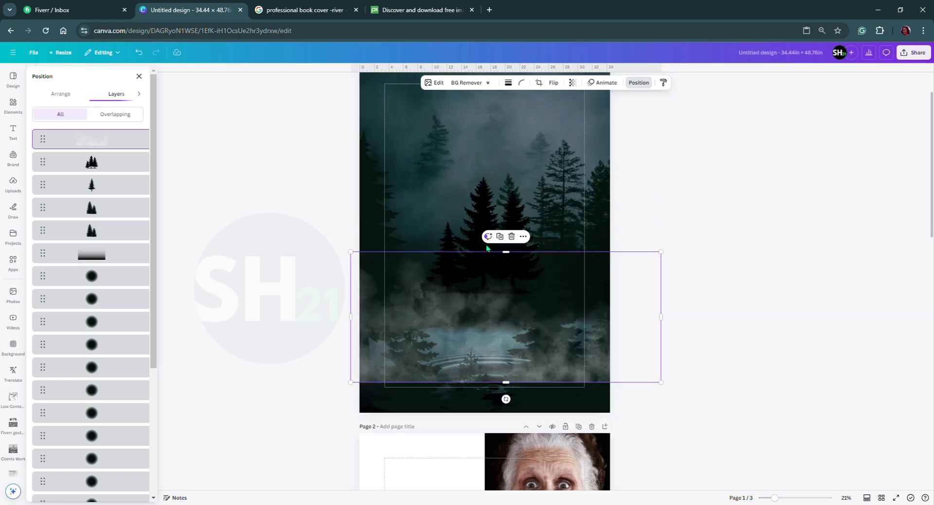
# Move the smoke graphic down over page 1's bottom edge and enlarge it slightly.
pyautogui.moveTo(488, 324); pyautogui.dragTo(474, 368)
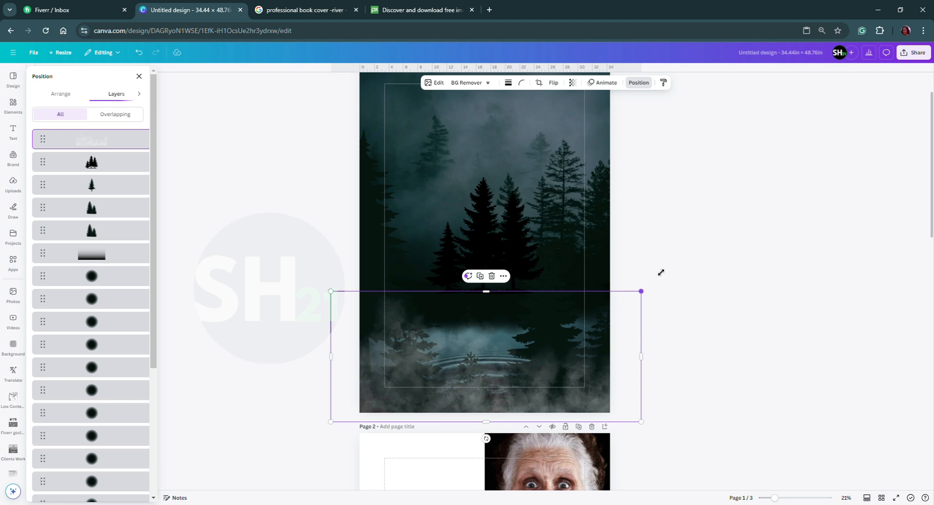
pyautogui.moveTo(641, 291); pyautogui.dragTo(662, 269)
pyautogui.moveTo(628, 334); pyautogui.dragTo(624, 337)
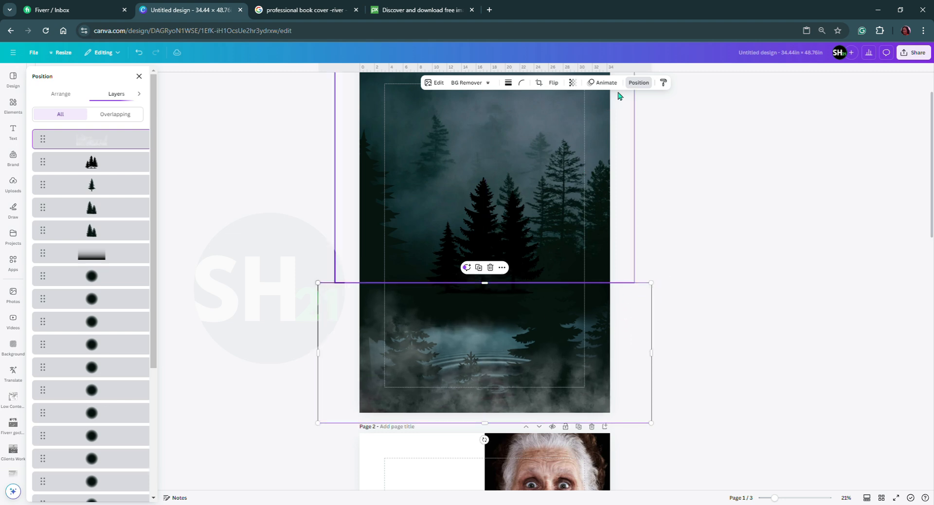
# Place the smoke layer beneath all the pines and directly above the black gradient, and nudge the gradient slightly down.
pyautogui.moveTo(114, 144); pyautogui.dragTo(111, 262)
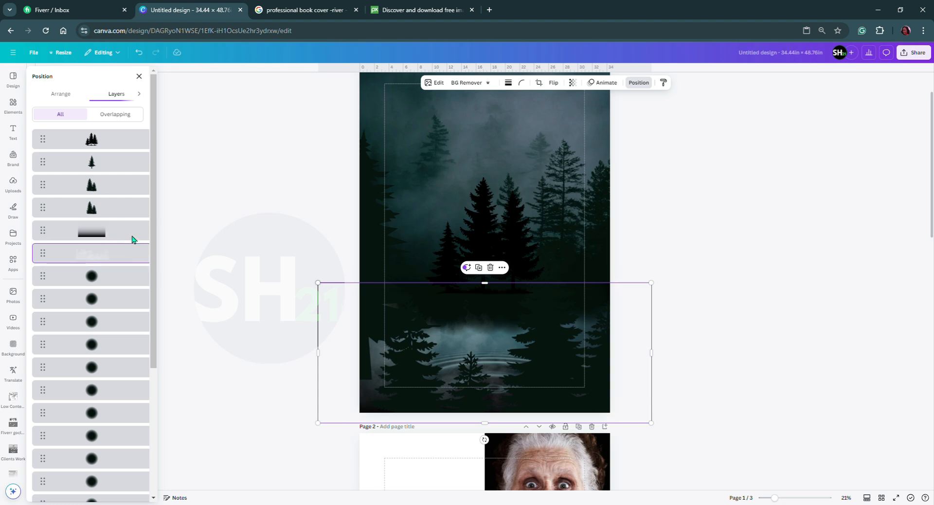
pyautogui.moveTo(207, 242); pyautogui.dragTo(202, 238)
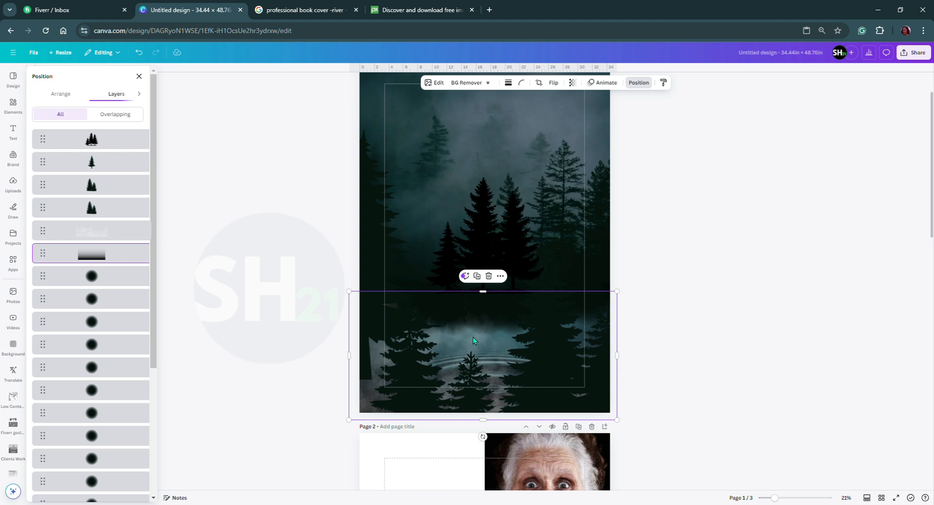
pyautogui.click(599, 361)
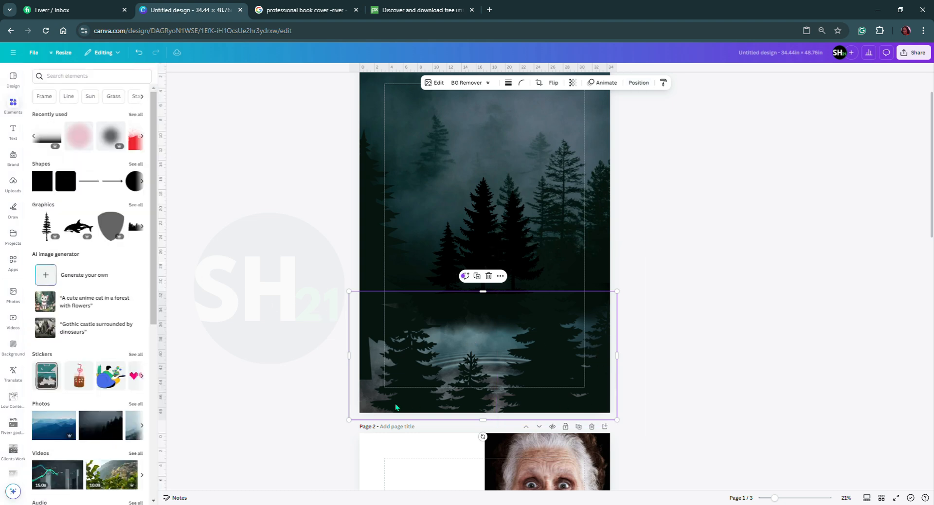
pyautogui.moveTo(355, 412)
pyautogui.mouseDown()
pyautogui.moveTo(341, 342)
pyautogui.moveTo(359, 418)
pyautogui.mouseUp()
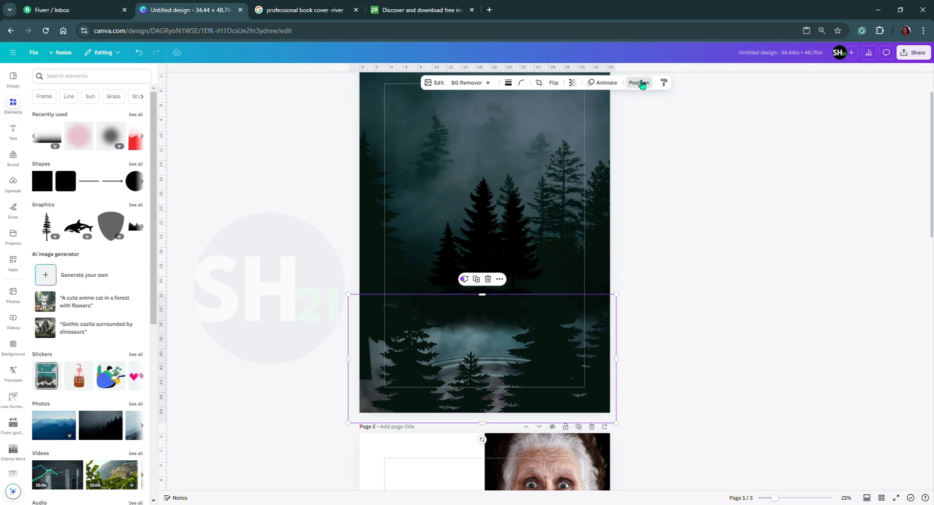
# Unlock the ripple photo near the bottom of page 1's layer stack and keep it selected.
pyautogui.click(641, 82)
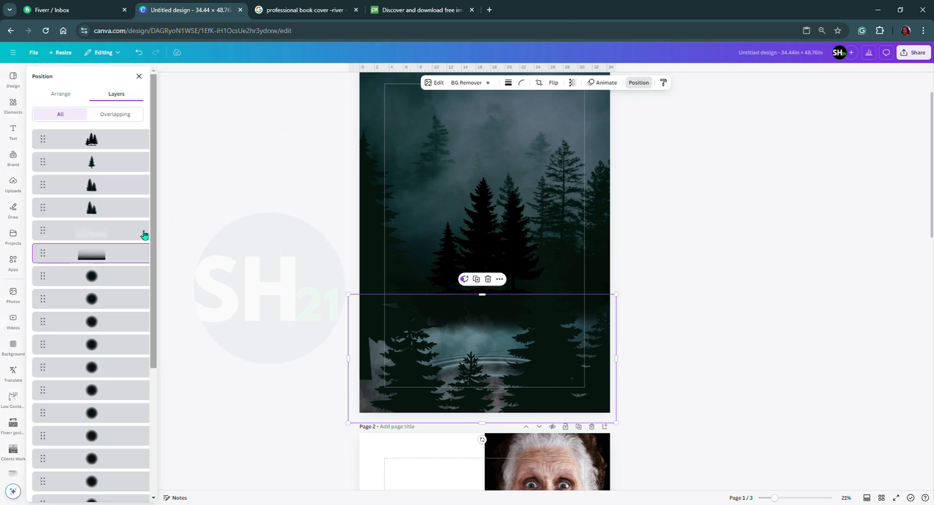
pyautogui.scroll(-6, 88, 258)
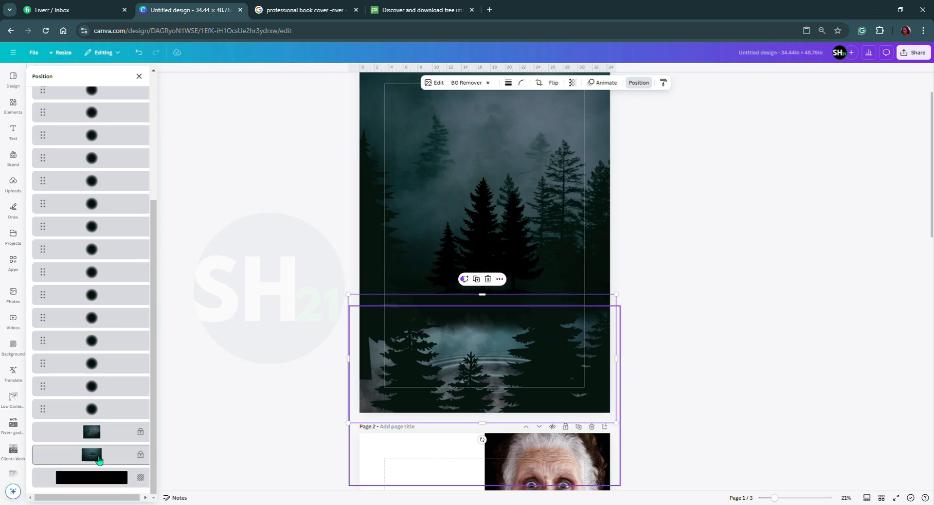
pyautogui.click(100, 460)
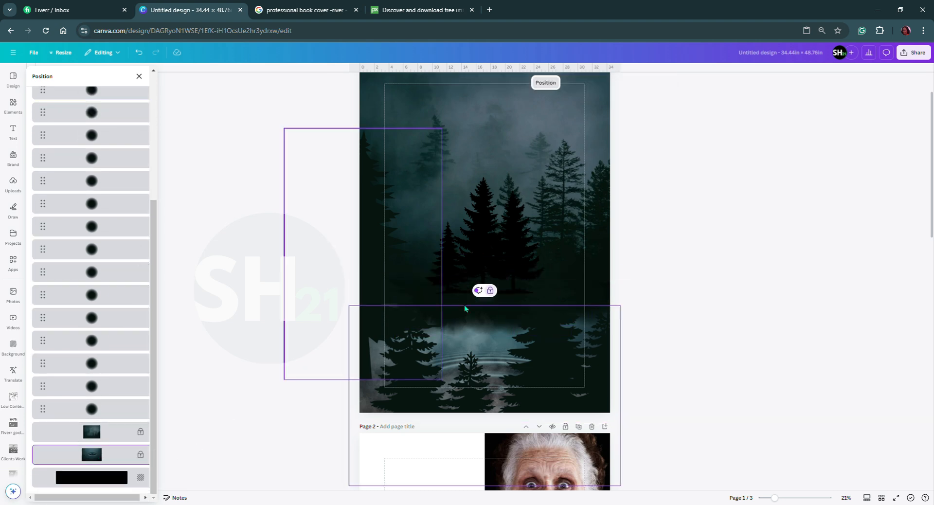
pyautogui.click(491, 291)
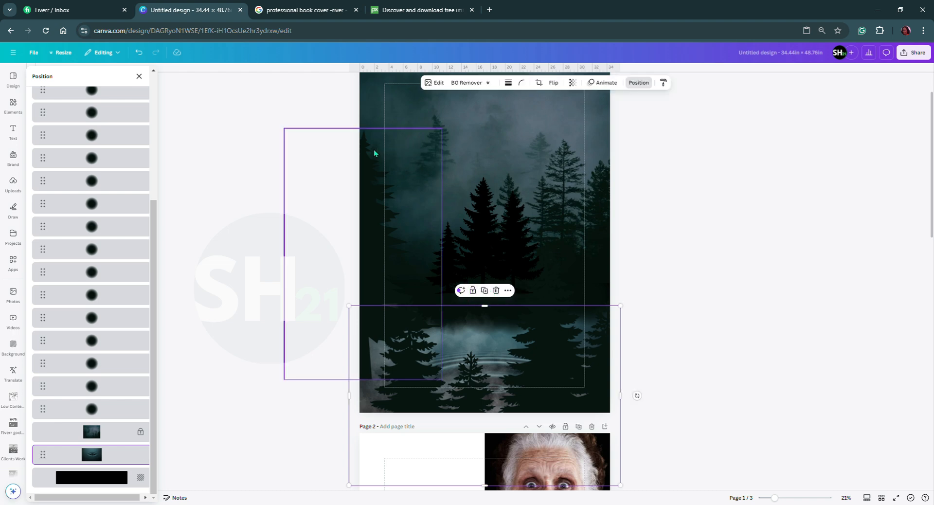
pyautogui.click(108, 460)
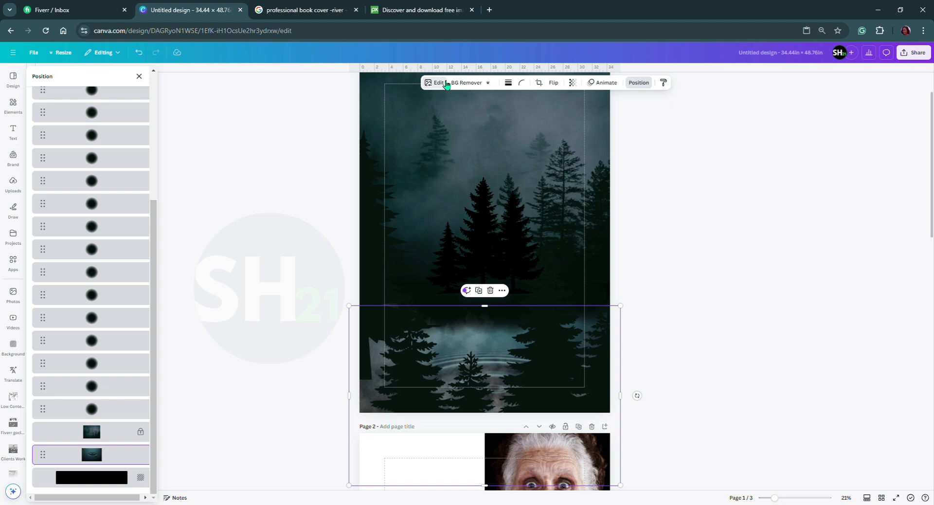
# Darken the ripple photo by setting Shadows to -51, Blacks to 49 and Brightness to -100.
pyautogui.click(438, 83)
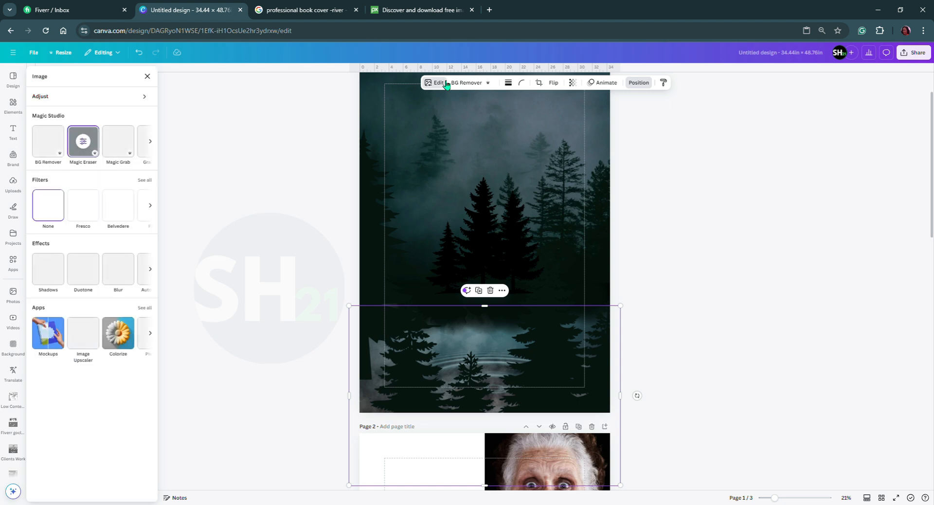
pyautogui.click(129, 101)
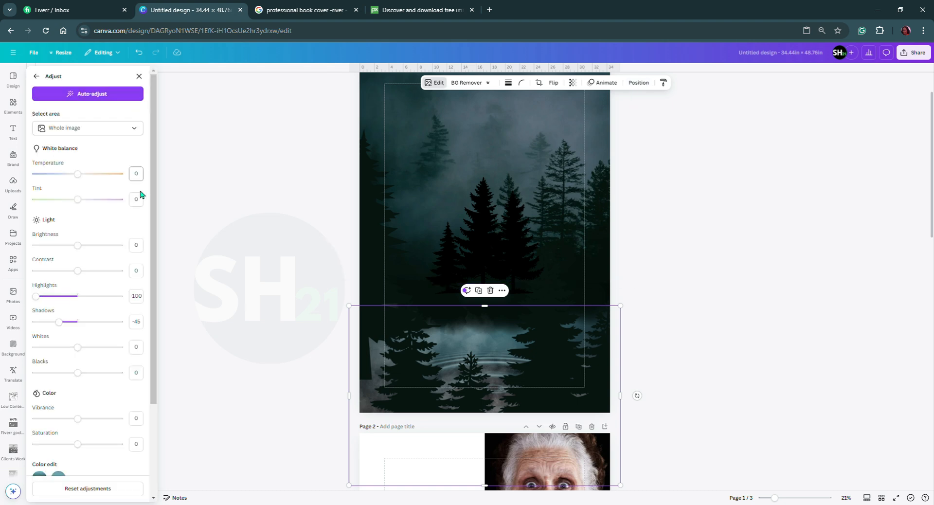
pyautogui.scroll(-3, 92, 373)
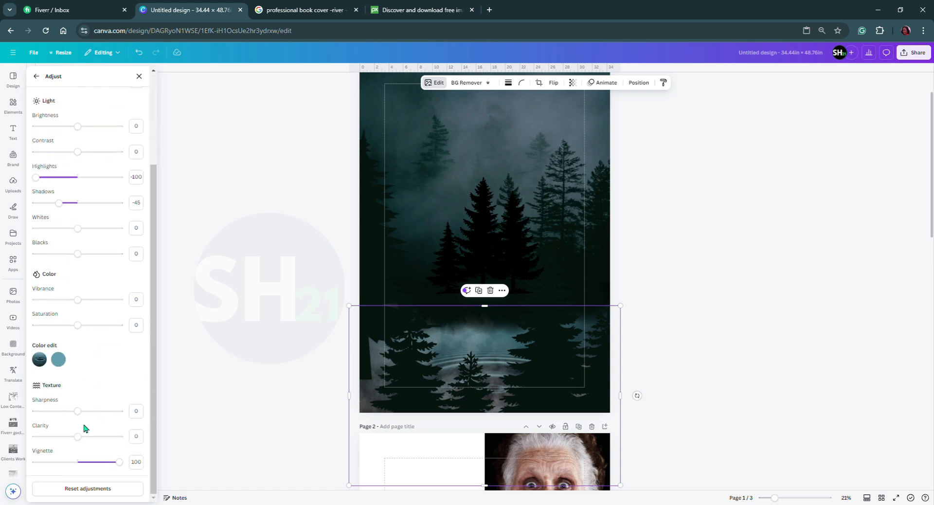
pyautogui.scroll(1, 75, 257)
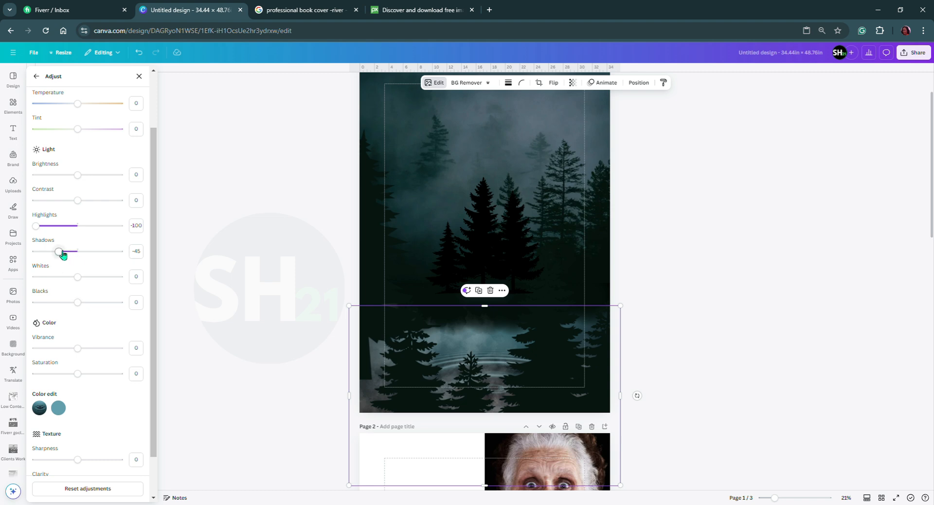
pyautogui.moveTo(59, 253); pyautogui.dragTo(56, 252)
pyautogui.moveTo(78, 302); pyautogui.dragTo(81, 180)
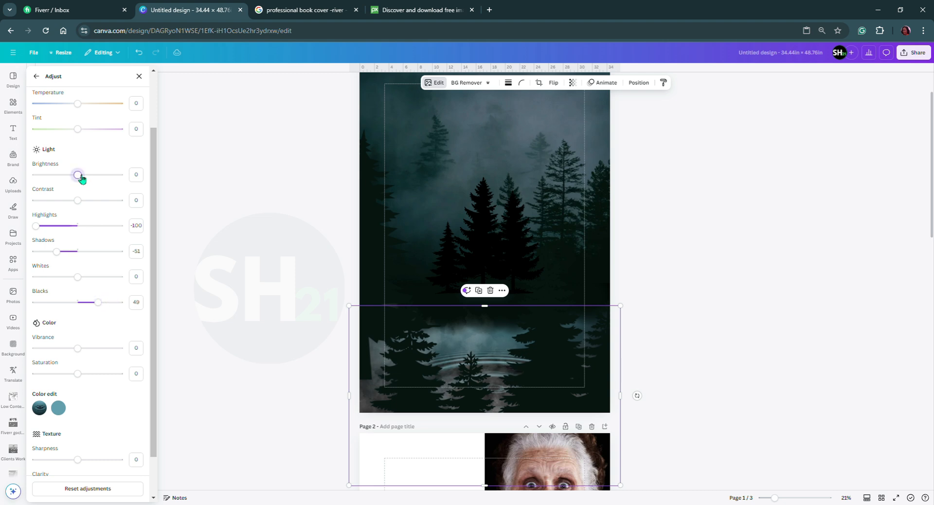
pyautogui.moveTo(82, 180); pyautogui.dragTo(119, 190)
pyautogui.click(62, 187)
pyautogui.moveTo(62, 188); pyautogui.dragTo(19, 183)
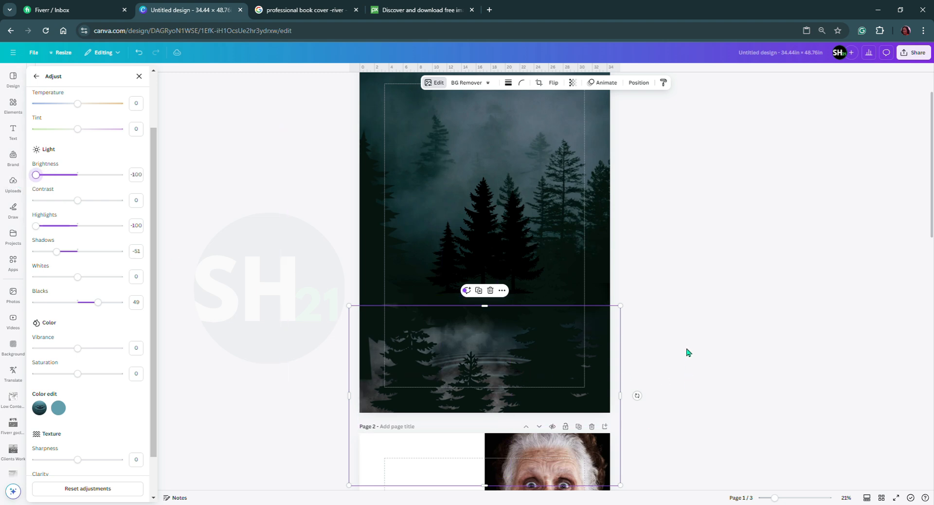
# Set the transparency of page 1's smoke layer to 39.
pyautogui.scroll(-1, 687, 353)
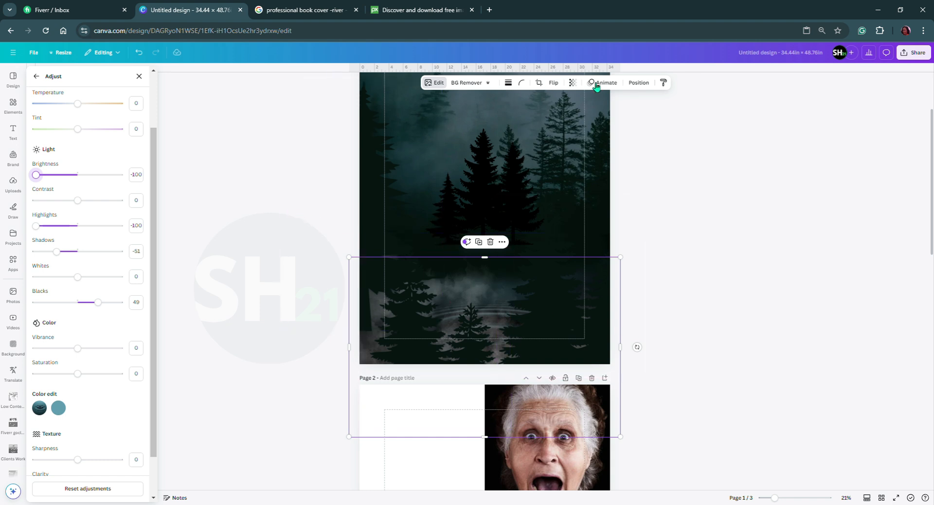
pyautogui.click(649, 84)
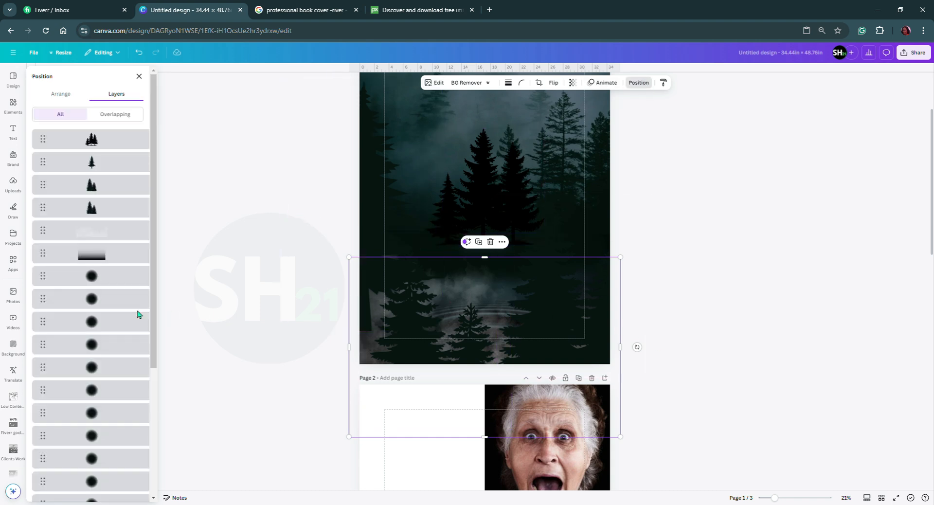
pyautogui.click(97, 232)
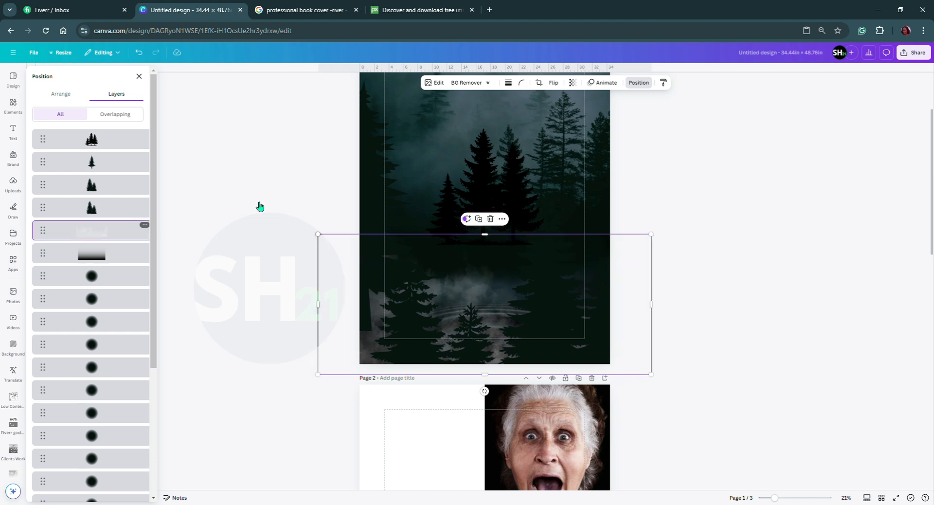
pyautogui.click(572, 83)
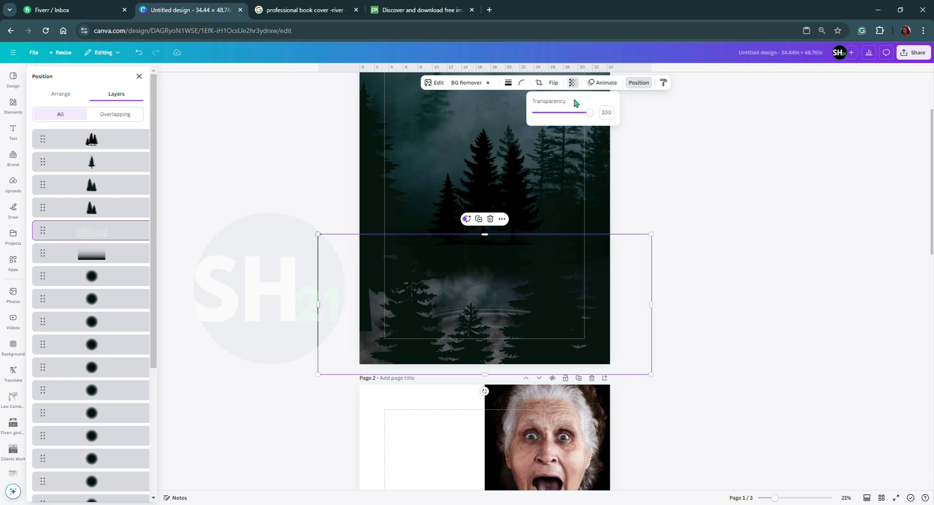
pyautogui.moveTo(590, 114); pyautogui.dragTo(584, 117)
pyautogui.moveTo(572, 118); pyautogui.dragTo(561, 119)
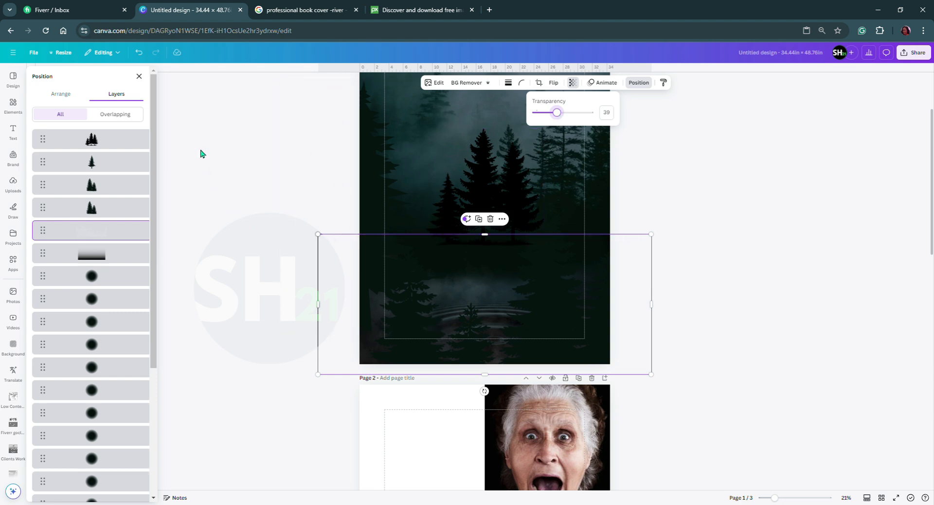
pyautogui.click(140, 77)
pyautogui.click(139, 76)
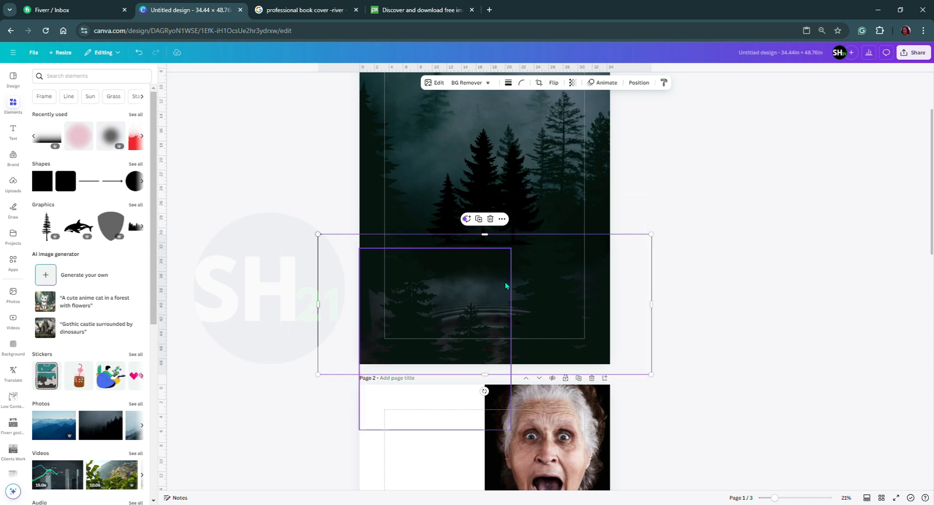
# Spread the two lower two-pine graphics outward past page 1's left and right edges to uncover the water ripples.
pyautogui.scroll(1, 474, 201)
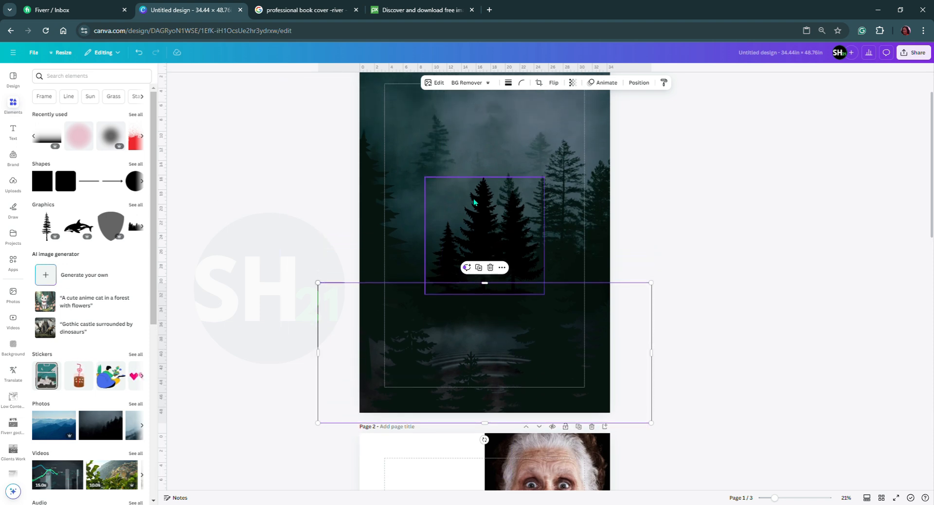
pyautogui.click(493, 237)
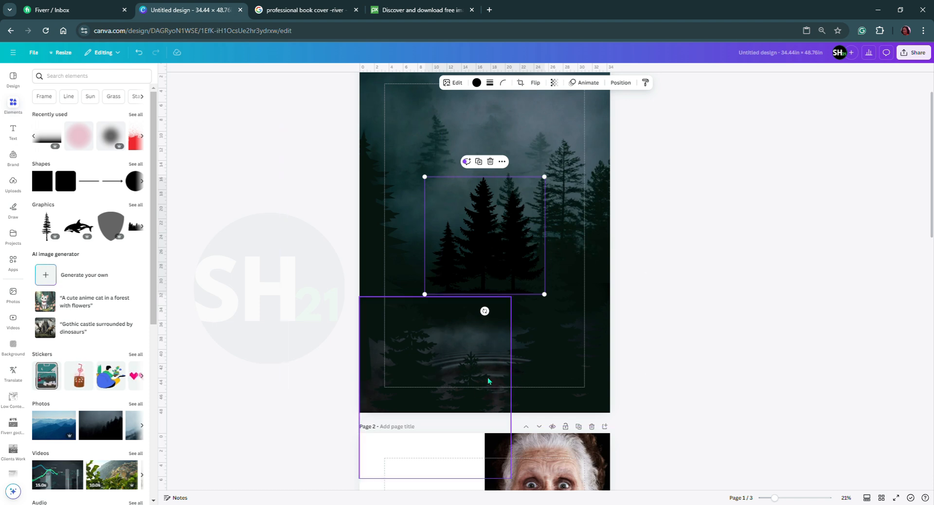
pyautogui.click(413, 364)
pyautogui.moveTo(461, 394); pyautogui.dragTo(421, 395)
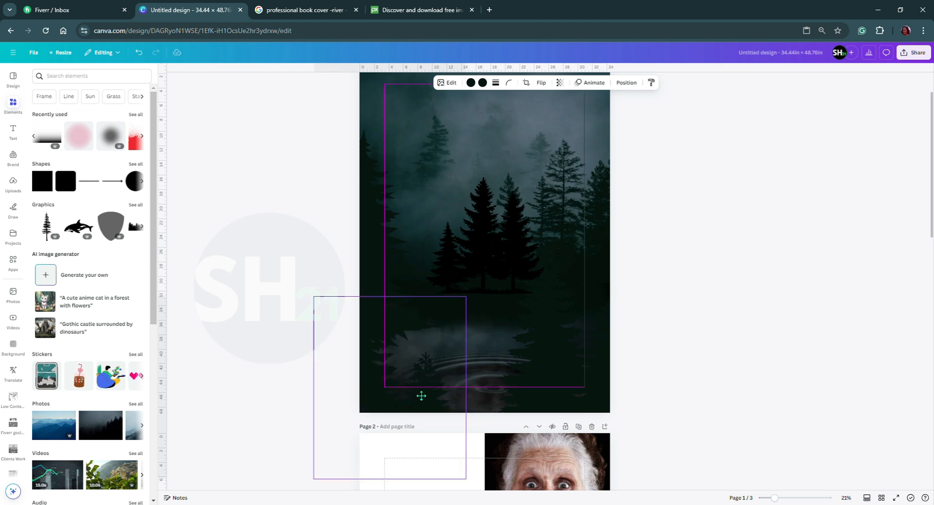
pyautogui.click(564, 410)
pyautogui.moveTo(573, 404); pyautogui.dragTo(592, 403)
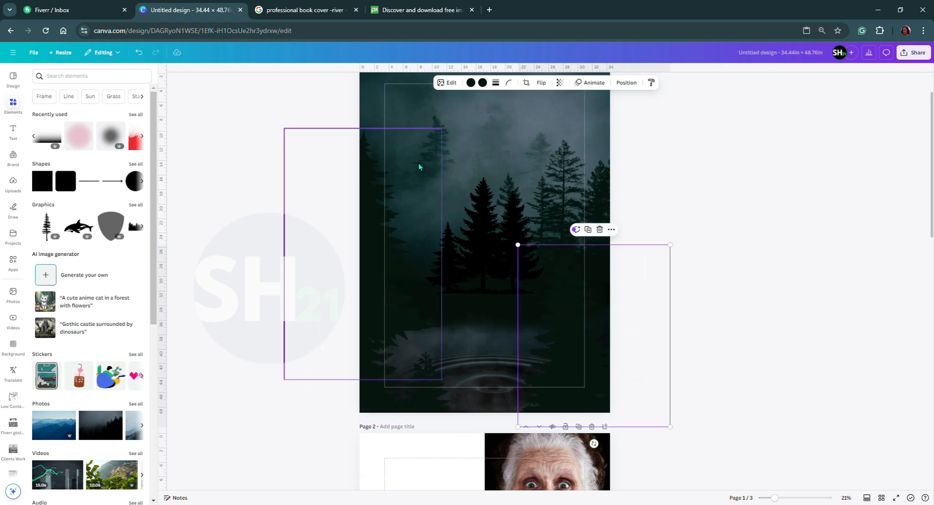
# Readjust the ripple photo's light, setting Blacks to 7, Shadows to -14 and Highlights to -18.
pyautogui.click(445, 83)
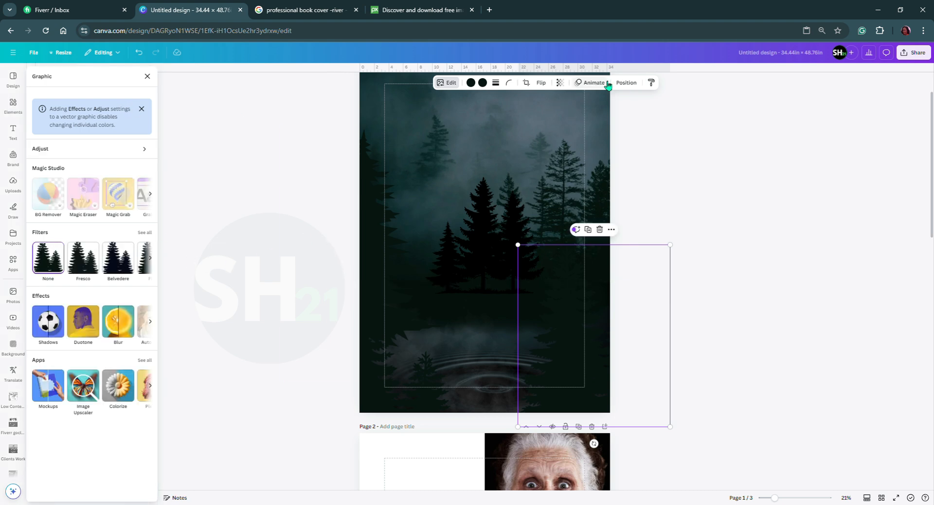
pyautogui.click(451, 84)
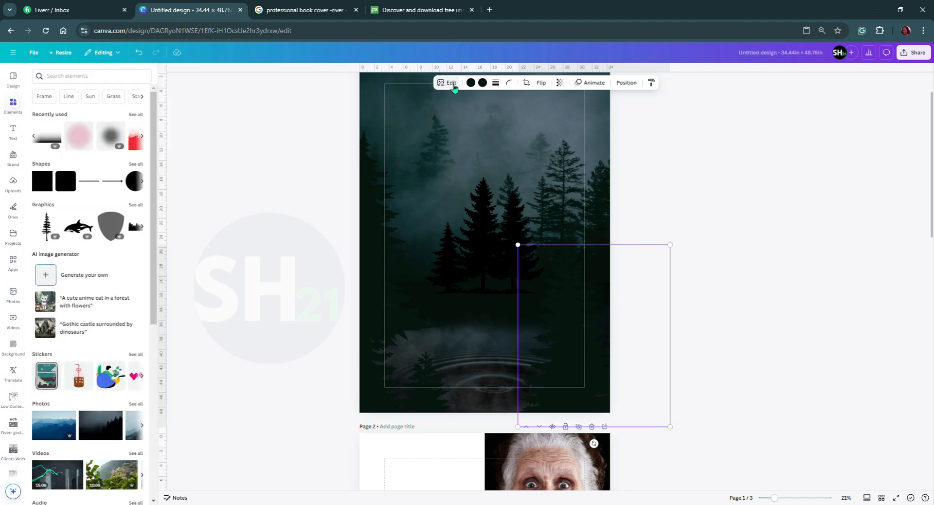
pyautogui.click(623, 83)
pyautogui.scroll(-5, 105, 313)
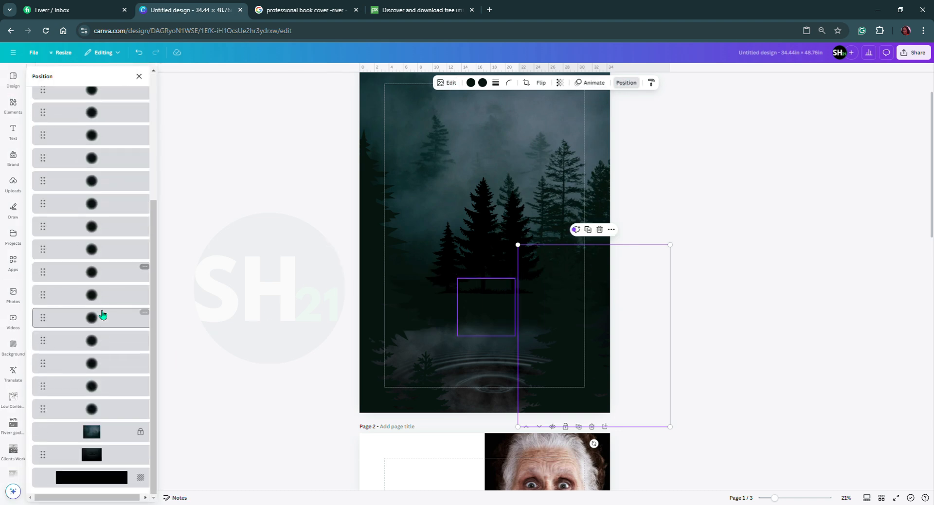
pyautogui.click(107, 459)
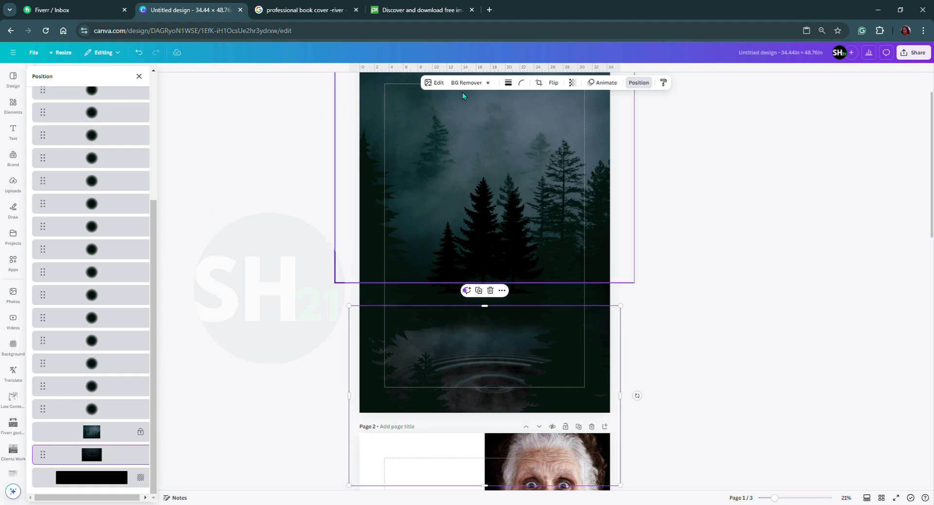
pyautogui.click(440, 82)
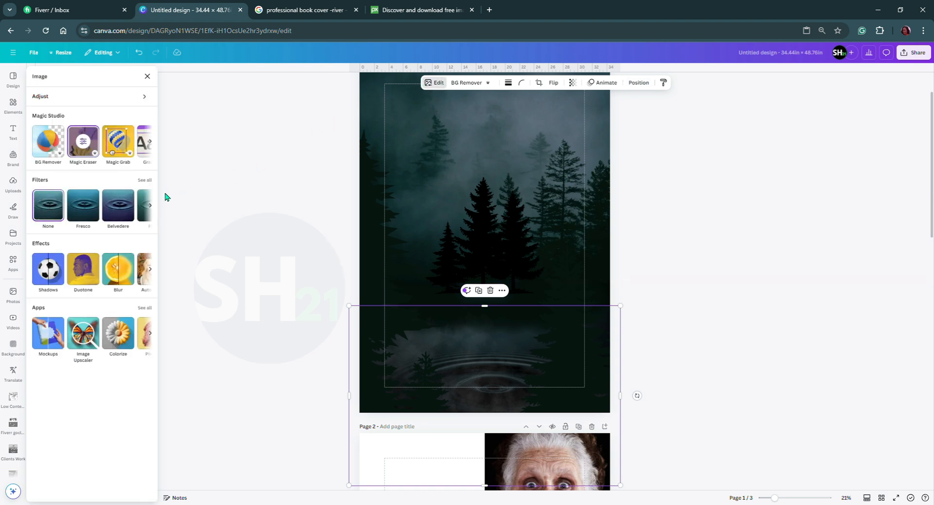
pyautogui.click(101, 96)
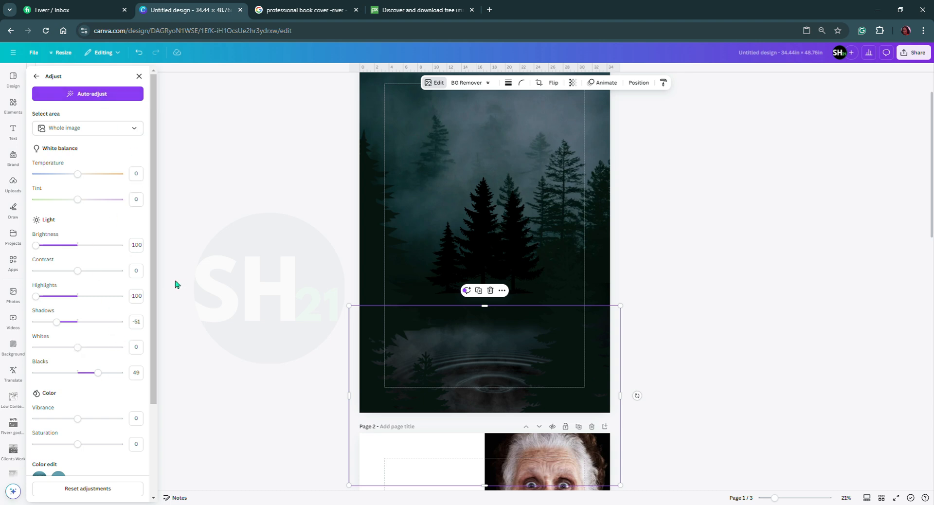
pyautogui.scroll(-3, 110, 404)
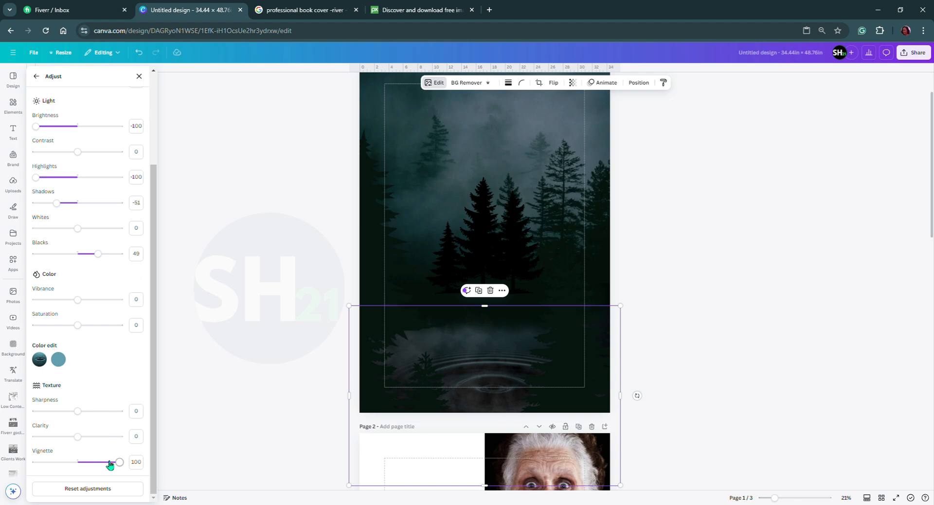
pyautogui.moveTo(98, 256); pyautogui.dragTo(86, 259)
pyautogui.moveTo(60, 206); pyautogui.dragTo(75, 210)
pyautogui.moveTo(36, 178); pyautogui.dragTo(75, 182)
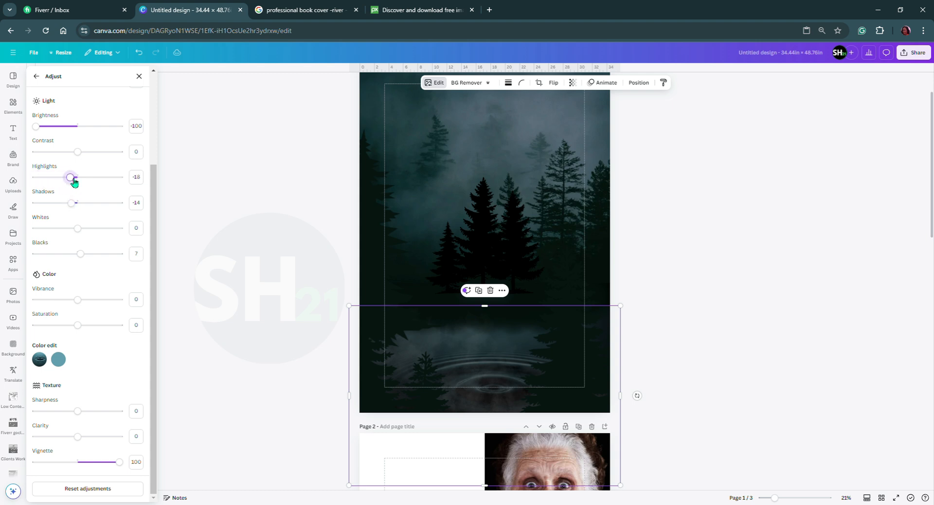
# Set the ripple photo's Brightness to -30 and shift the lower-left two-pine graphic up and inward beside the ripples.
pyautogui.moveTo(37, 128); pyautogui.dragTo(69, 138)
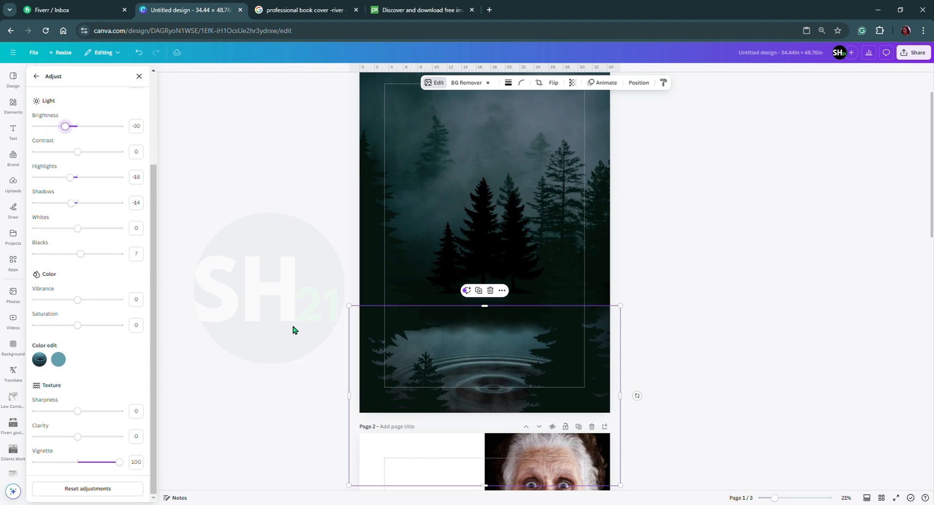
pyautogui.click(361, 331)
pyautogui.moveTo(380, 408); pyautogui.dragTo(382, 399)
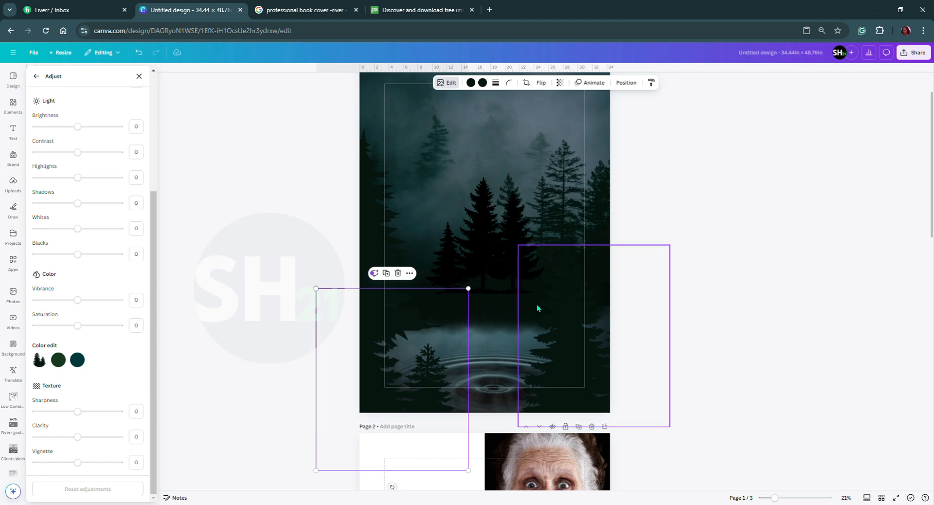
pyautogui.scroll(-2, 535, 315)
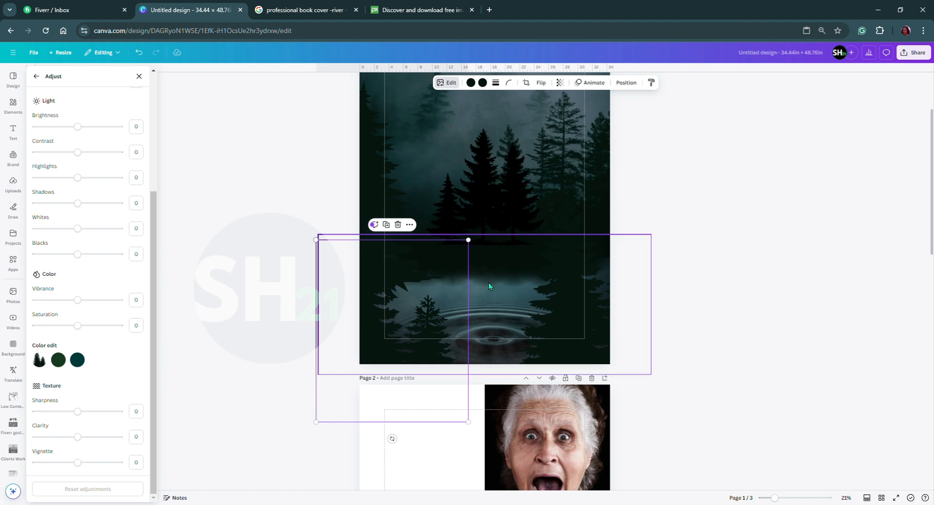
pyautogui.moveTo(434, 350); pyautogui.dragTo(453, 318)
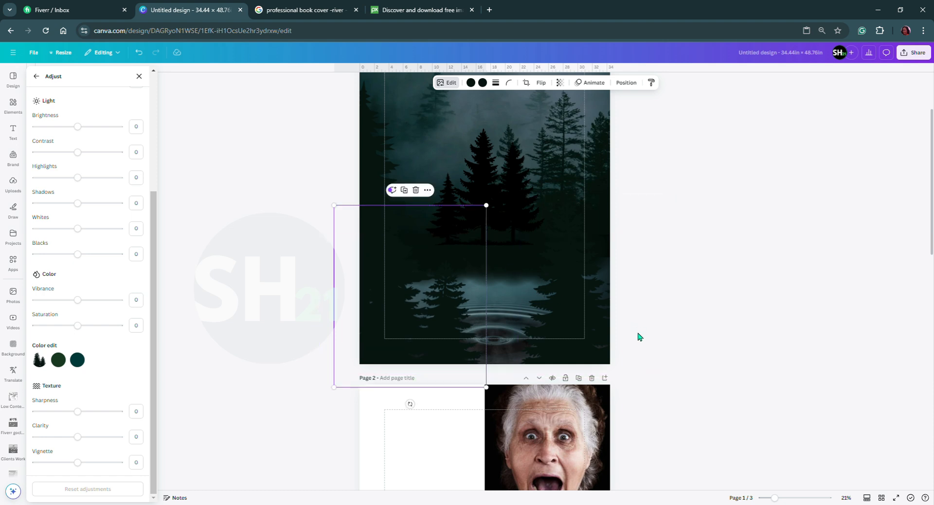
# Move the lower-right two-pine graphic inward and shrink it proportionally so it ends at page 1's right edge.
pyautogui.moveTo(635, 254); pyautogui.dragTo(618, 253)
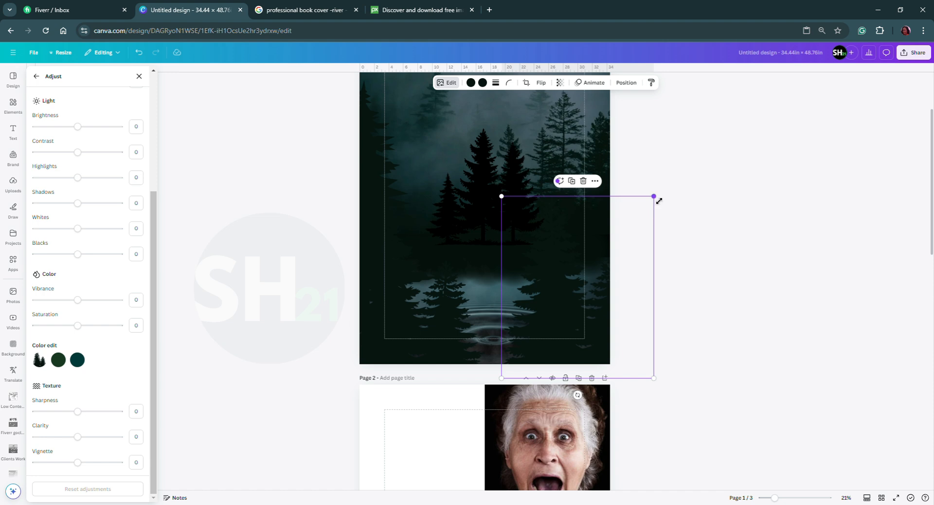
pyautogui.moveTo(627, 236); pyautogui.dragTo(601, 249)
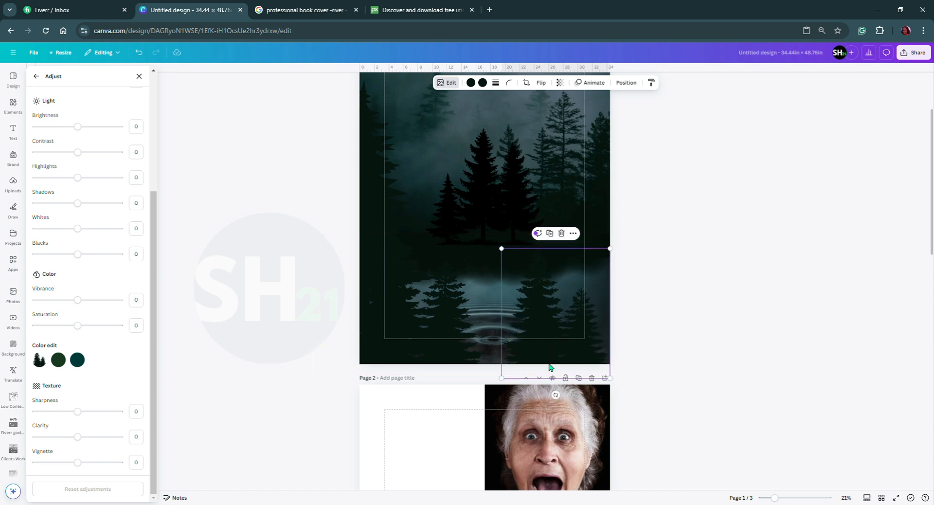
pyautogui.moveTo(550, 367); pyautogui.dragTo(556, 369)
# Move the scared-face photo from page 2 to the upper middle of page 1 and remove its background.
pyautogui.moveTo(545, 468); pyautogui.dragTo(442, 201)
pyautogui.scroll(2, 456, 201)
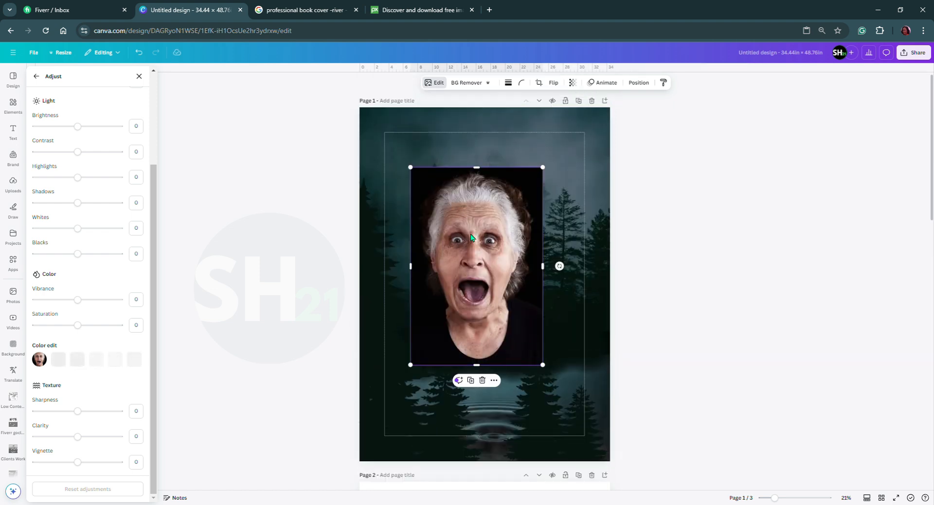
pyautogui.moveTo(471, 233); pyautogui.dragTo(468, 176)
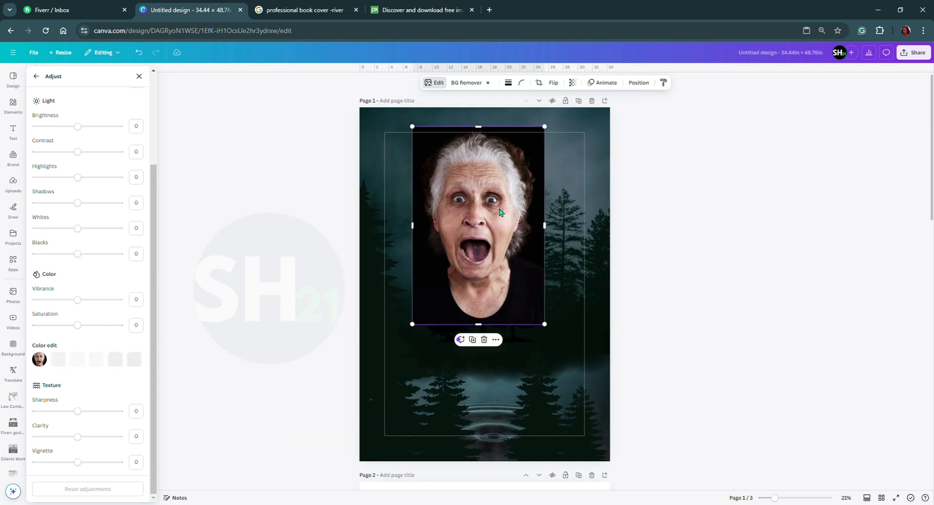
pyautogui.click(466, 86)
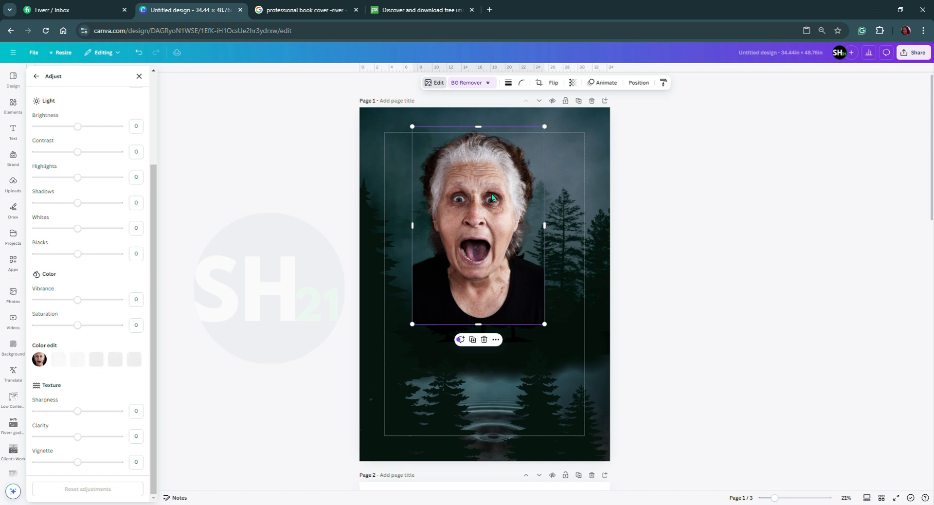
pyautogui.moveTo(482, 226); pyautogui.dragTo(490, 204)
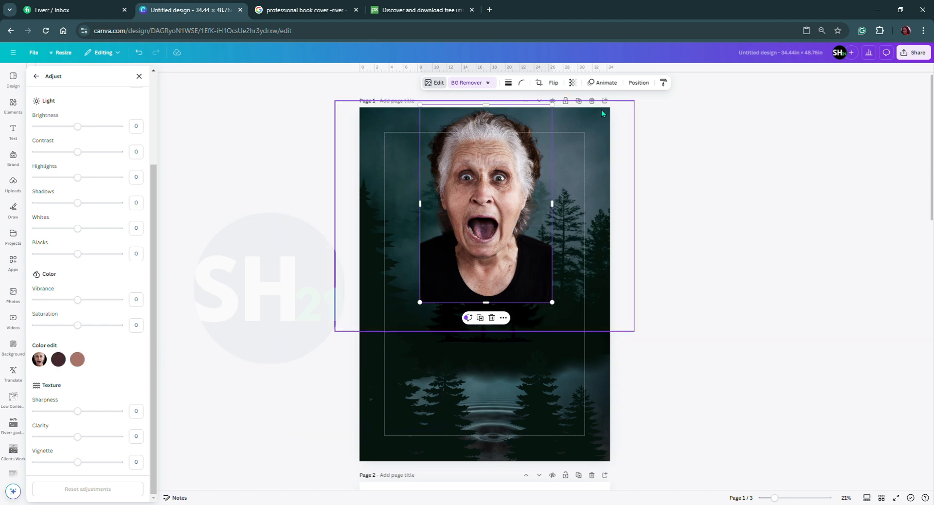
# Set the transparency of the scared-face photo to 9.
pyautogui.click(573, 82)
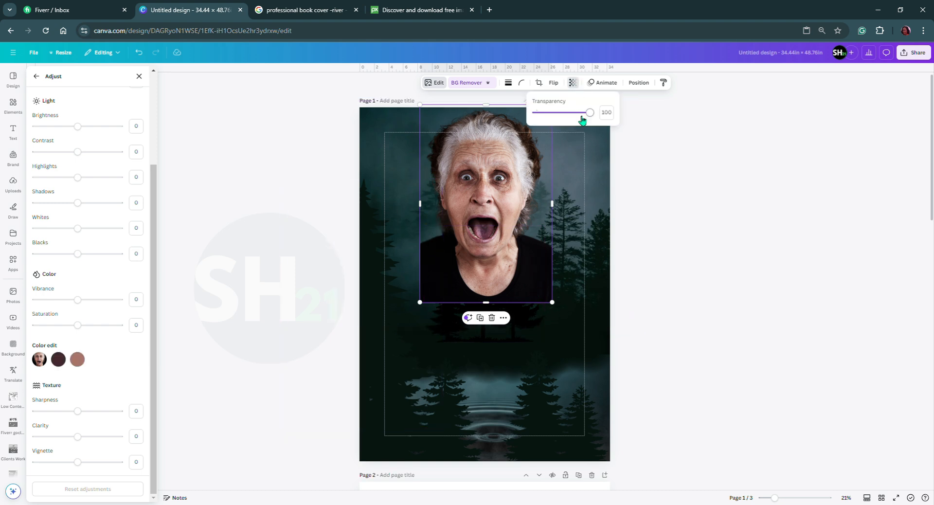
pyautogui.moveTo(593, 118); pyautogui.dragTo(545, 126)
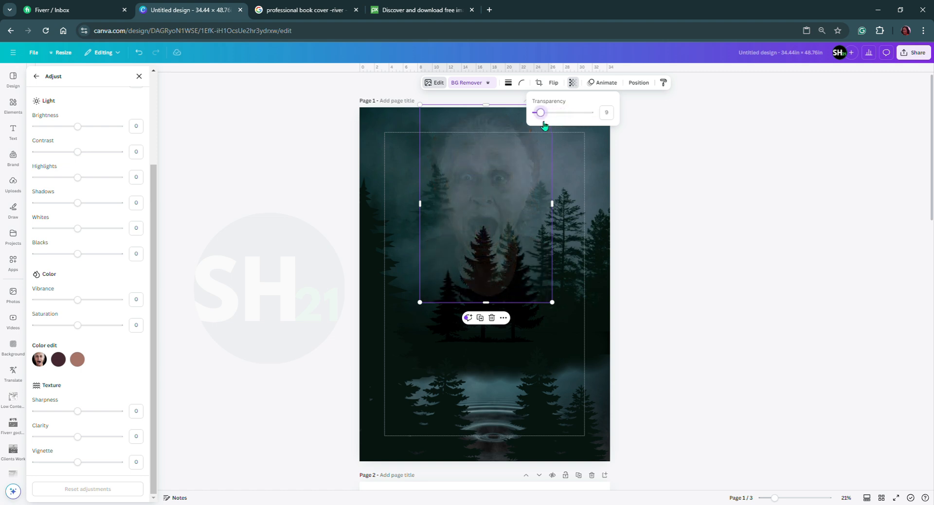
pyautogui.moveTo(544, 126); pyautogui.dragTo(546, 125)
pyautogui.press('Escape')
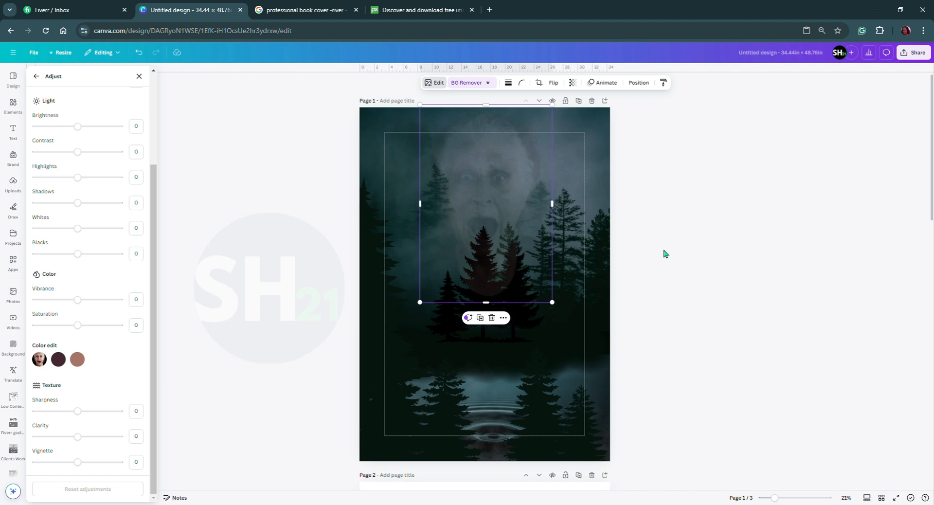
pyautogui.click(665, 254)
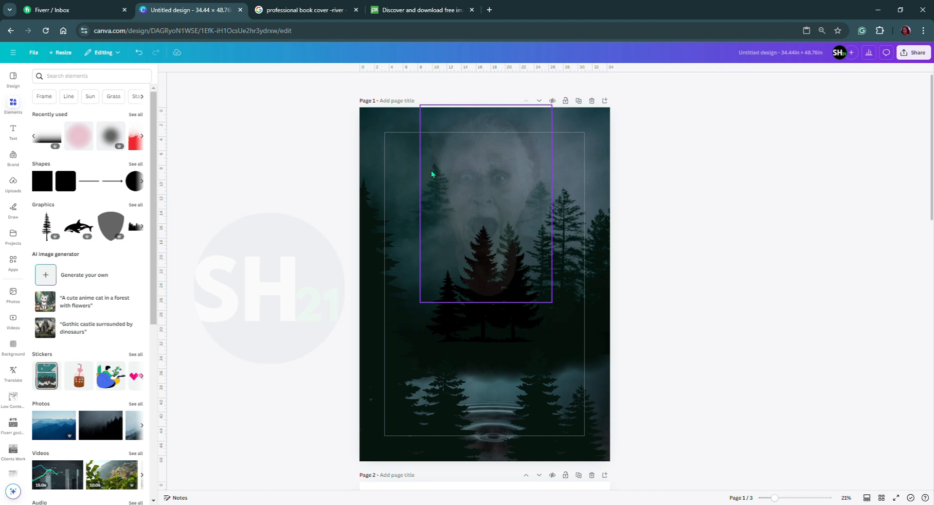
# Enlarge the faded scared face and place it in page 1's upper-left area, reaching down to the base of the three pines.
pyautogui.click(447, 195)
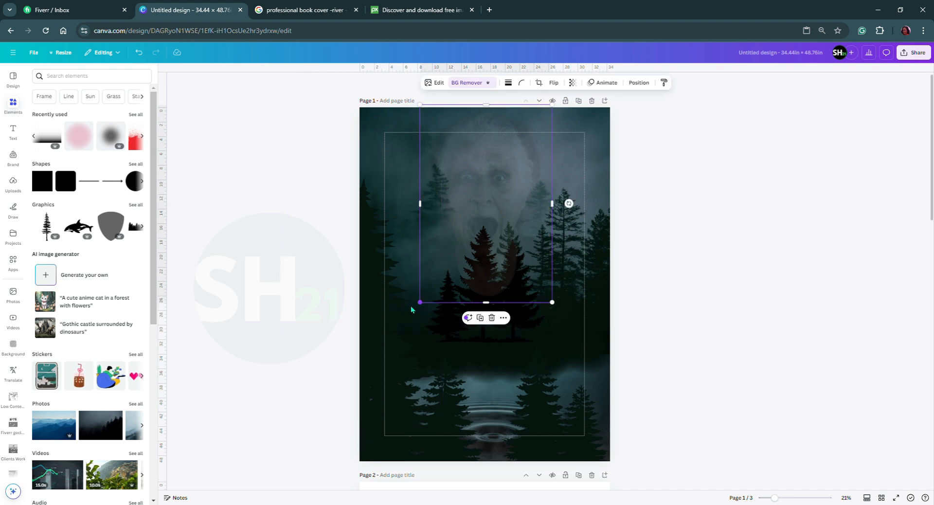
pyautogui.moveTo(391, 314); pyautogui.dragTo(297, 354)
pyautogui.moveTo(429, 311); pyautogui.dragTo(431, 263)
pyautogui.moveTo(557, 346); pyautogui.dragTo(551, 338)
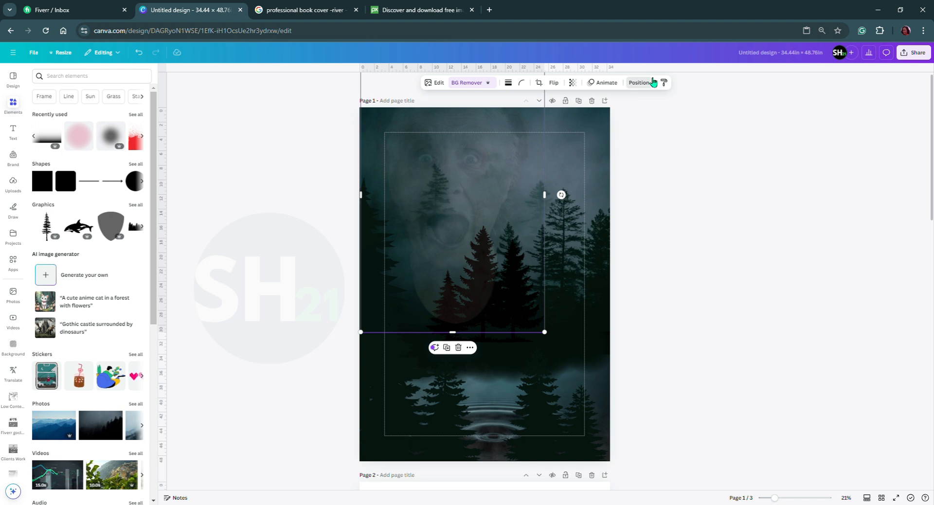
# Reorder the scared-face layer beneath all the blurred dark circles, directly above the locked misty forest photo.
pyautogui.click(652, 82)
pyautogui.moveTo(115, 142); pyautogui.dragTo(120, 294)
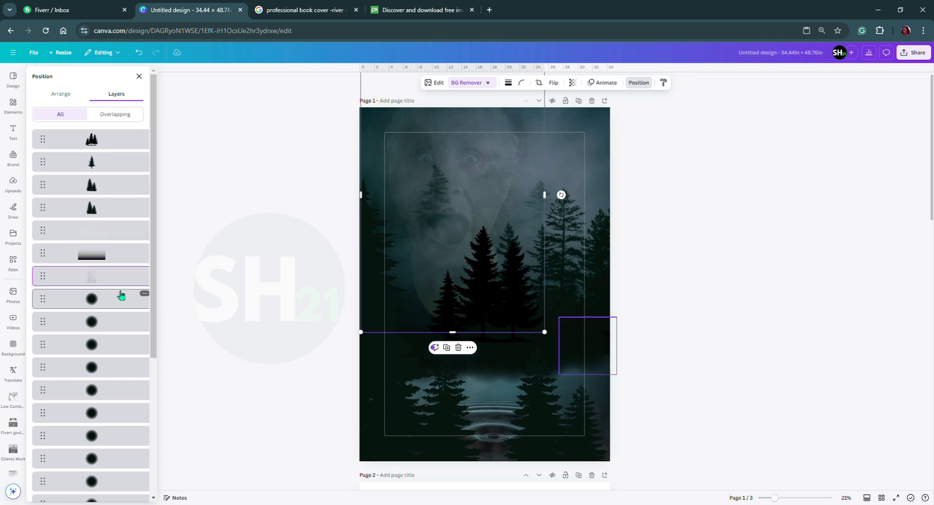
pyautogui.scroll(-5, 122, 372)
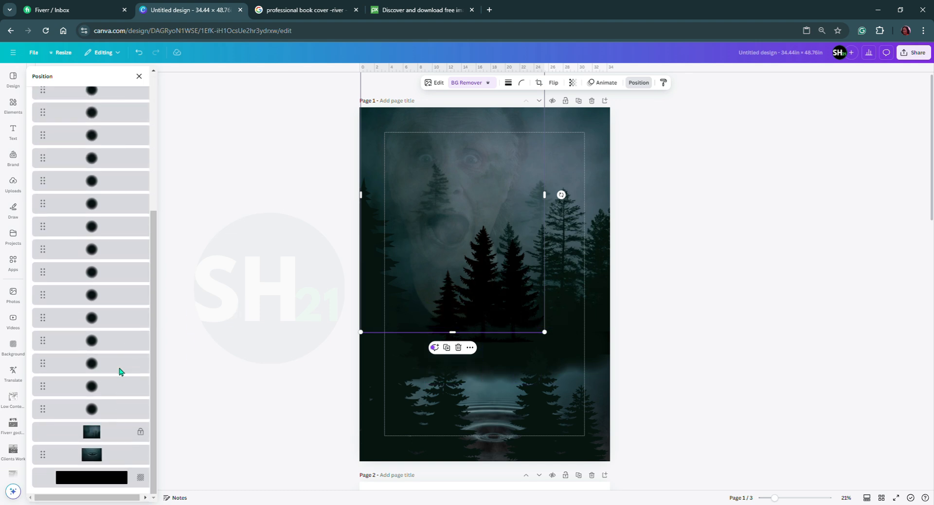
pyautogui.scroll(6, 121, 371)
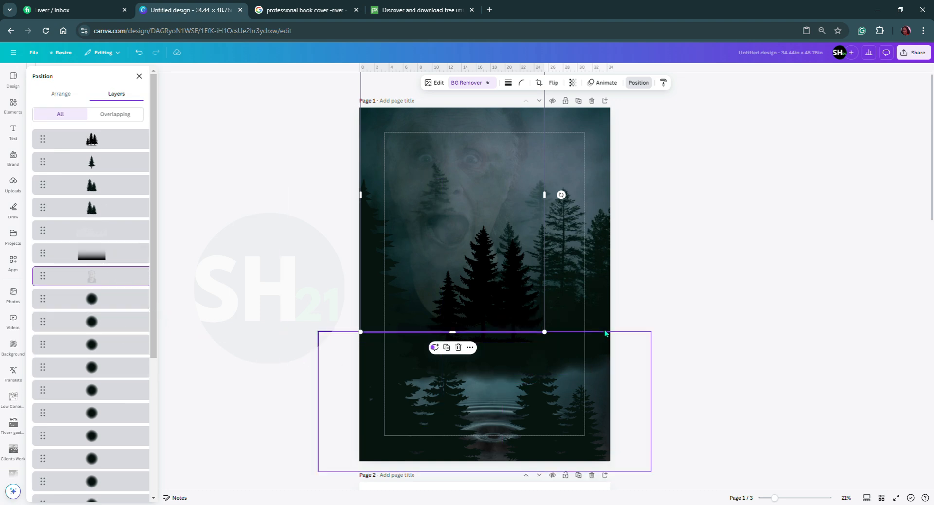
pyautogui.click(665, 331)
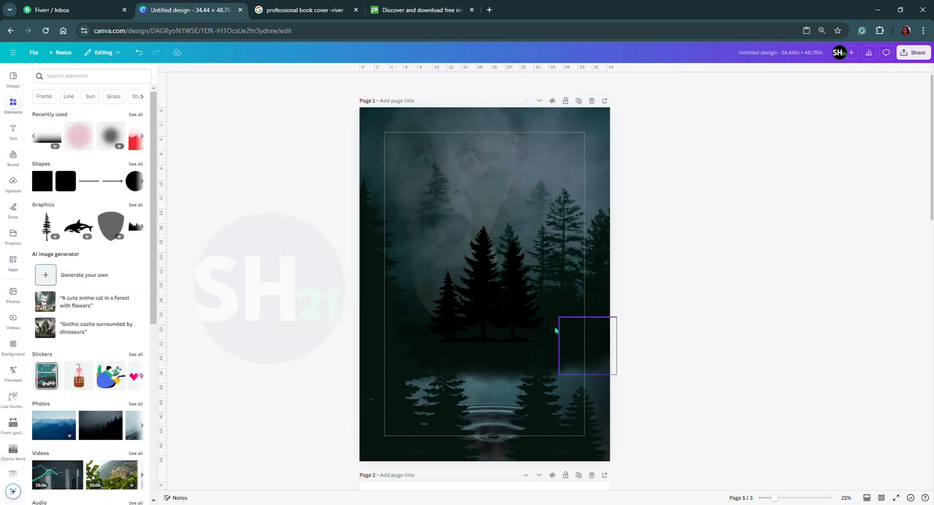
pyautogui.click(515, 363)
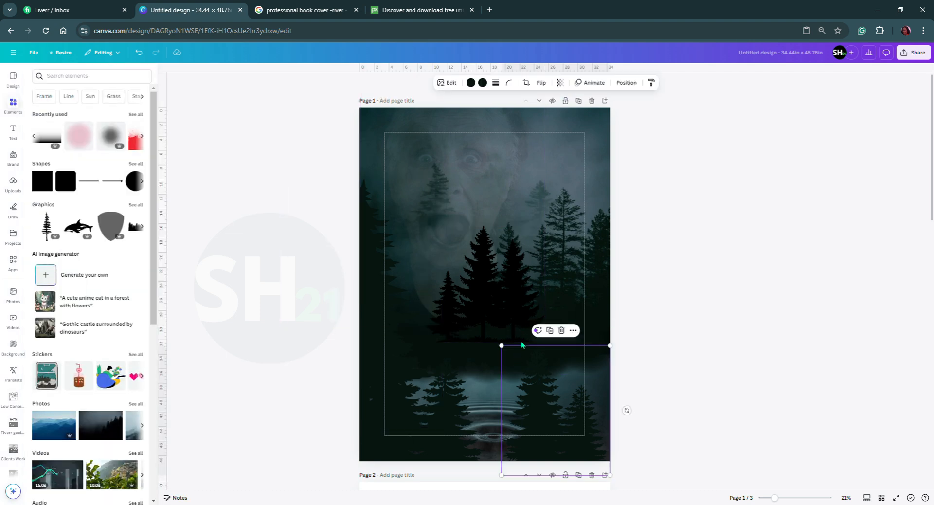
pyautogui.click(628, 83)
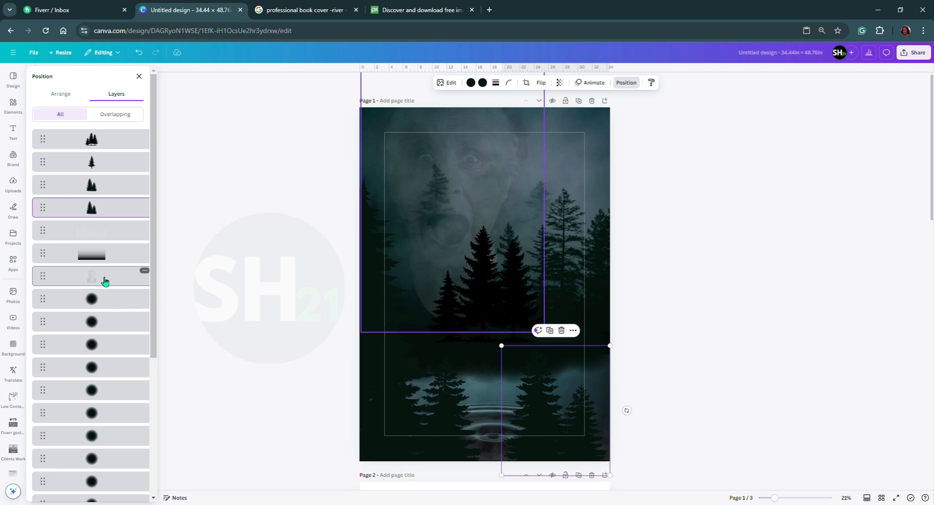
pyautogui.moveTo(104, 281); pyautogui.dragTo(103, 475)
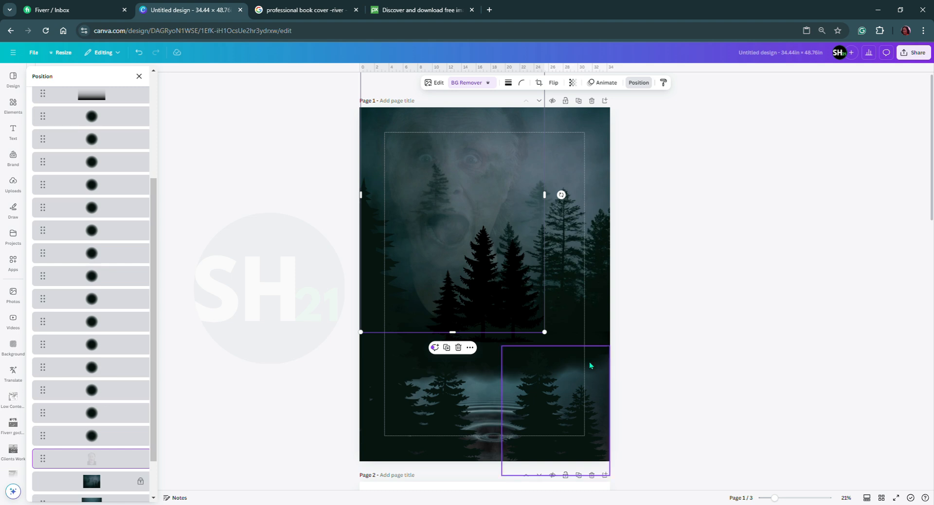
pyautogui.click(632, 326)
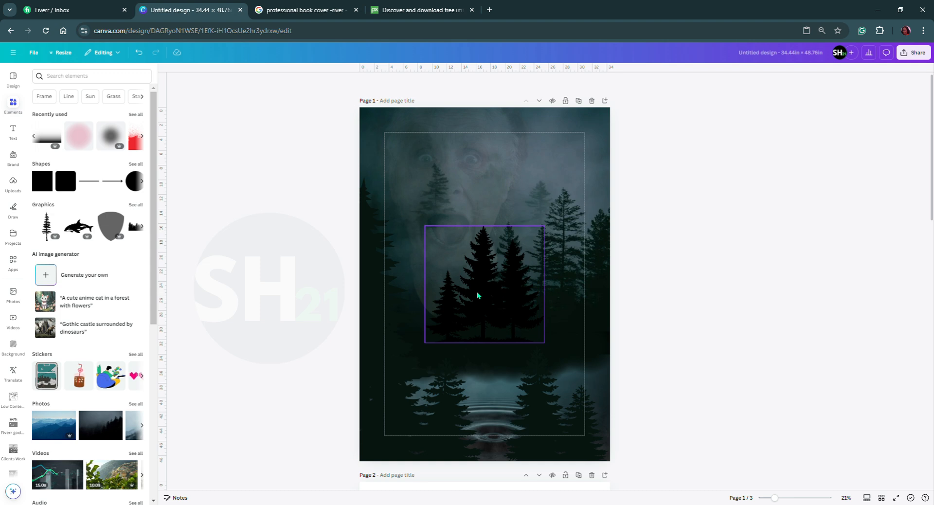
# Shift the central three-pine graphic left and slightly up, and move the scared face to the right on page 1.
pyautogui.moveTo(477, 296)
pyautogui.mouseDown()
pyautogui.moveTo(442, 302)
pyautogui.moveTo(462, 293)
pyautogui.mouseUp()
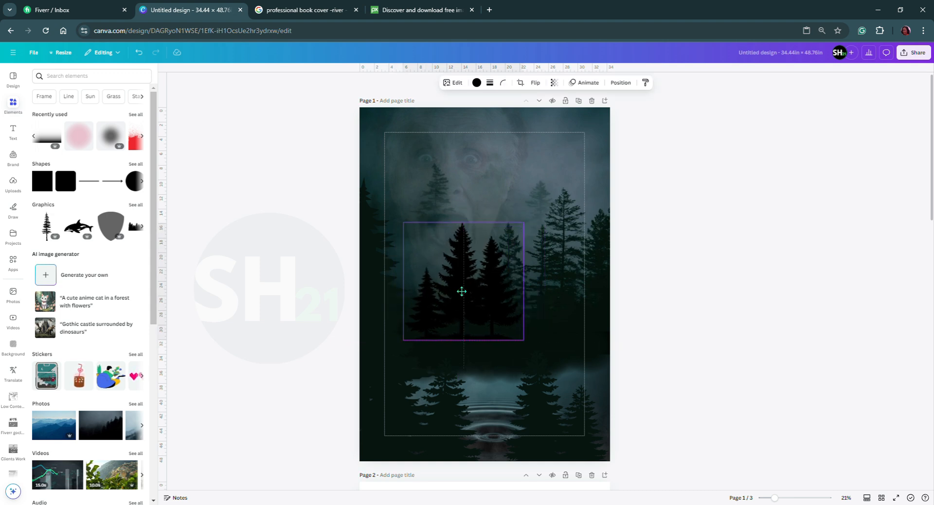
pyautogui.moveTo(462, 292); pyautogui.dragTo(462, 291)
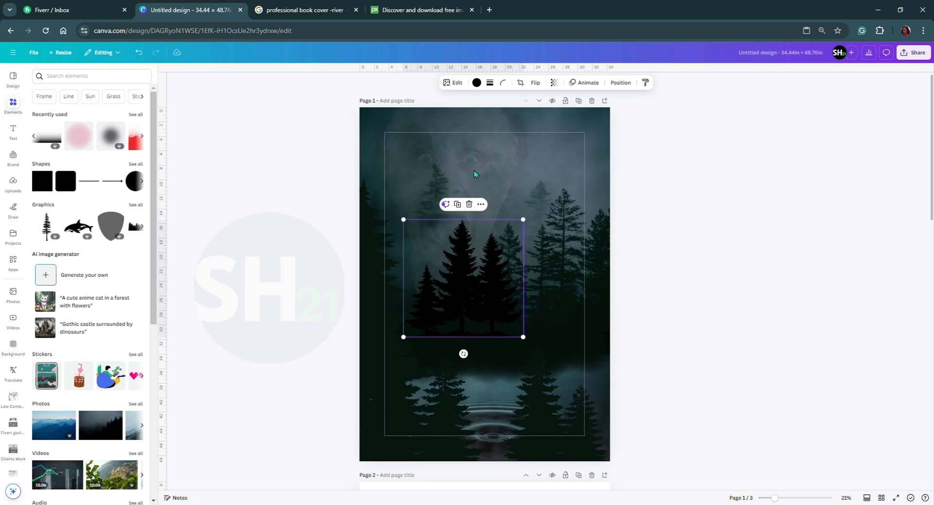
pyautogui.moveTo(472, 156); pyautogui.dragTo(509, 157)
pyautogui.click(664, 331)
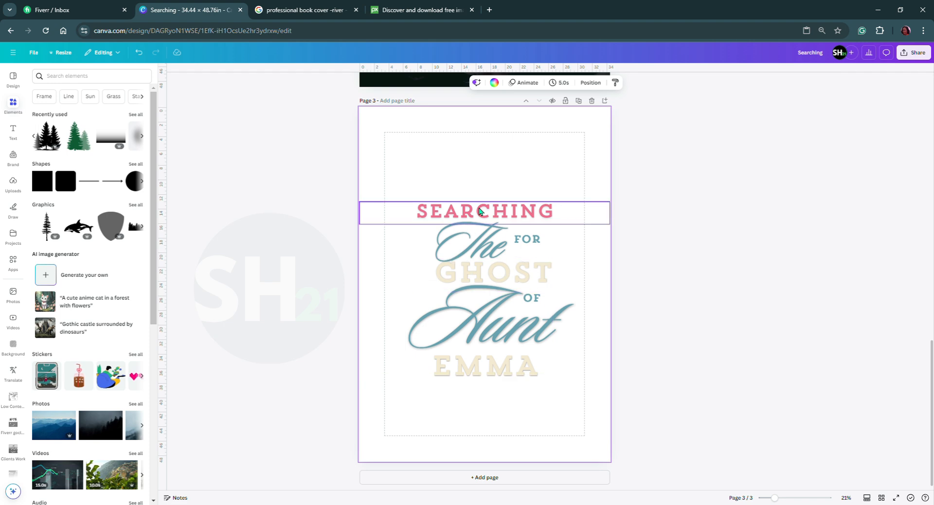
# Search for colour palettes matching the "Aunt" title text's colour #68A2B2.
pyautogui.click(484, 331)
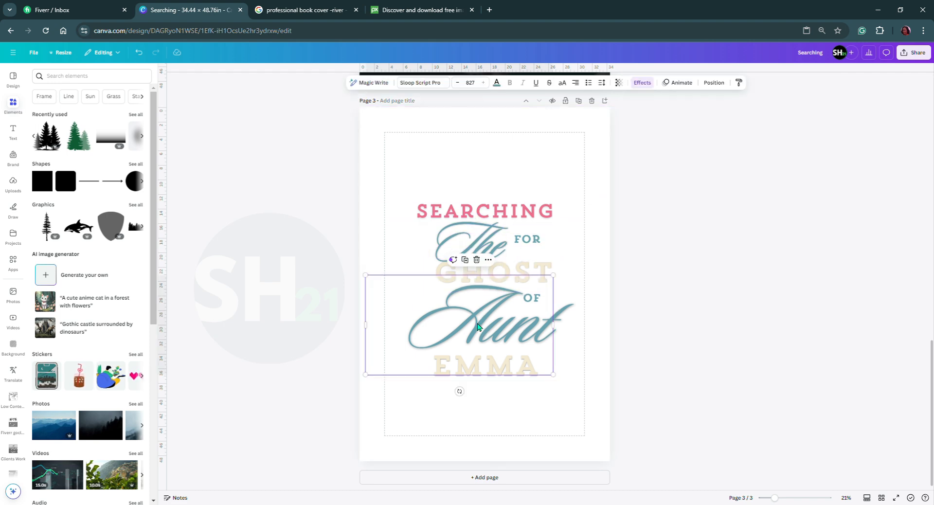
pyautogui.click(497, 84)
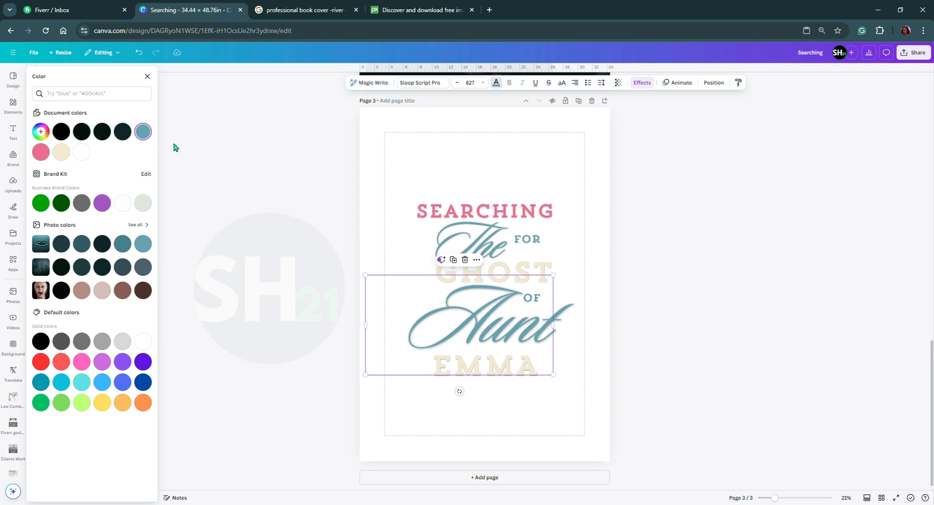
pyautogui.click(143, 131)
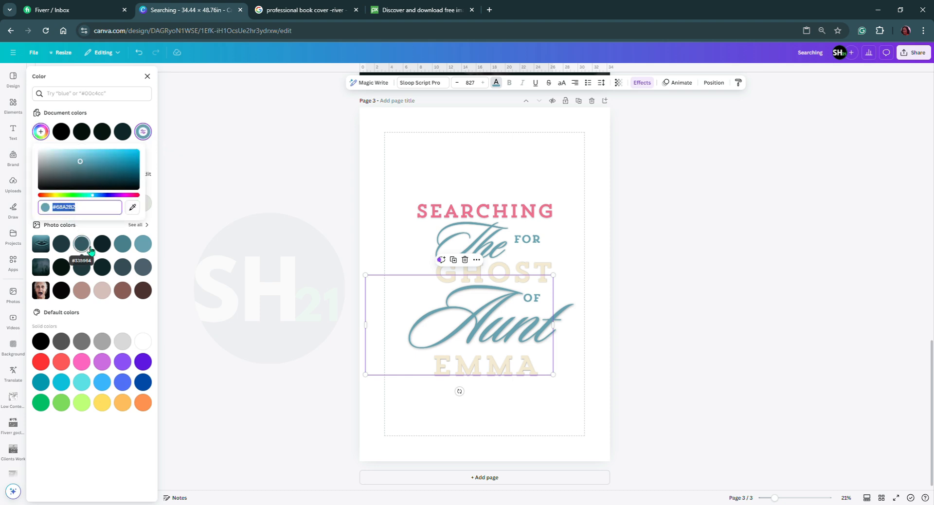
pyautogui.click(91, 94)
pyautogui.write('#68a2b2')
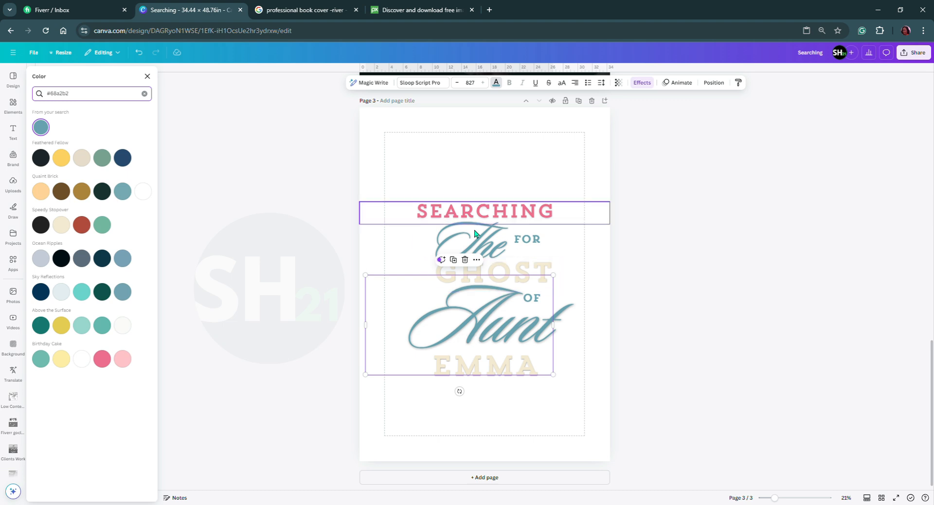
# Recolour GHOST and the title's last line with Birthday Cake's pale yellow, and SEARCHING with Quaint Brick's dark brown.
pyautogui.click(499, 373)
pyautogui.click(61, 360)
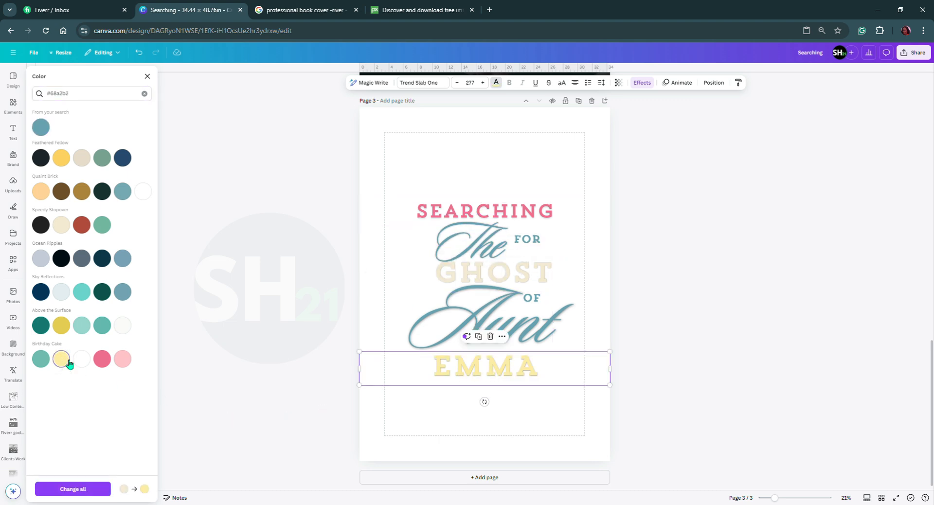
pyautogui.click(449, 291)
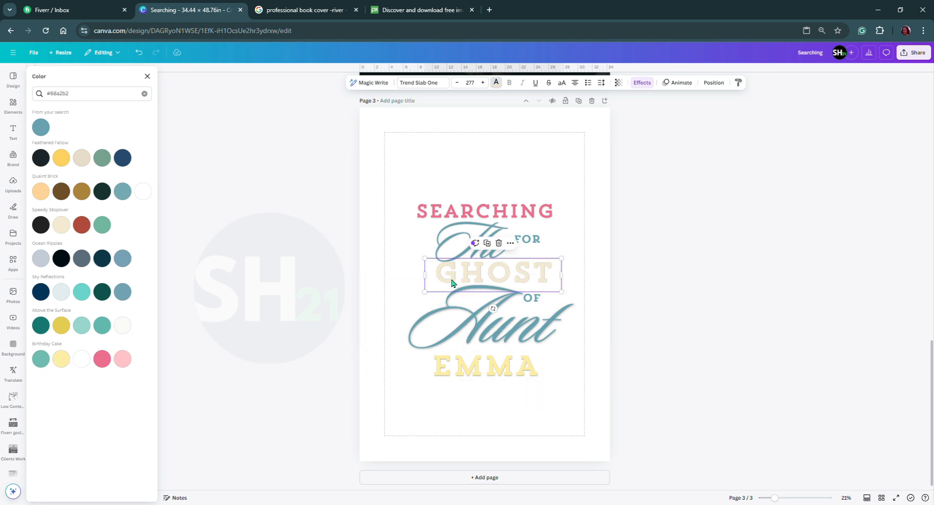
pyautogui.click(61, 359)
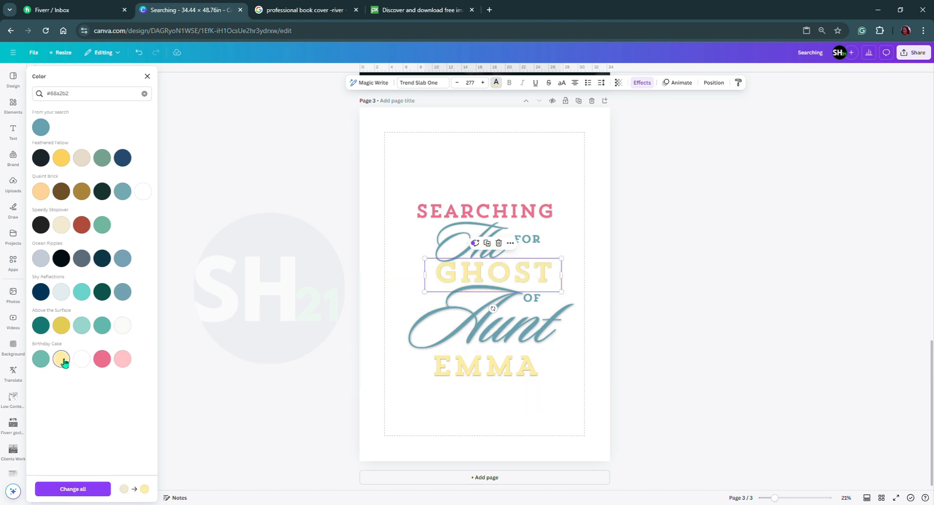
pyautogui.click(427, 216)
pyautogui.click(61, 192)
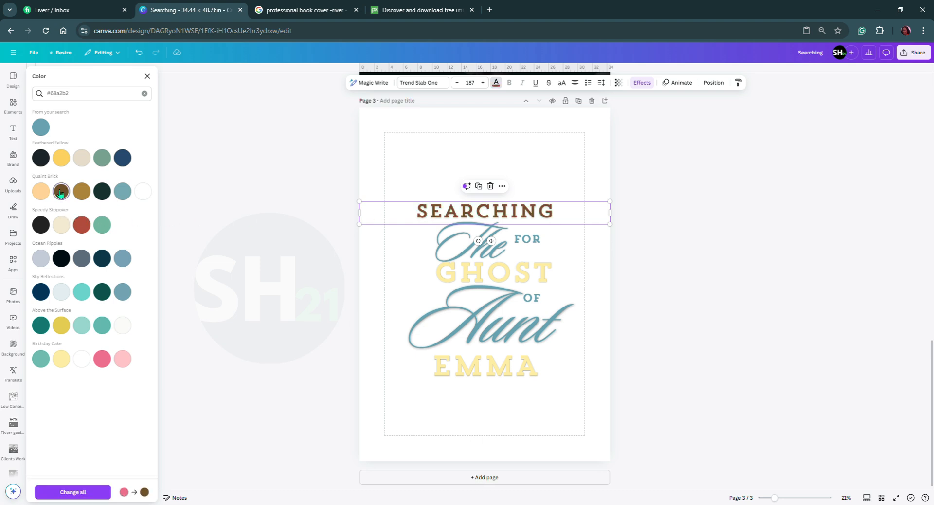
# Recolour SEARCHING in the page 3 title with Feathered Fellow's dark blue.
pyautogui.click(86, 225)
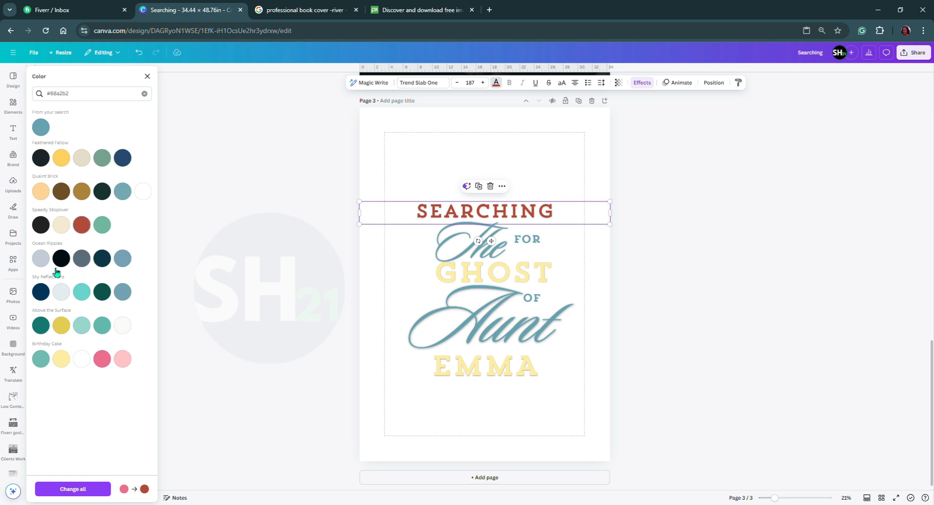
pyautogui.click(124, 159)
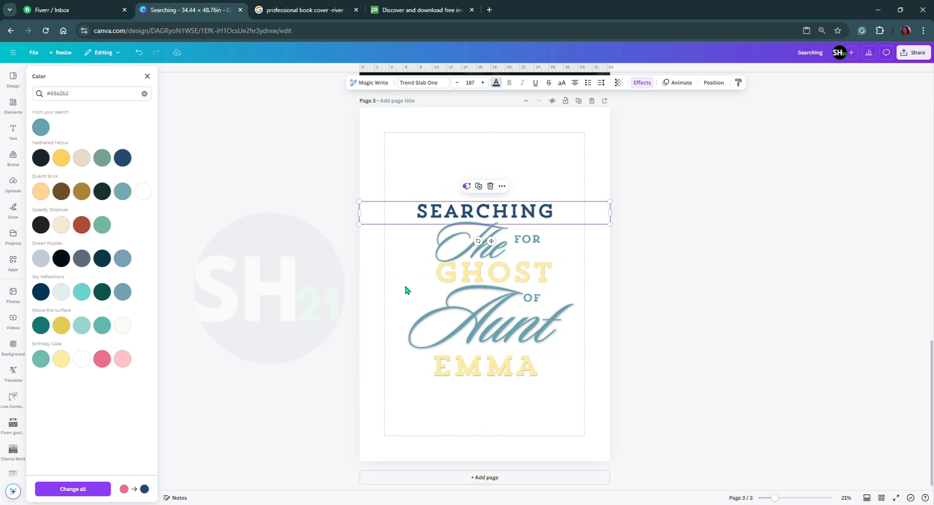
pyautogui.click(523, 399)
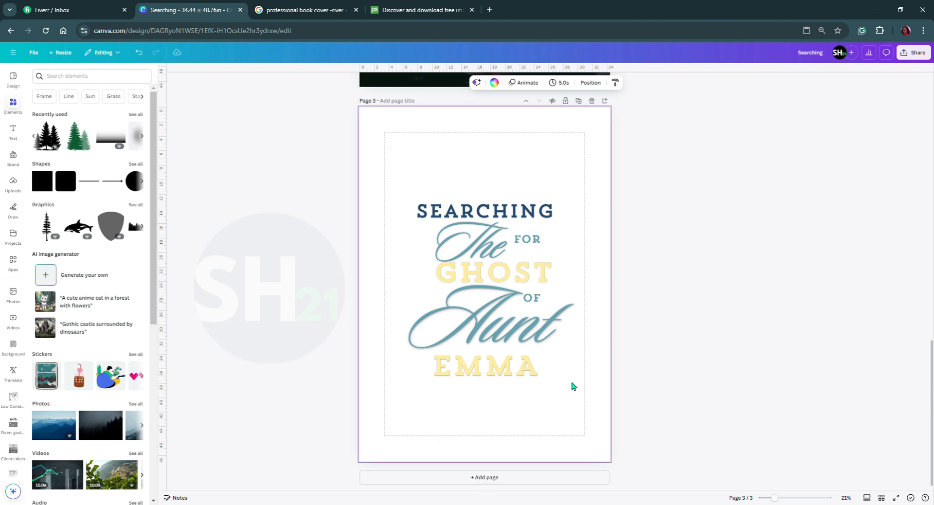
# Group all the title text lines on page 3 and copy the group.
pyautogui.moveTo(473, 148); pyautogui.dragTo(572, 427)
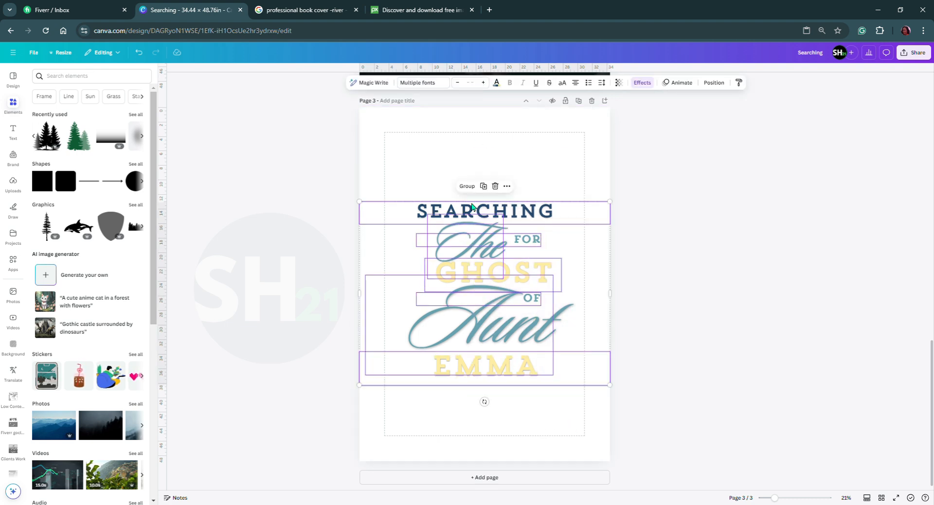
pyautogui.click(470, 187)
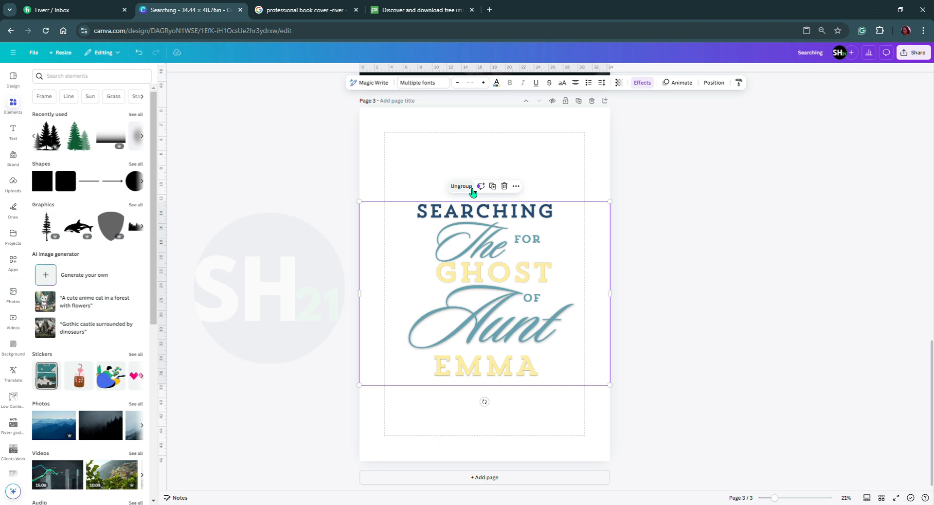
pyautogui.rightClick(469, 234)
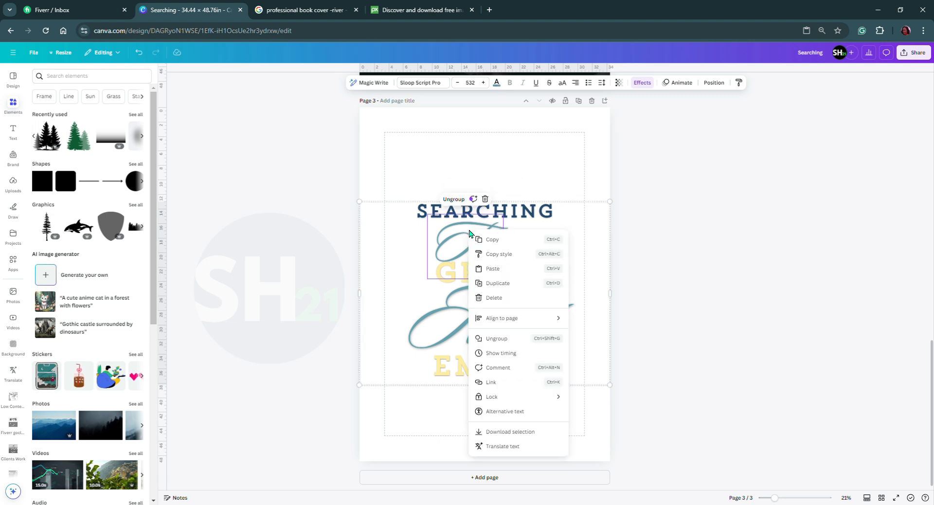
pyautogui.click(506, 245)
# Duplicate the cover on page 2 and delete the old title group from the duplicate.
pyautogui.scroll(5, 505, 245)
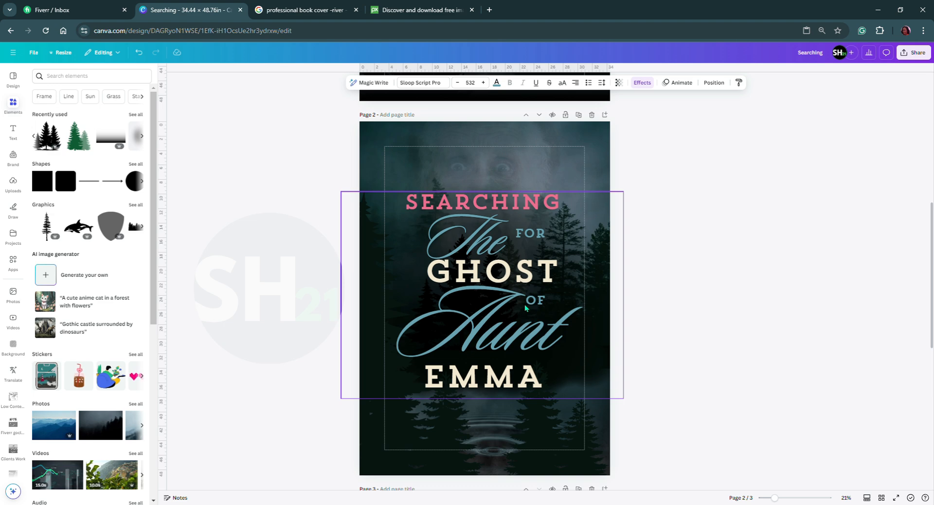
pyautogui.click(579, 115)
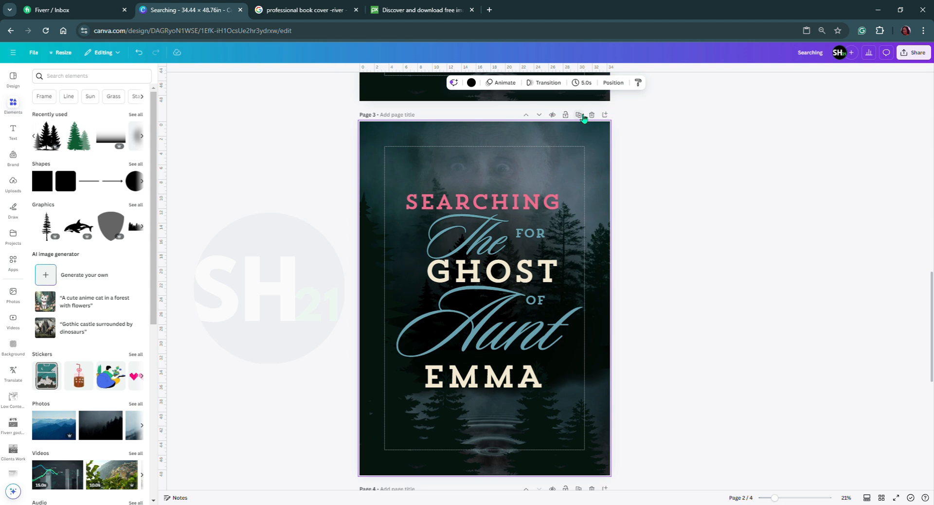
pyautogui.click(480, 277)
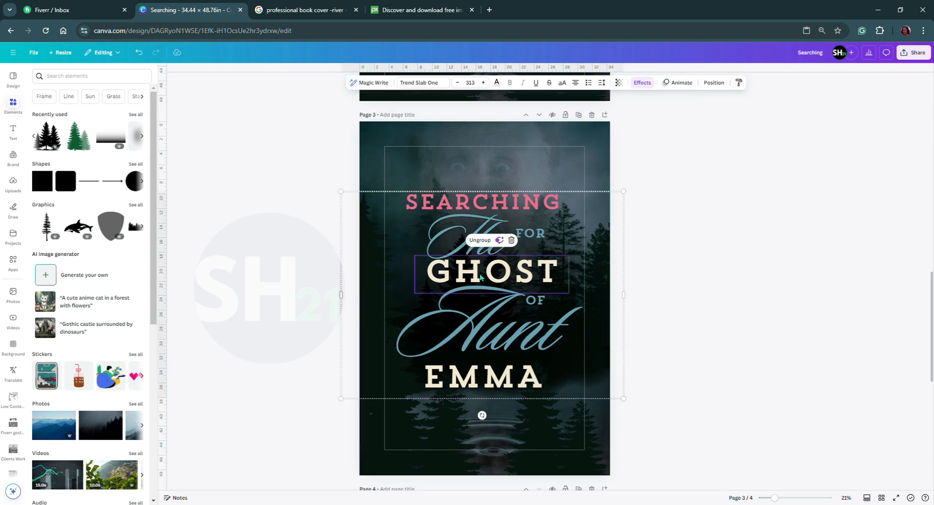
pyautogui.click(648, 246)
pyautogui.click(596, 274)
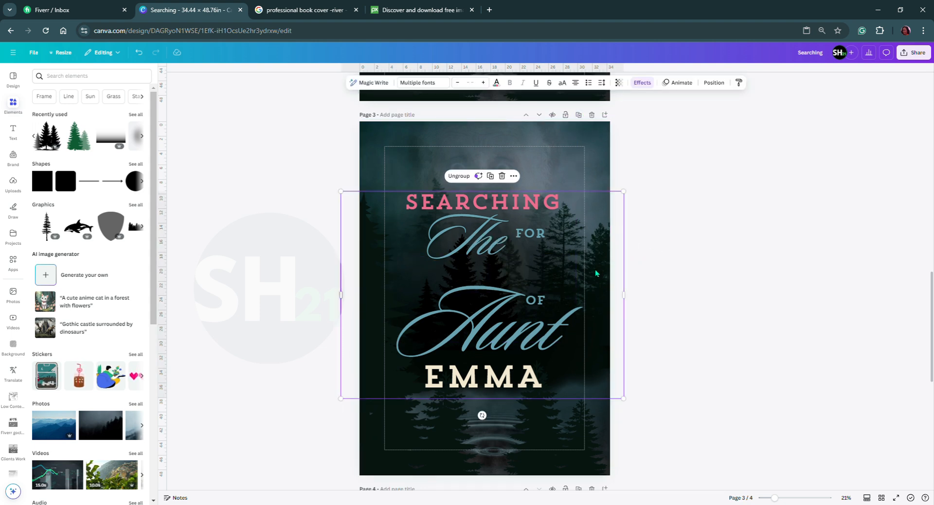
pyautogui.press('Delete')
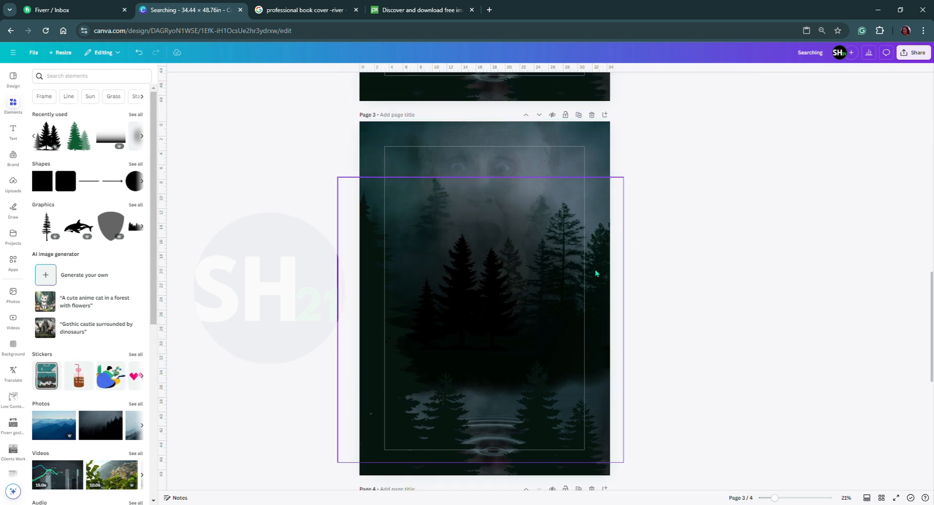
# Paste the copied title group onto the duplicated cover on page 3.
pyautogui.rightClick(471, 261)
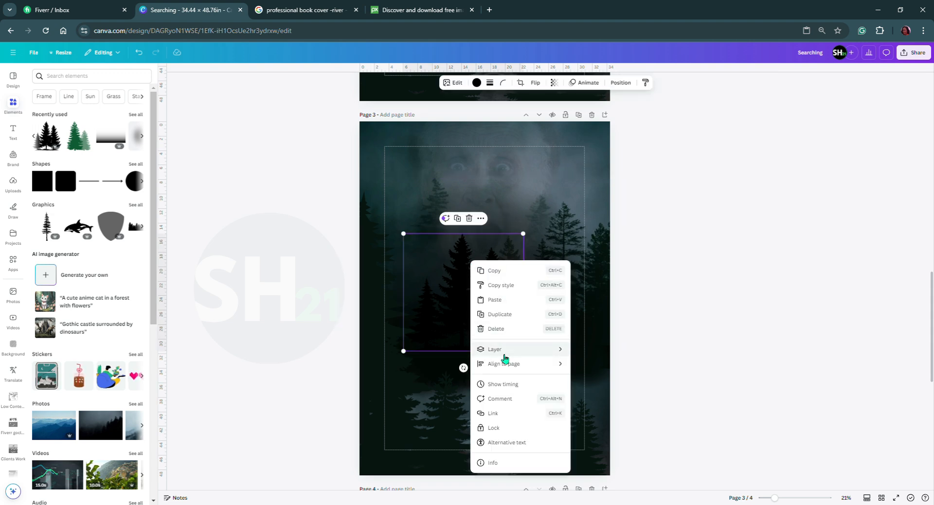
pyautogui.click(502, 301)
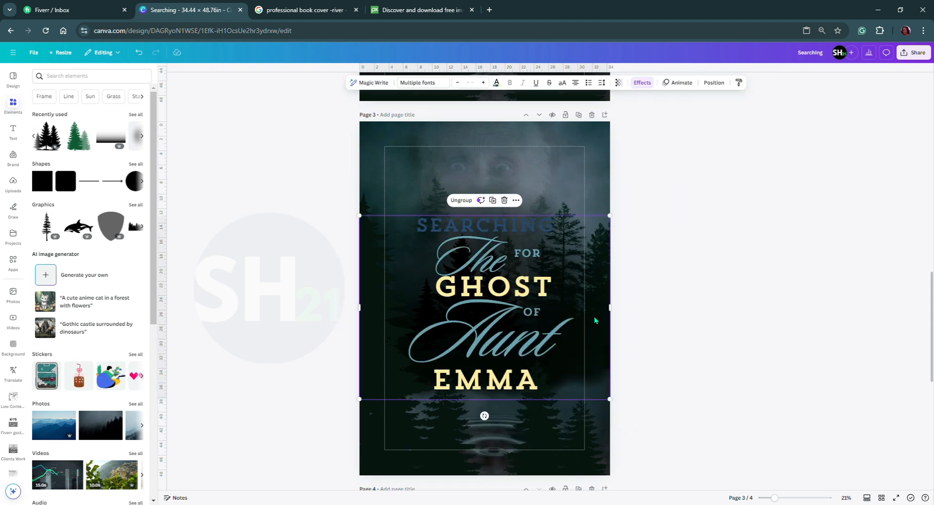
pyautogui.click(696, 303)
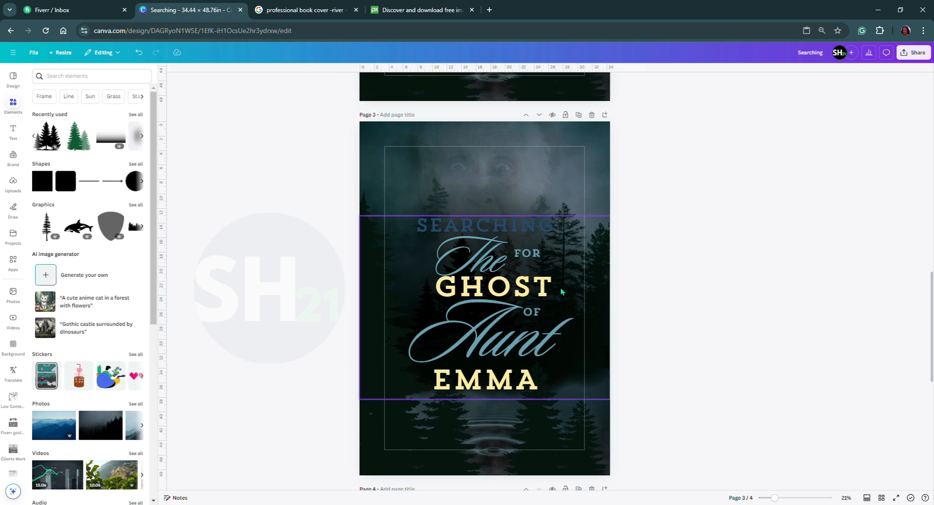
# Enlarge the title group until GHOST reaches font size 356, and centre the lettering horizontally on the cover.
pyautogui.click(504, 311)
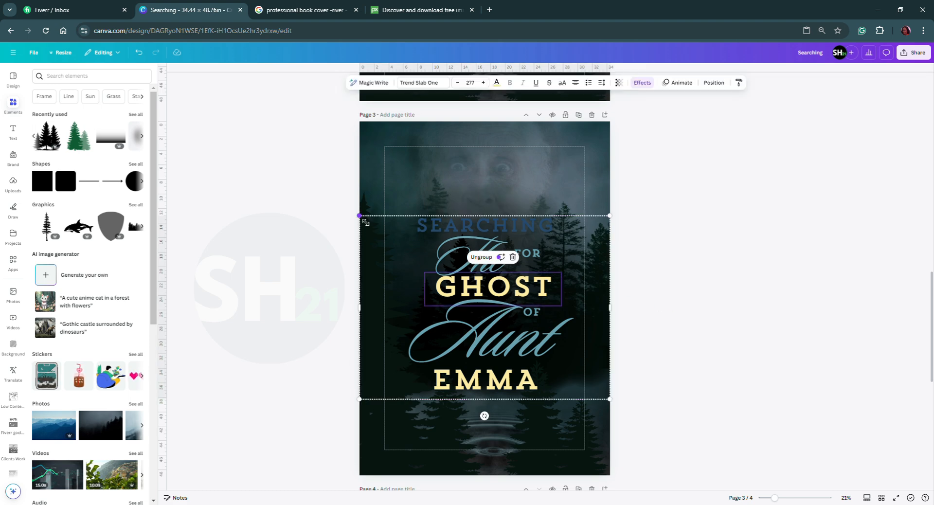
pyautogui.moveTo(359, 215); pyautogui.dragTo(288, 163)
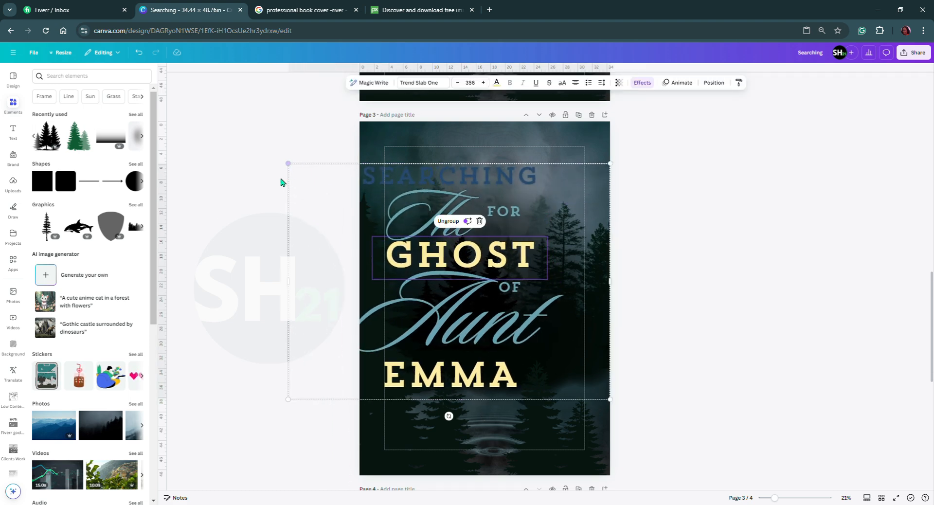
pyautogui.moveTo(334, 247); pyautogui.dragTo(360, 252)
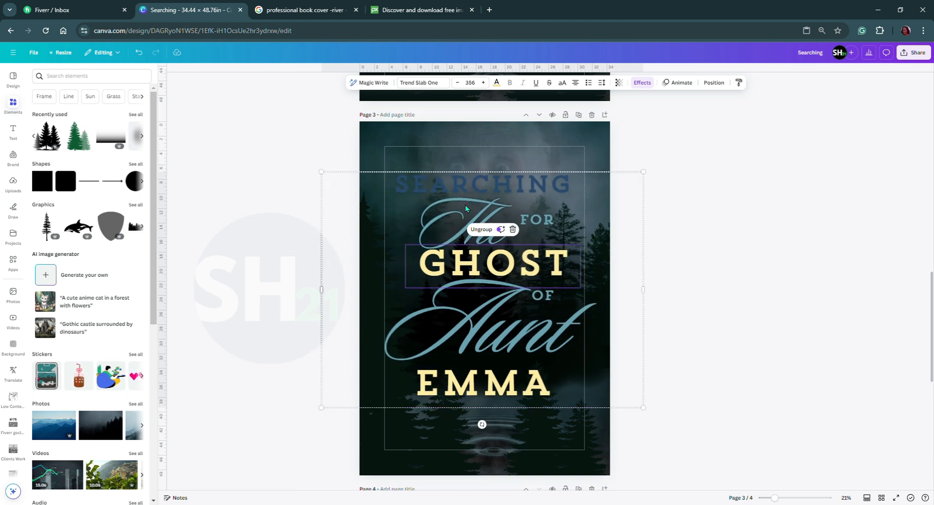
# Recolour SEARCHING on page 3 with Quaint Brick's white, and shift the whole title group slightly down.
pyautogui.doubleClick(469, 188)
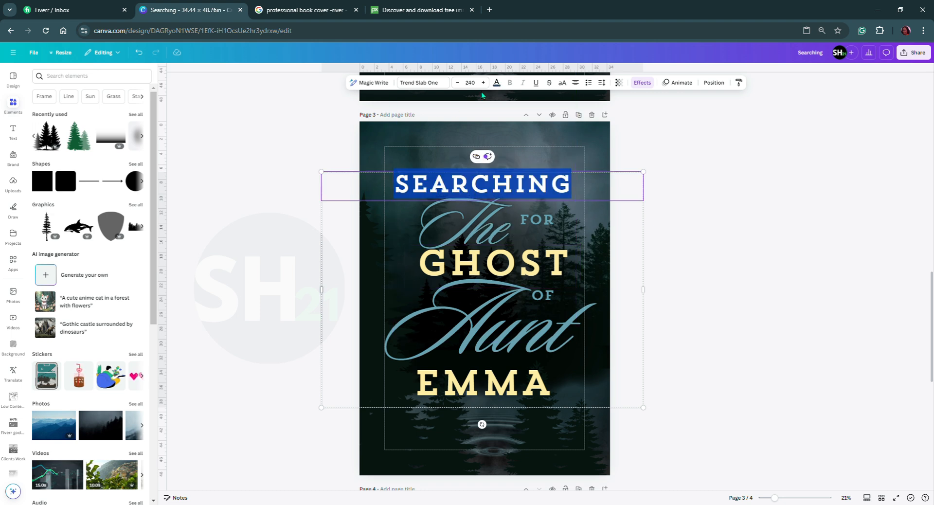
pyautogui.click(496, 82)
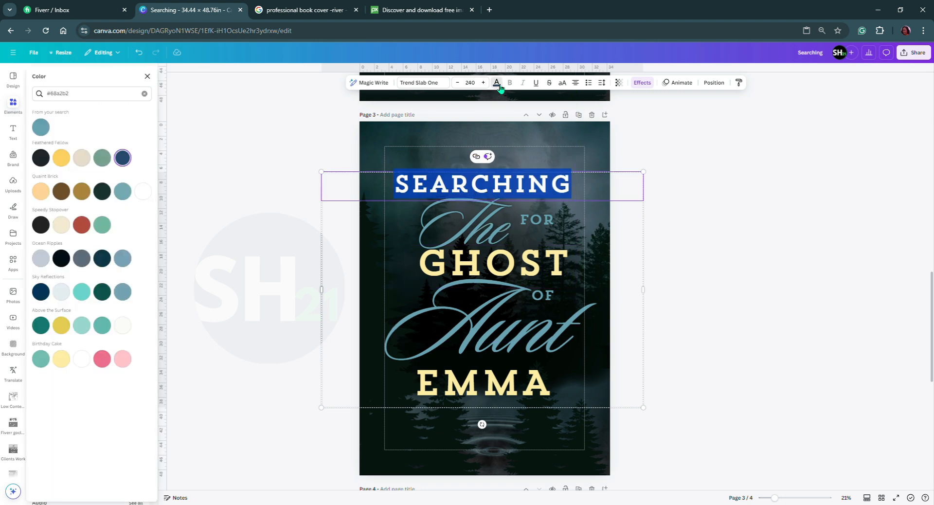
pyautogui.click(142, 194)
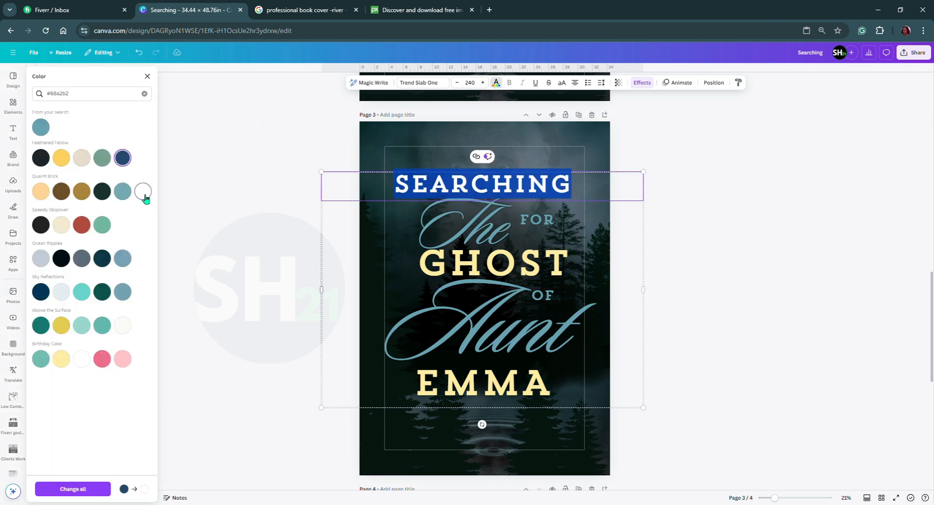
pyautogui.click(651, 288)
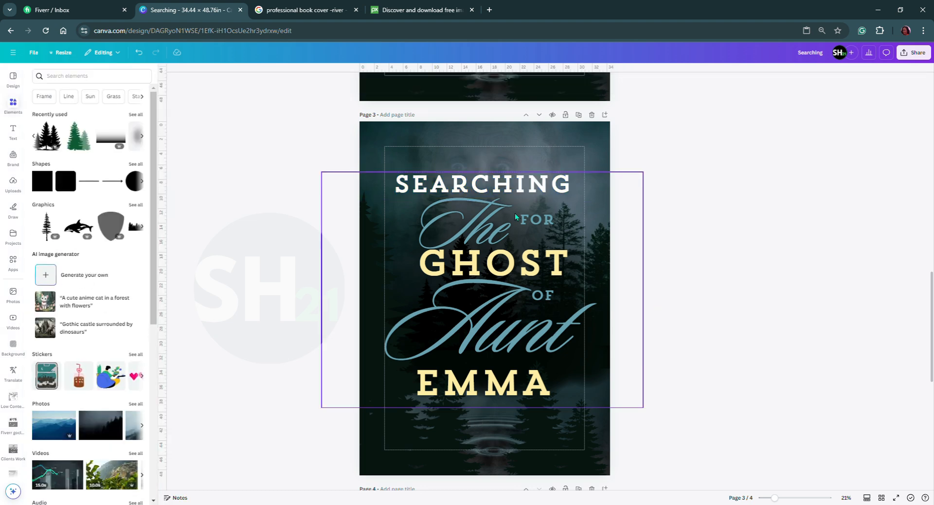
pyautogui.click(486, 231)
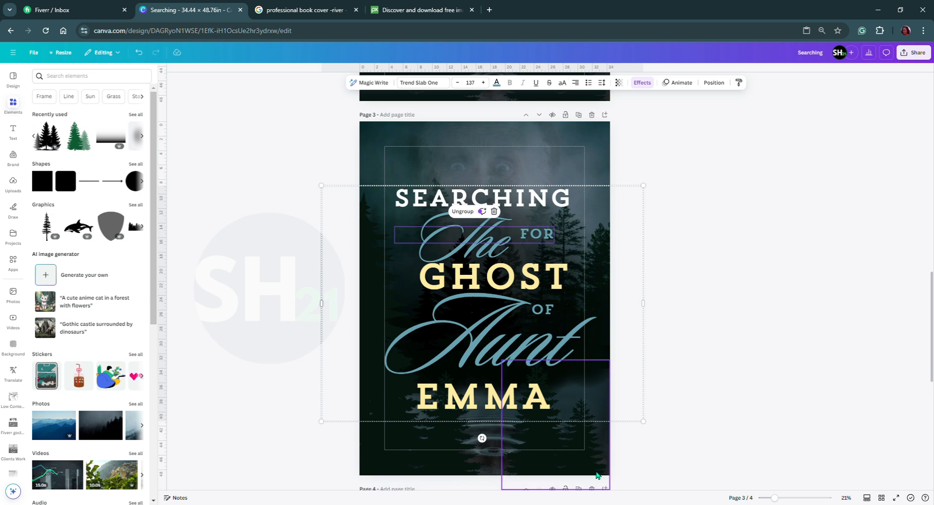
pyautogui.click(699, 269)
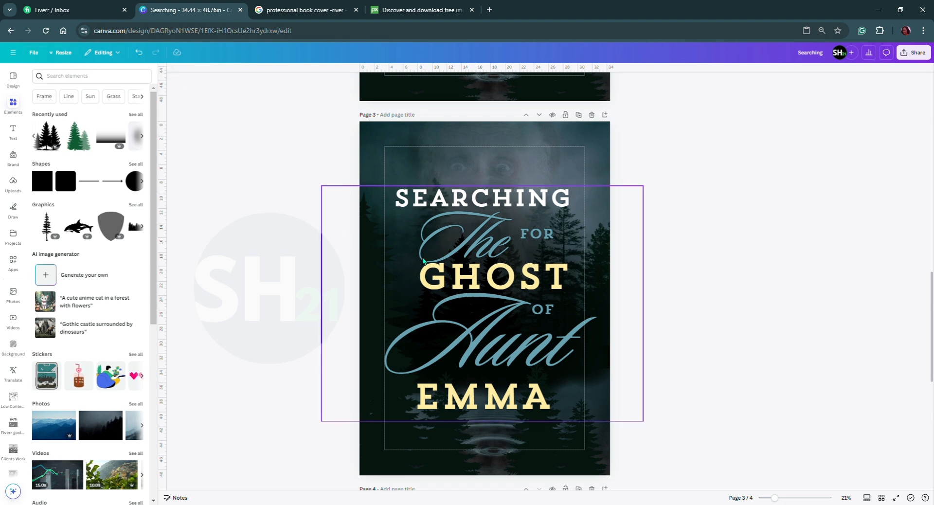
pyautogui.scroll(15, 498, 165)
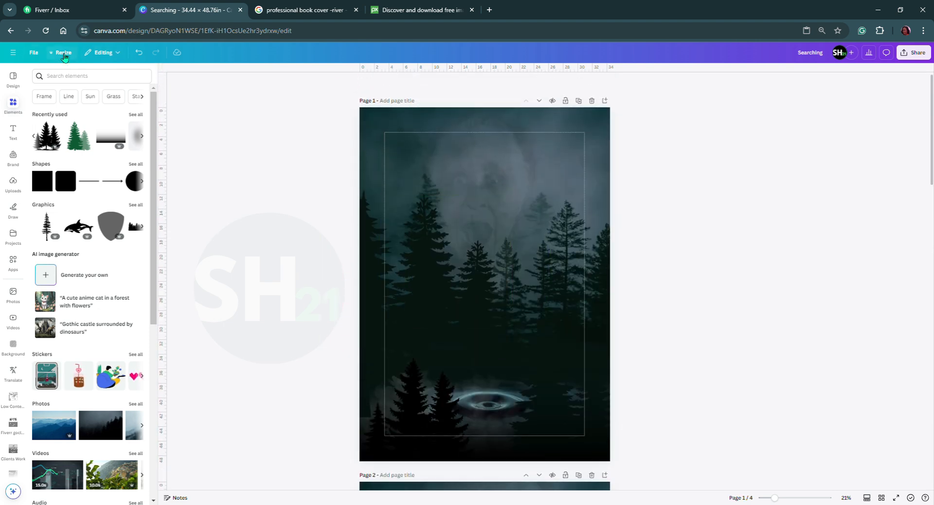
pyautogui.click(62, 53)
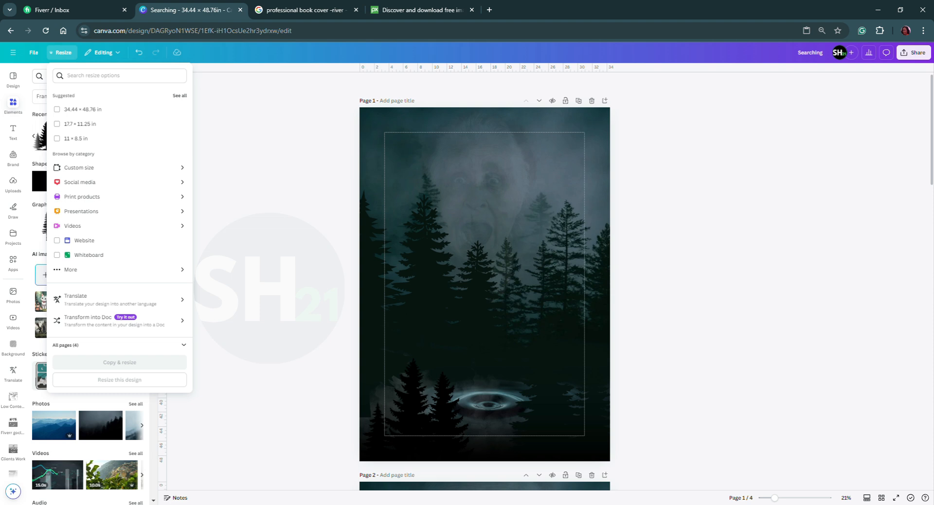
pyautogui.click(224, 170)
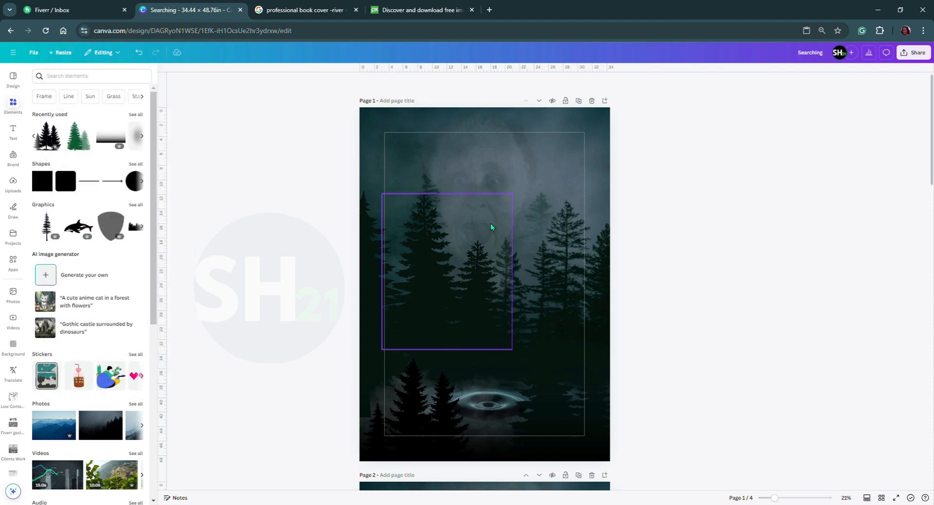
pyautogui.scroll(-2, 489, 229)
pyautogui.scroll(2, 490, 229)
# Add a blank page after page 1, and move the cover with the pink SEARCHING title up to become page 1.
pyautogui.click(606, 102)
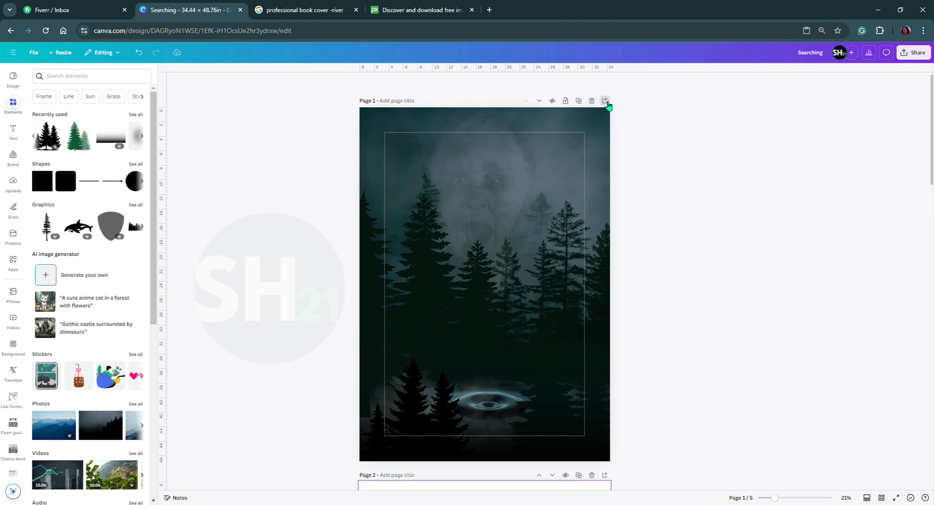
pyautogui.scroll(-9, 575, 348)
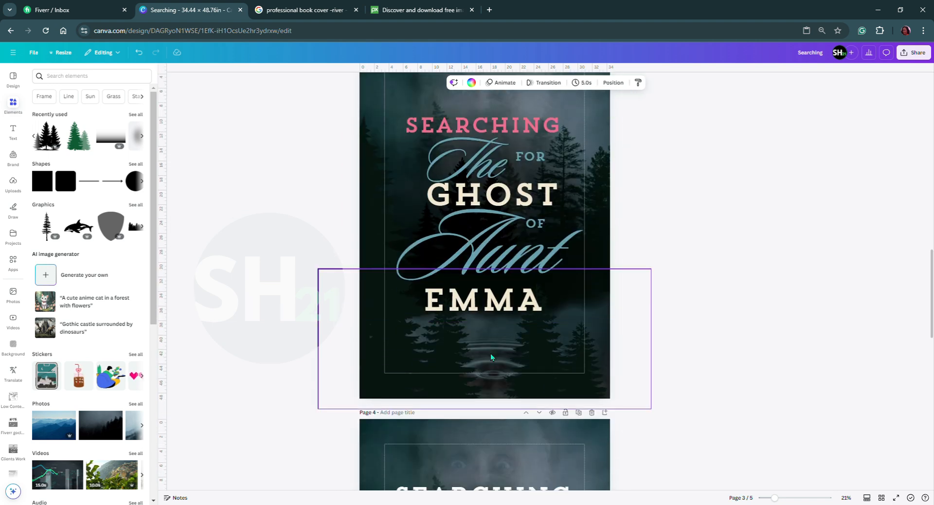
pyautogui.scroll(3, 491, 358)
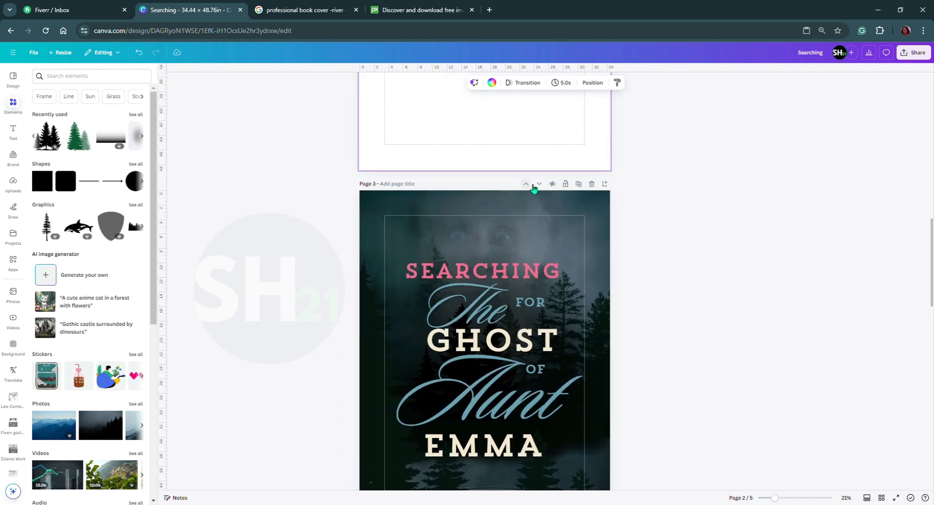
pyautogui.click(533, 186)
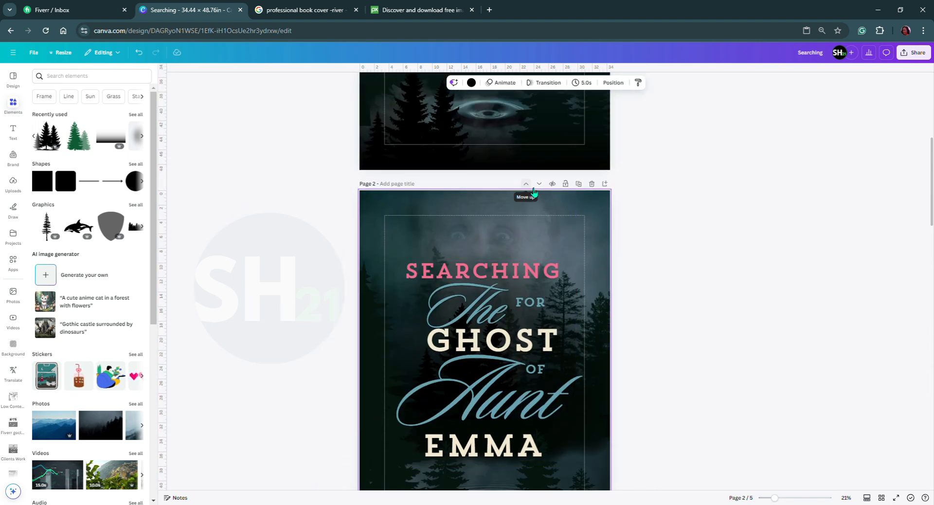
pyautogui.click(527, 184)
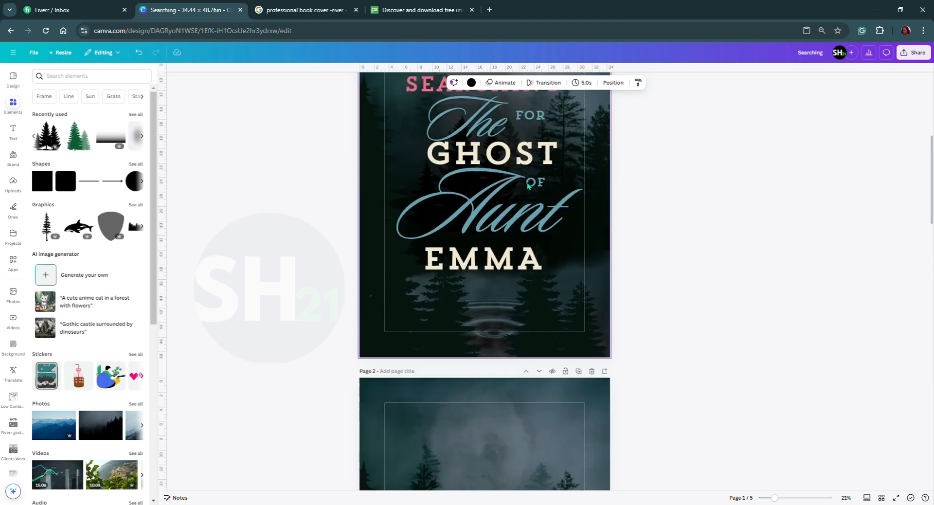
# Reorder the pages in grid view so the cover with the white SEARCHING title on page 4 comes first.
pyautogui.scroll(-15, 521, 243)
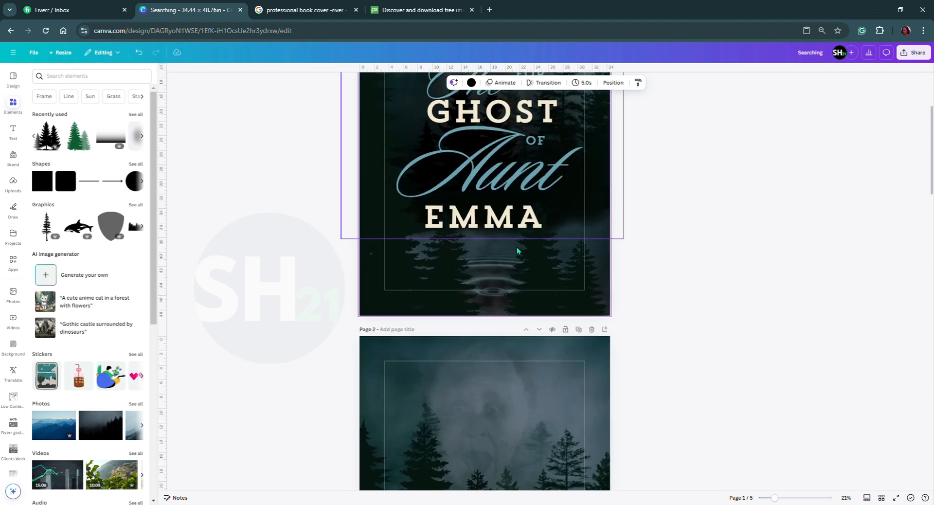
pyautogui.scroll(-5, 517, 258)
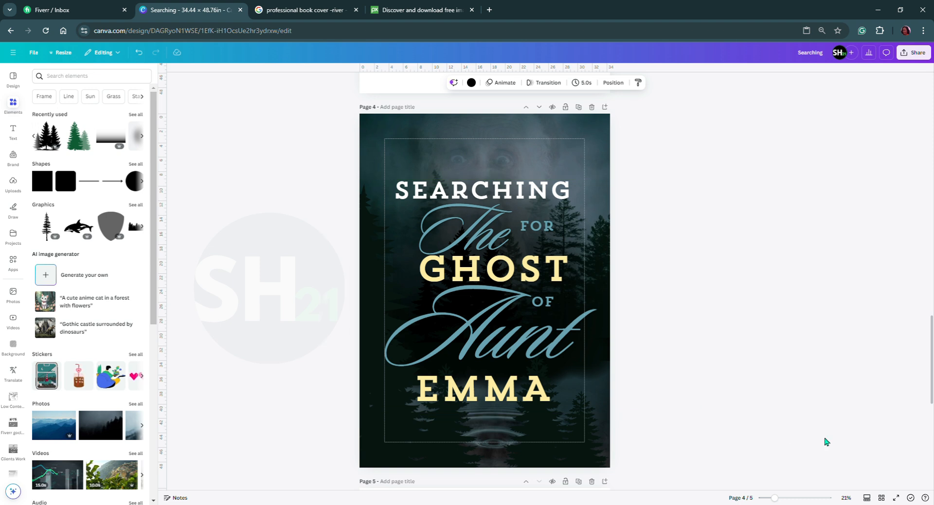
pyautogui.click(882, 498)
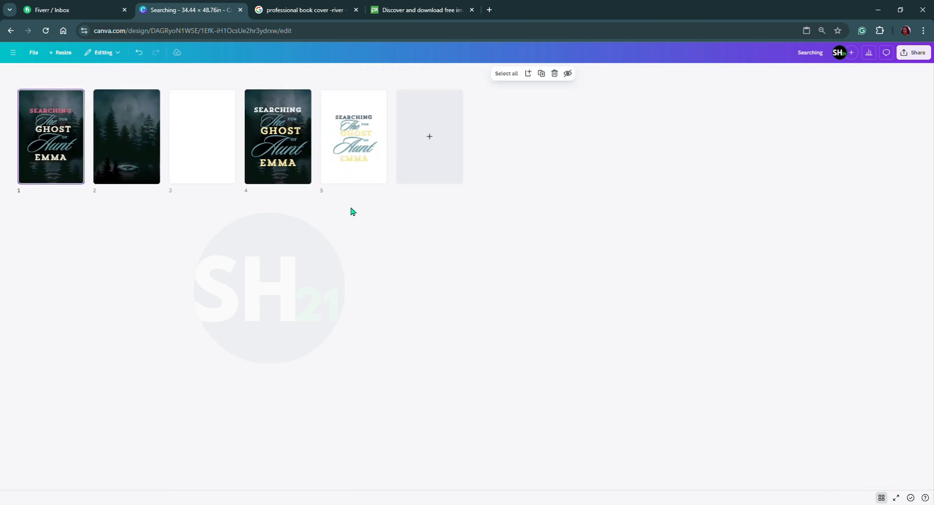
pyautogui.moveTo(295, 168); pyautogui.dragTo(28, 168)
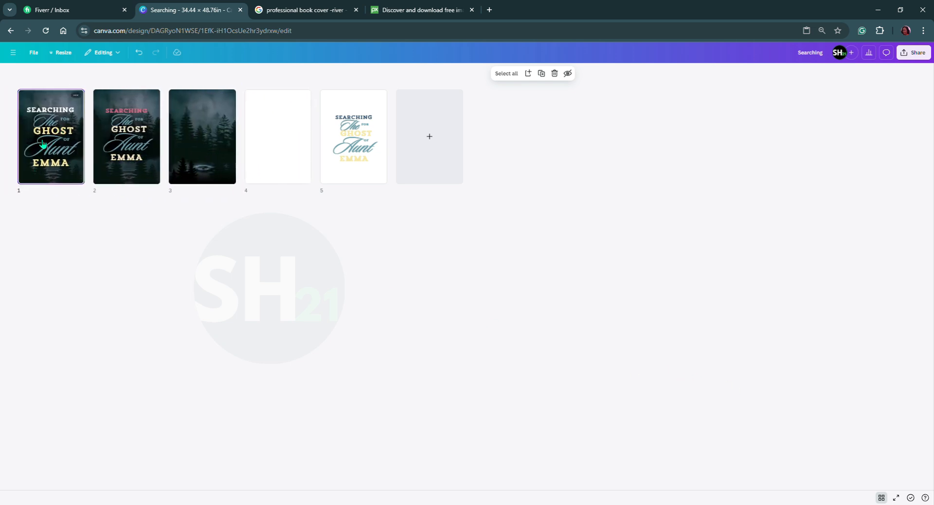
# Leave the grid view and move the blank page 4 up two places so it becomes page 2.
pyautogui.click(884, 499)
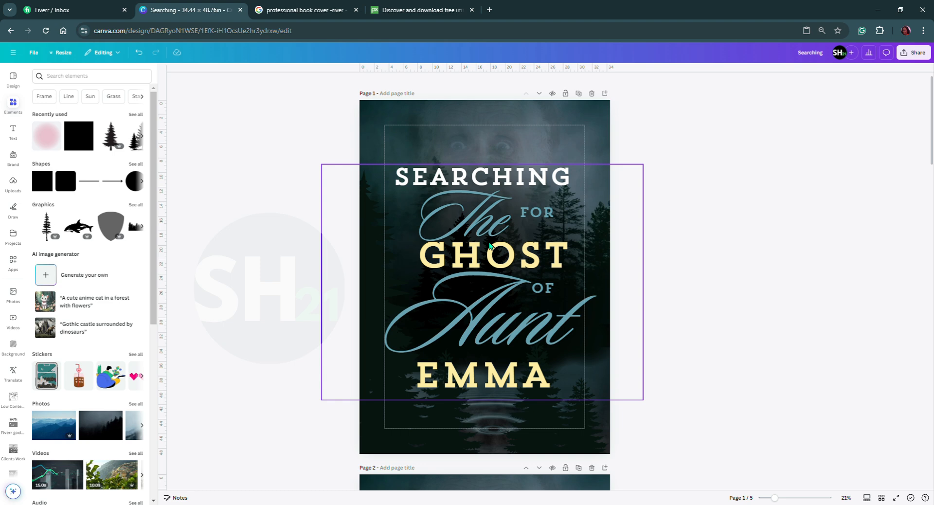
pyautogui.scroll(-2, 531, 337)
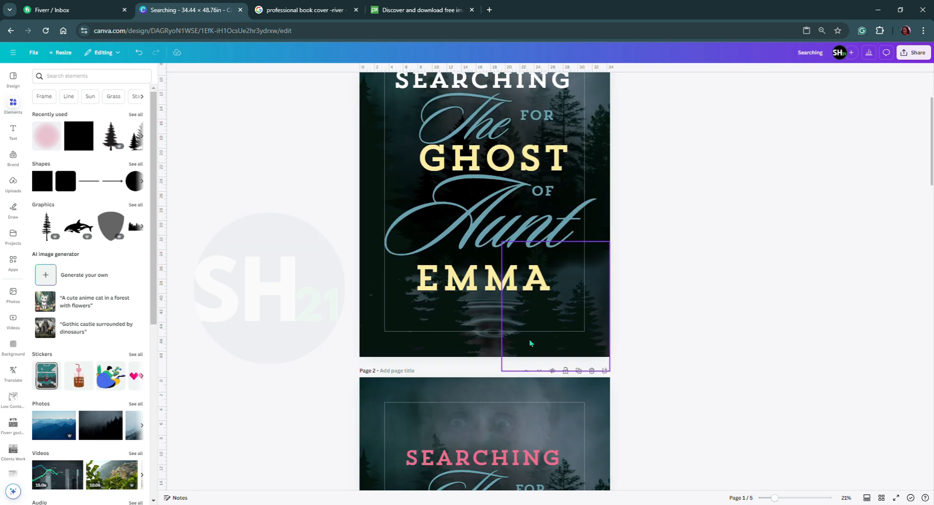
pyautogui.scroll(-4, 531, 337)
pyautogui.scroll(-2, 540, 292)
pyautogui.scroll(1, 551, 246)
pyautogui.scroll(-8, 552, 246)
pyautogui.scroll(-3, 552, 246)
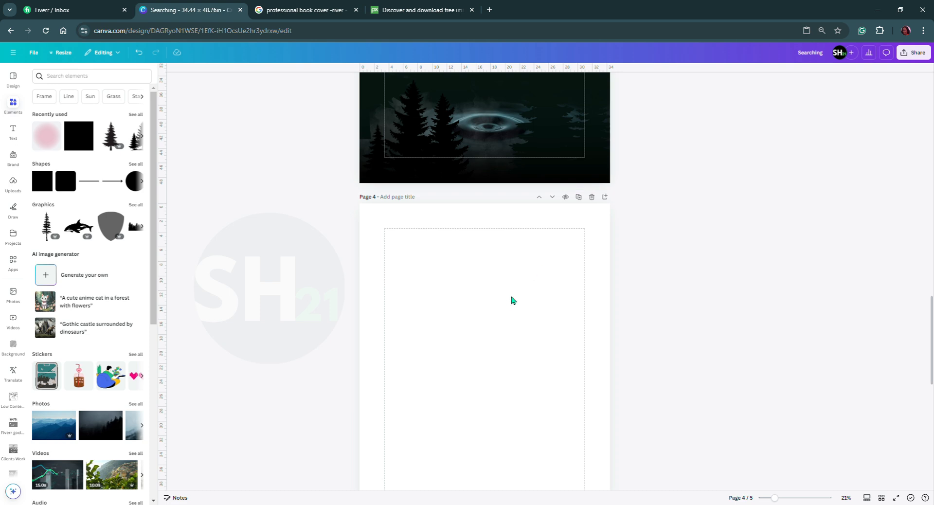
pyautogui.click(541, 198)
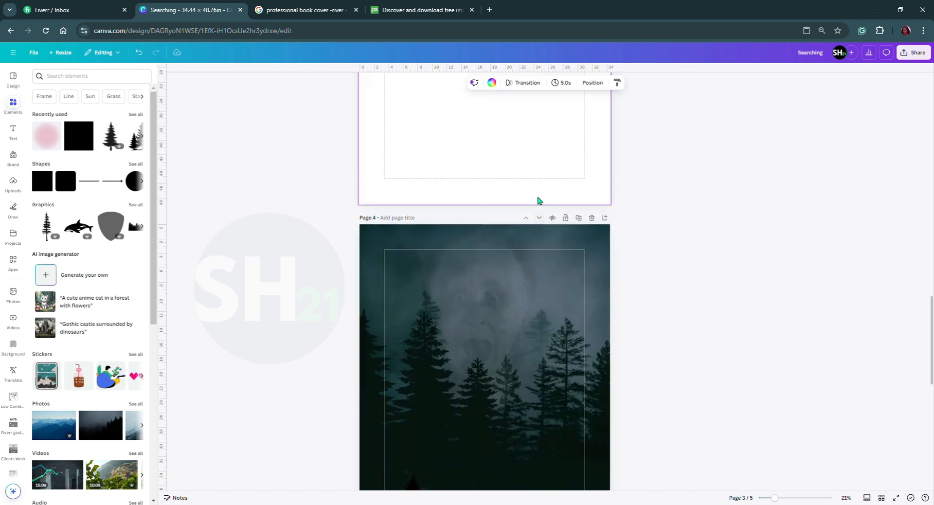
pyautogui.click(544, 199)
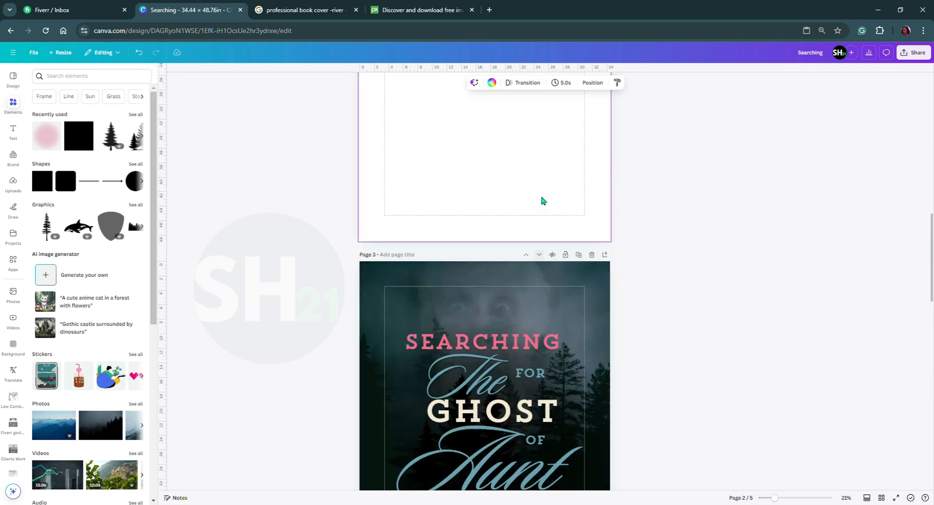
pyautogui.scroll(-2, 503, 292)
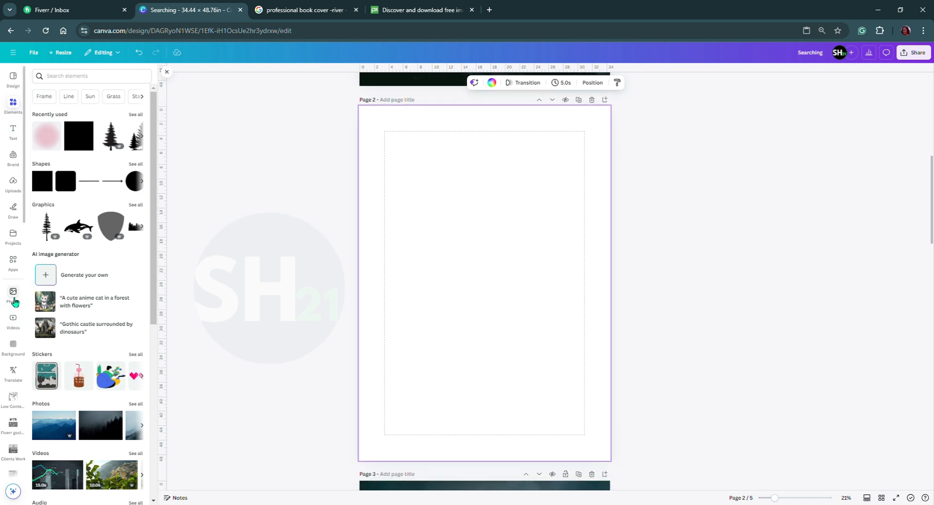
# Replace the "scared face" photo search term with "background".
pyautogui.click(13, 299)
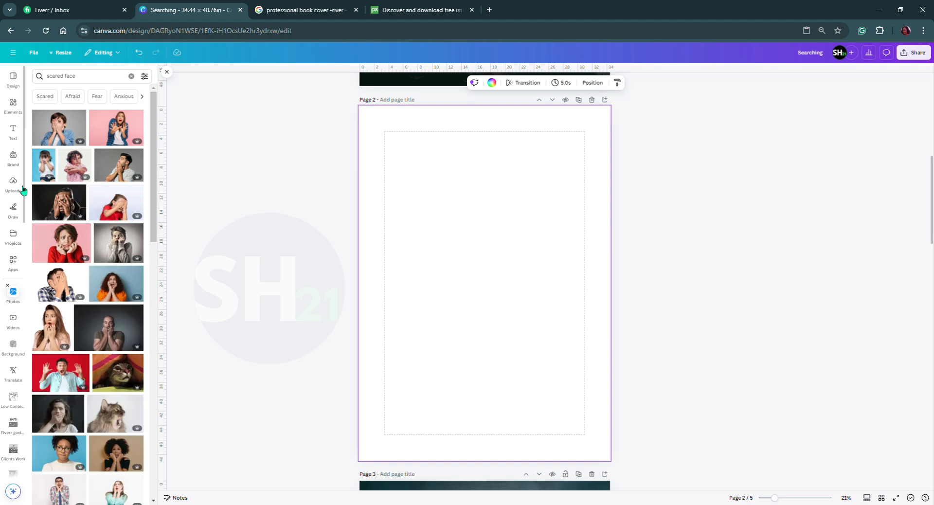
pyautogui.click(112, 83)
pyautogui.moveTo(109, 79); pyautogui.dragTo(38, 77)
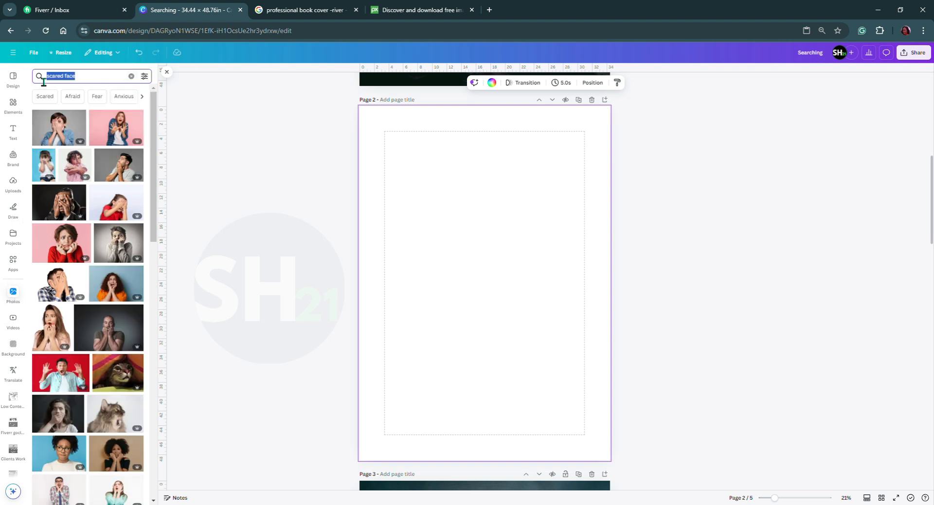
pyautogui.write('background')
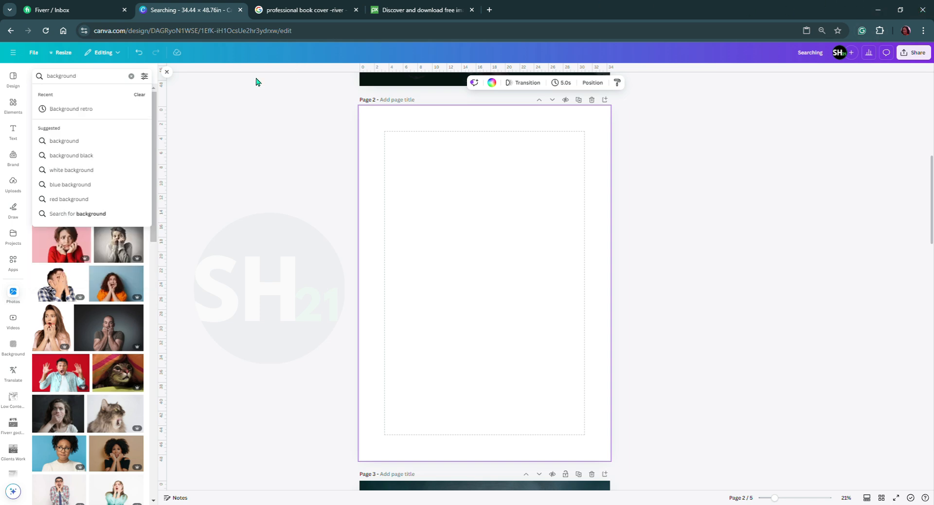
# Filter the photo search by a custom dark teal colour.
pyautogui.click(145, 78)
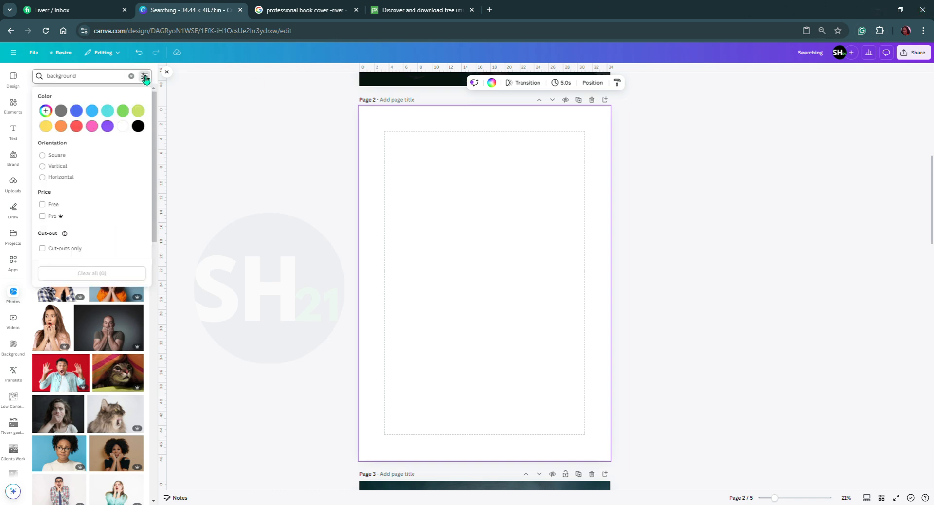
pyautogui.click(45, 111)
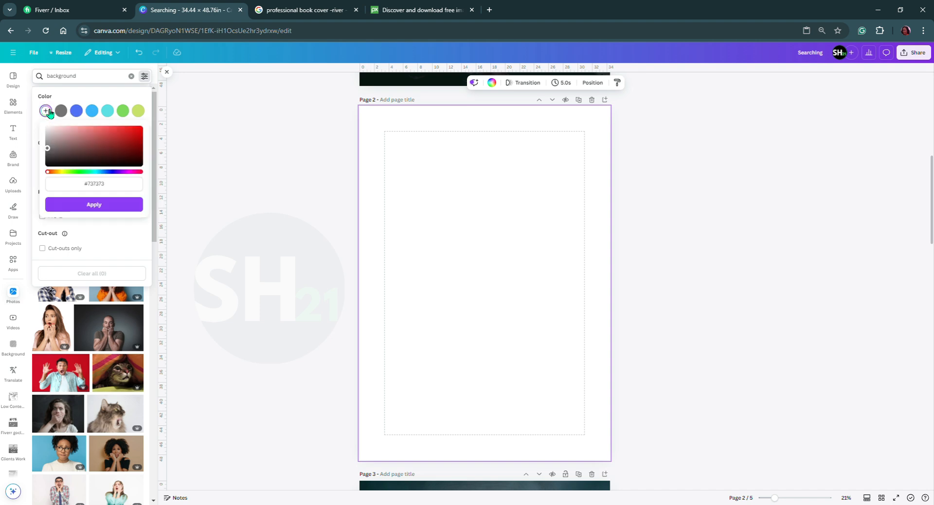
pyautogui.click(92, 172)
pyautogui.moveTo(98, 176); pyautogui.dragTo(98, 176)
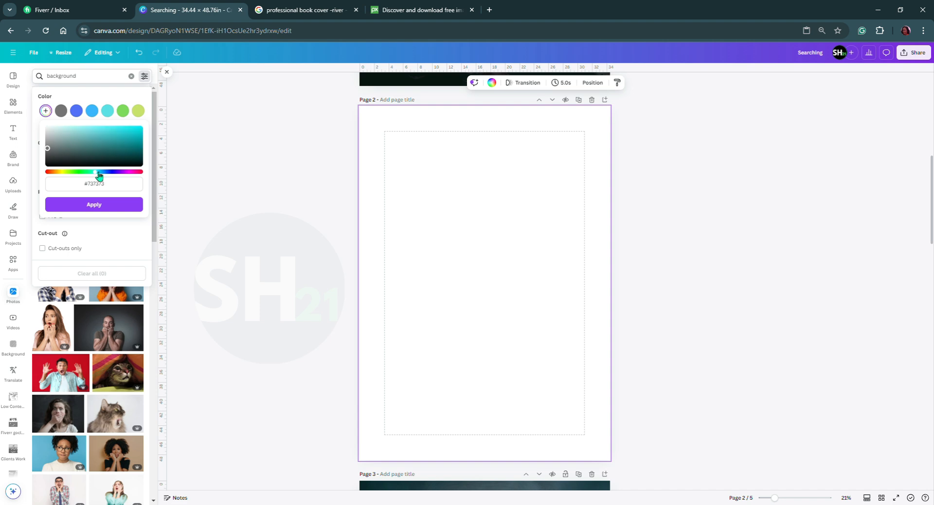
pyautogui.moveTo(132, 140); pyautogui.dragTo(134, 151)
pyautogui.click(95, 206)
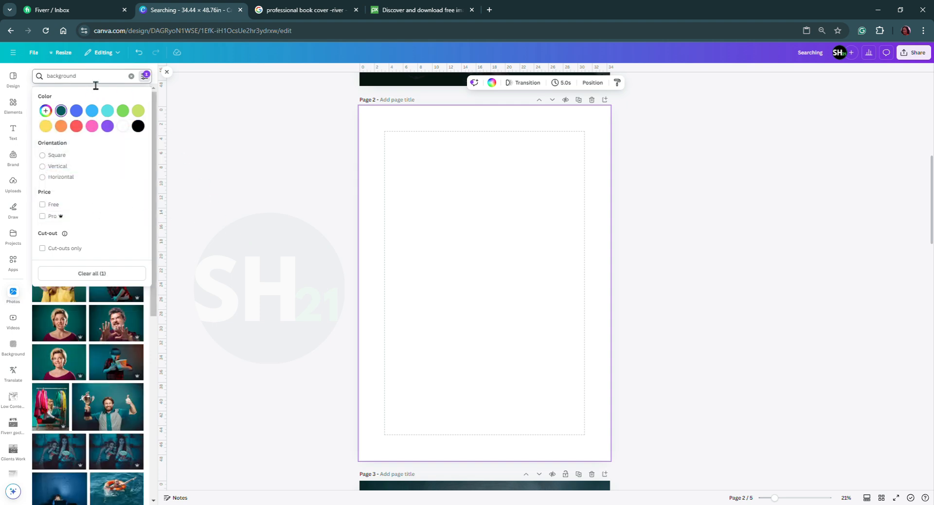
# Refine the colour-filtered photo search to "textured background".
pyautogui.click(54, 77)
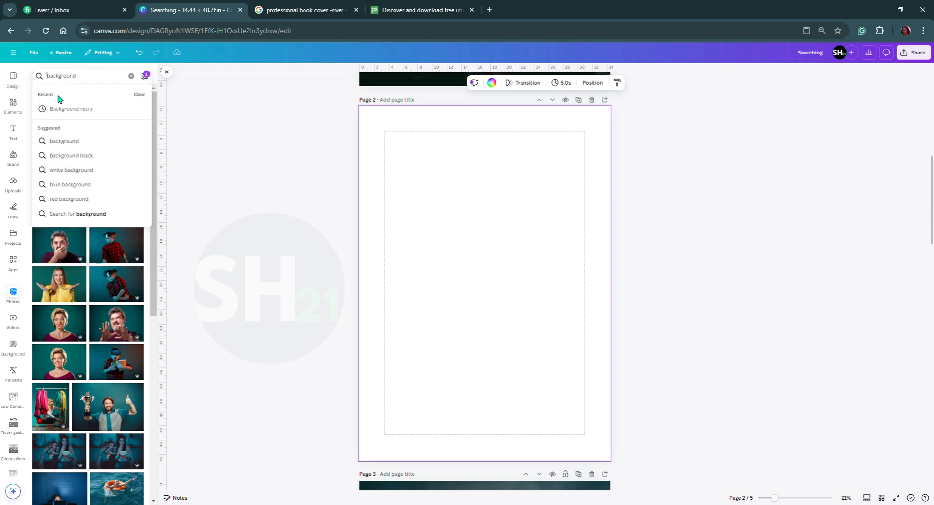
pyautogui.write('text')
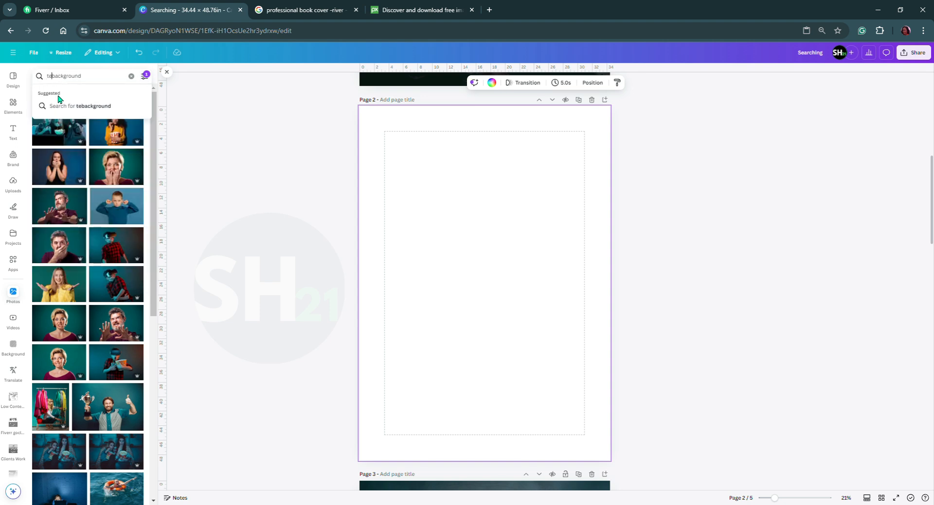
pyautogui.write('ure')
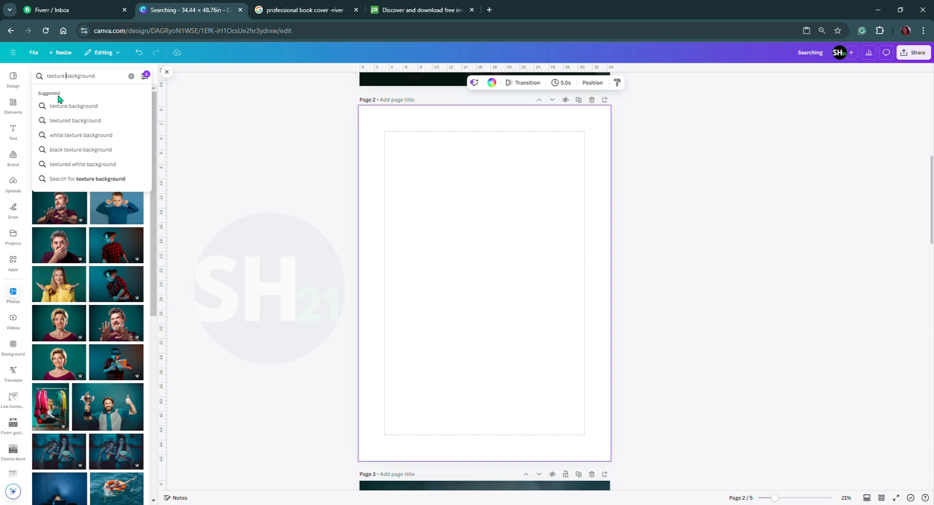
pyautogui.click(64, 125)
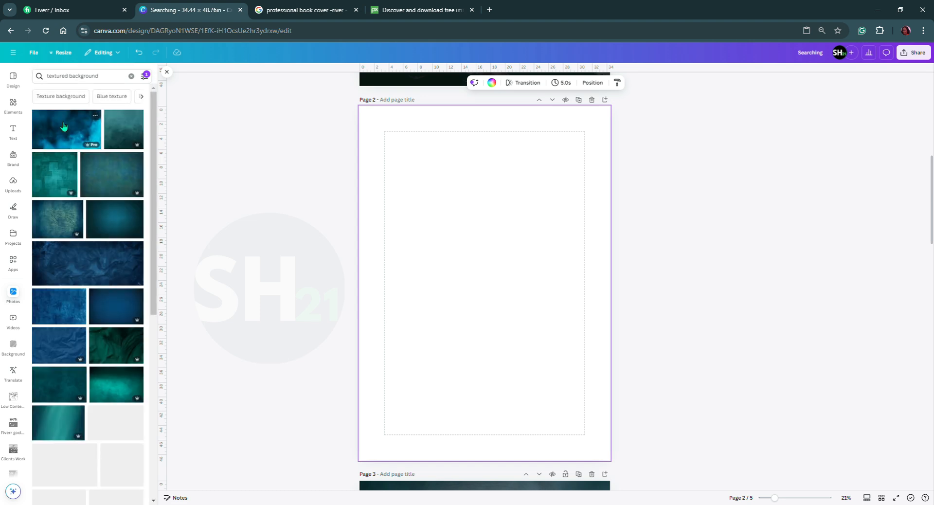
# Place the dark teal-blue texture with the lighter centre on page 2, rotated to portrait and enlarged to cover the whole page.
pyautogui.click(114, 228)
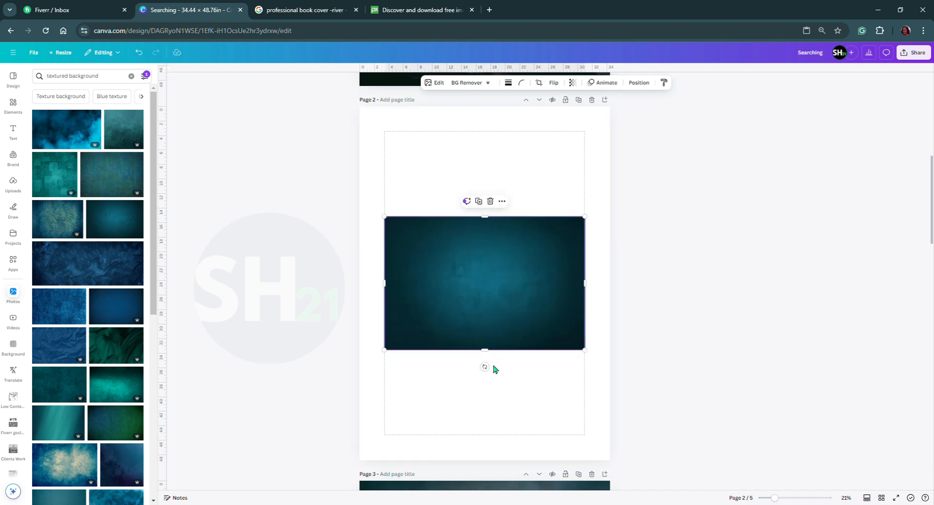
pyautogui.moveTo(485, 367); pyautogui.dragTo(406, 289)
pyautogui.moveTo(507, 230); pyautogui.dragTo(450, 155)
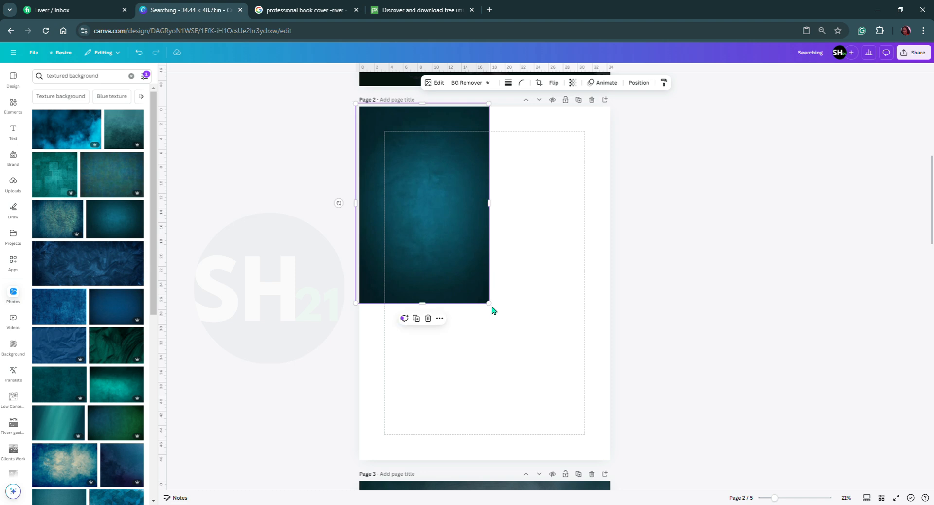
pyautogui.moveTo(494, 310); pyautogui.dragTo(620, 458)
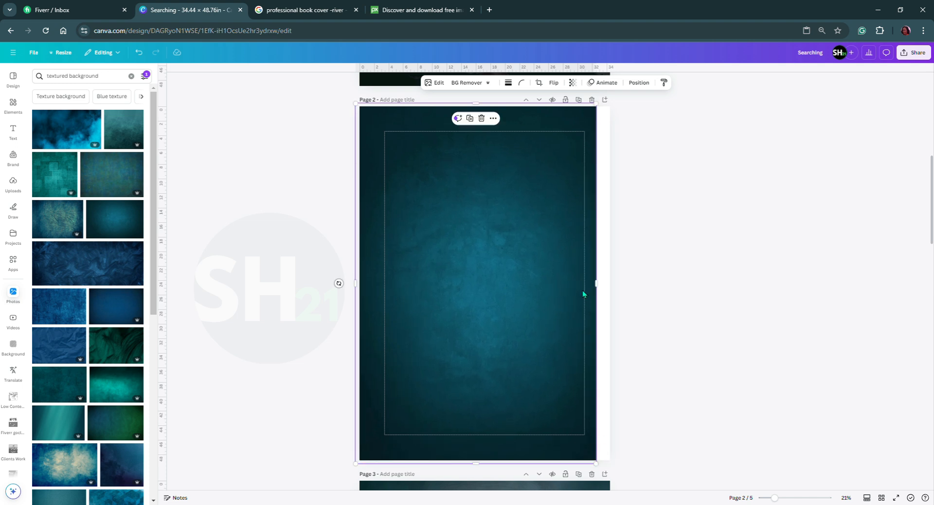
pyautogui.moveTo(616, 288); pyautogui.dragTo(622, 288)
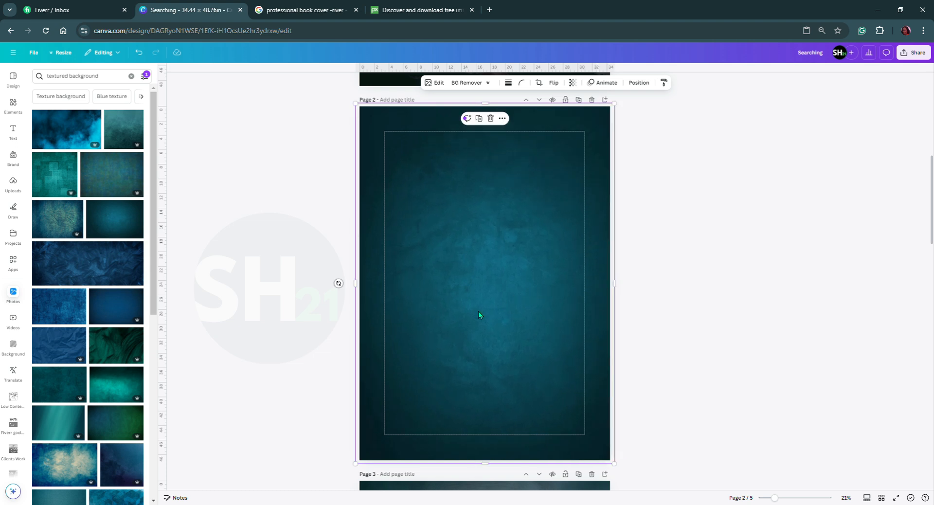
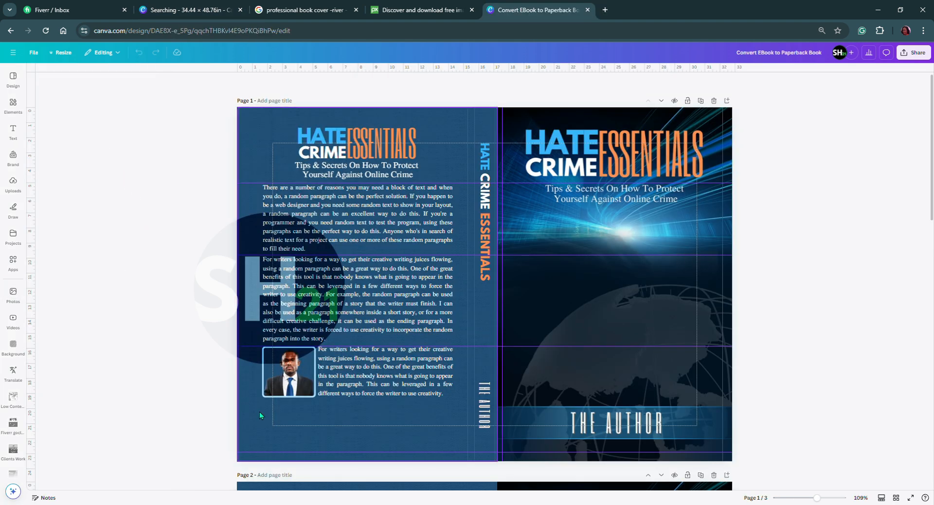
# Copy the three back-cover paragraphs together with the framed portrait from page 1 of the paperback design.
pyautogui.click(306, 382)
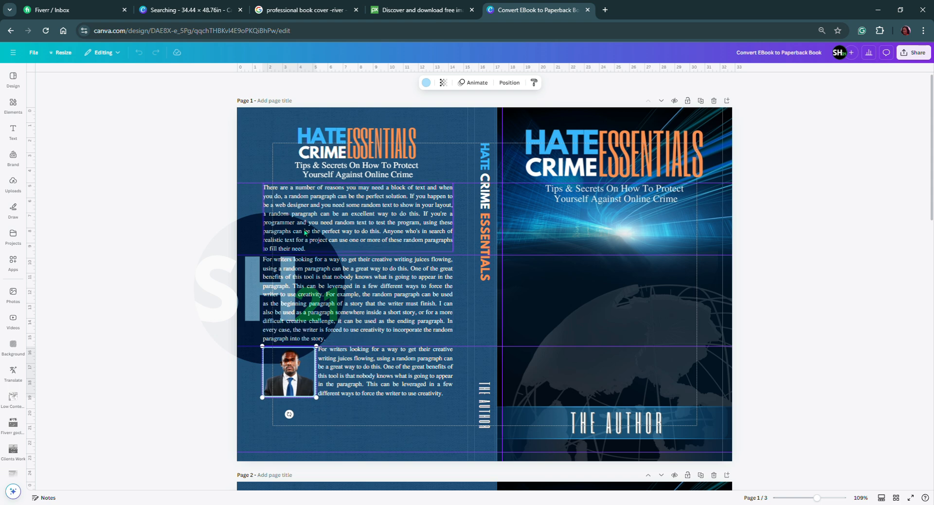
pyautogui.click(301, 215)
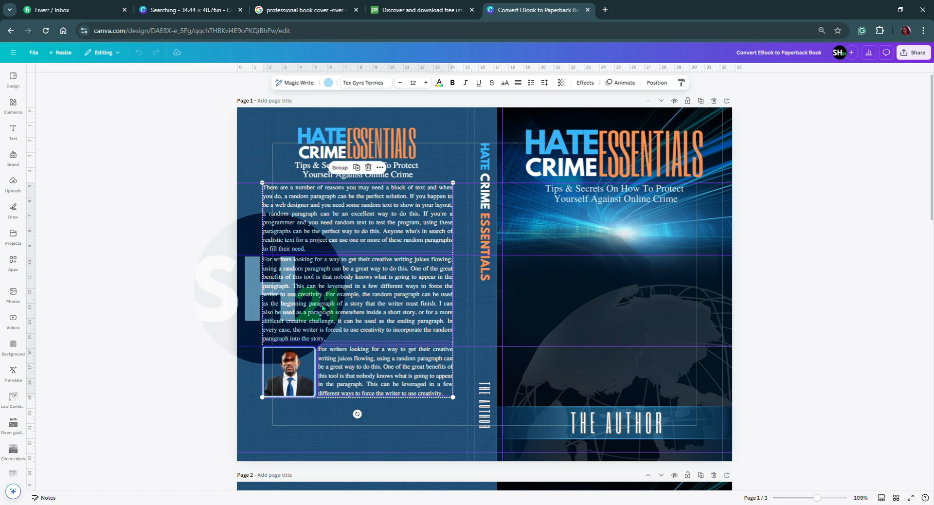
pyautogui.rightClick(335, 224)
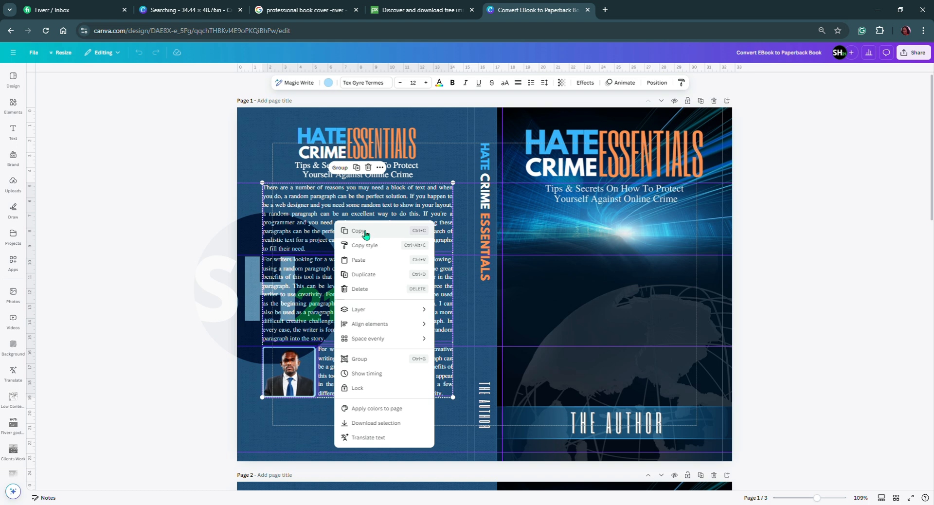
pyautogui.click(364, 232)
# Switch to the Searching design and paste the copied paragraphs and portrait onto page 2's teal background.
pyautogui.click(187, 12)
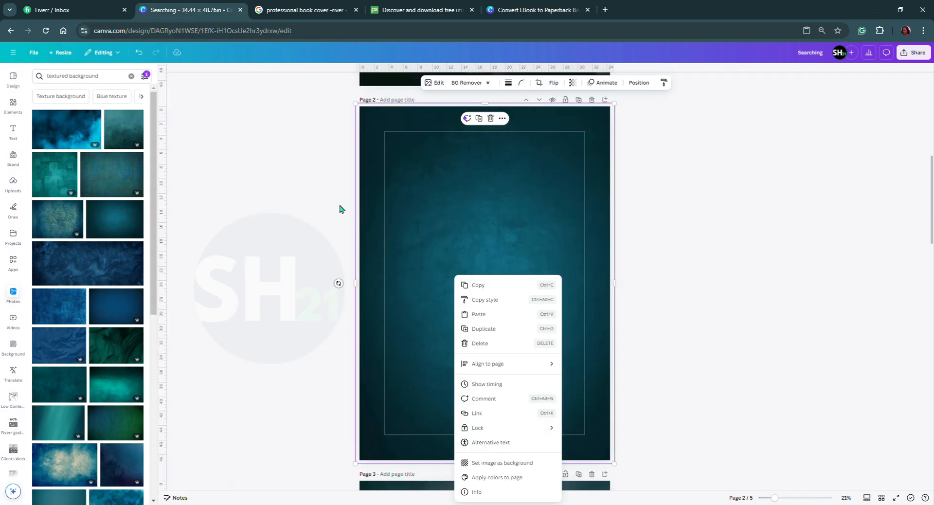
pyautogui.click(434, 303)
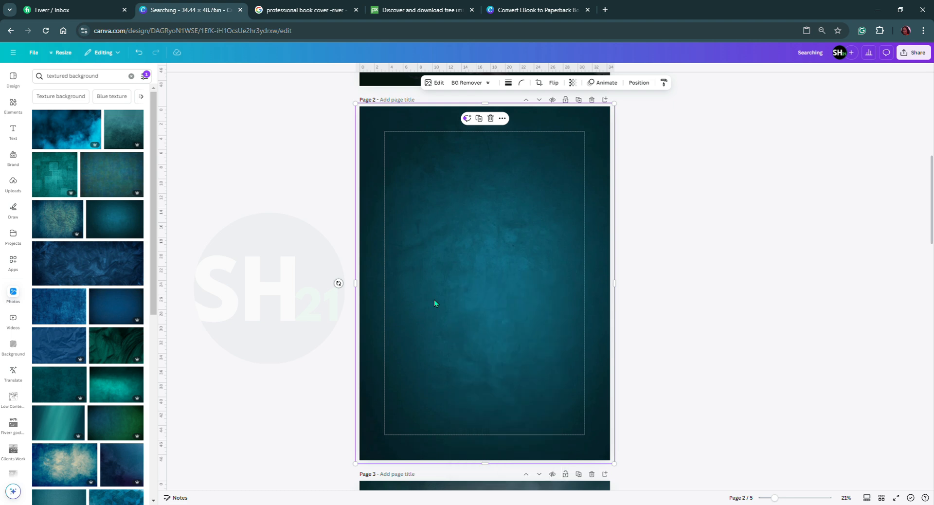
pyautogui.rightClick(456, 296)
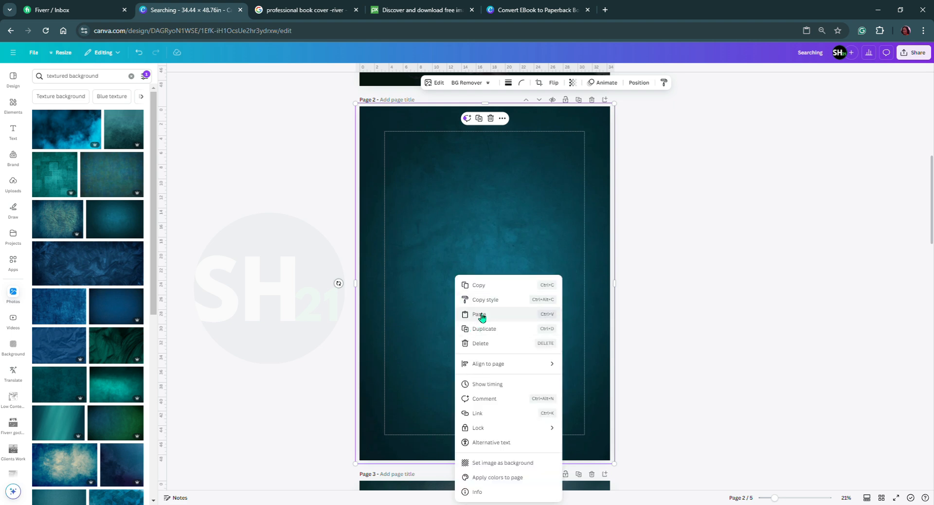
pyautogui.click(479, 314)
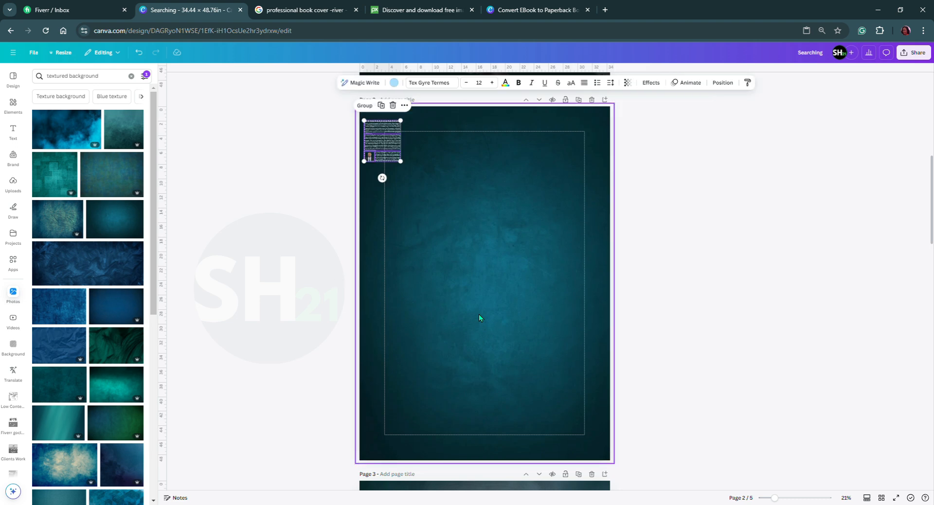
# Enlarge the pasted paragraphs and portrait to span the page margins, leaving room above them for a title.
pyautogui.moveTo(406, 166); pyautogui.dragTo(529, 310)
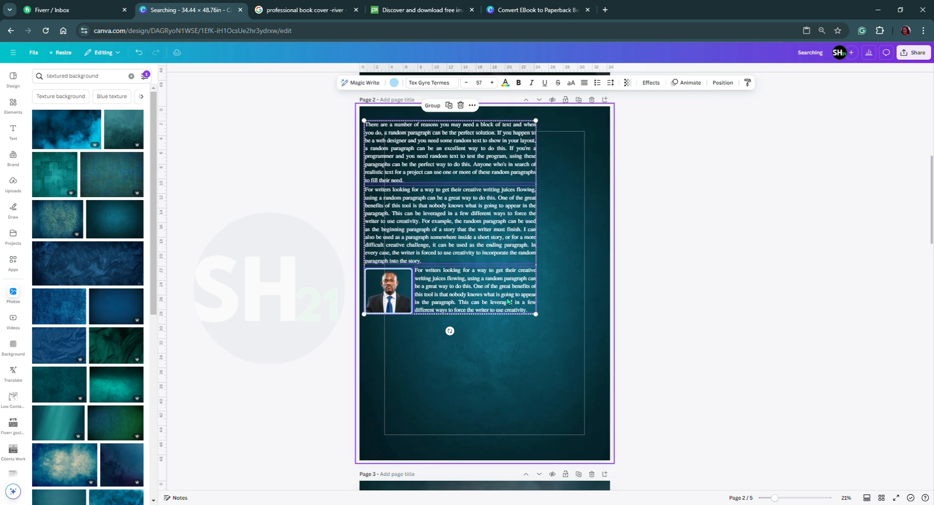
pyautogui.moveTo(442, 228); pyautogui.dragTo(464, 251)
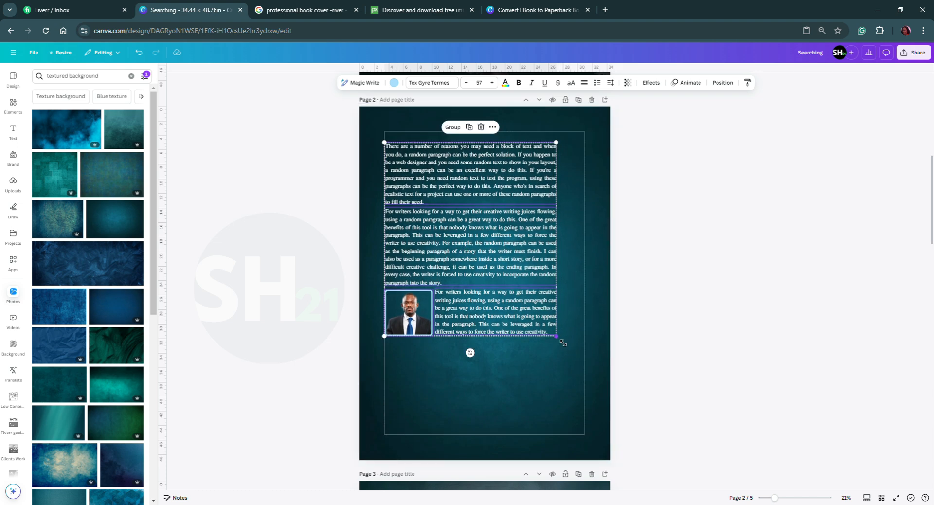
pyautogui.moveTo(560, 341); pyautogui.dragTo(578, 381)
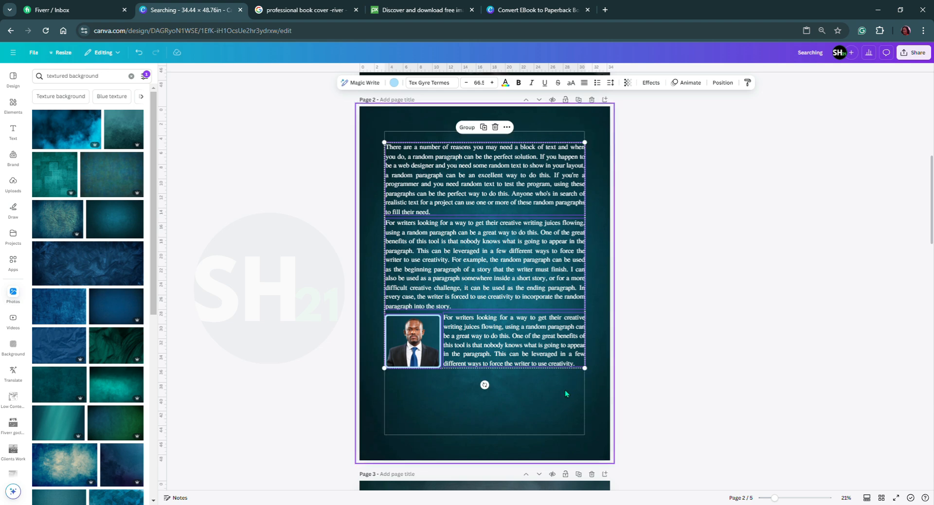
pyautogui.moveTo(500, 339); pyautogui.dragTo(499, 371)
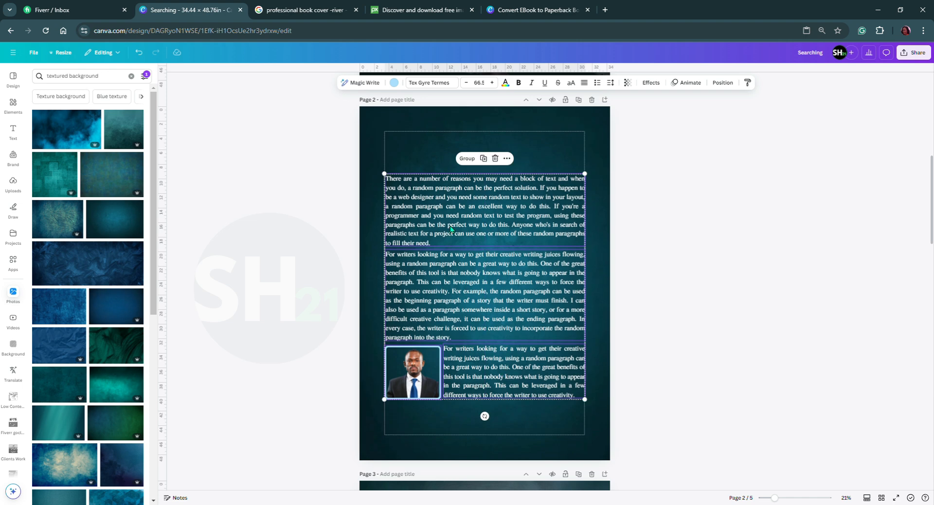
# Copy the grouped "Searching for the Ghost of Aunt Emma" title lettering from page 1 and paste it onto page 2.
pyautogui.click(434, 157)
pyautogui.scroll(4, 435, 157)
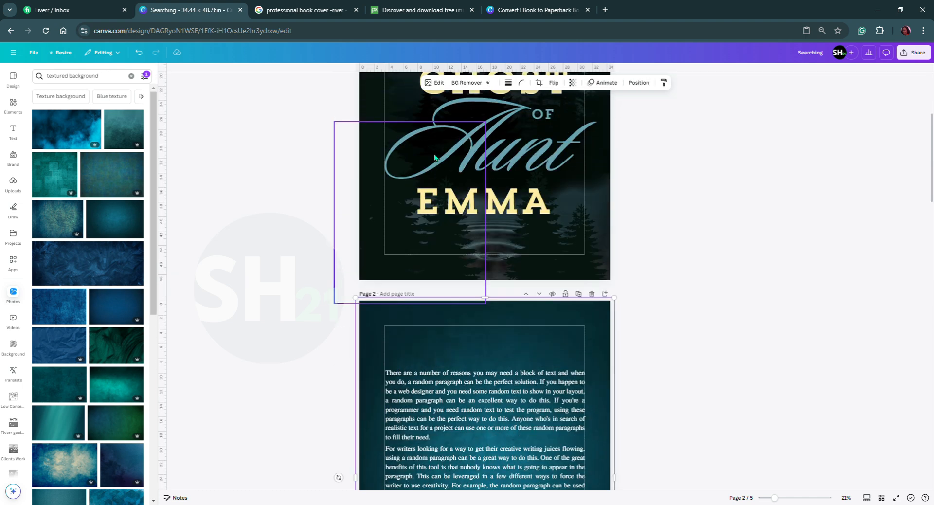
pyautogui.scroll(3, 438, 176)
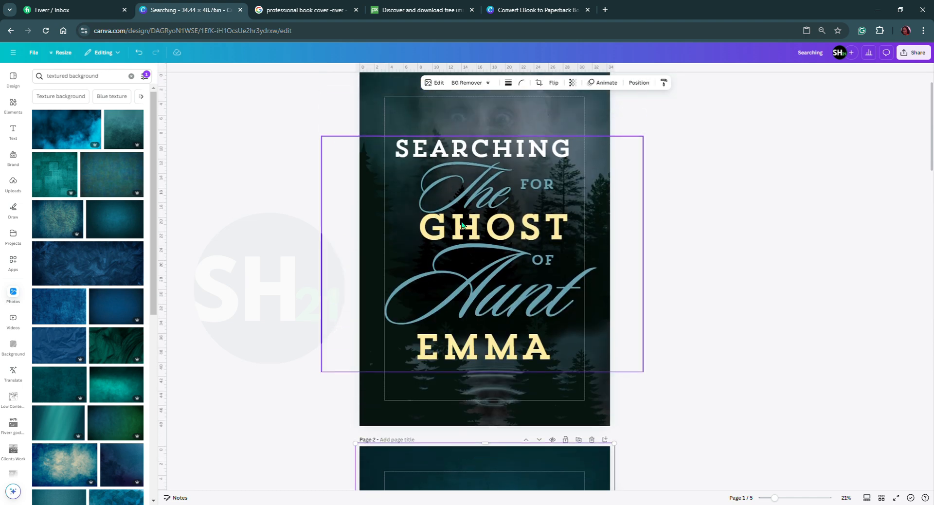
pyautogui.rightClick(465, 156)
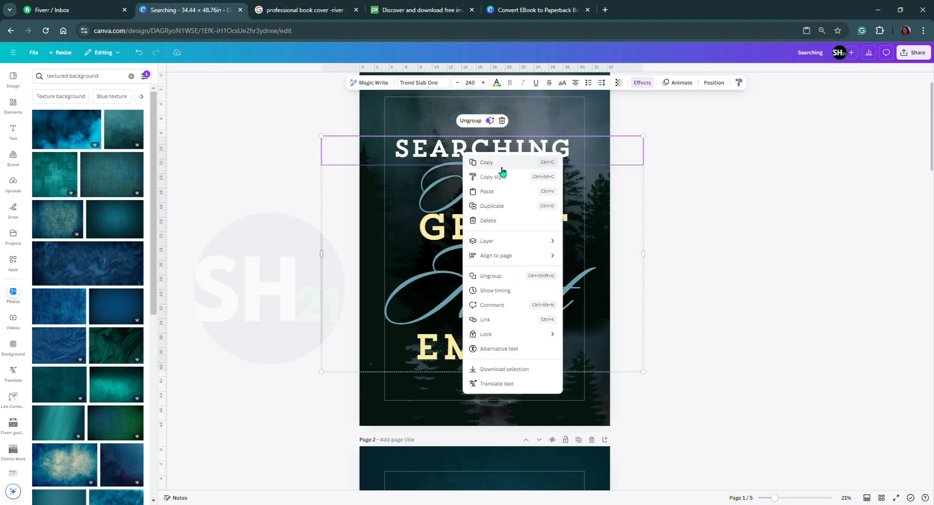
pyautogui.click(480, 162)
pyautogui.scroll(-7, 490, 213)
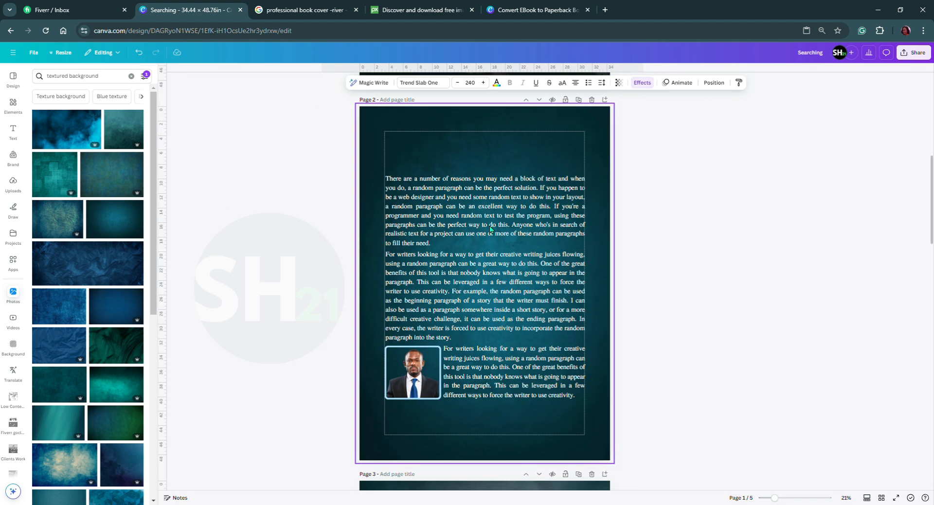
pyautogui.rightClick(467, 155)
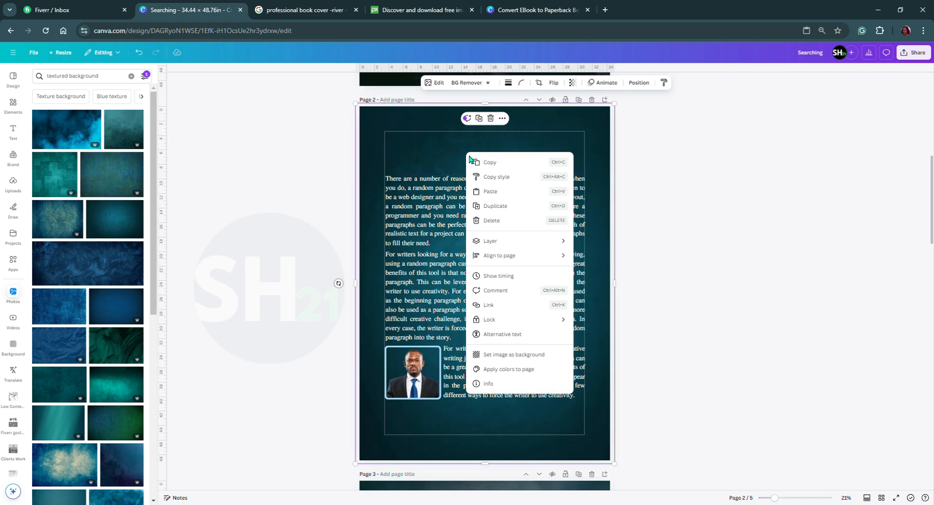
pyautogui.click(499, 195)
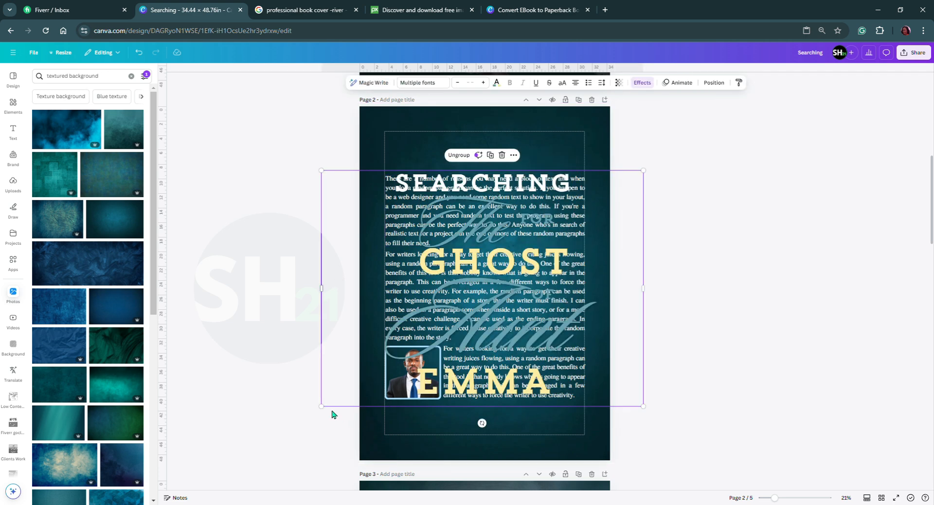
# Shrink the pasted title lettering to a small block above the paragraphs and ungroup it.
pyautogui.moveTo(335, 406); pyautogui.dragTo(537, 228)
pyautogui.moveTo(603, 227); pyautogui.dragTo(437, 178)
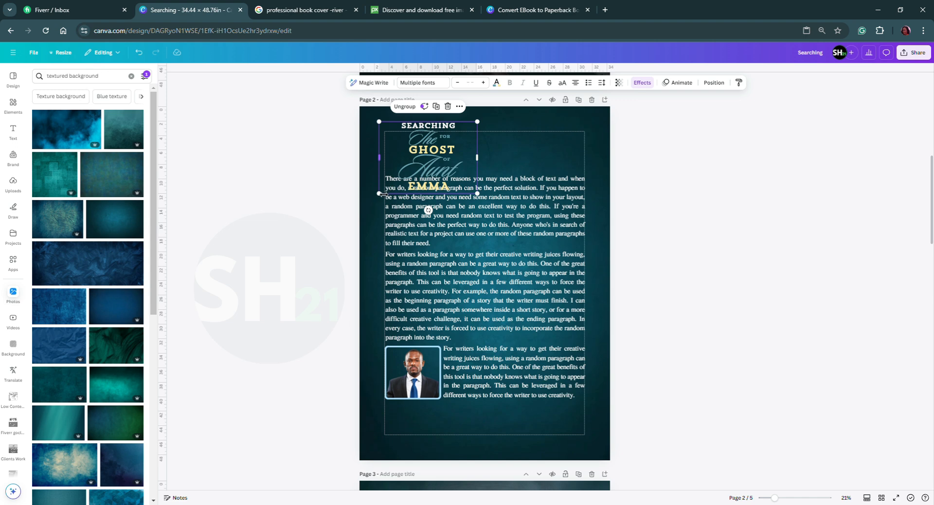
pyautogui.moveTo(380, 194); pyautogui.dragTo(407, 173)
pyautogui.click(420, 106)
pyautogui.click(517, 154)
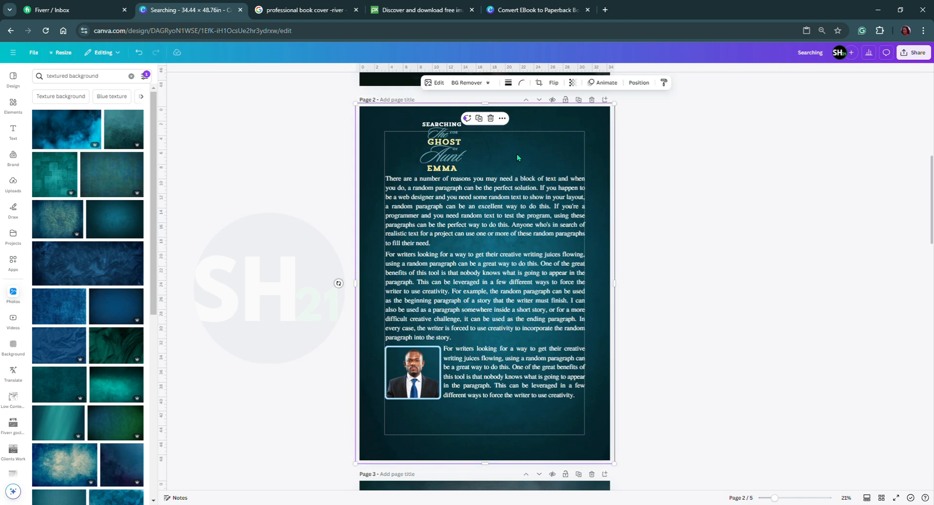
# Move the title words between SEARCHING and EMMA aside, and place SEARCHING at the upper-left corner of the page margin.
pyautogui.click(439, 125)
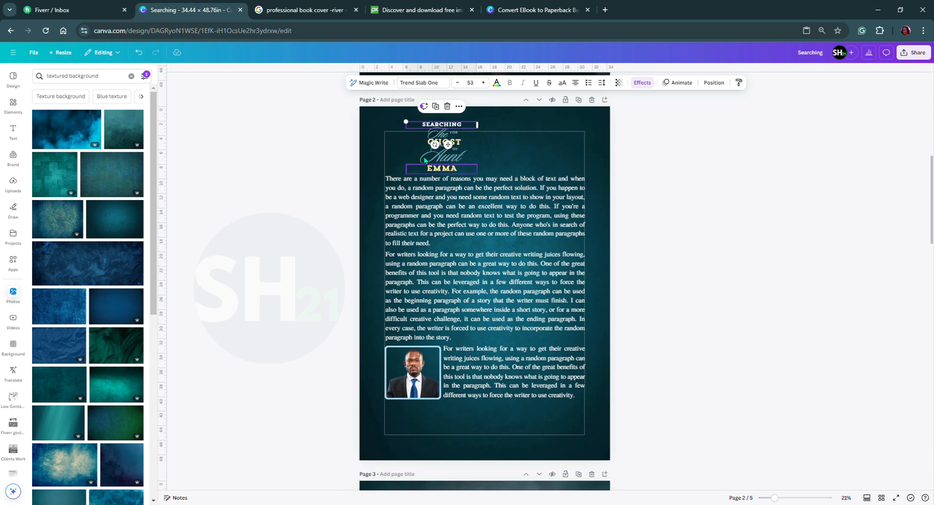
pyautogui.moveTo(402, 138); pyautogui.dragTo(534, 173)
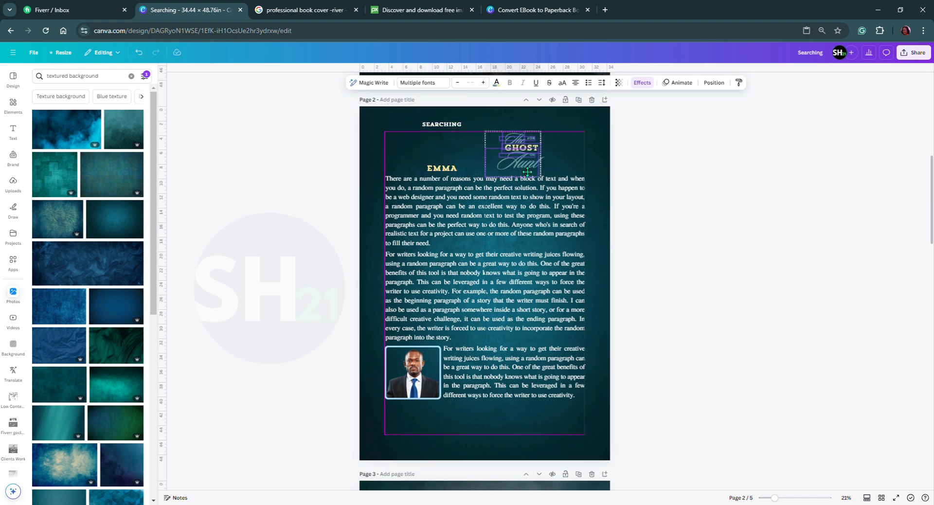
pyautogui.click(448, 124)
pyautogui.moveTo(447, 144); pyautogui.dragTo(430, 156)
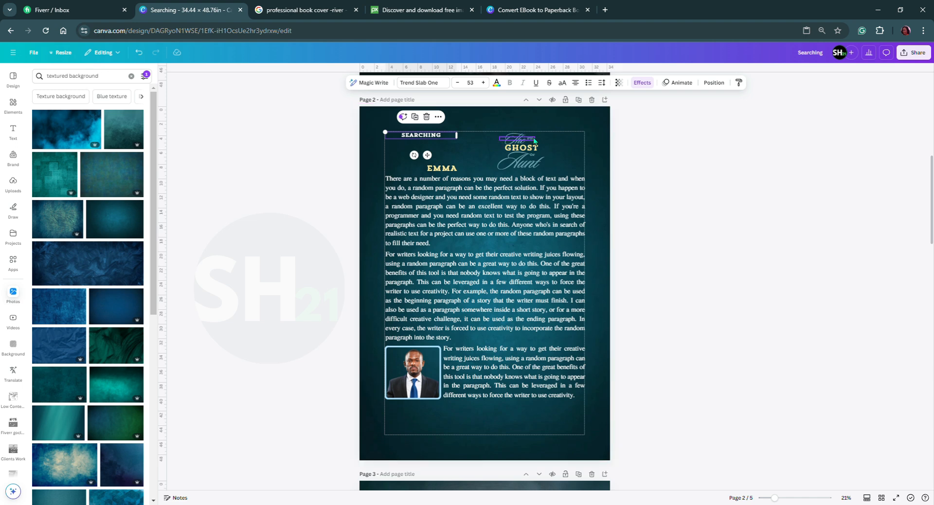
# Place FOR and The beneath SEARCHING, and put an enlarged GHOST with a narrower OF text box beside it.
pyautogui.moveTo(530, 142); pyautogui.dragTo(415, 146)
pyautogui.moveTo(523, 142); pyautogui.dragTo(435, 151)
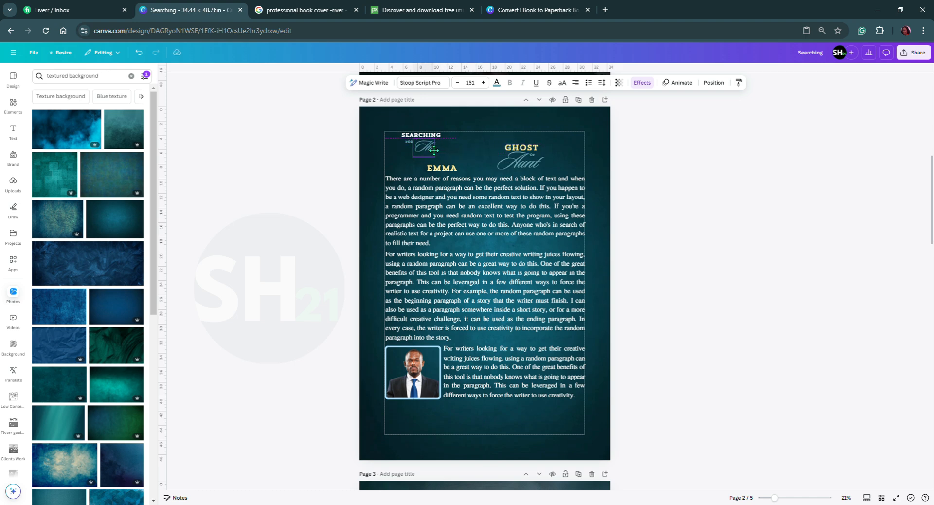
pyautogui.moveTo(522, 147)
pyautogui.mouseDown()
pyautogui.moveTo(428, 159)
pyautogui.moveTo(455, 144)
pyautogui.moveTo(530, 163)
pyautogui.moveTo(508, 169)
pyautogui.moveTo(529, 152)
pyautogui.moveTo(523, 142)
pyautogui.mouseUp()
pyautogui.click(533, 156)
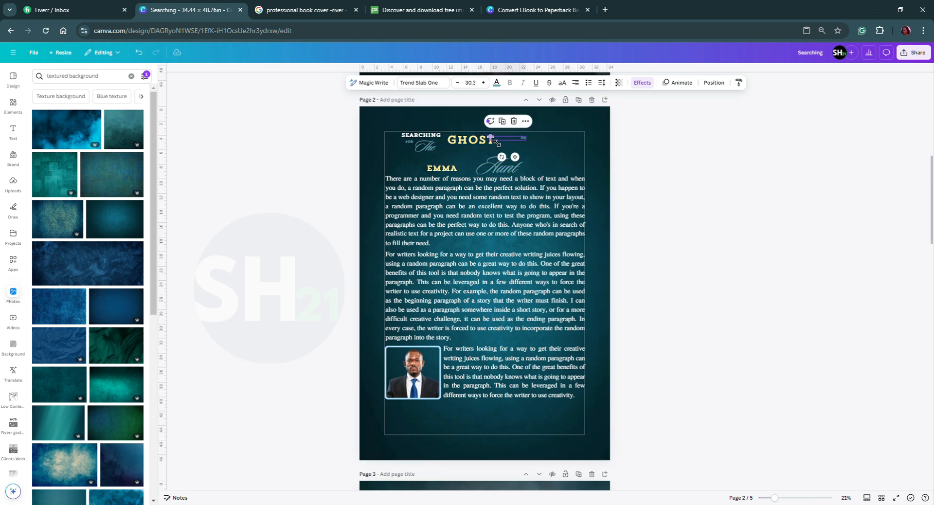
pyautogui.moveTo(530, 143); pyautogui.dragTo(508, 144)
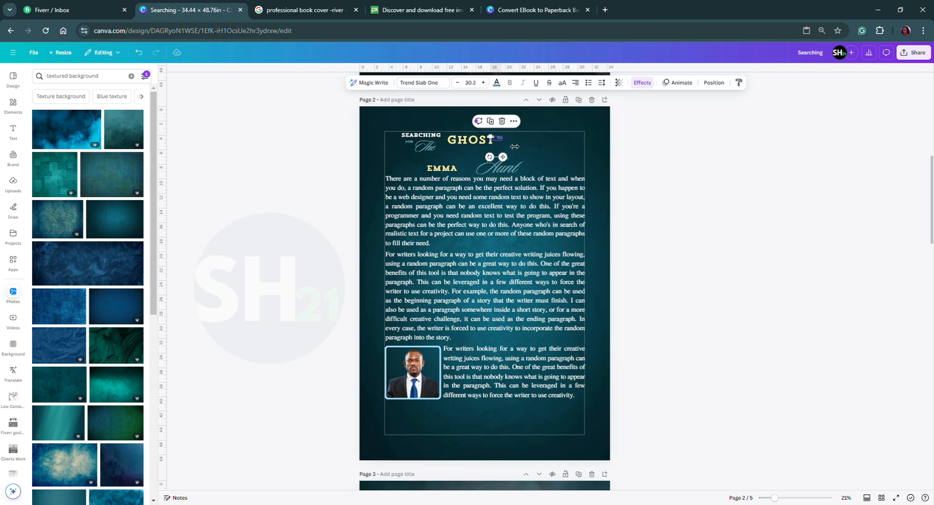
# Shift SEARCHING slightly right, lower GHOST, and place the small FOR above GHOST.
pyautogui.click(790, 498)
pyautogui.scroll(7, 580, 363)
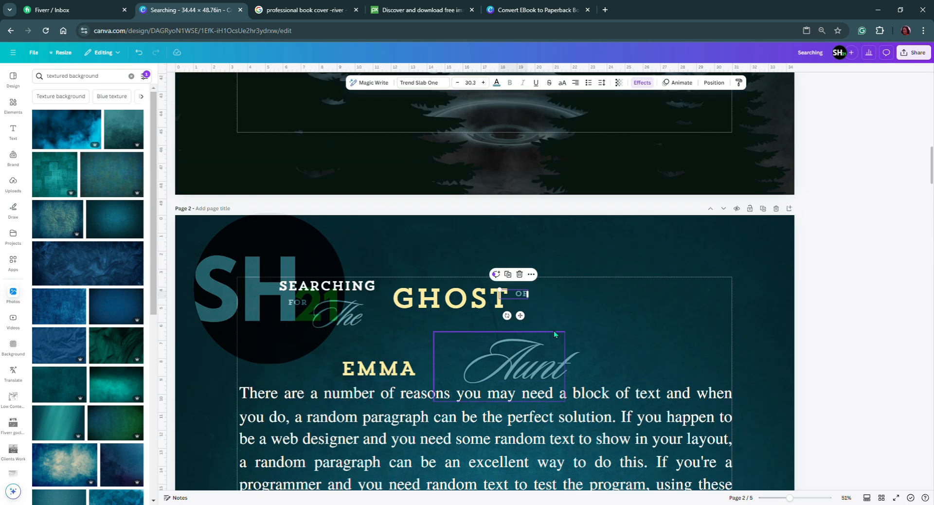
pyautogui.click(381, 289)
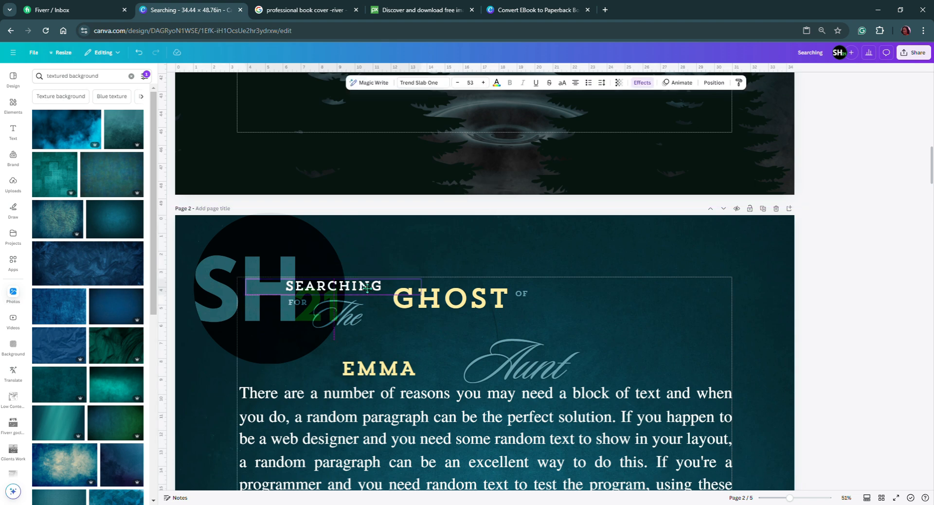
pyautogui.click(431, 311)
pyautogui.moveTo(431, 312); pyautogui.dragTo(445, 335)
pyautogui.moveTo(298, 307); pyautogui.dragTo(471, 300)
# Extend the SEARCHING text to read "SEARCHING FOR THE".
pyautogui.click(401, 290)
pyautogui.click(401, 290)
pyautogui.click(407, 294)
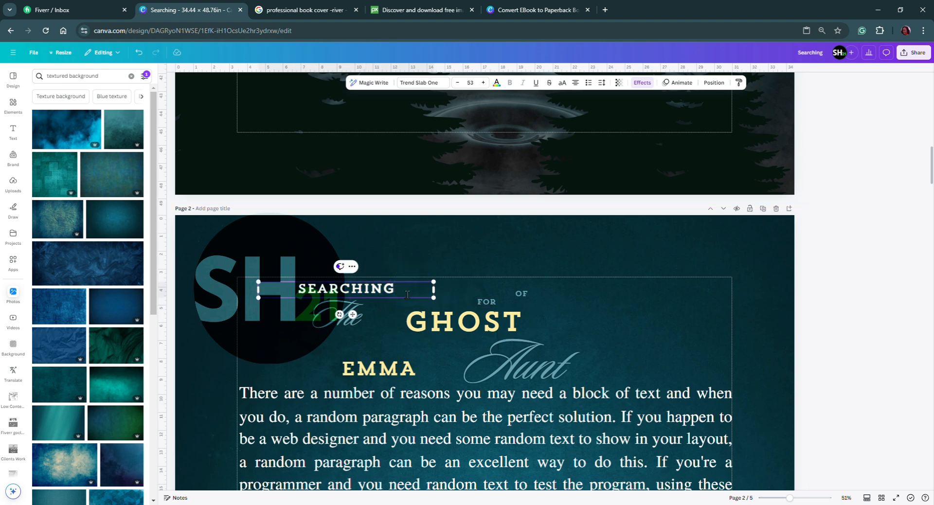
pyautogui.write('FOR')
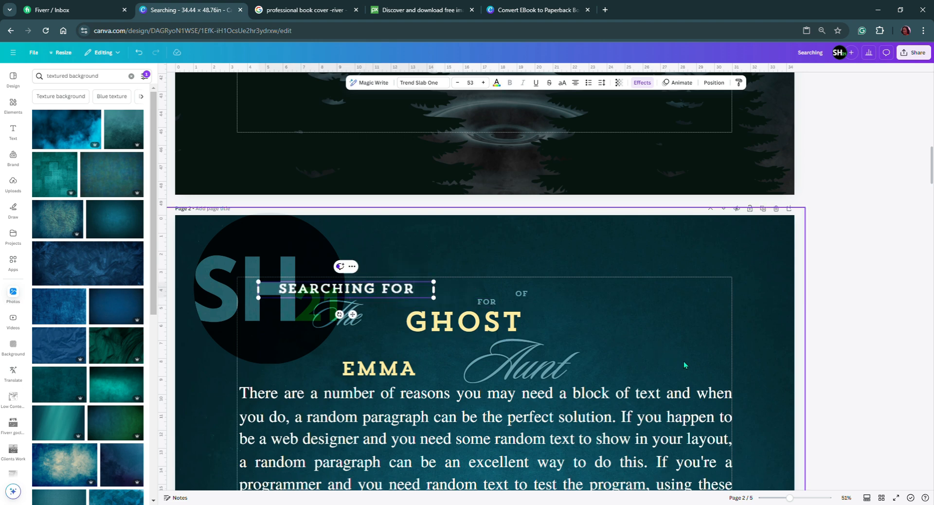
pyautogui.write(' THE')
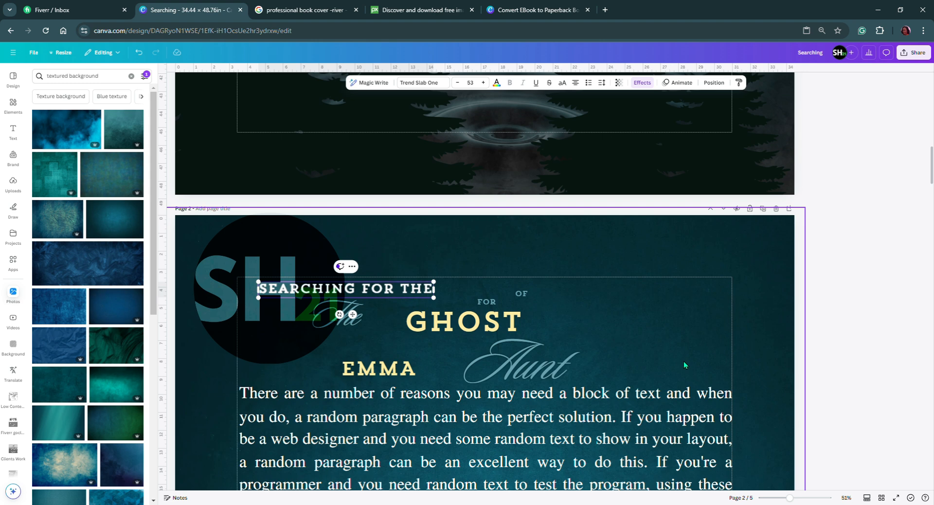
# Delete the separate FOR, OF and script The text elements from page 2's title.
pyautogui.click(488, 302)
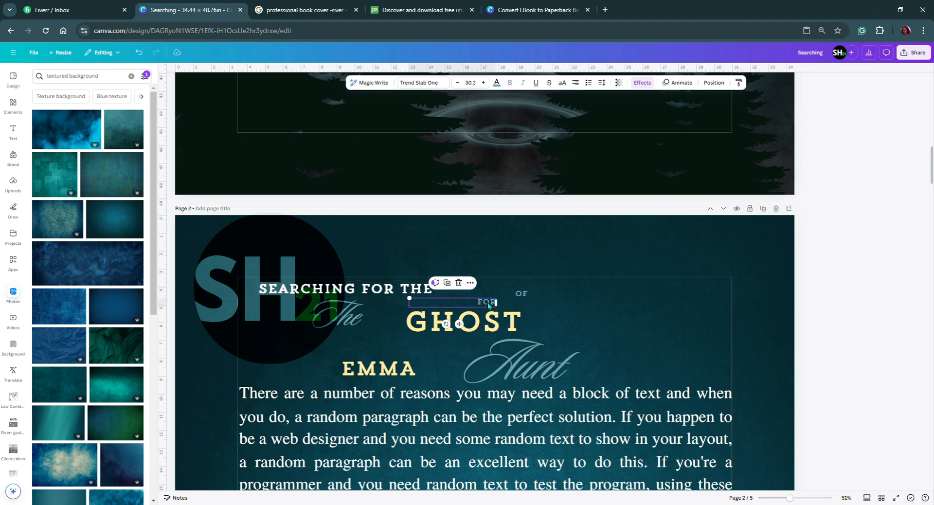
pyautogui.press('Delete')
pyautogui.click(520, 295)
pyautogui.press('Delete')
pyautogui.click(340, 314)
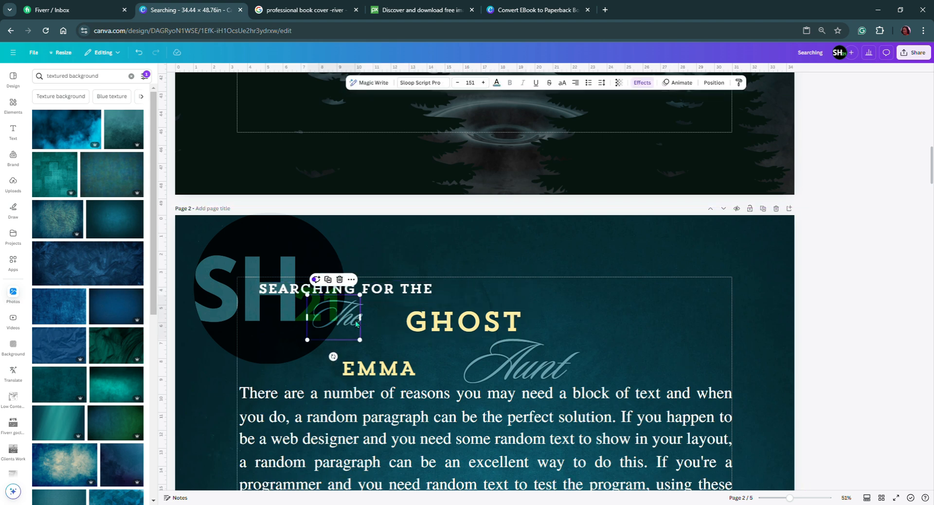
pyautogui.press('Delete')
# Move "SEARCHING FOR THE" toward the page centre and place GHOST directly beneath it.
pyautogui.moveTo(416, 295); pyautogui.dragTo(523, 298)
pyautogui.click(471, 333)
pyautogui.moveTo(471, 333); pyautogui.dragTo(432, 323)
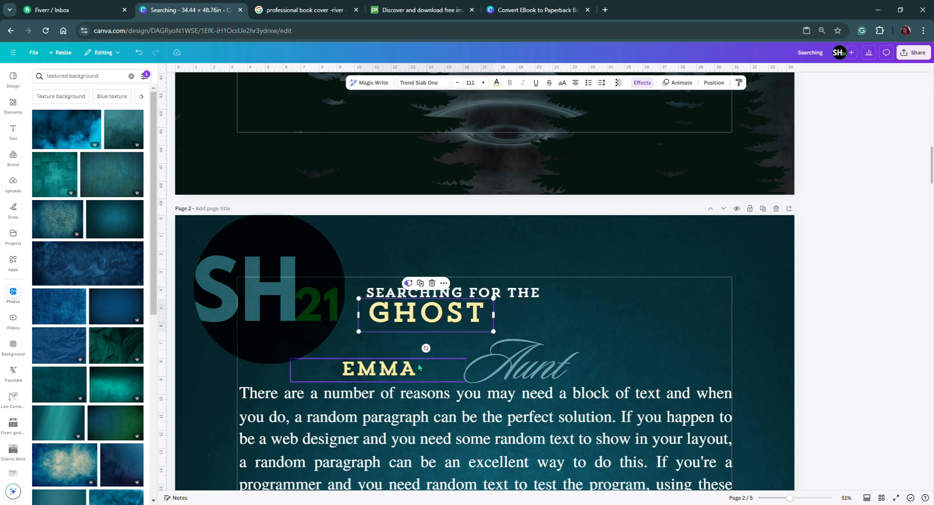
# Extend the GHOST text to "GHOST OF" and widen its text box so it fits on one line.
pyautogui.click(379, 374)
pyautogui.doubleClick(491, 322)
pyautogui.click(492, 324)
pyautogui.write('OF')
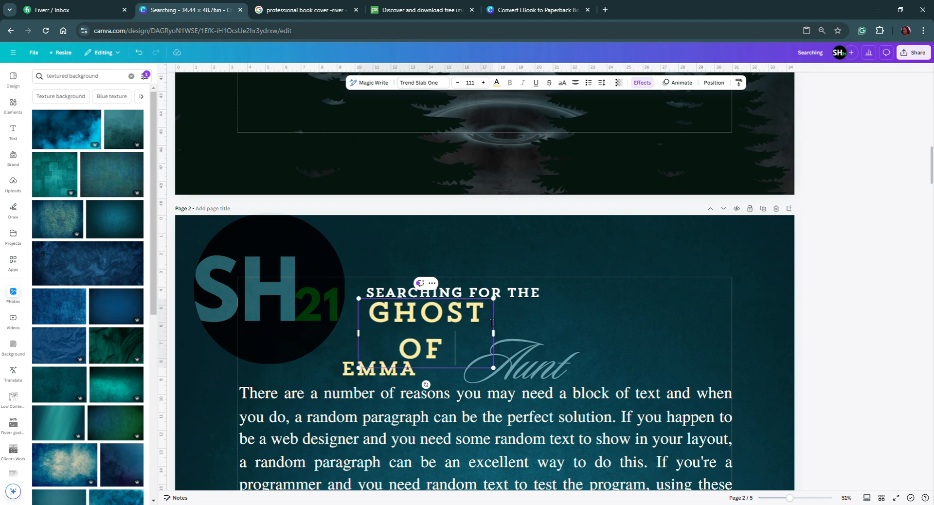
pyautogui.moveTo(499, 331); pyautogui.dragTo(564, 325)
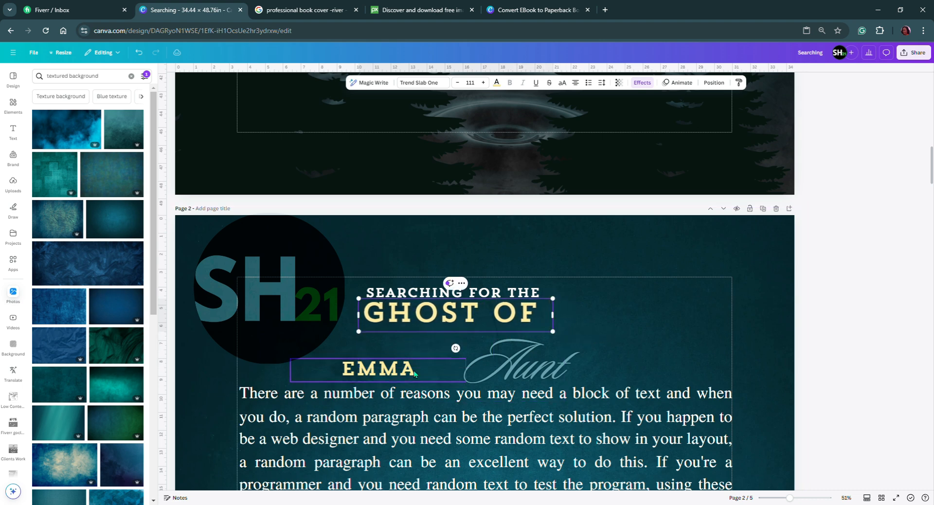
# Move the script Aunt and EMMA beneath GHOST OF, side by side, and shrink Aunt.
pyautogui.moveTo(520, 364); pyautogui.dragTo(318, 353)
pyautogui.moveTo(386, 370); pyautogui.dragTo(518, 341)
pyautogui.moveTo(327, 361); pyautogui.dragTo(403, 361)
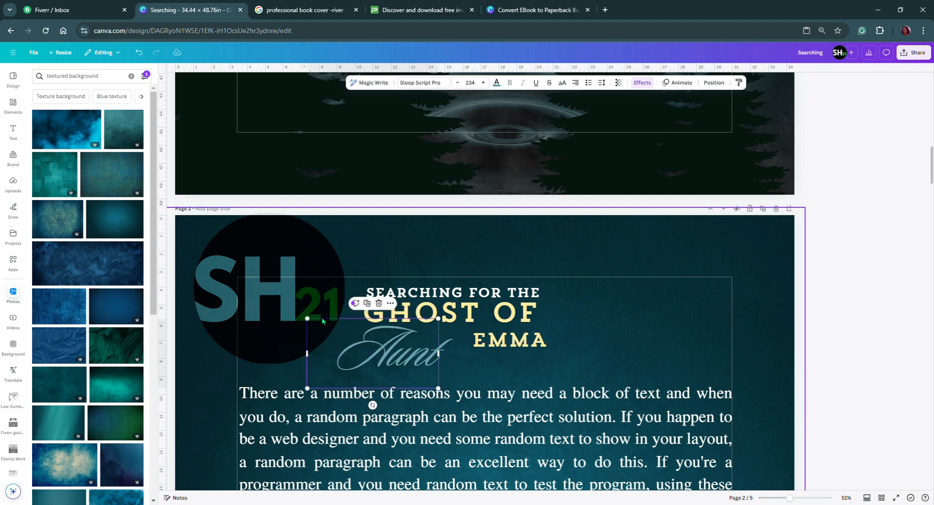
pyautogui.moveTo(308, 319); pyautogui.dragTo(361, 347)
pyautogui.moveTo(408, 376); pyautogui.dragTo(386, 352)
# Shrink GHOST OF to size 81.5 and keep it directly beneath SEARCHING FOR THE.
pyautogui.click(460, 320)
pyautogui.moveTo(559, 303); pyautogui.dragTo(505, 313)
pyautogui.moveTo(453, 322)
pyautogui.mouseDown()
pyautogui.moveTo(469, 317)
pyautogui.moveTo(455, 315)
pyautogui.moveTo(451, 330)
pyautogui.moveTo(470, 326)
pyautogui.mouseUp()
# Enlarge EMMA and set it right beside the script Aunt on the title's last line.
pyautogui.click(389, 343)
pyautogui.moveTo(421, 344); pyautogui.dragTo(401, 347)
pyautogui.moveTo(545, 345); pyautogui.dragTo(543, 345)
pyautogui.moveTo(600, 347); pyautogui.dragTo(526, 340)
pyautogui.moveTo(407, 341); pyautogui.dragTo(421, 388)
pyautogui.click(497, 344)
pyautogui.moveTo(486, 347); pyautogui.dragTo(498, 355)
# Centre GHOST OF under SEARCHING FOR THE and reduce it to size 78.5.
pyautogui.click(476, 315)
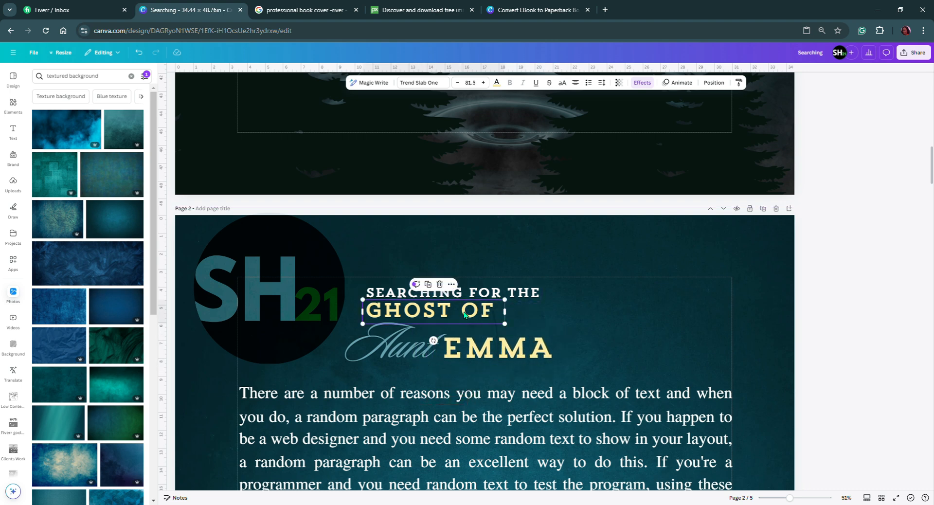
pyautogui.moveTo(465, 315); pyautogui.dragTo(476, 315)
pyautogui.moveTo(391, 304)
pyautogui.mouseDown()
pyautogui.moveTo(343, 299)
pyautogui.moveTo(394, 301)
pyautogui.mouseUp()
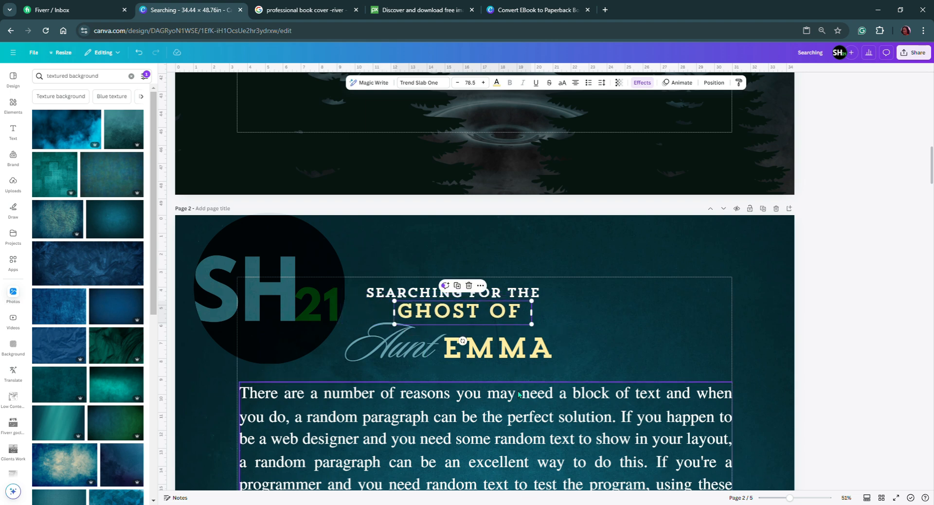
pyautogui.click(418, 298)
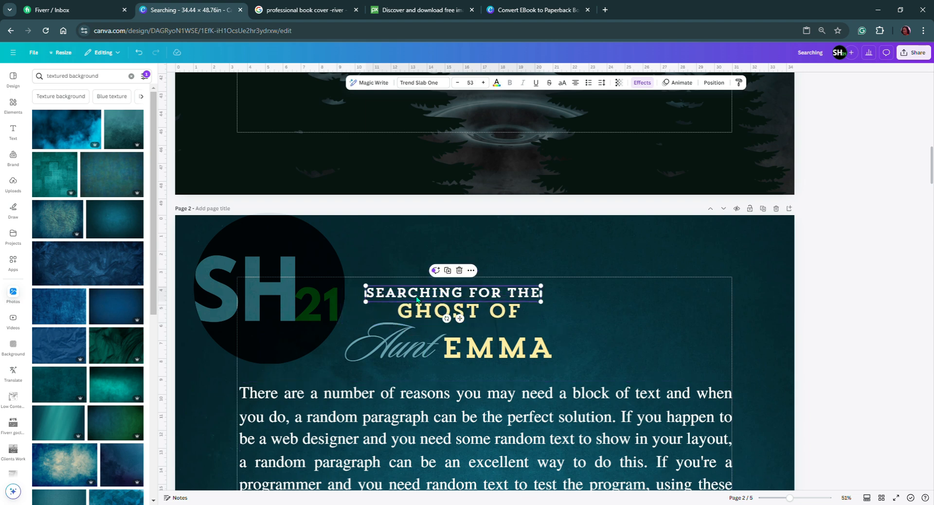
pyautogui.scroll(5, 417, 298)
pyautogui.scroll(-4, 418, 302)
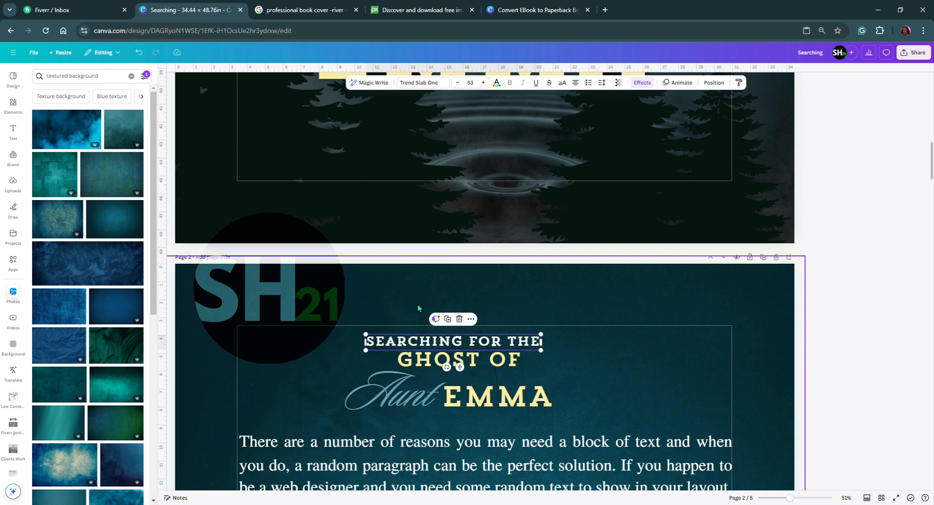
pyautogui.scroll(-1, 418, 305)
pyautogui.click(477, 318)
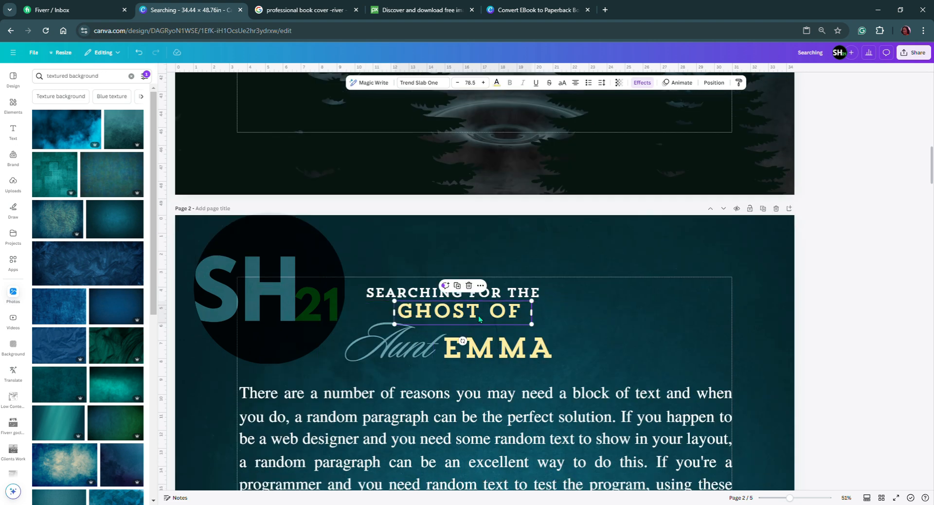
pyautogui.click(375, 296)
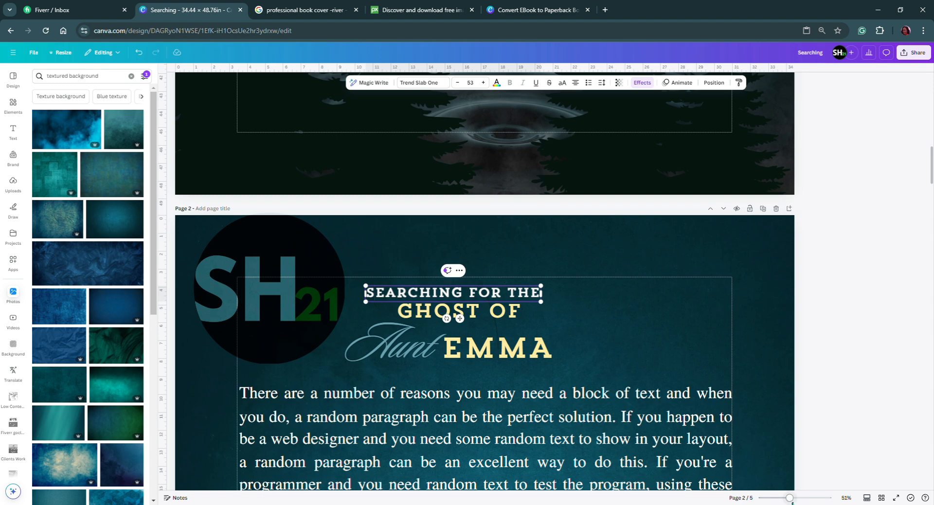
# Delete the entire rearranged title above the paragraphs on page 2.
pyautogui.moveTo(785, 499)
pyautogui.mouseDown()
pyautogui.moveTo(767, 502)
pyautogui.moveTo(775, 501)
pyautogui.mouseUp()
pyautogui.scroll(-4, 443, 334)
pyautogui.scroll(4, 444, 334)
pyautogui.scroll(3, 452, 272)
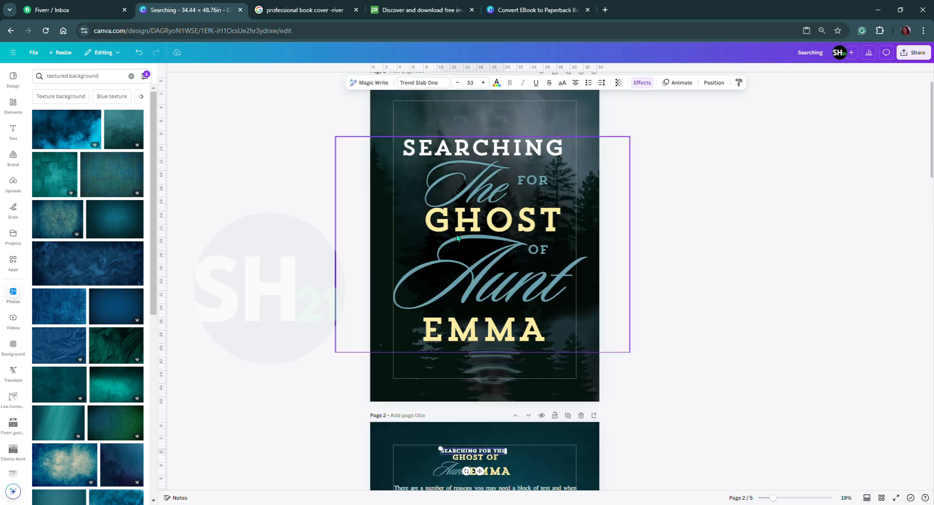
pyautogui.click(452, 272)
pyautogui.scroll(-1, 489, 390)
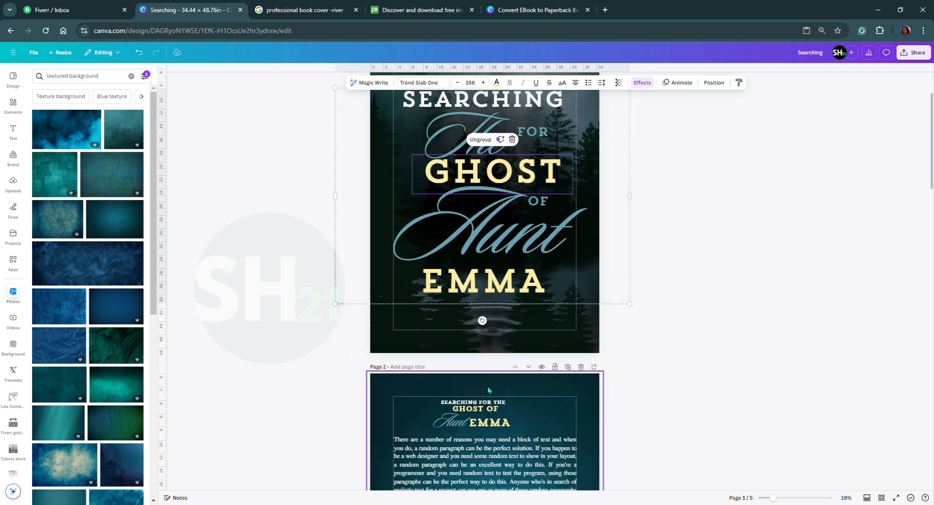
pyautogui.click(448, 424)
pyautogui.press('Delete')
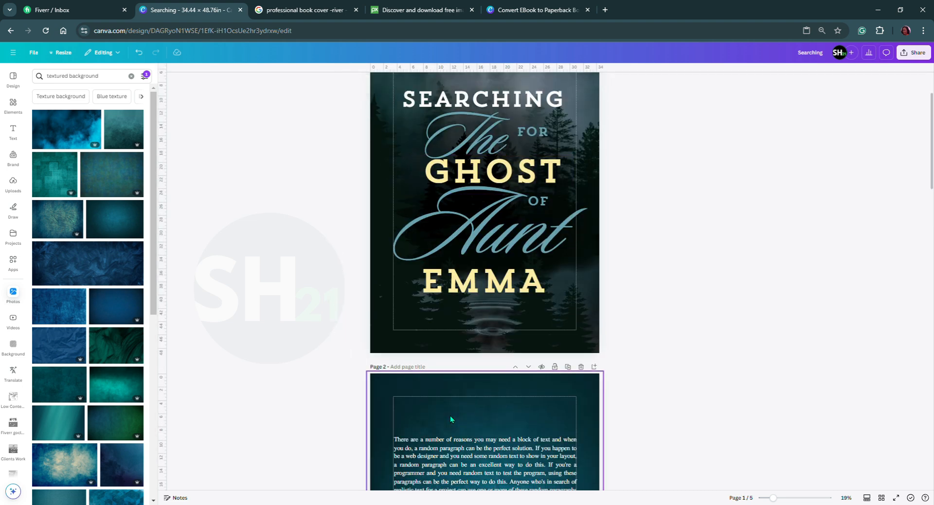
# Copy the front cover's title group onto page 2, shrunk and centred above the paragraphs.
pyautogui.click(493, 222)
pyautogui.rightClick(493, 219)
pyautogui.click(516, 225)
pyautogui.scroll(-4, 510, 335)
pyautogui.rightClick(473, 224)
pyautogui.click(501, 267)
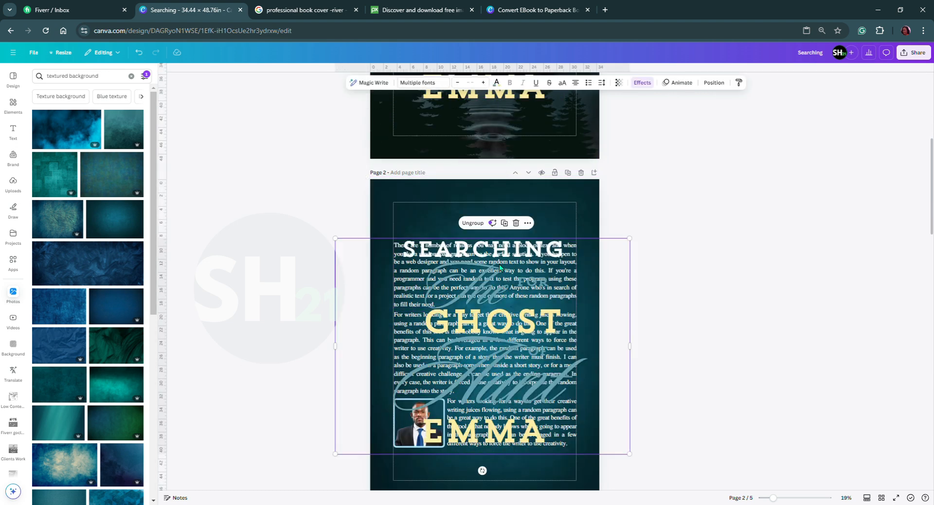
pyautogui.moveTo(335, 454); pyautogui.dragTo(475, 232)
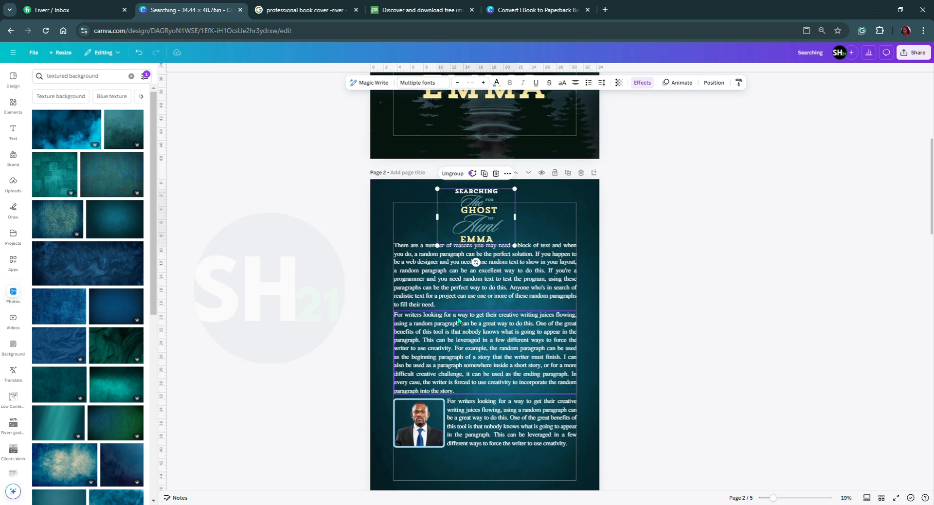
pyautogui.moveTo(468, 224); pyautogui.dragTo(478, 222)
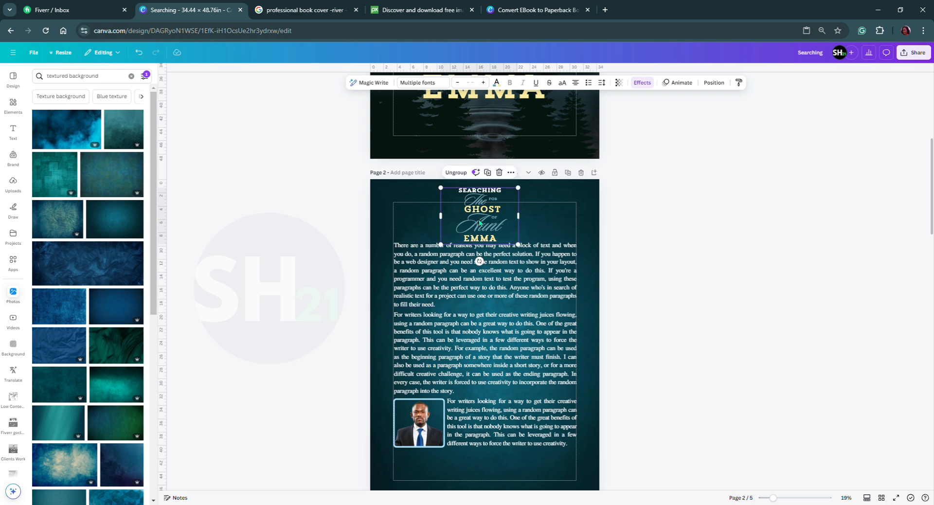
# Ungroup page 2's title and rearrange it with GHOST beside The, and Aunt and EMMA stacked beneath.
pyautogui.click(536, 215)
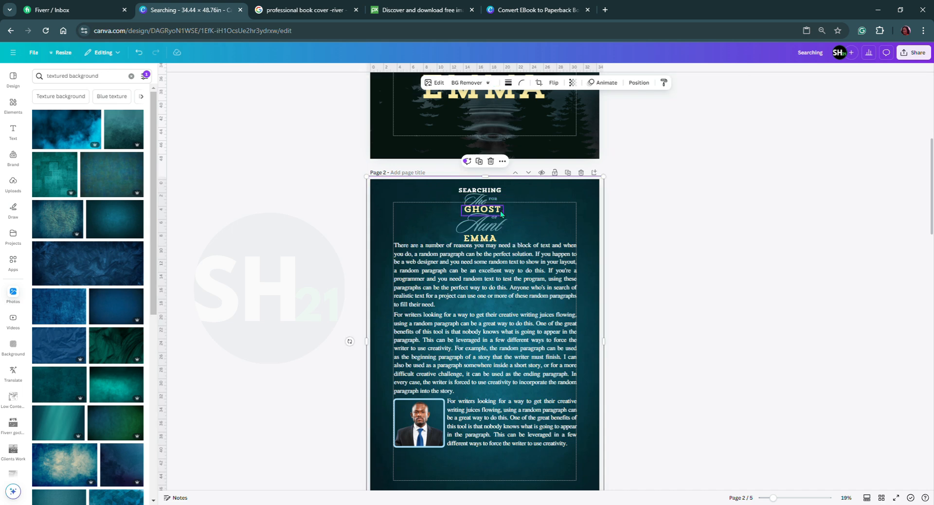
pyautogui.moveTo(500, 214); pyautogui.dragTo(496, 222)
pyautogui.hotkey('ctrl', 'z')
pyautogui.click(495, 209)
pyautogui.keyDown('shift'); pyautogui.click(495, 219); pyautogui.keyUp('shift')
pyautogui.keyDown('shift'); pyautogui.click(494, 228); pyautogui.keyUp('shift')
pyautogui.keyDown('shift'); pyautogui.click(488, 238); pyautogui.keyUp('shift')
pyautogui.moveTo(492, 231); pyautogui.dragTo(514, 222)
pyautogui.click(515, 221)
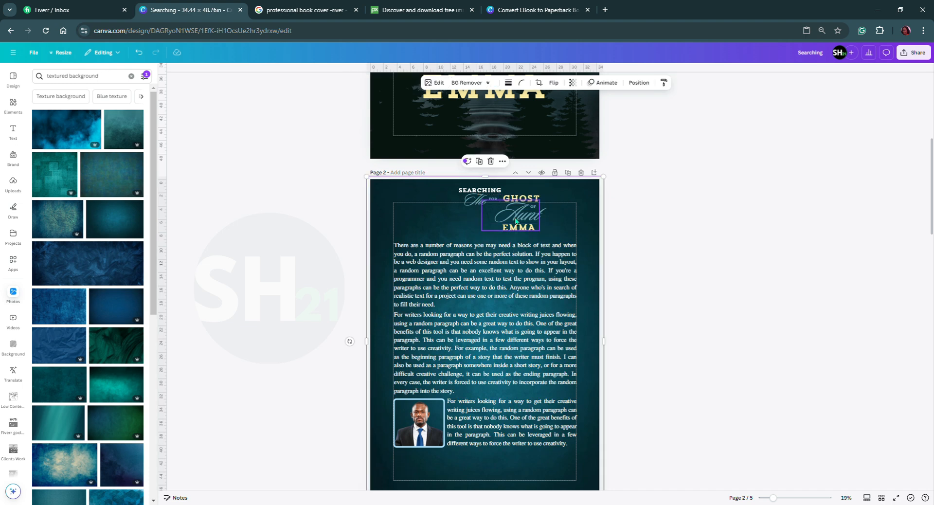
pyautogui.moveTo(516, 221); pyautogui.dragTo(492, 223)
pyautogui.click(433, 202)
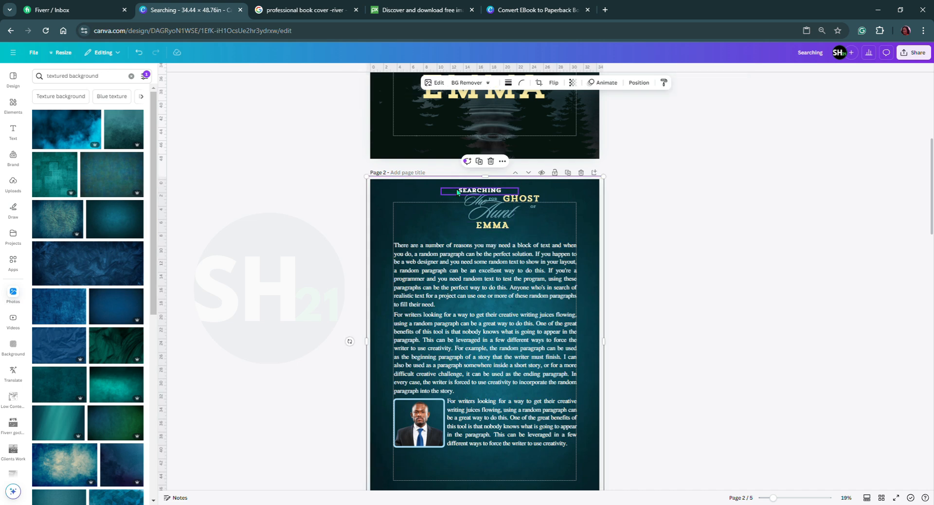
# Lock the teal background image on page 2 so it cannot be moved.
pyautogui.moveTo(426, 191); pyautogui.dragTo(502, 226)
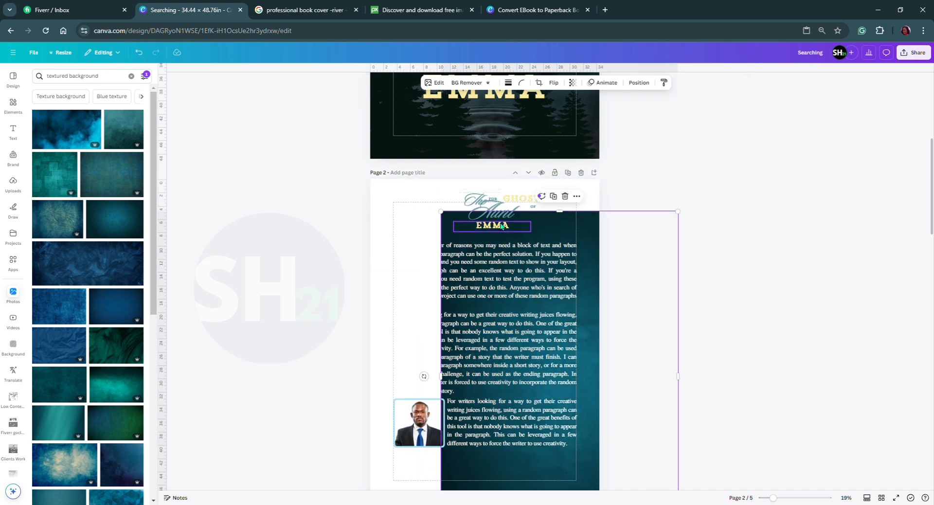
pyautogui.hotkey('ctrl', 'z')
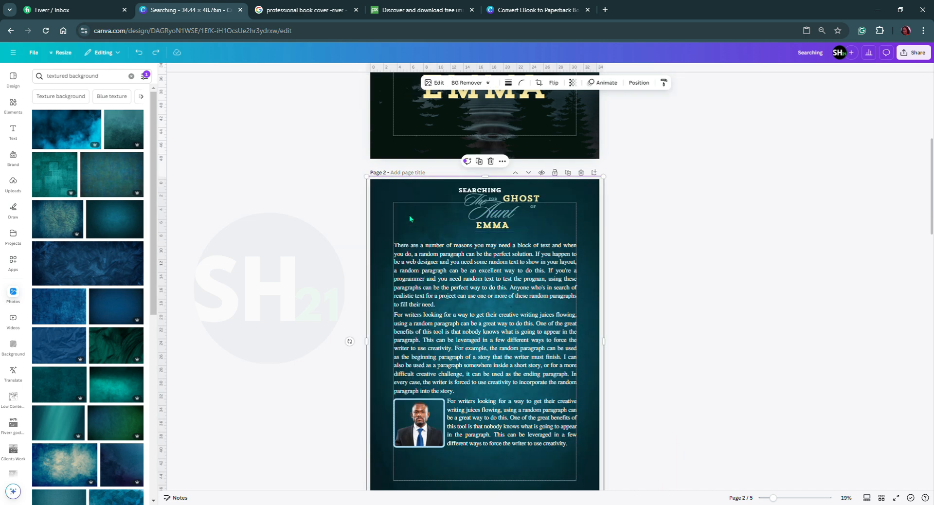
pyautogui.click(640, 83)
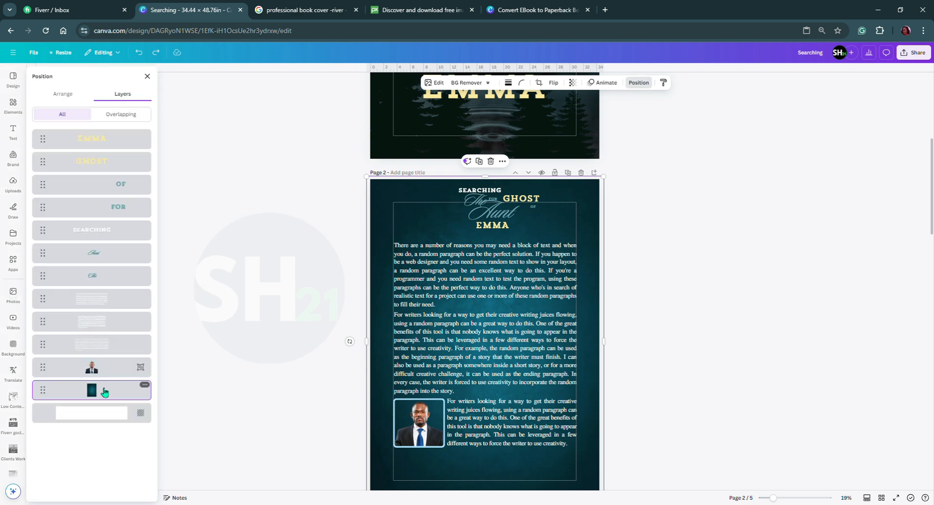
pyautogui.click(141, 386)
pyautogui.moveTo(197, 306)
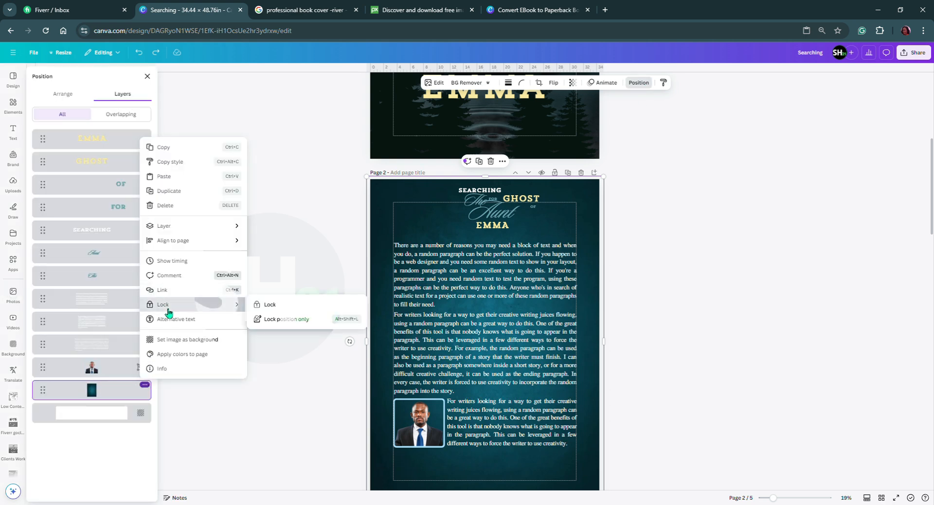
pyautogui.click(271, 306)
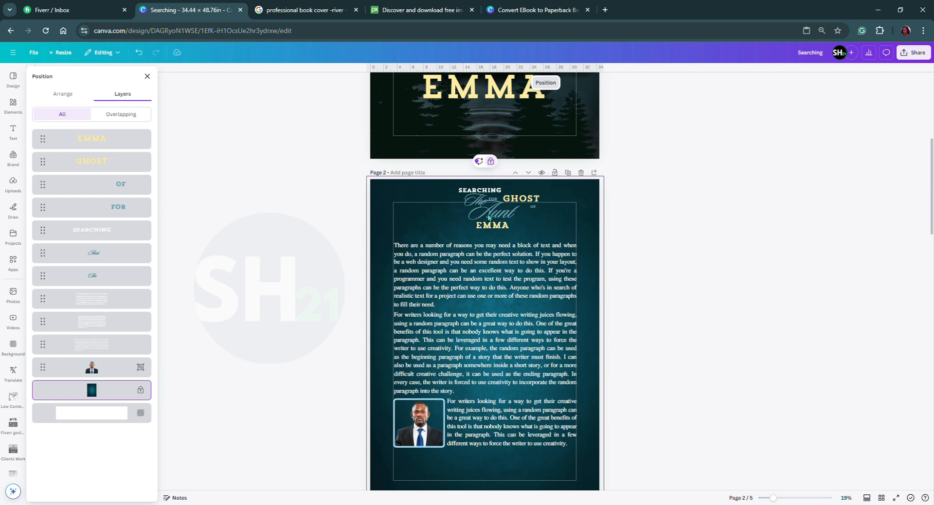
# Shift the script Aunt slightly right and place OF just left of it, narrowing OF's text box.
pyautogui.moveTo(480, 216); pyautogui.dragTo(487, 220)
pyautogui.click(534, 209)
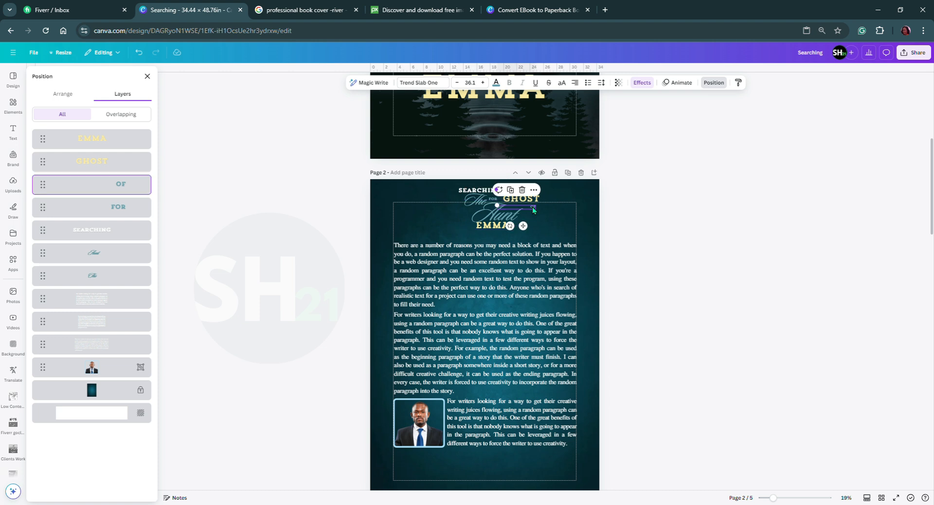
pyautogui.moveTo(515, 215); pyautogui.dragTo(468, 221)
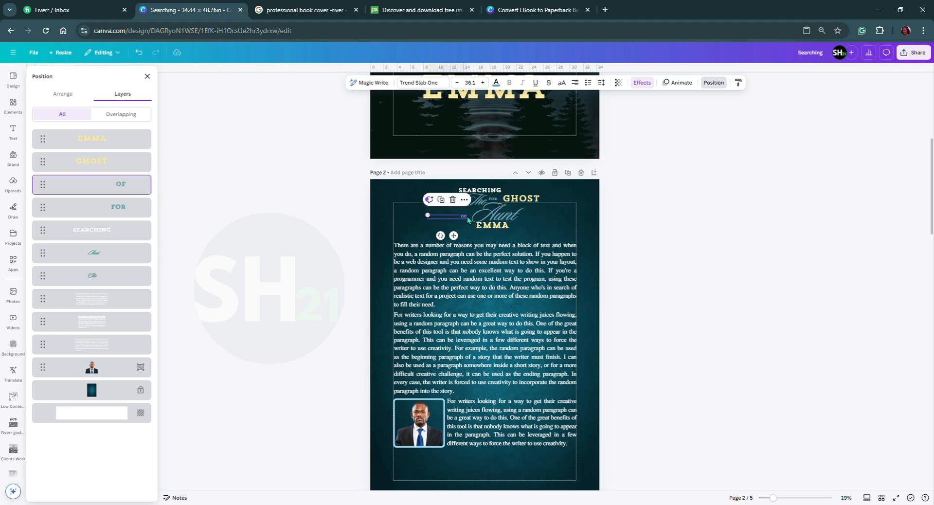
pyautogui.moveTo(450, 224); pyautogui.dragTo(481, 242)
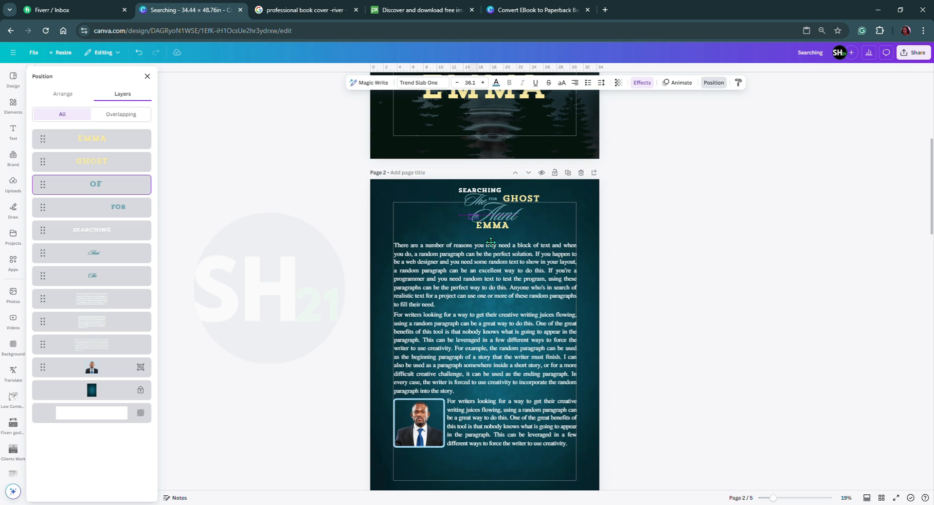
pyautogui.moveTo(496, 242); pyautogui.dragTo(497, 241)
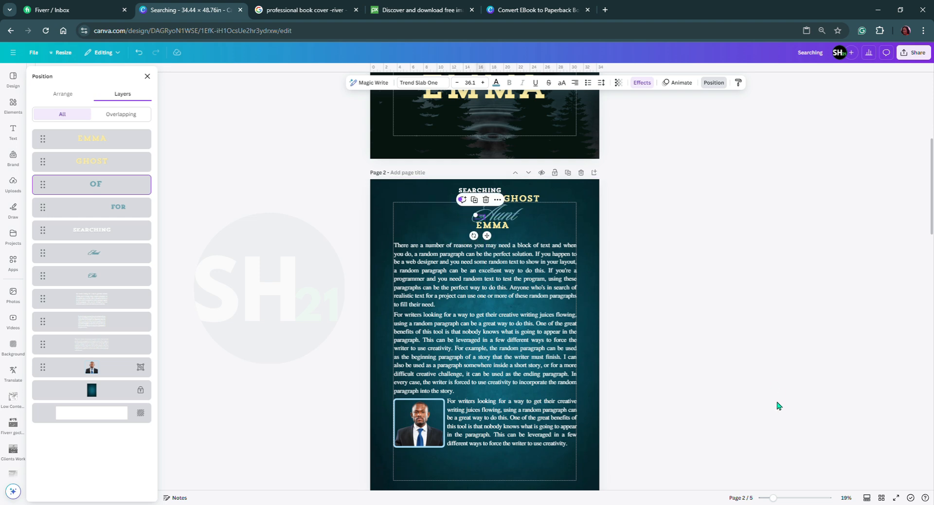
pyautogui.click(786, 499)
pyautogui.scroll(3, 487, 292)
pyautogui.moveTo(485, 297); pyautogui.dragTo(486, 296)
pyautogui.click(587, 292)
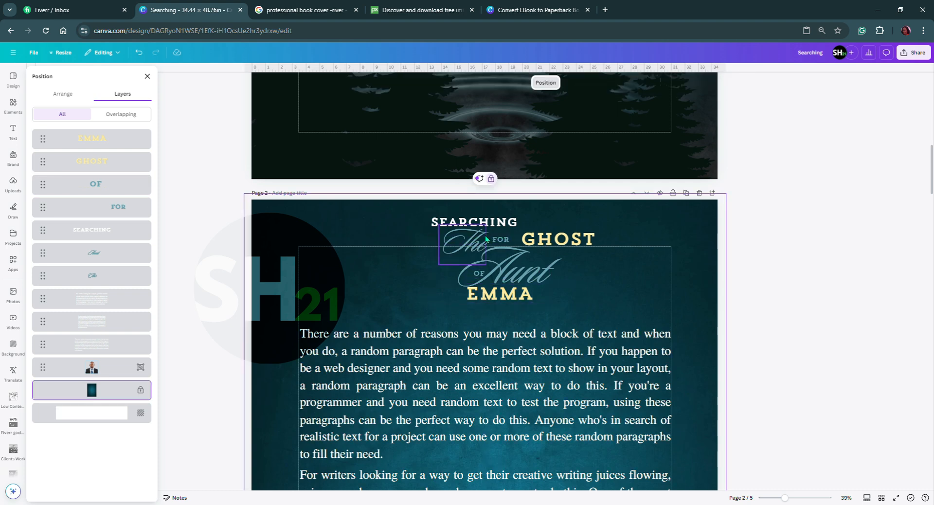
# Move FOR to the left of the script The and bring The and GHOST closer together.
pyautogui.moveTo(503, 239)
pyautogui.mouseDown()
pyautogui.moveTo(450, 230)
pyautogui.moveTo(437, 246)
pyautogui.moveTo(491, 242)
pyautogui.mouseUp()
pyautogui.moveTo(561, 241); pyautogui.dragTo(552, 242)
pyautogui.moveTo(433, 244); pyautogui.dragTo(447, 245)
pyautogui.moveTo(550, 242); pyautogui.dragTo(543, 242)
pyautogui.click(407, 268)
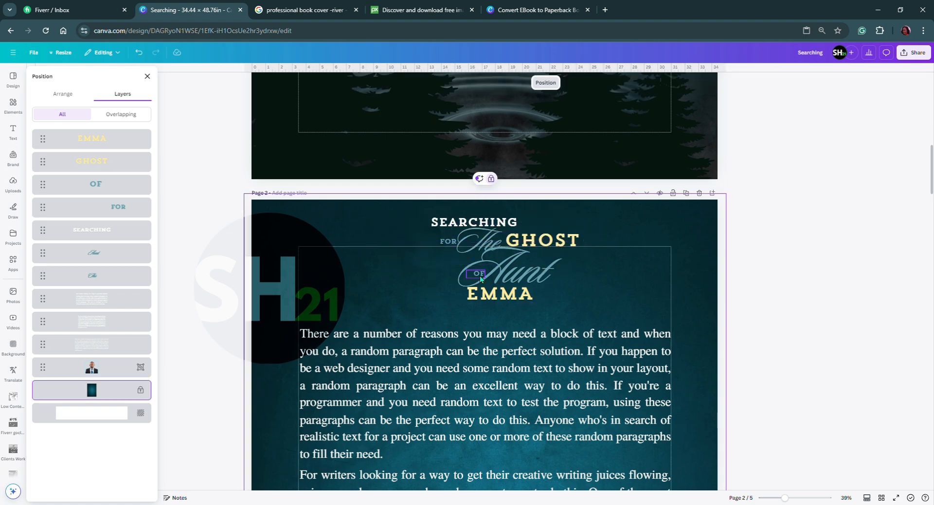
# Enlarge EMMA to size 118 and stretch its text box across the full page width to centre it.
pyautogui.click(472, 242)
pyautogui.moveTo(501, 302); pyautogui.dragTo(468, 301)
pyautogui.moveTo(387, 281); pyautogui.dragTo(254, 305)
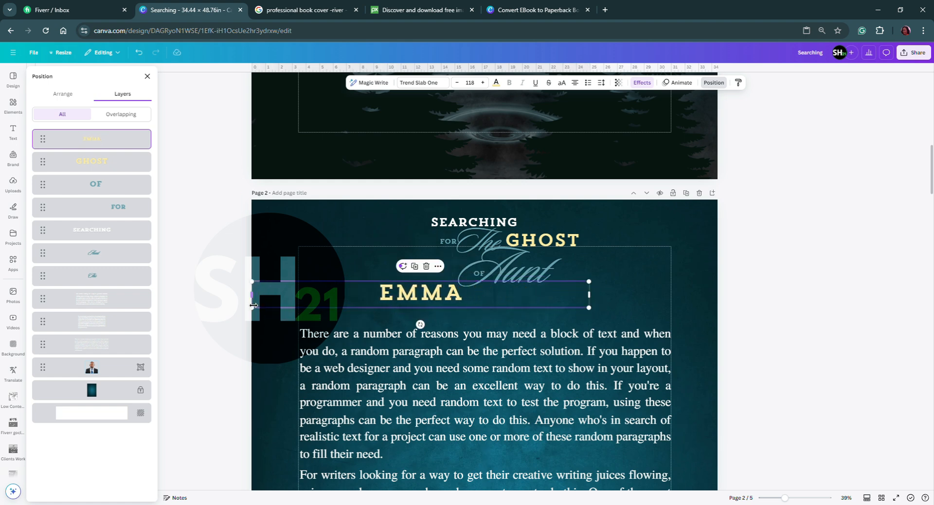
pyautogui.moveTo(595, 299); pyautogui.dragTo(718, 299)
pyautogui.click(772, 256)
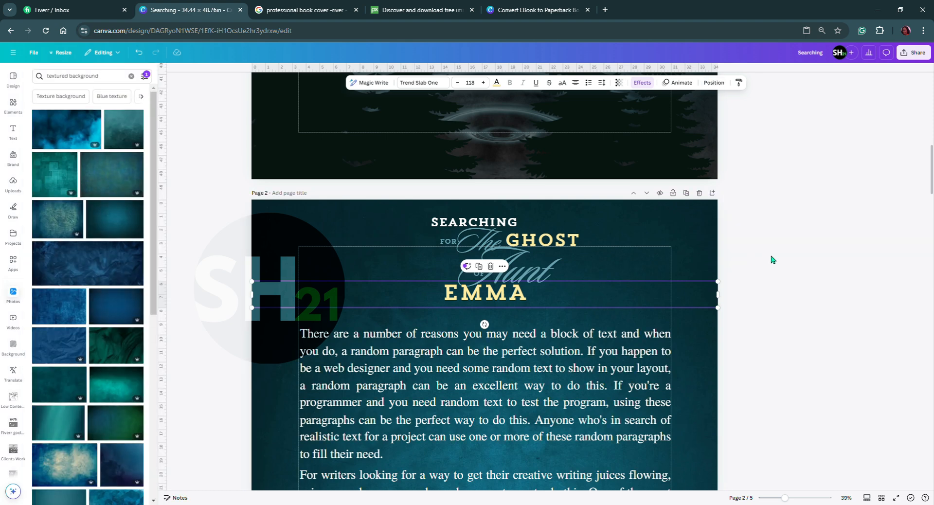
pyautogui.click(807, 264)
# Nudge EMMA down, and lower the title elements except FOR toward the first paragraph.
pyautogui.click(533, 272)
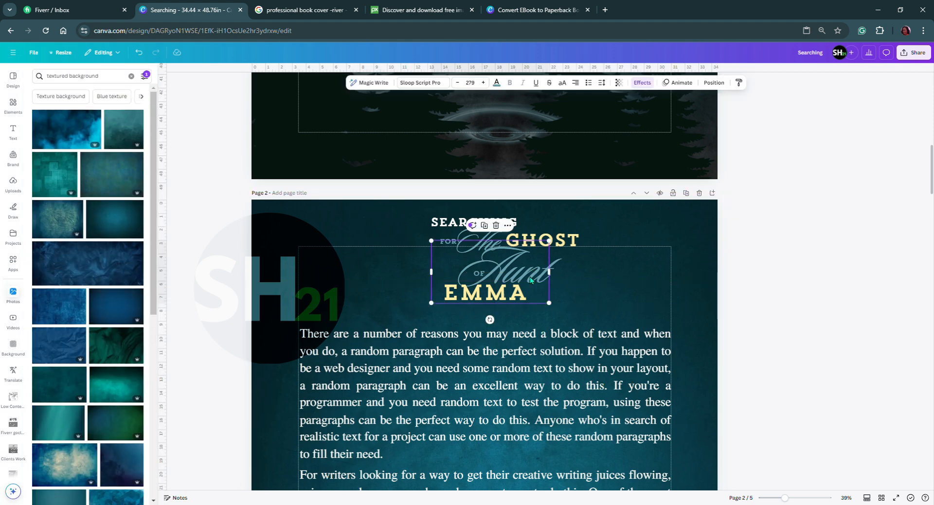
pyautogui.click(448, 297)
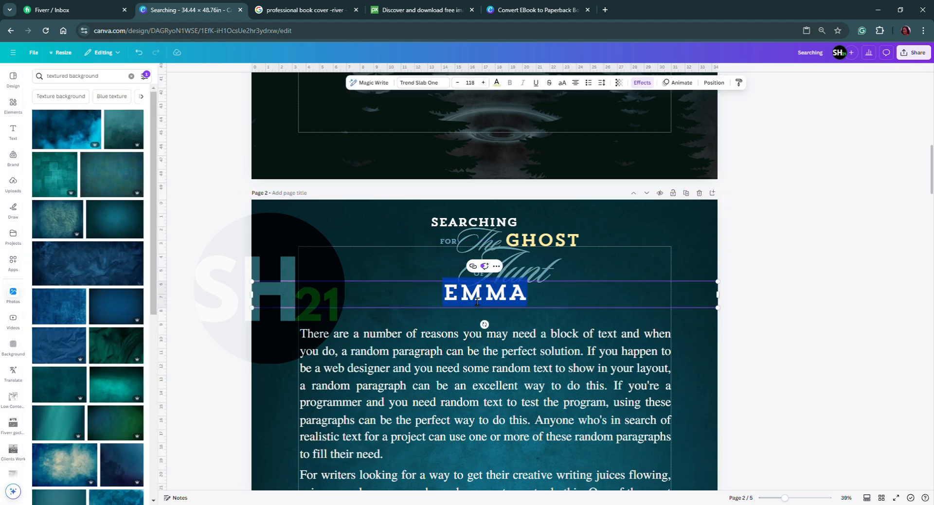
pyautogui.click(573, 306)
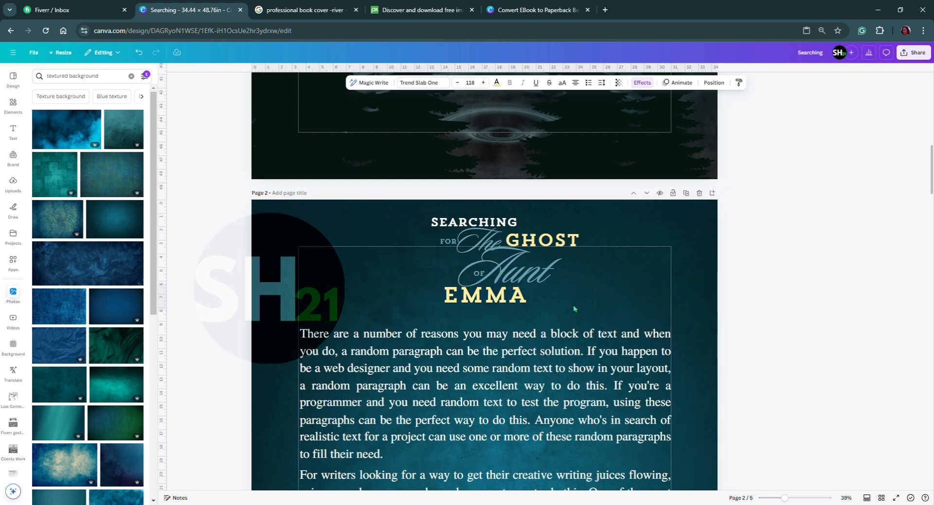
pyautogui.click(529, 224)
pyautogui.moveTo(504, 209); pyautogui.dragTo(458, 321)
pyautogui.click(779, 302)
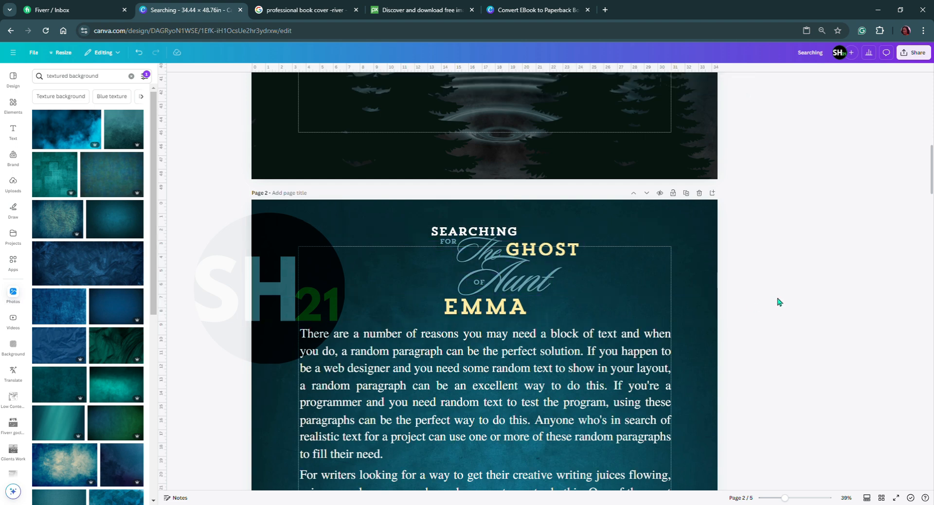
# Move FOR down and right so it tucks into the left curve of the script The.
pyautogui.click(452, 244)
pyautogui.moveTo(451, 244); pyautogui.dragTo(470, 253)
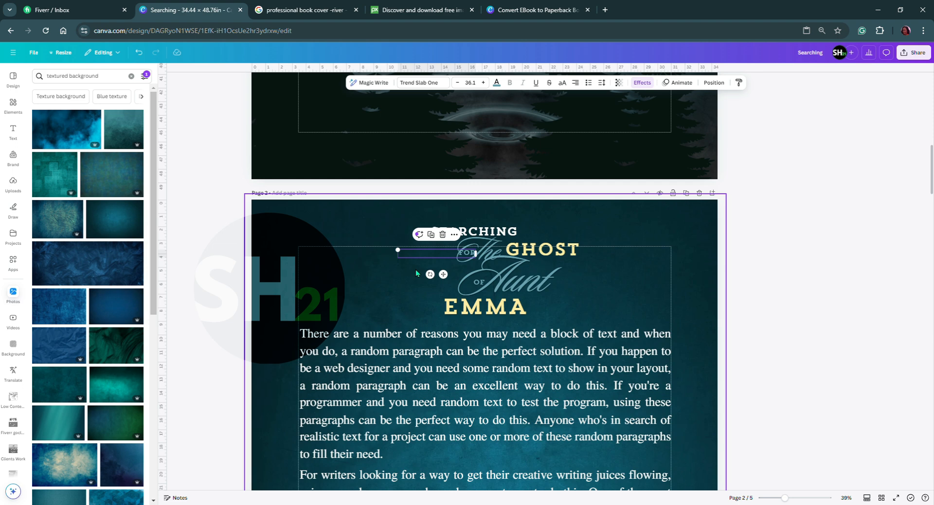
pyautogui.click(767, 317)
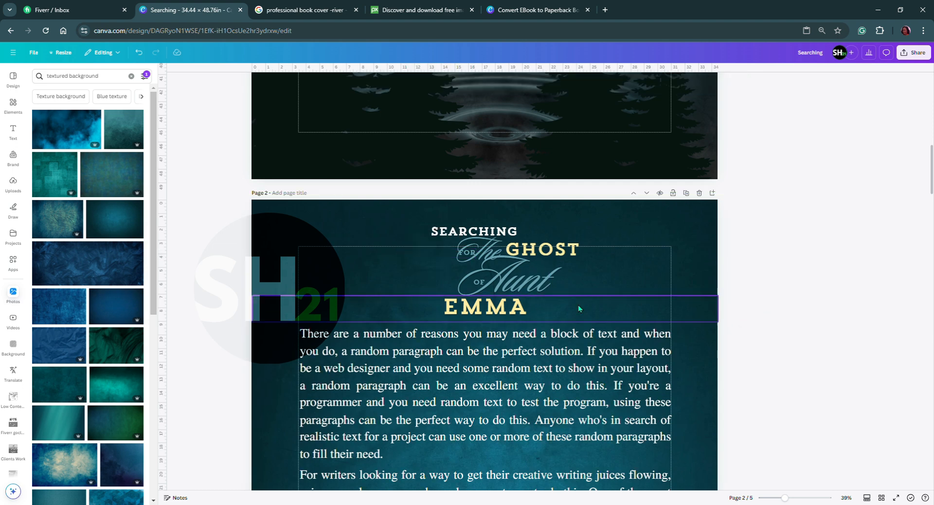
# Nudge FOR slightly right and move the script The left so its curve wraps around FOR.
pyautogui.click(469, 255)
pyautogui.moveTo(469, 255); pyautogui.dragTo(471, 255)
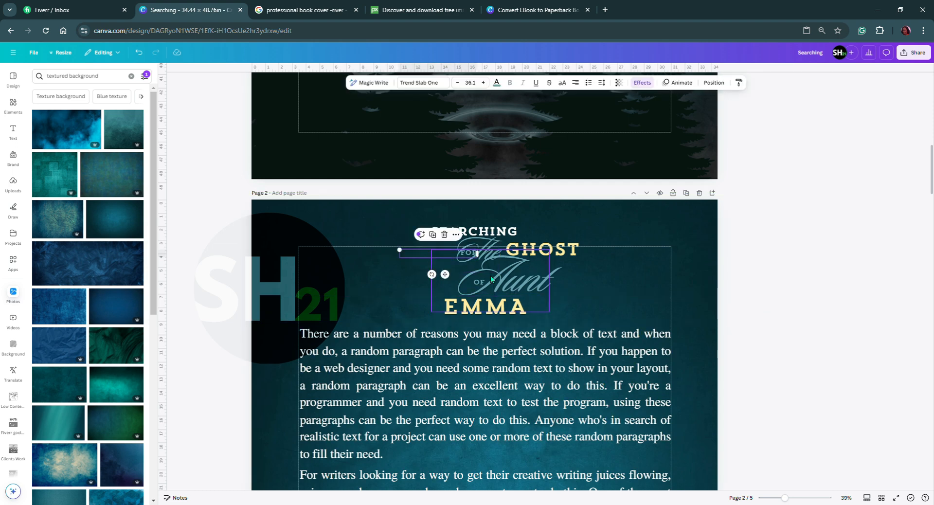
pyautogui.click(462, 261)
pyautogui.moveTo(458, 283); pyautogui.dragTo(451, 288)
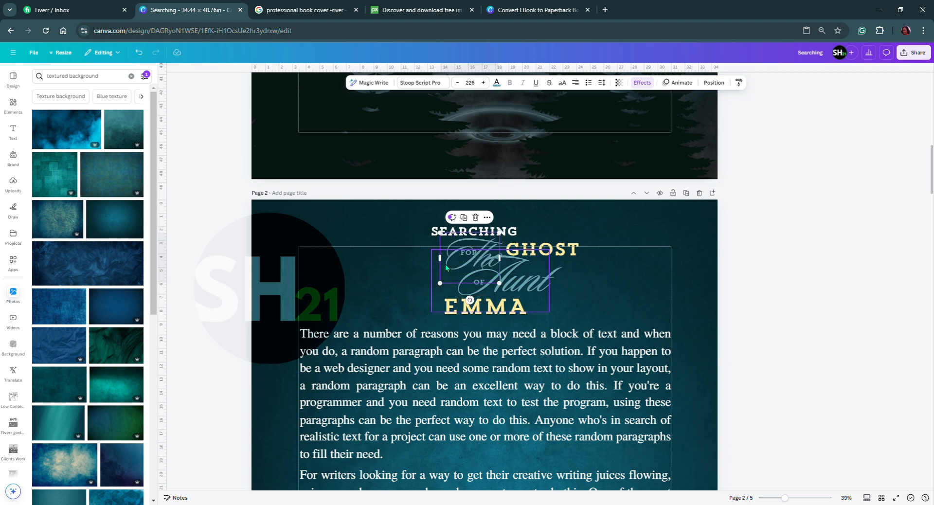
pyautogui.click(697, 300)
# Move SEARCHING onto the line left of FOR, and move OF and Aunt together to the left of EMMA.
pyautogui.moveTo(468, 243); pyautogui.dragTo(378, 258)
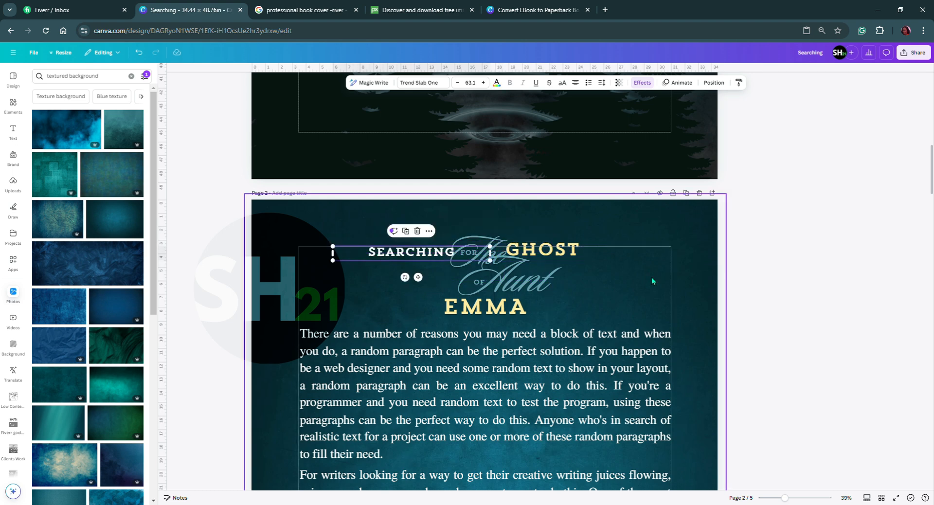
pyautogui.click(804, 313)
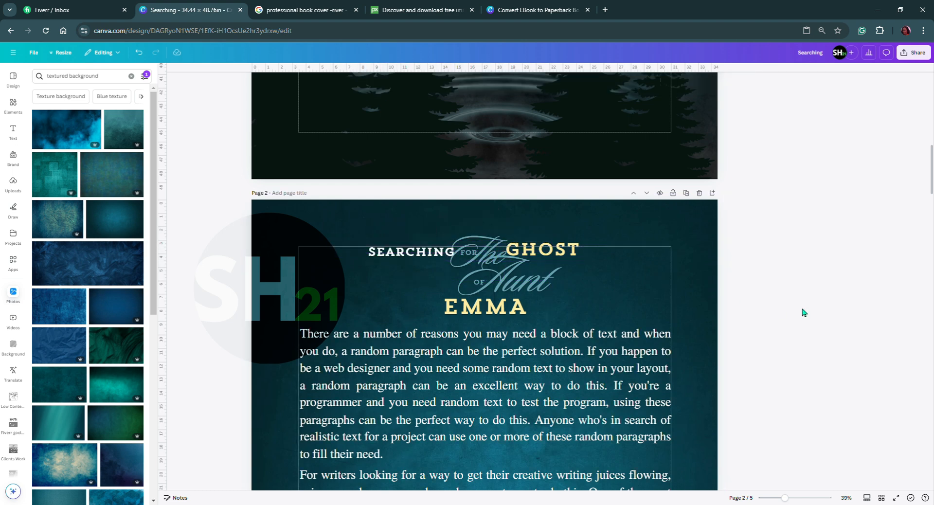
pyautogui.click(476, 288)
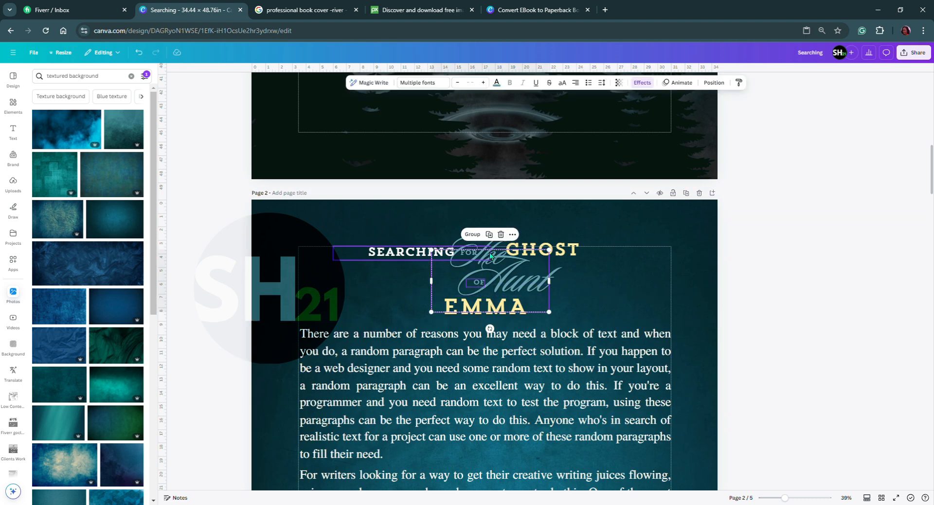
pyautogui.moveTo(476, 288); pyautogui.dragTo(388, 308)
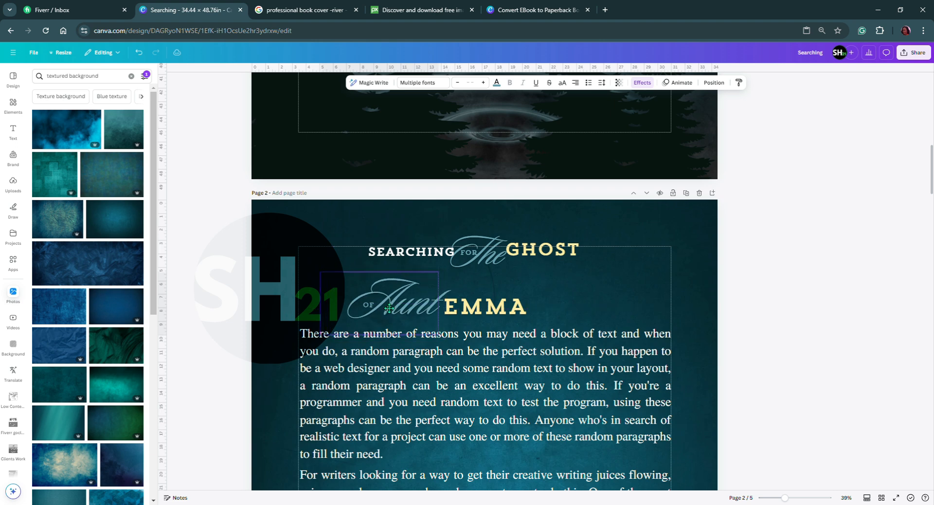
# Nudge FOR left into the script curve, and lower FOR and The together toward the Aunt line.
pyautogui.click(426, 256)
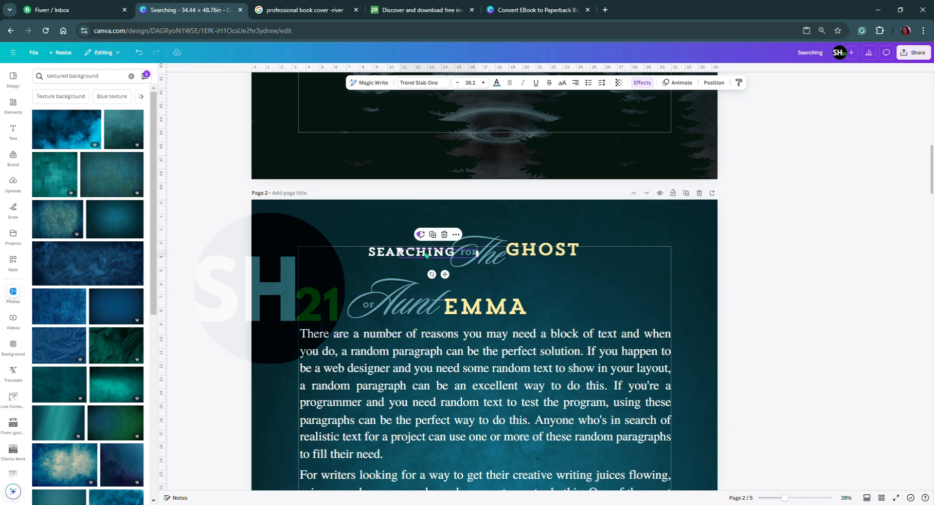
pyautogui.moveTo(505, 273); pyautogui.dragTo(479, 257)
pyautogui.click(535, 284)
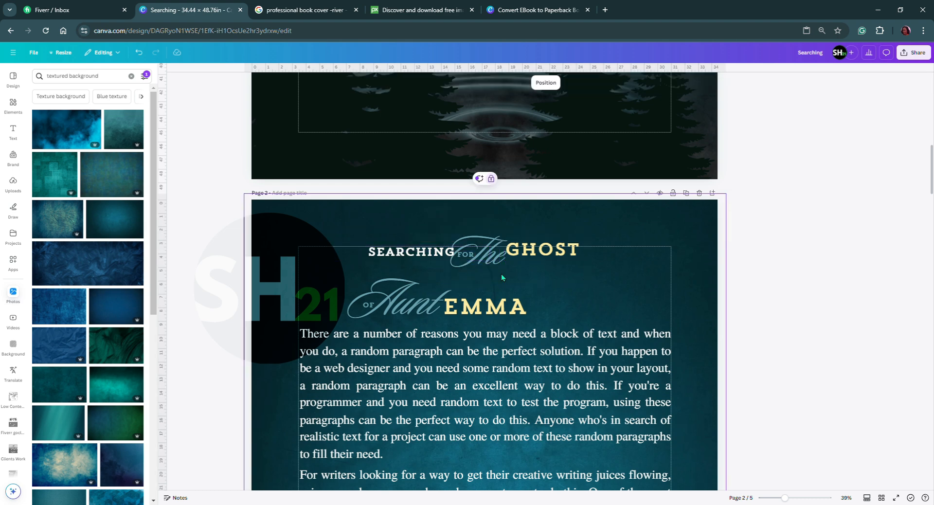
pyautogui.click(466, 252)
pyautogui.click(487, 260)
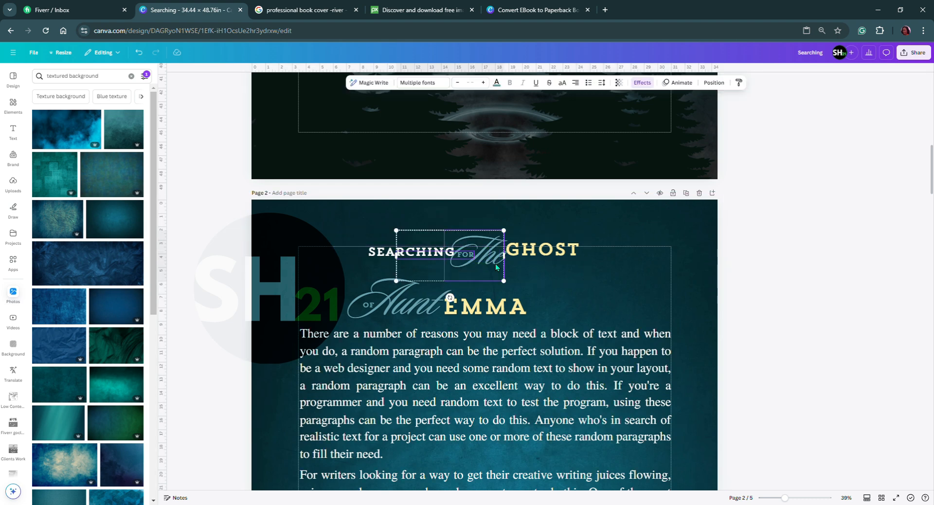
pyautogui.moveTo(484, 271); pyautogui.dragTo(477, 299)
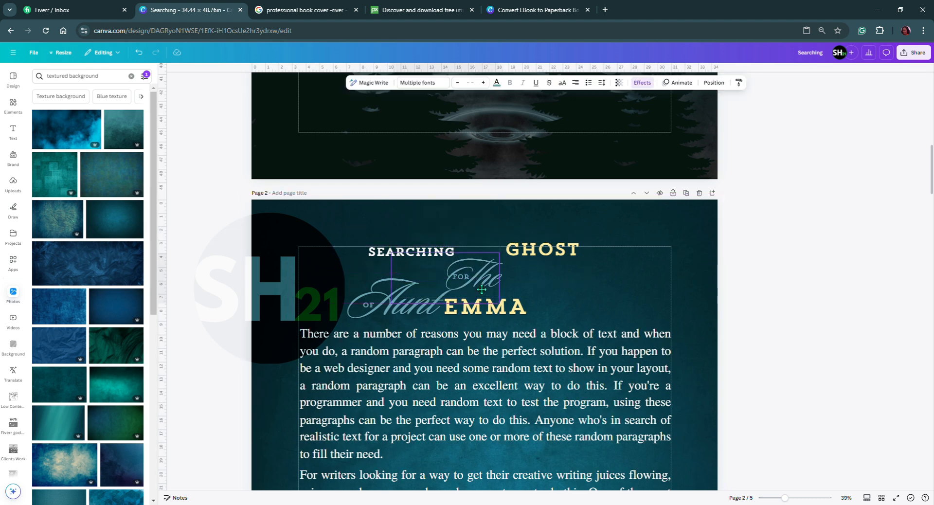
# Lower SEARCHING and GHOST and raise FOR and The slightly so the first title line aligns.
pyautogui.click(400, 256)
pyautogui.moveTo(400, 256); pyautogui.dragTo(399, 276)
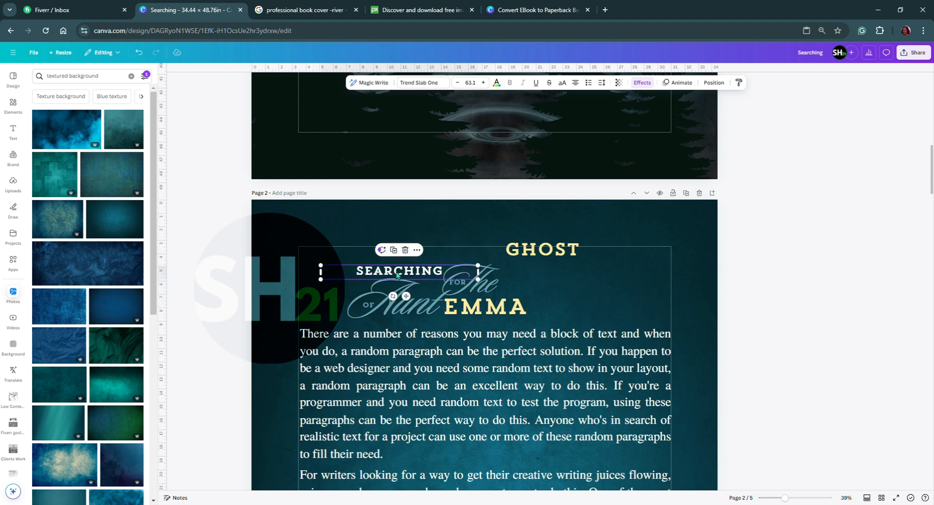
pyautogui.moveTo(542, 253); pyautogui.dragTo(556, 277)
pyautogui.moveTo(487, 281); pyautogui.dragTo(488, 270)
pyautogui.moveTo(544, 278); pyautogui.dragTo(544, 272)
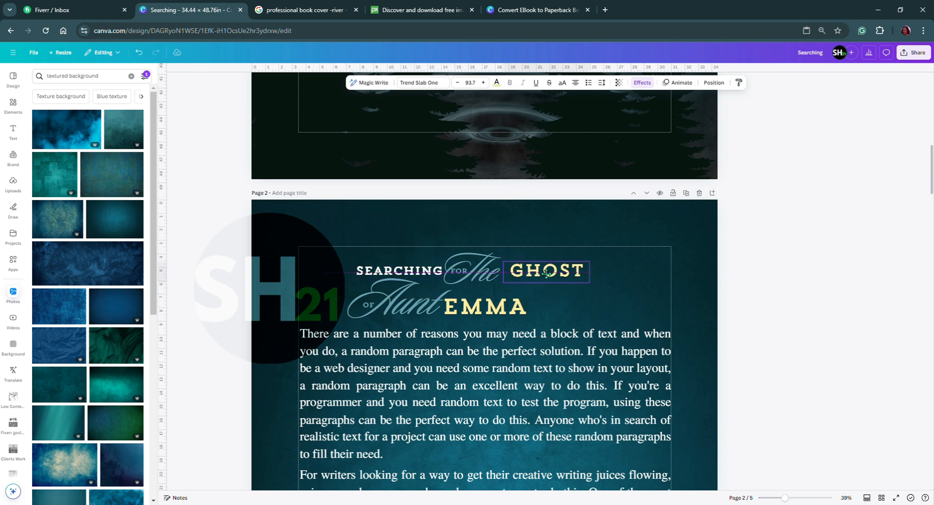
# Narrow EMMA's text box from the left to shift the word right, and move OF and Aunt right beside it.
pyautogui.click(445, 317)
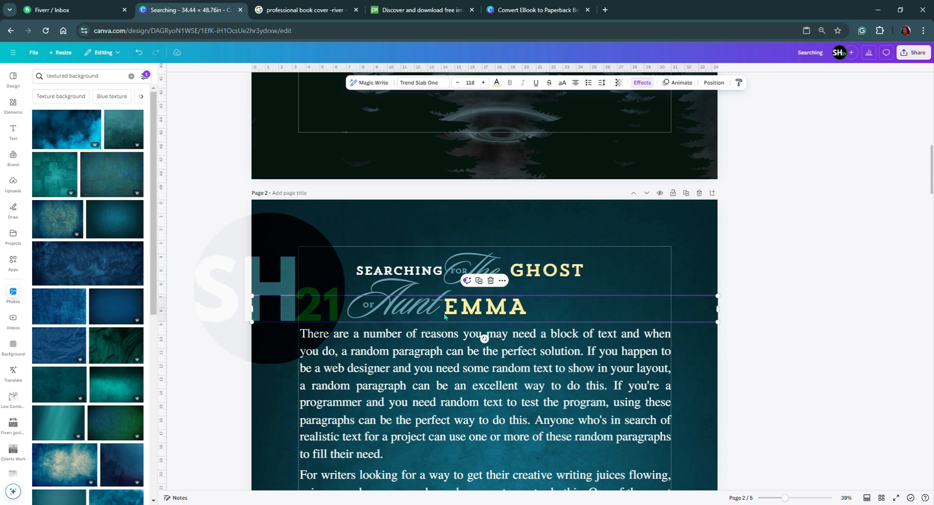
pyautogui.doubleClick(515, 310)
pyautogui.moveTo(256, 313); pyautogui.dragTo(304, 313)
pyautogui.click(351, 291)
pyautogui.click(354, 298)
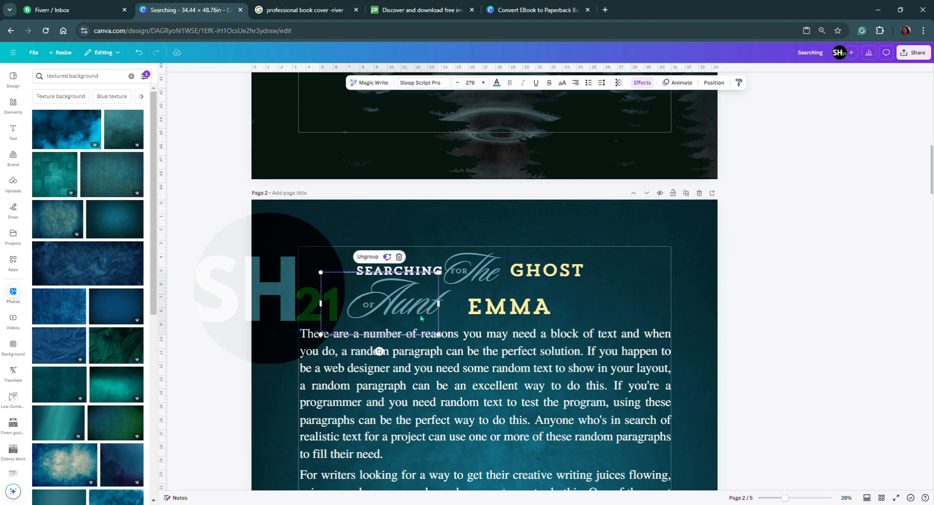
pyautogui.moveTo(400, 291); pyautogui.dragTo(420, 291)
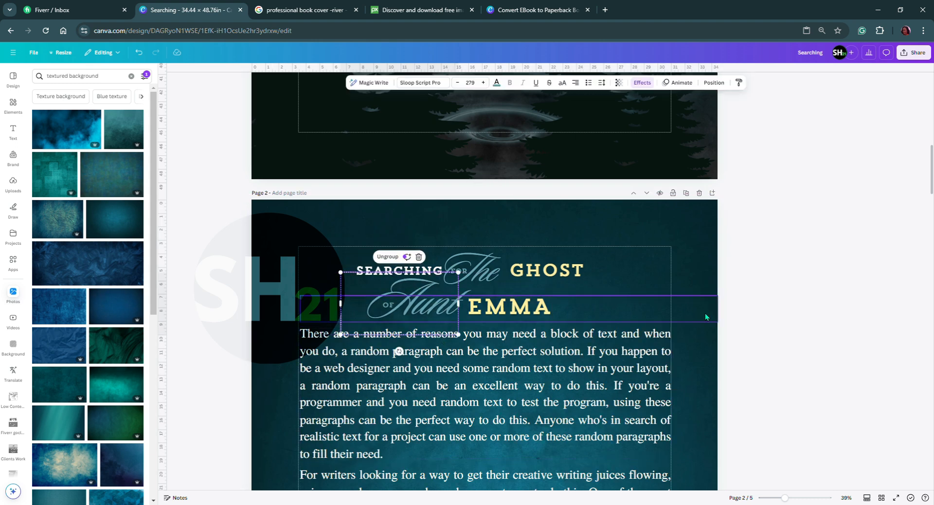
pyautogui.click(804, 307)
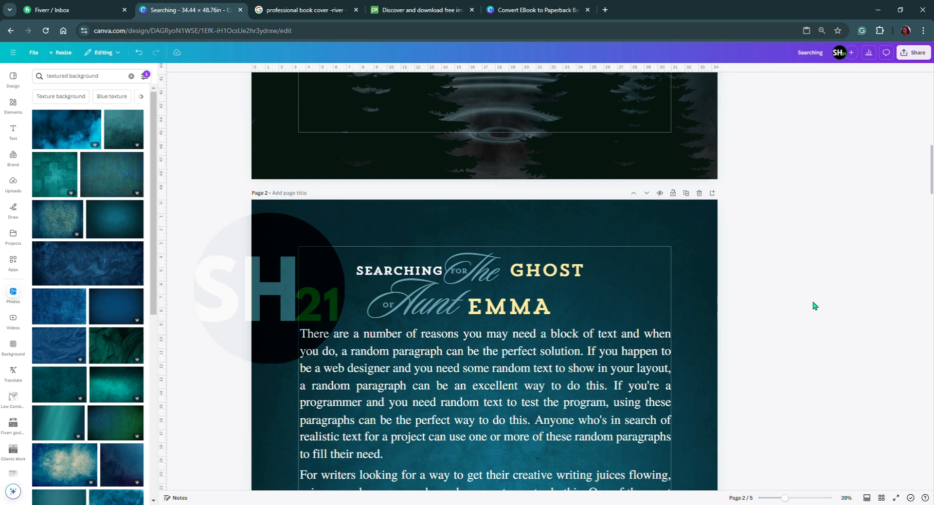
# Group OF, Aunt and EMMA and shift the second title line slightly left.
pyautogui.click(429, 309)
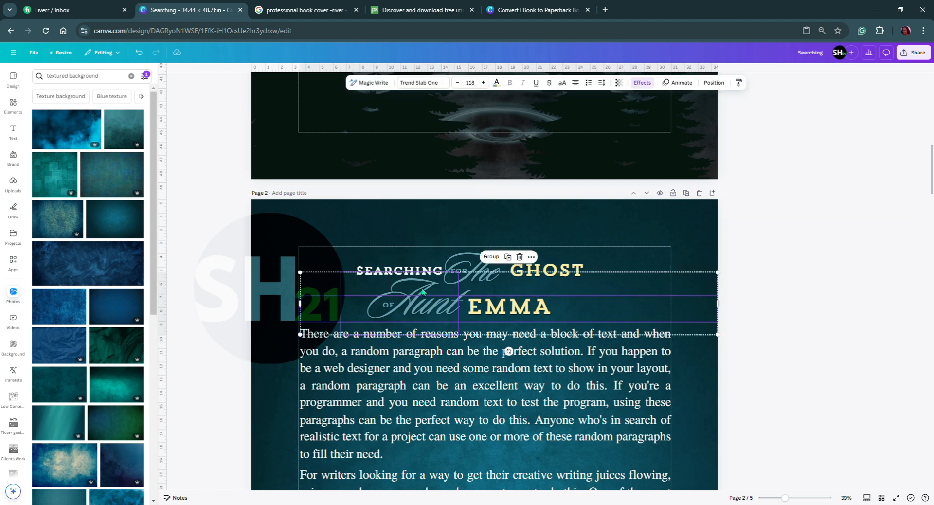
pyautogui.click(768, 308)
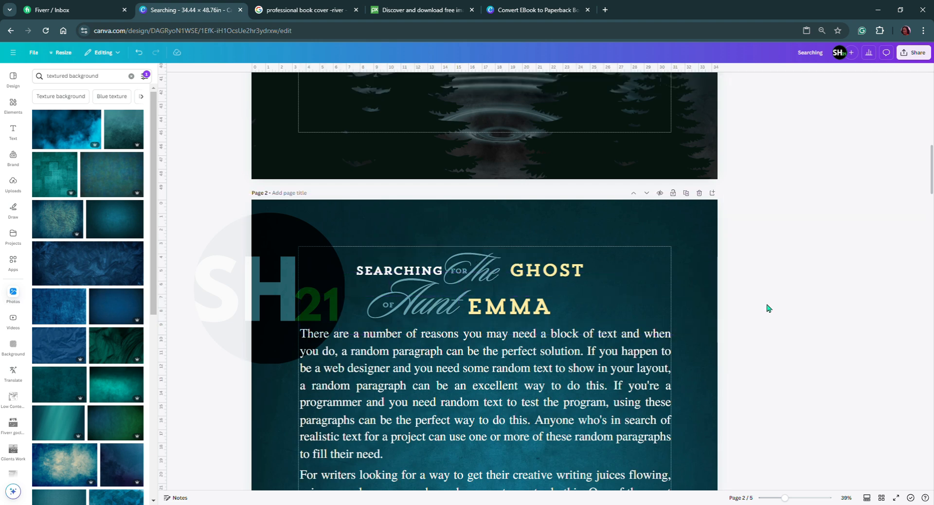
pyautogui.click(488, 309)
pyautogui.moveTo(492, 310); pyautogui.dragTo(486, 308)
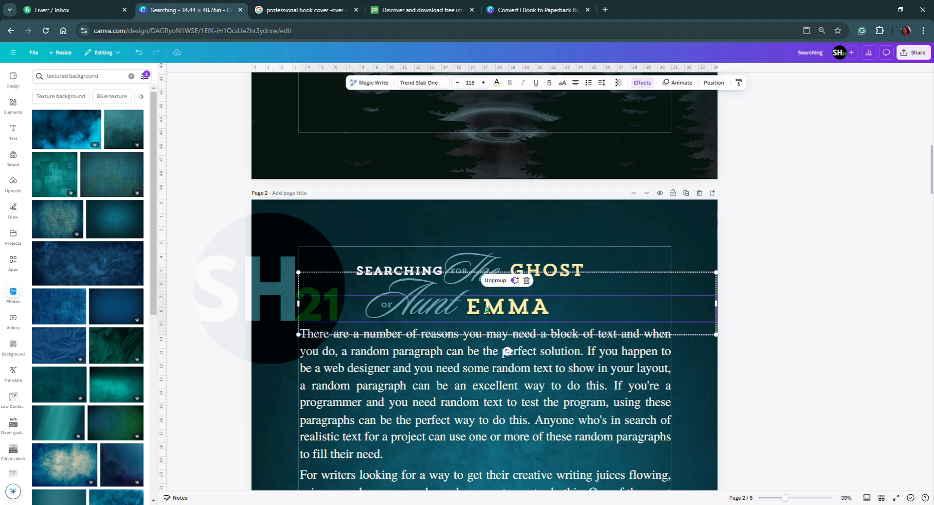
pyautogui.click(796, 329)
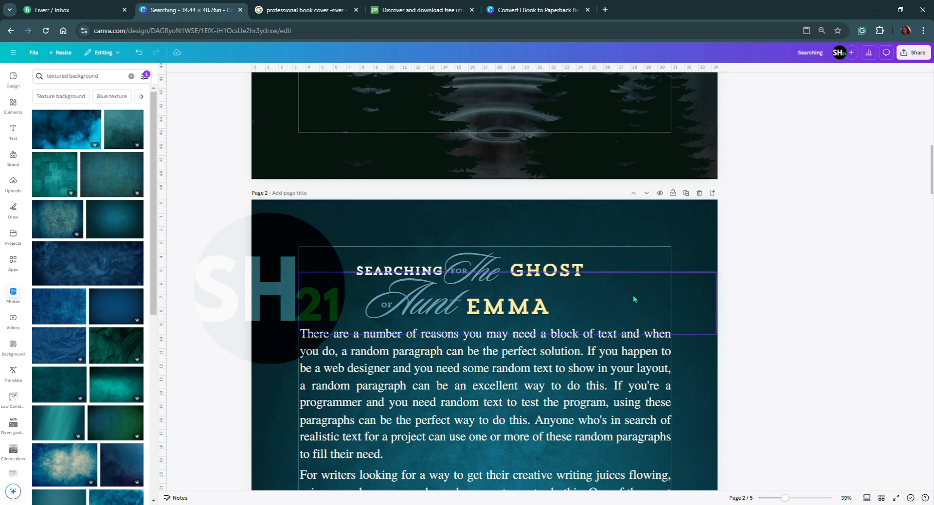
# Ungroup the title elements on the page 1 front cover.
pyautogui.scroll(-6, 539, 290)
pyautogui.scroll(2, 539, 293)
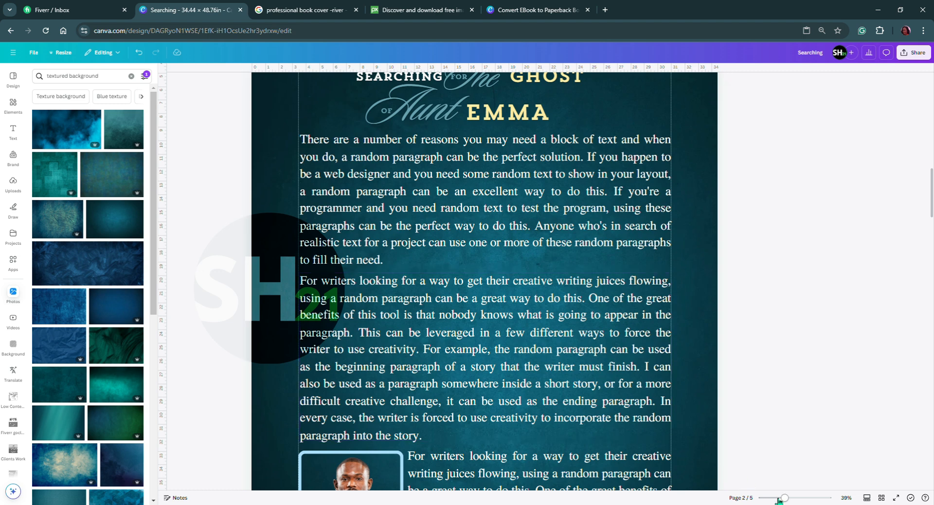
pyautogui.moveTo(784, 498); pyautogui.dragTo(777, 498)
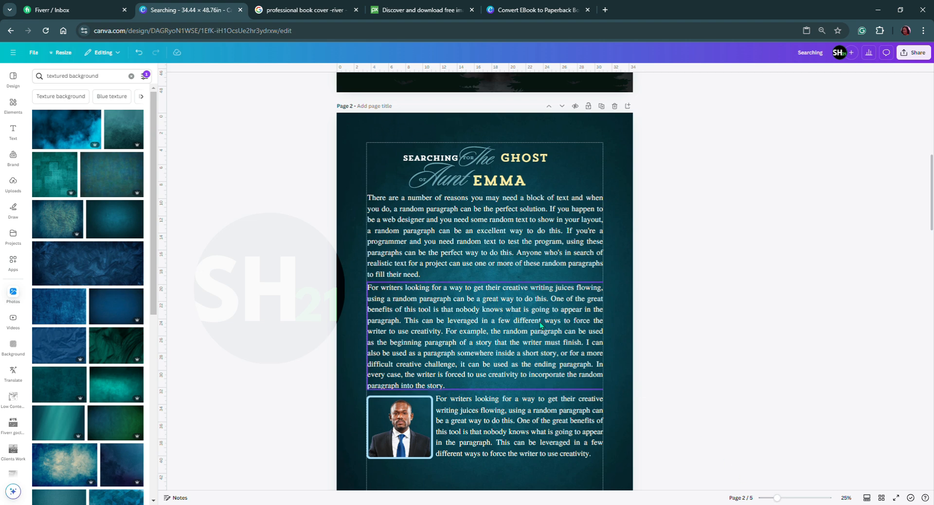
pyautogui.scroll(5, 539, 322)
pyautogui.scroll(3, 540, 322)
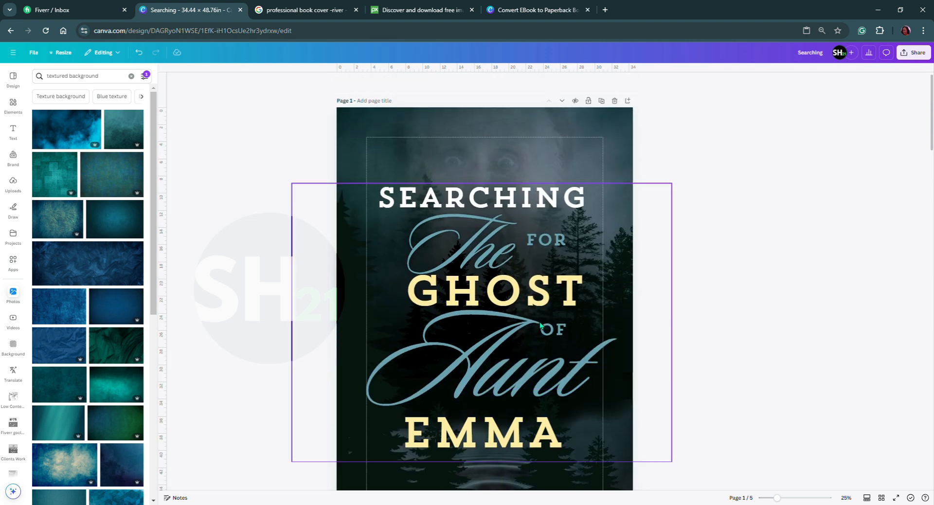
pyautogui.click(489, 218)
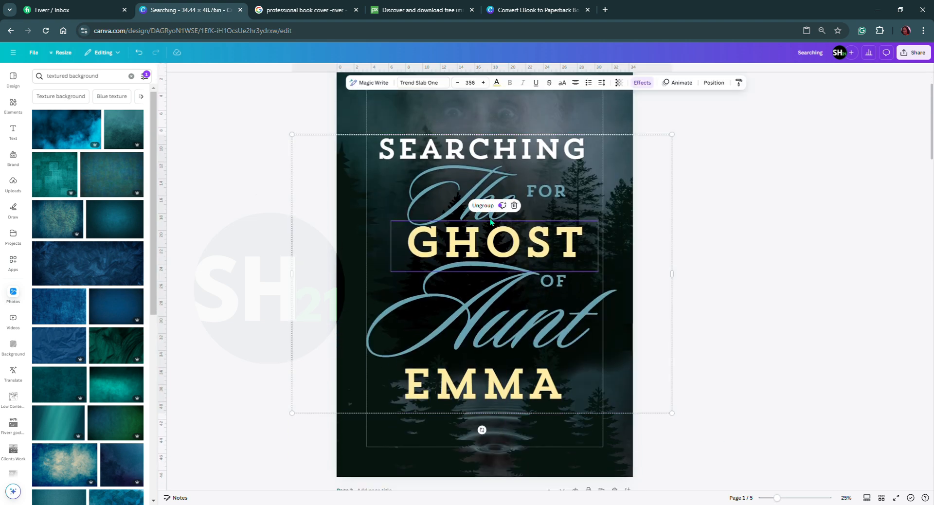
pyautogui.click(743, 278)
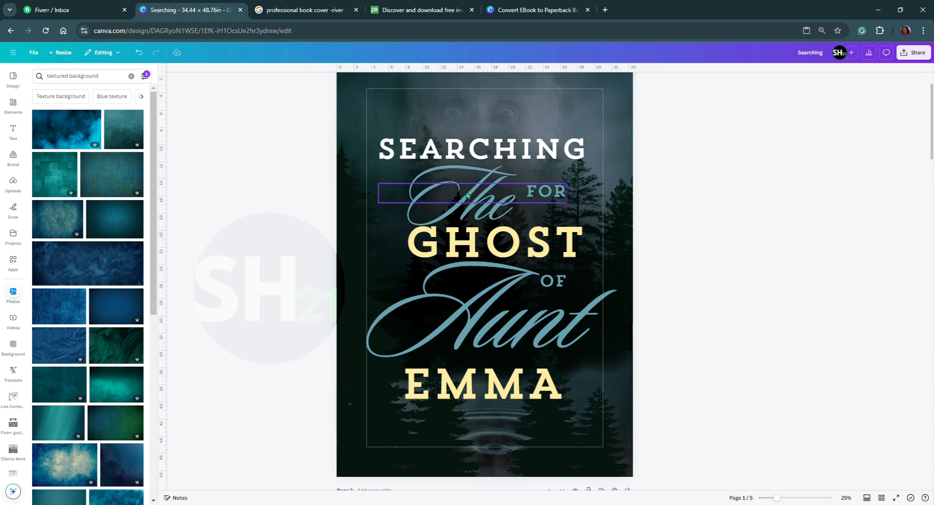
# Move FOR into the left curve of The on the front cover, shrinking it to size 114 and narrowing its text box.
pyautogui.moveTo(538, 196); pyautogui.dragTo(434, 215)
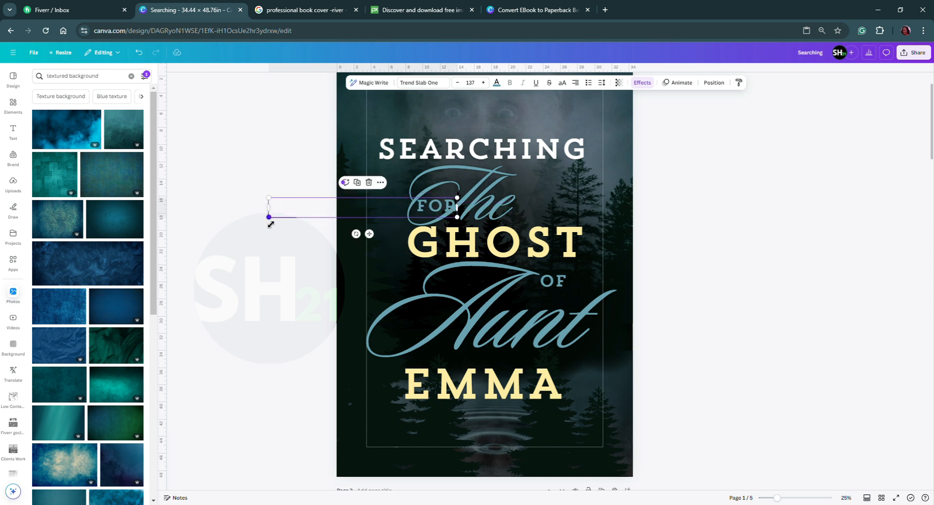
pyautogui.moveTo(273, 224); pyautogui.dragTo(400, 215)
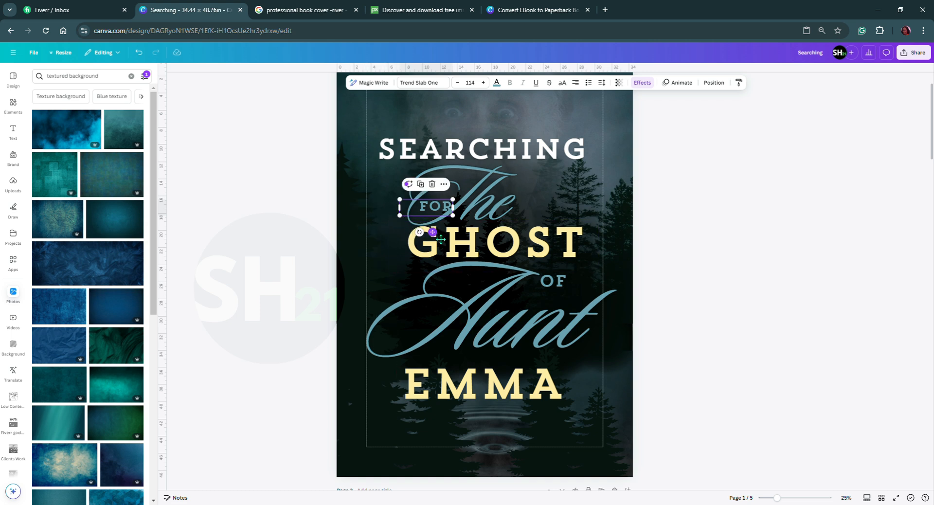
pyautogui.moveTo(441, 239); pyautogui.dragTo(464, 218)
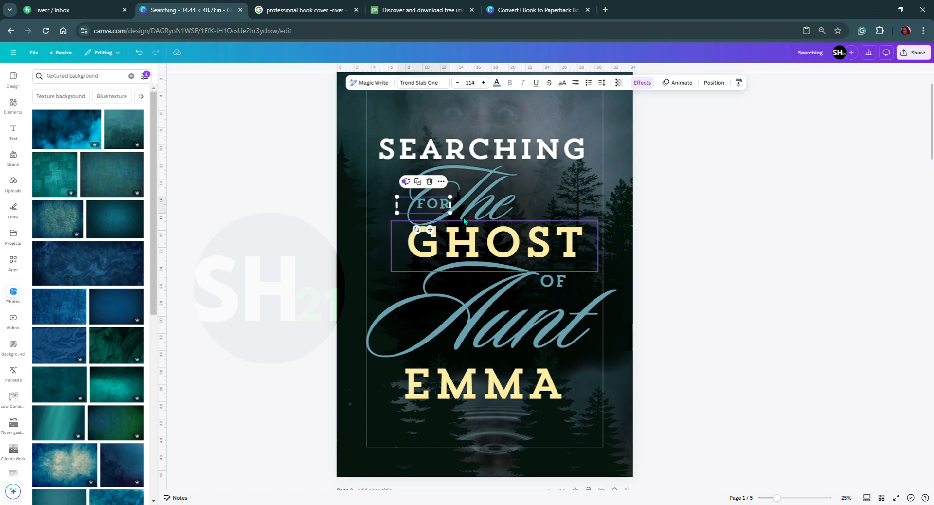
pyautogui.click(696, 280)
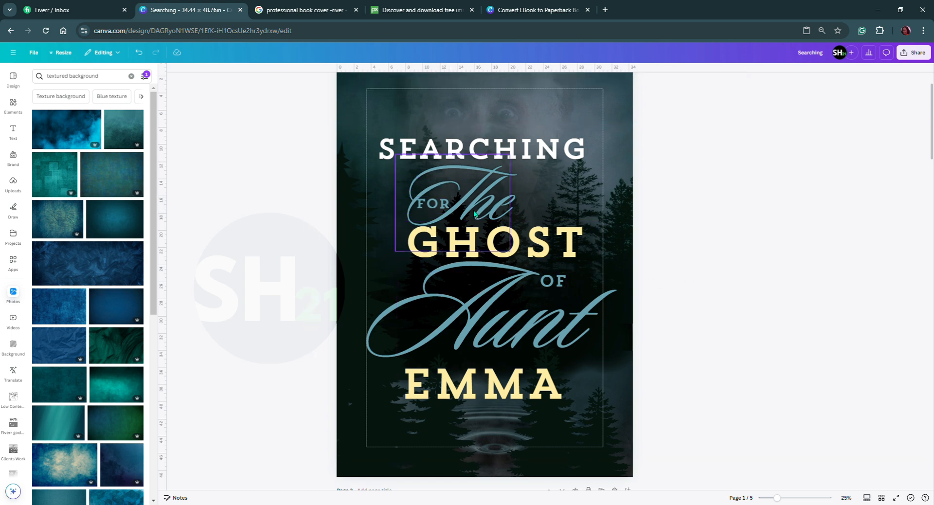
pyautogui.moveTo(437, 203); pyautogui.dragTo(436, 197)
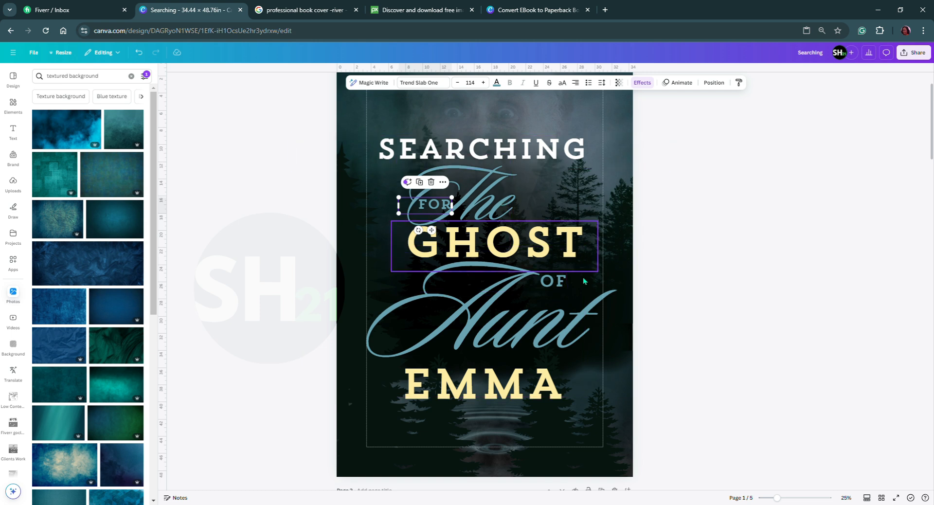
# Narrow the front cover's OF text box and move it into the left curve of Aunt.
pyautogui.click(560, 286)
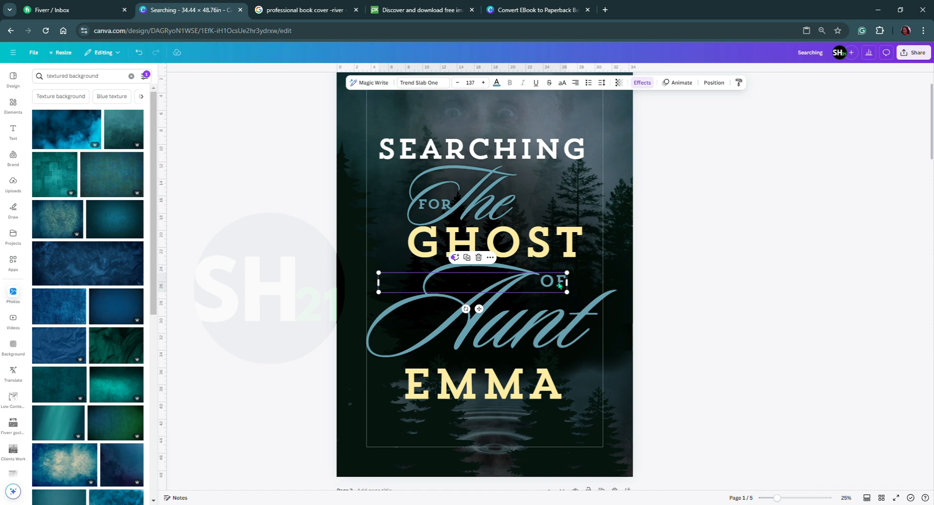
pyautogui.doubleClick(397, 292)
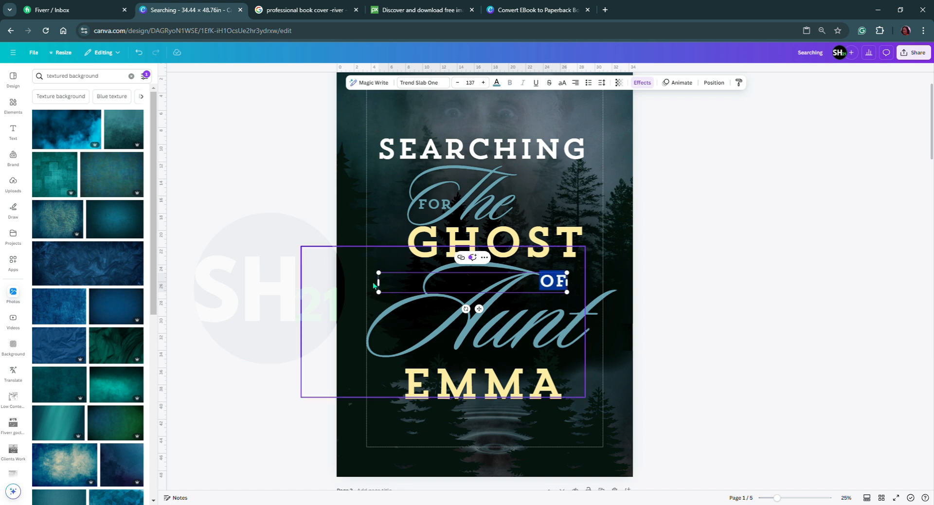
pyautogui.moveTo(379, 283); pyautogui.dragTo(411, 355)
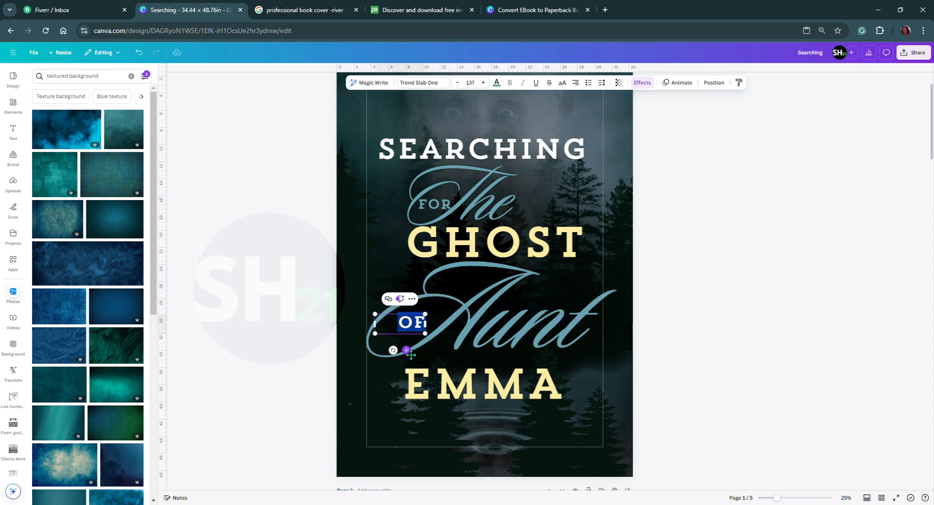
pyautogui.click(722, 352)
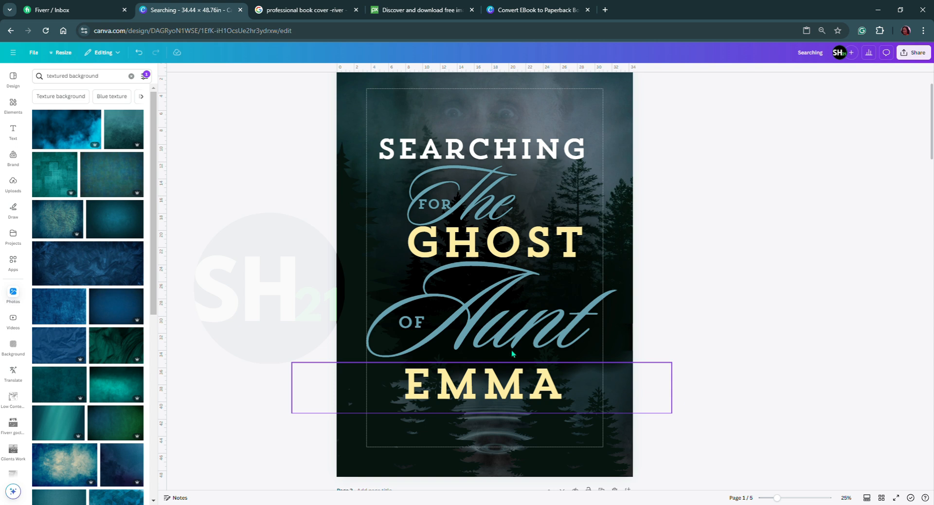
# Group all the title words on the page 1 front cover and ungroup them again.
pyautogui.click(425, 150)
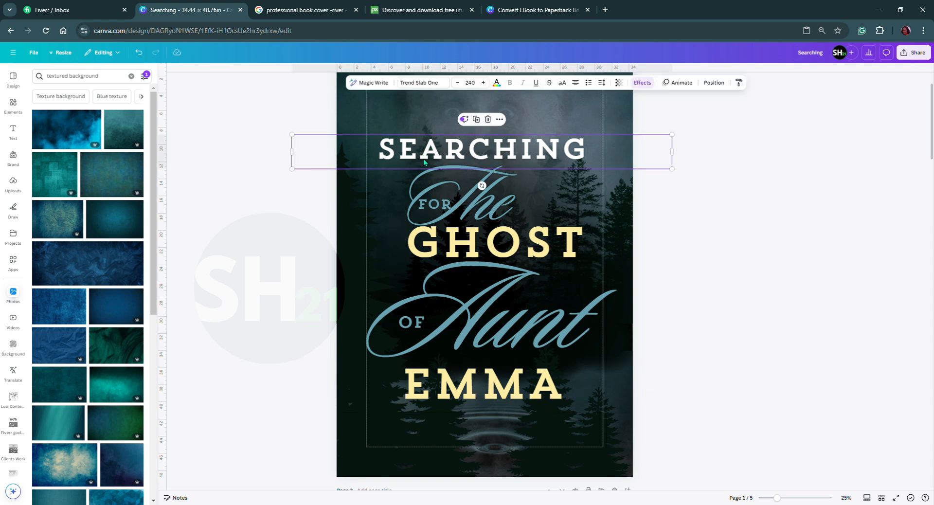
pyautogui.keyDown('shift'); pyautogui.click(432, 183); pyautogui.keyUp('shift')
pyautogui.keyDown('shift'); pyautogui.click(468, 238); pyautogui.keyUp('shift')
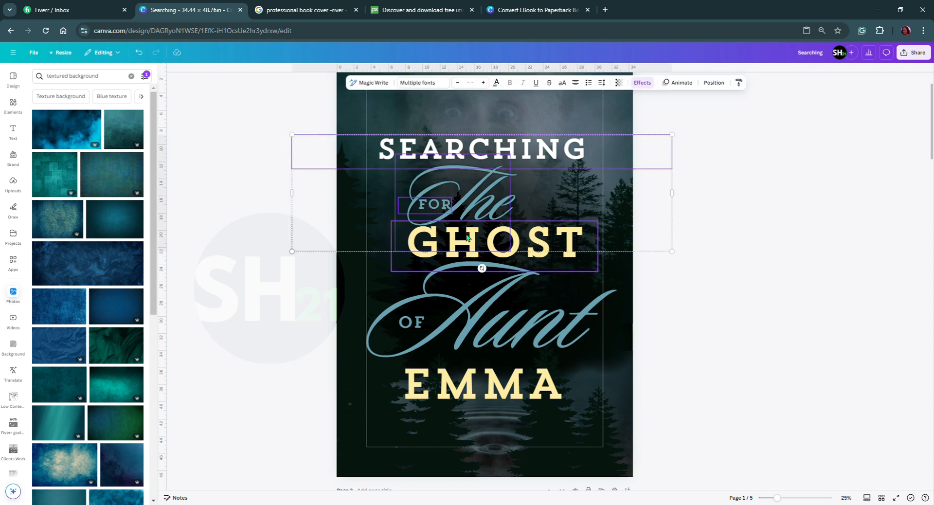
pyautogui.keyDown('shift'); pyautogui.click(485, 299); pyautogui.keyUp('shift')
pyautogui.keyDown('shift'); pyautogui.click(412, 322); pyautogui.keyUp('shift')
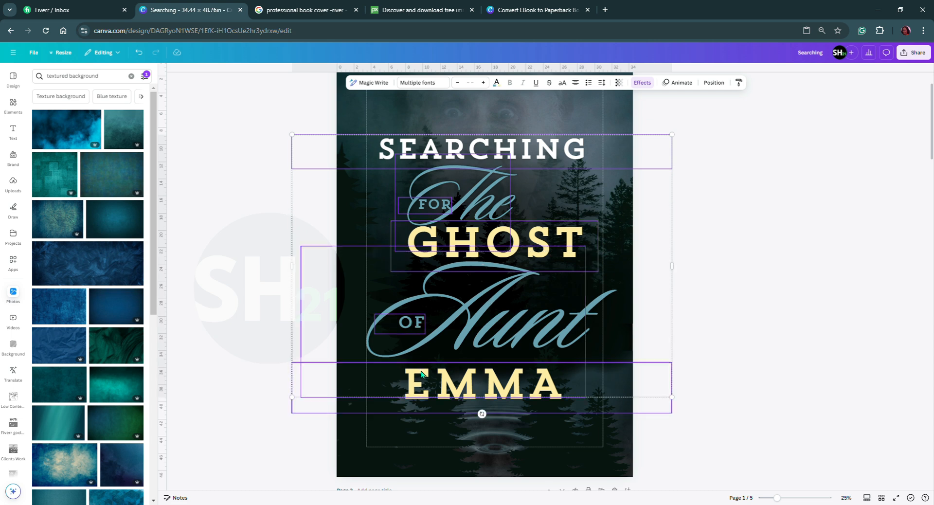
pyautogui.keyDown('shift'); pyautogui.click(422, 379); pyautogui.keyUp('shift')
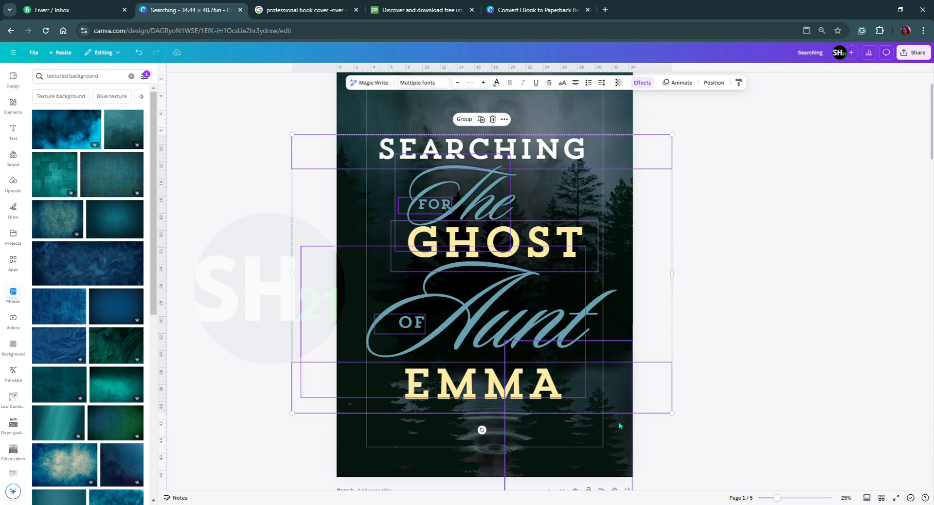
pyautogui.click(464, 120)
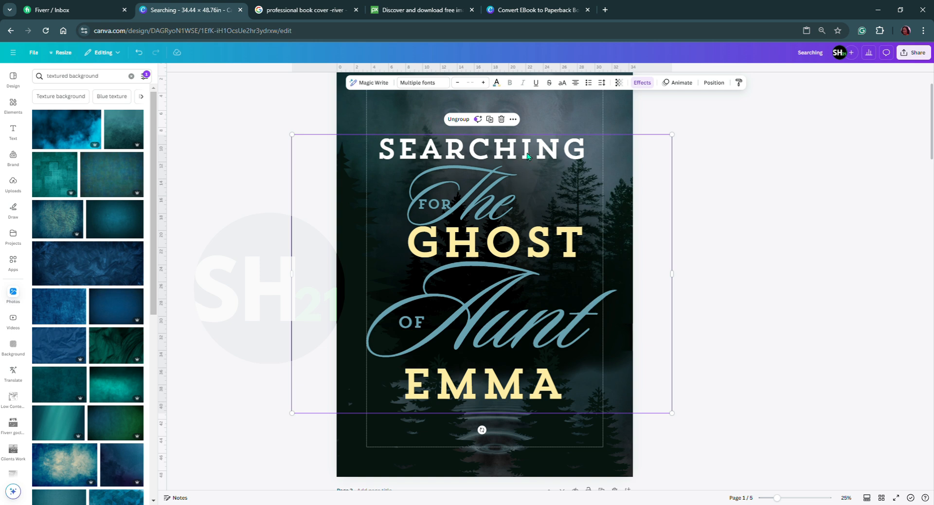
pyautogui.click(462, 122)
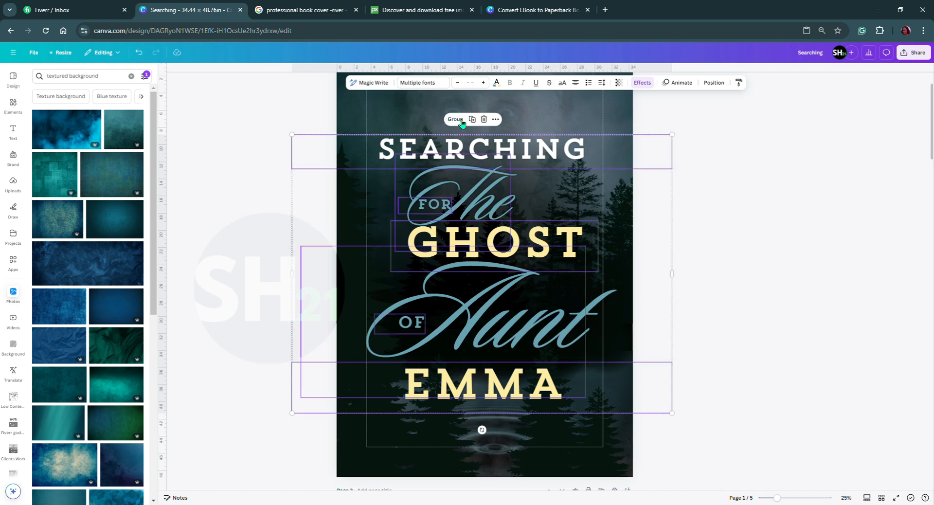
pyautogui.click(734, 234)
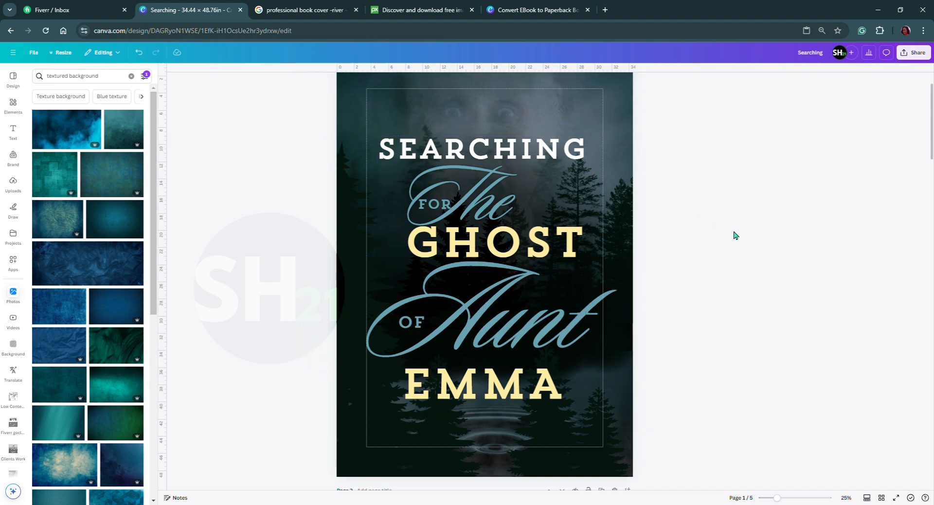
# Narrow the SEARCHING text box on the front cover from both sides to match the page width.
pyautogui.click(559, 156)
pyautogui.moveTo(294, 158); pyautogui.dragTo(343, 160)
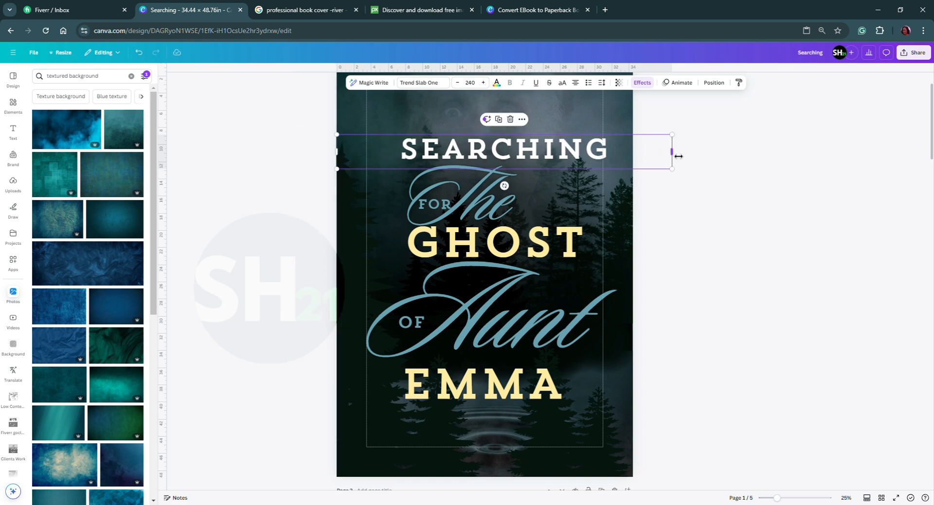
pyautogui.moveTo(670, 153); pyautogui.dragTo(642, 158)
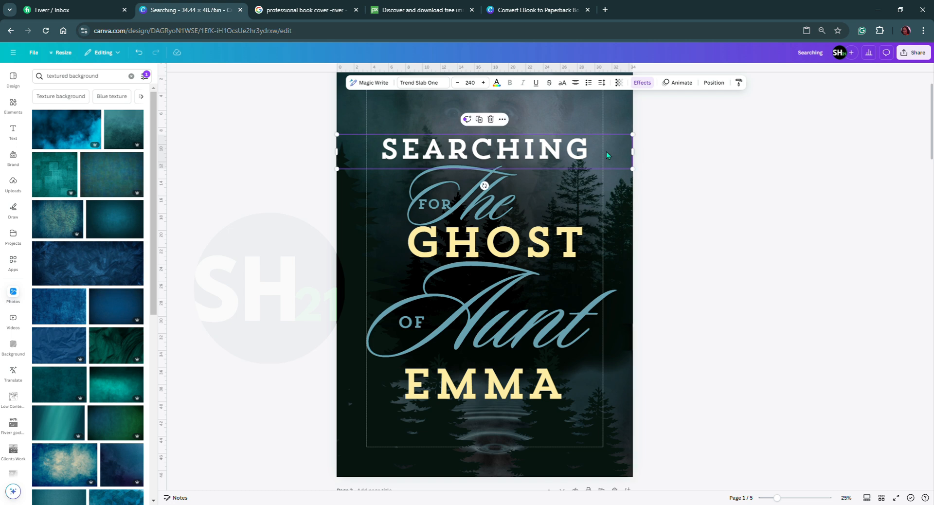
pyautogui.doubleClick(602, 158)
pyautogui.click(601, 158)
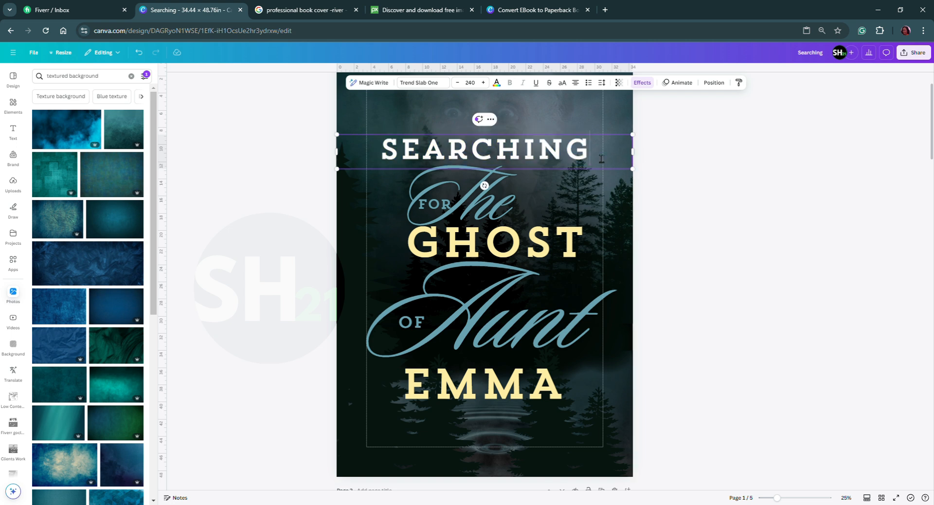
pyautogui.press('BackSpace')
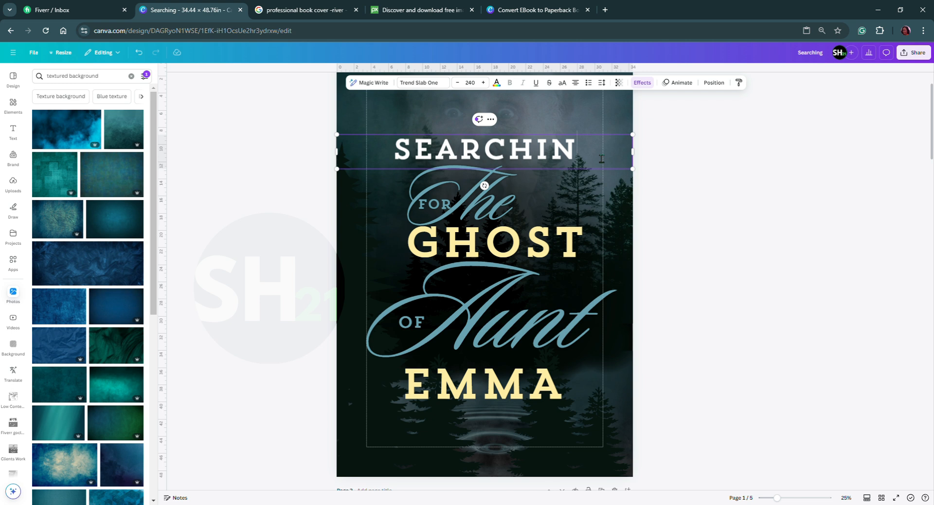
pyautogui.hotkey('ctrl', 'z')
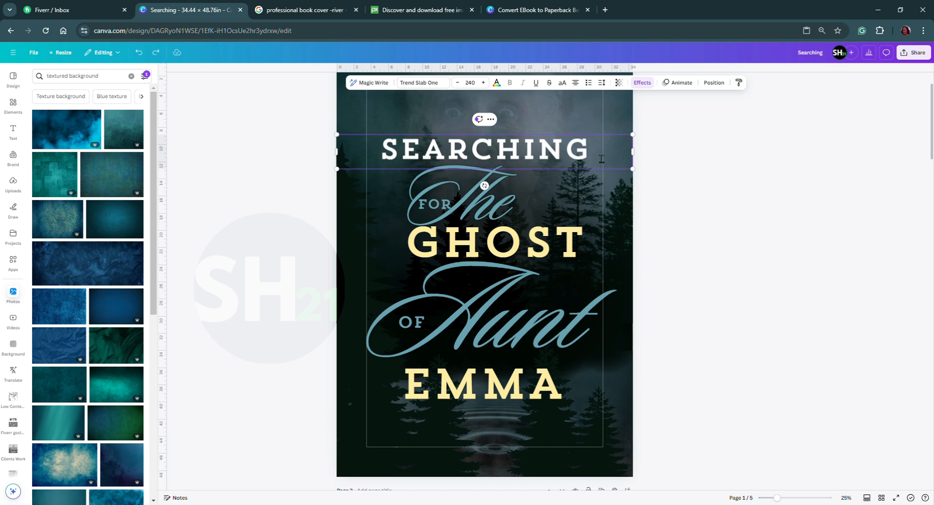
pyautogui.click(387, 158)
pyautogui.press('Escape')
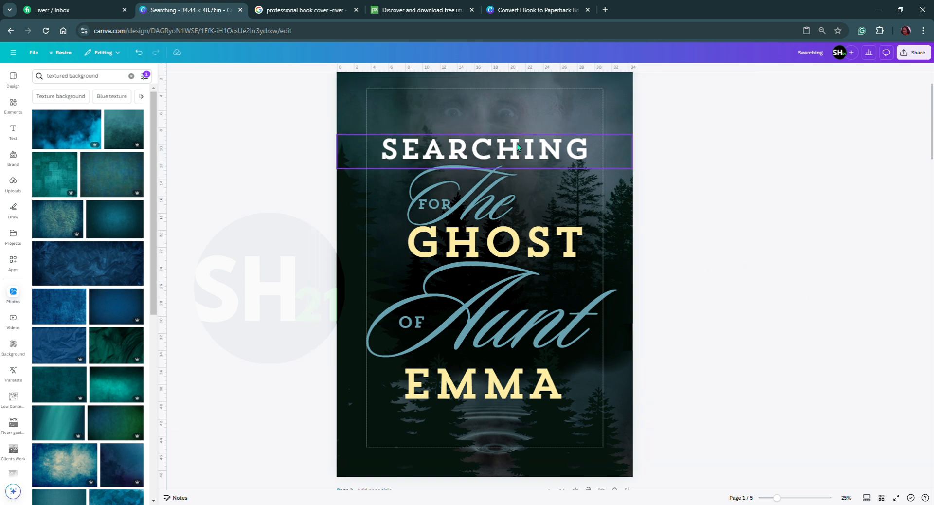
# Group SEARCHING, The, GHOST, Aunt and EMMA on the page 1 front cover.
pyautogui.click(518, 147)
pyautogui.keyDown('shift'); pyautogui.click(464, 207); pyautogui.keyUp('shift')
pyautogui.keyDown('shift'); pyautogui.click(442, 265); pyautogui.keyUp('shift')
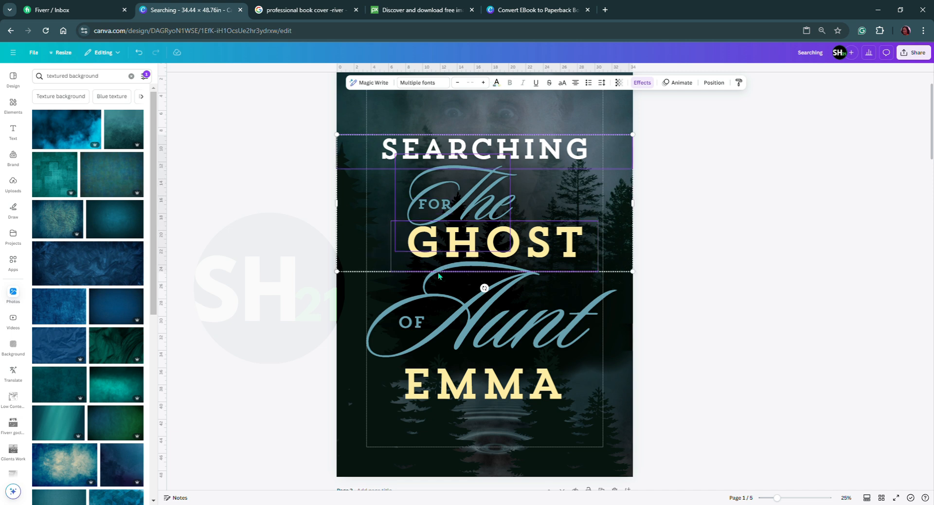
pyautogui.keyDown('shift'); pyautogui.click(437, 305); pyautogui.keyUp('shift')
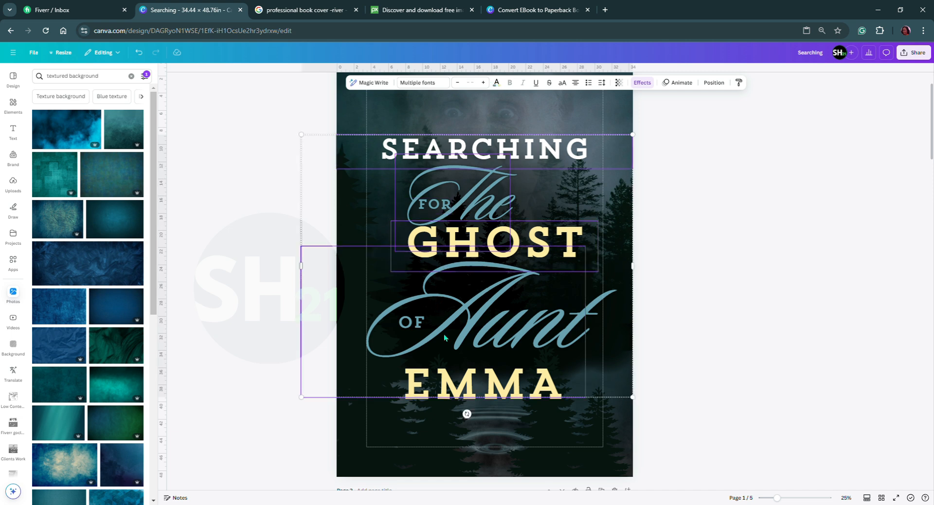
pyautogui.keyDown('shift'); pyautogui.click(457, 388); pyautogui.keyUp('shift')
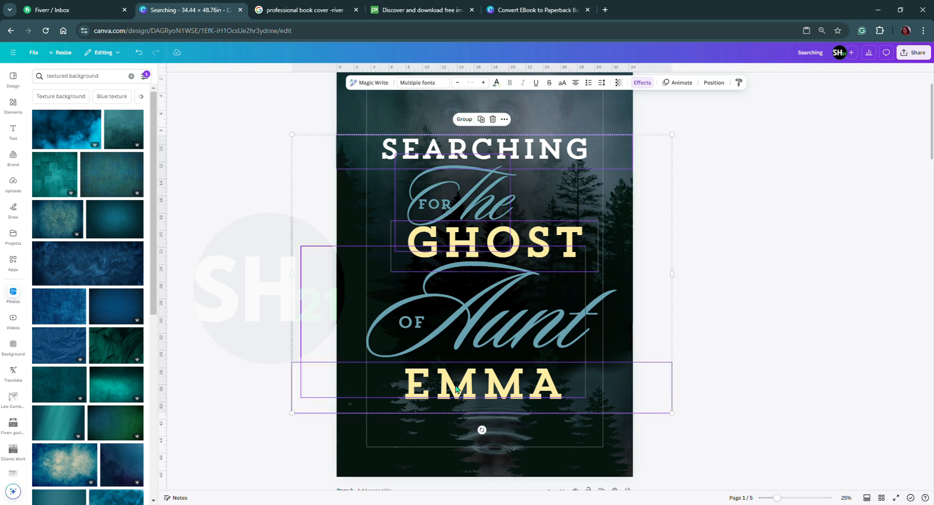
pyautogui.click(466, 120)
# Review the front and back covers at a reduced zoom, checking the back text and author photo against the Convert EBook to Paperback Book design.
pyautogui.scroll(2, 550, 293)
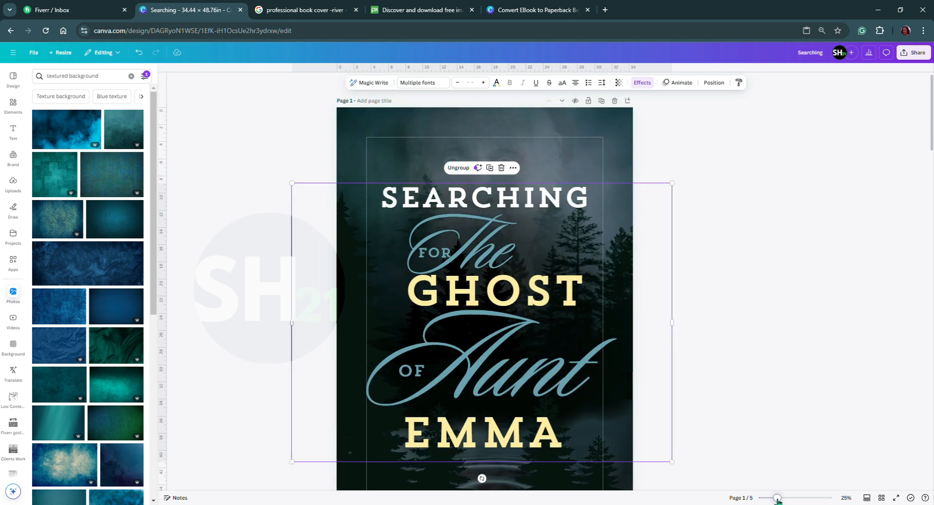
pyautogui.moveTo(777, 499); pyautogui.dragTo(773, 499)
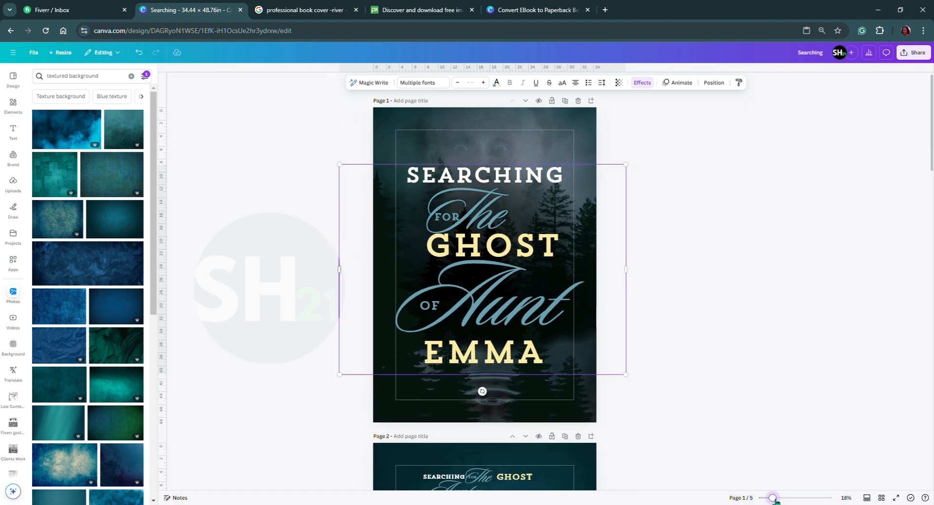
pyautogui.scroll(-4, 711, 372)
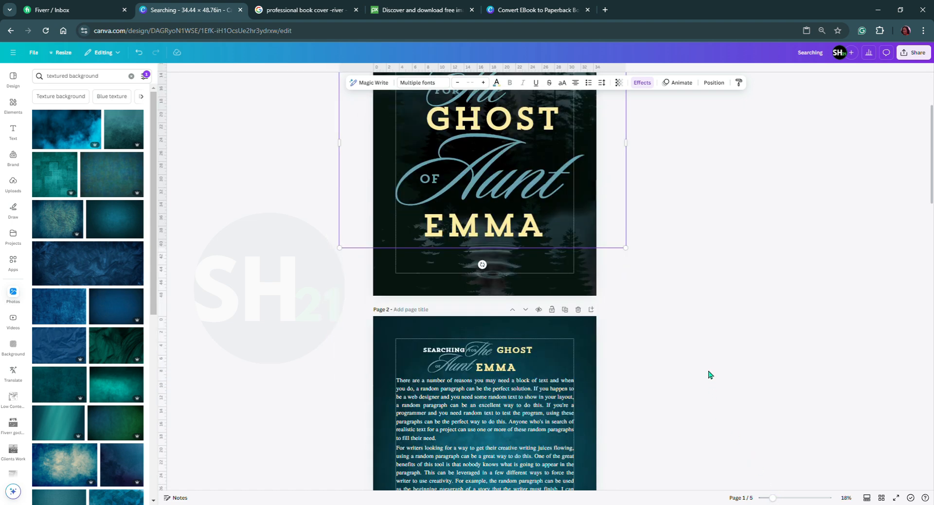
pyautogui.scroll(-2, 641, 336)
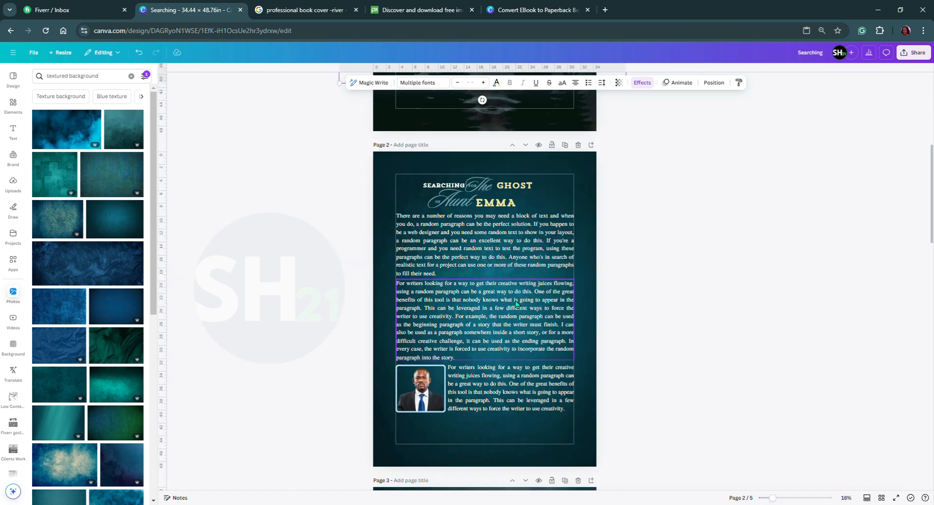
pyautogui.scroll(-2, 488, 351)
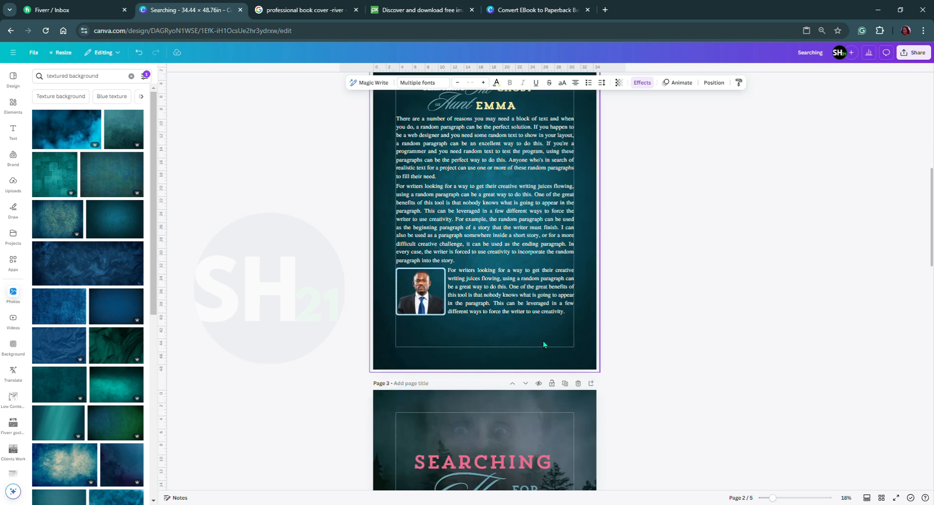
pyautogui.scroll(2, 540, 340)
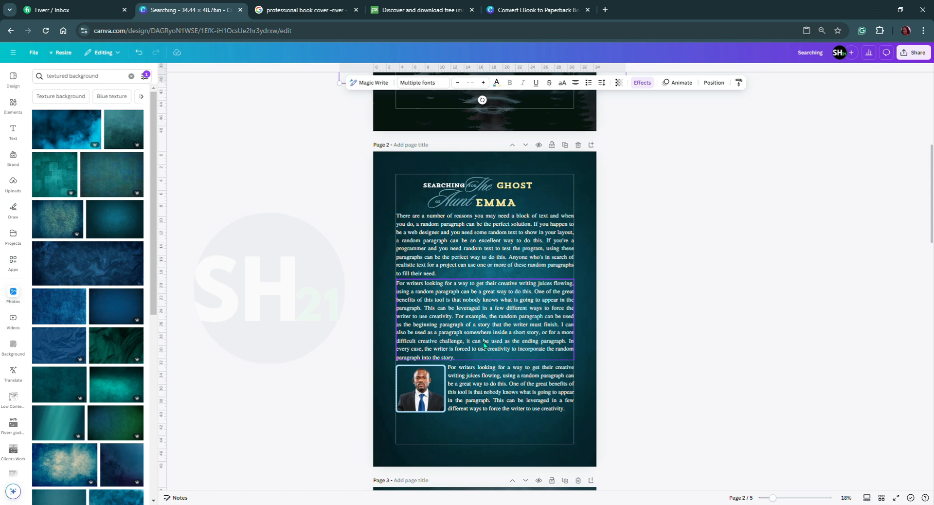
pyautogui.scroll(1, 506, 269)
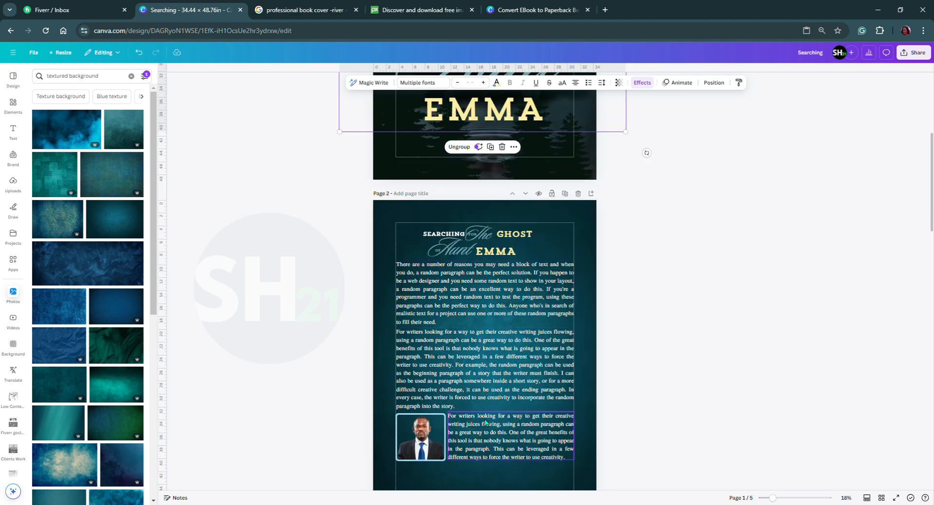
pyautogui.click(421, 446)
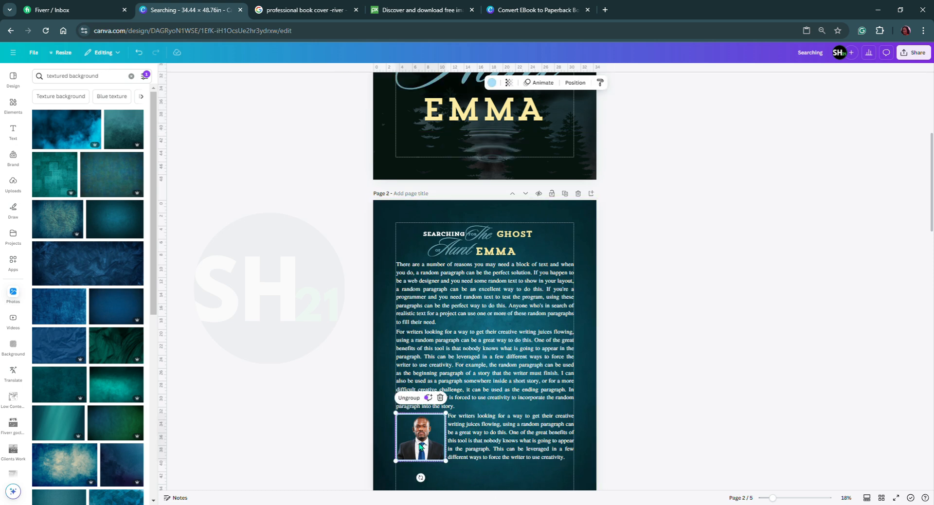
pyautogui.click(528, 10)
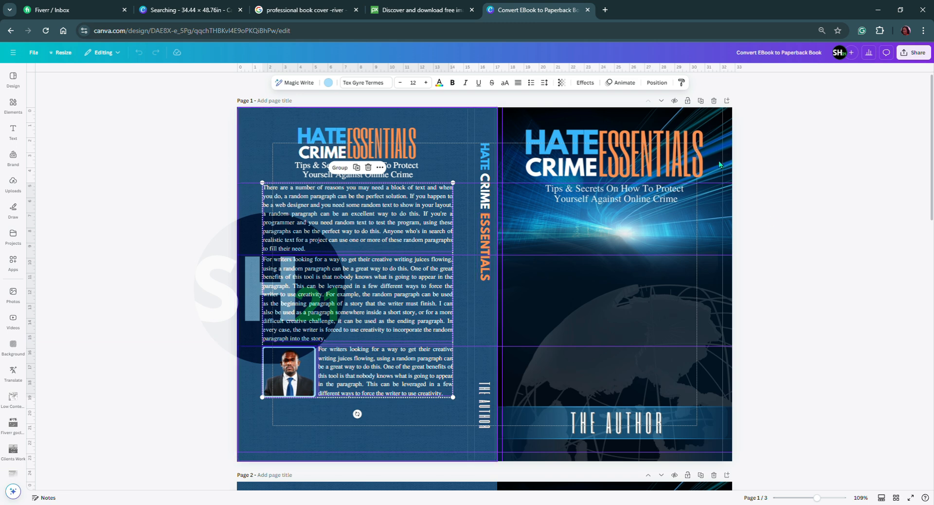
pyautogui.click(187, 9)
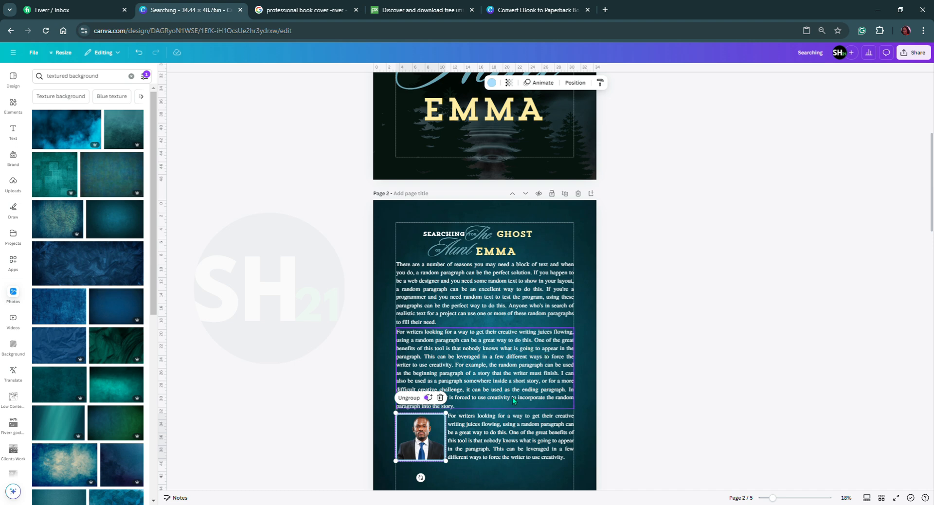
pyautogui.scroll(-5, 512, 397)
pyautogui.scroll(5, 490, 349)
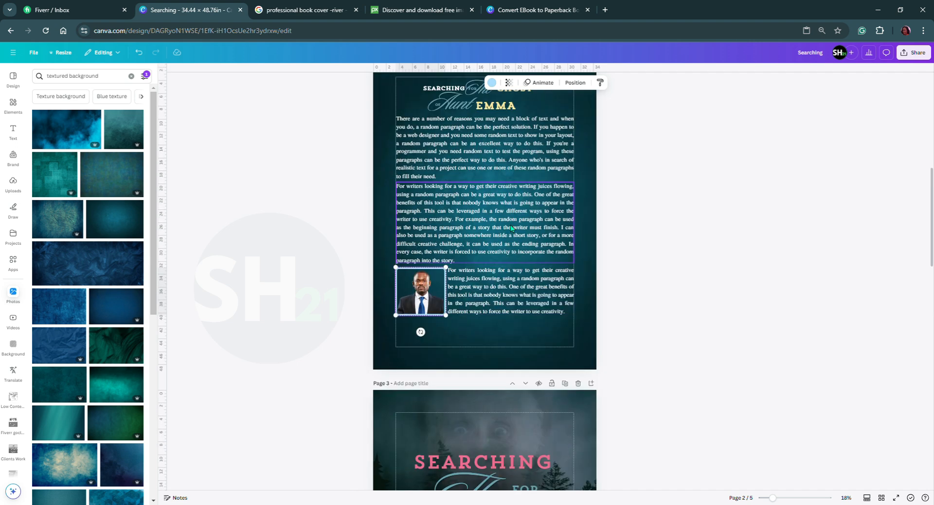
pyautogui.scroll(5, 511, 229)
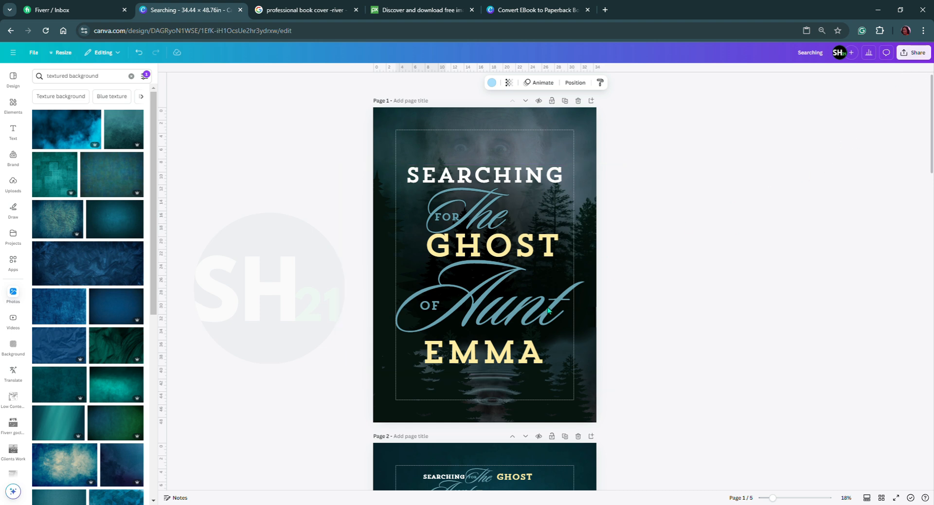
# Download only the current page, page 1, as a PNG at size 1.
pyautogui.click(914, 52)
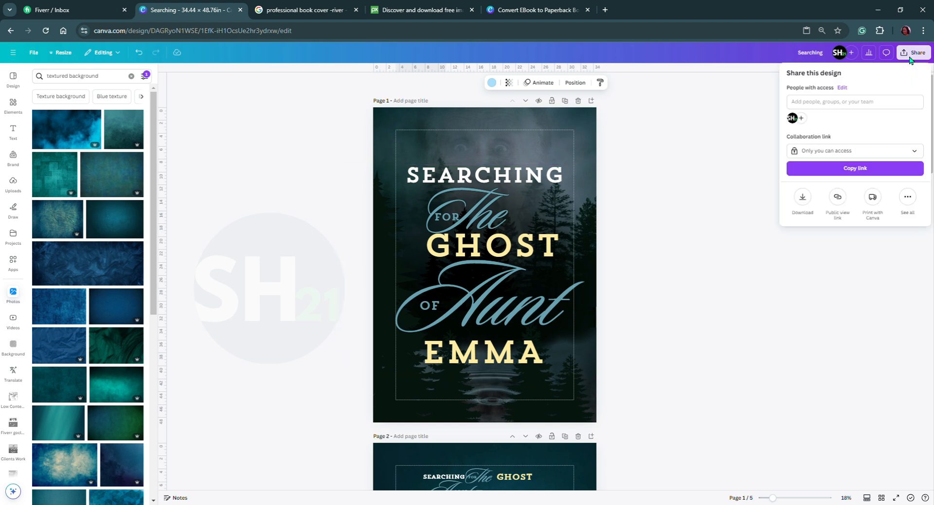
pyautogui.click(803, 197)
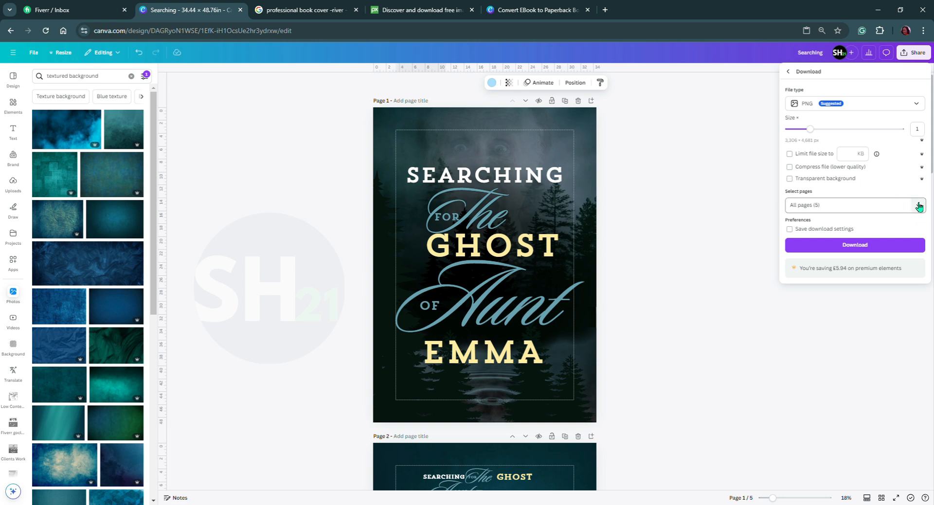
pyautogui.click(918, 105)
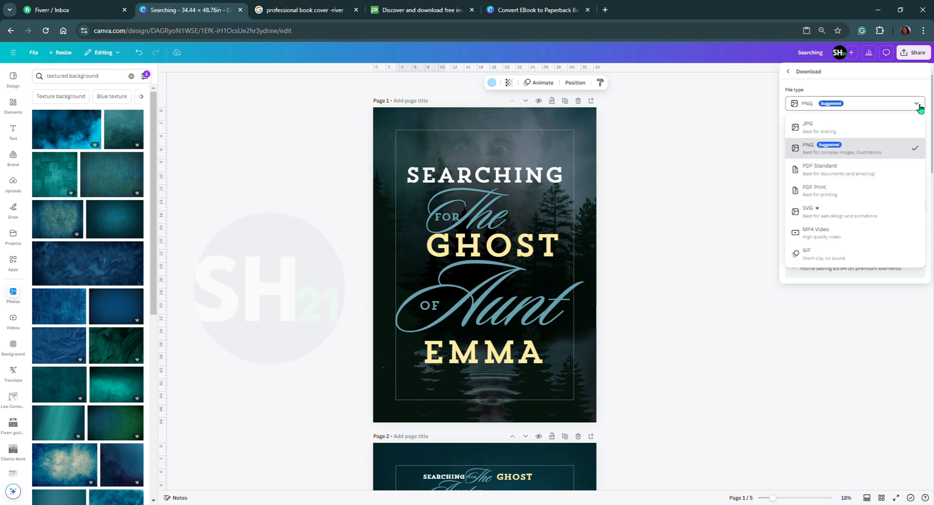
pyautogui.click(817, 150)
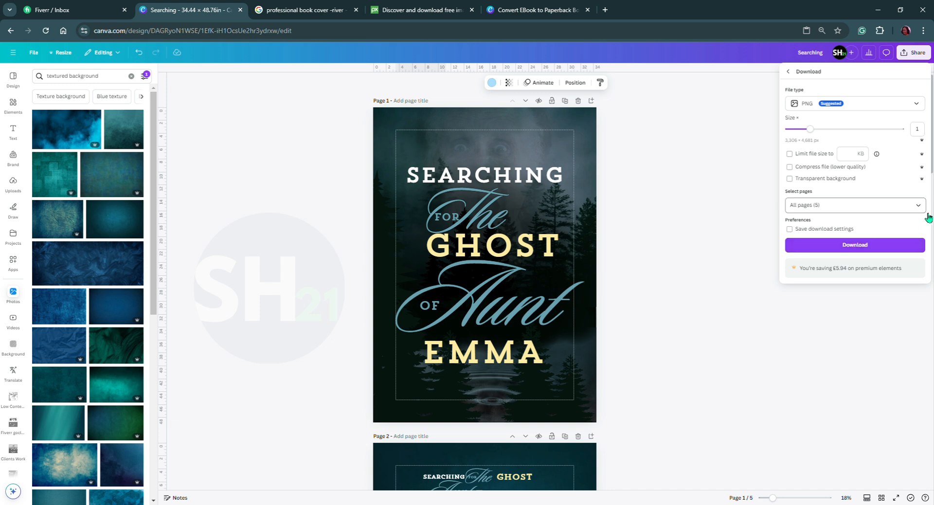
pyautogui.click(915, 208)
pyautogui.click(828, 226)
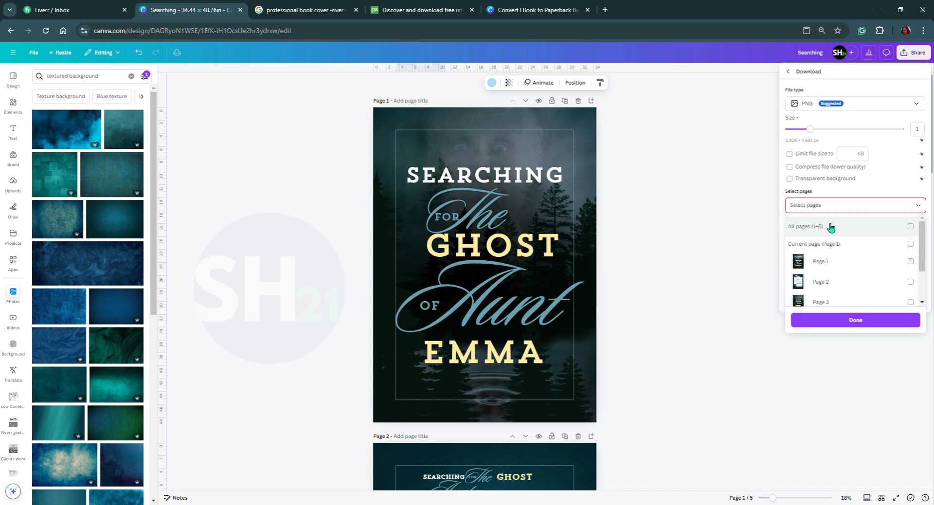
pyautogui.click(828, 243)
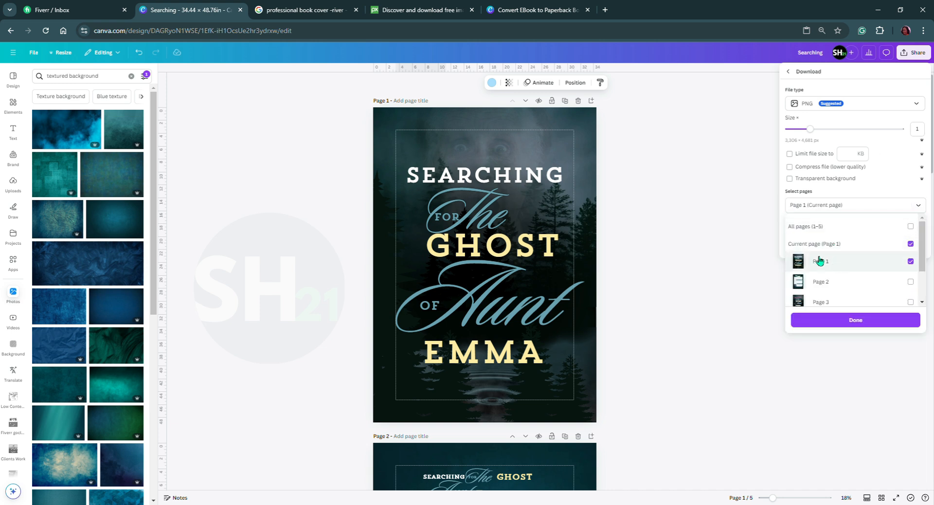
pyautogui.click(854, 321)
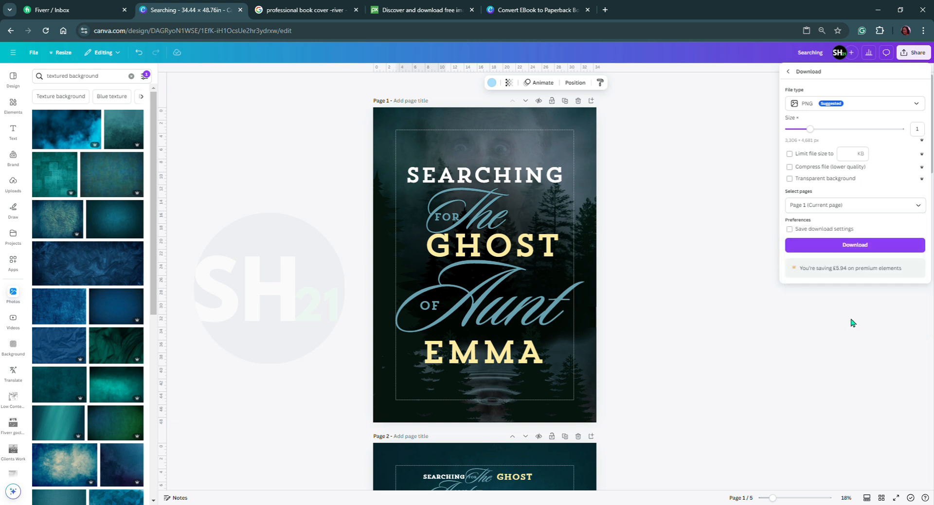
pyautogui.click(859, 244)
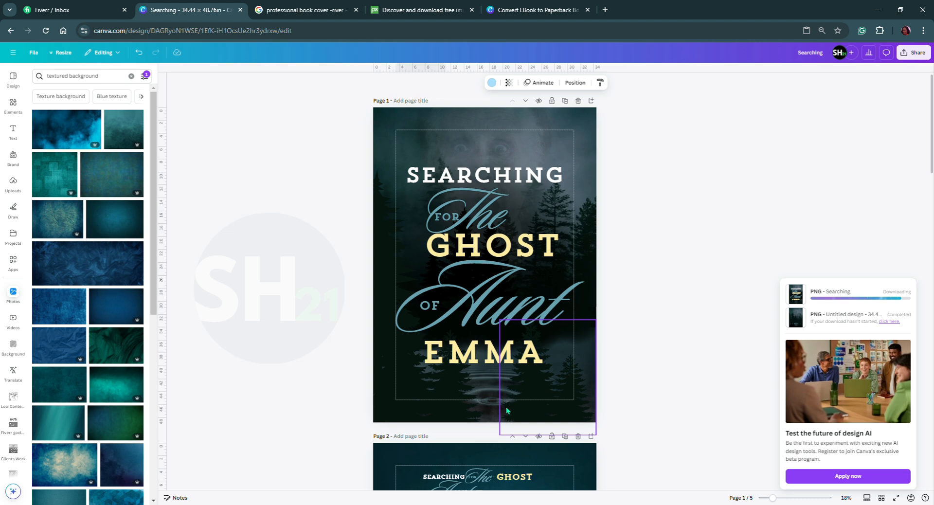
# Add a heading below EMMA on the page 1 front cover and replace its text with the placeholder author name.
pyautogui.click(14, 132)
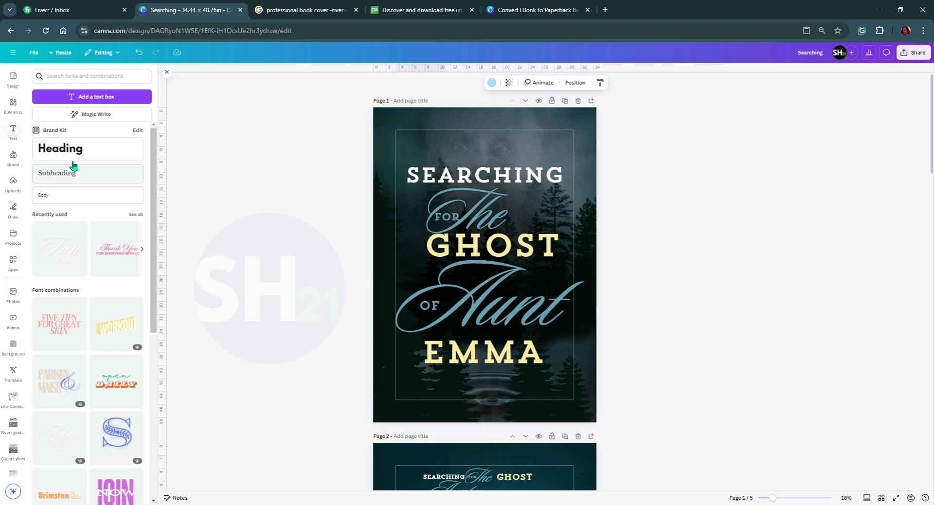
pyautogui.click(73, 160)
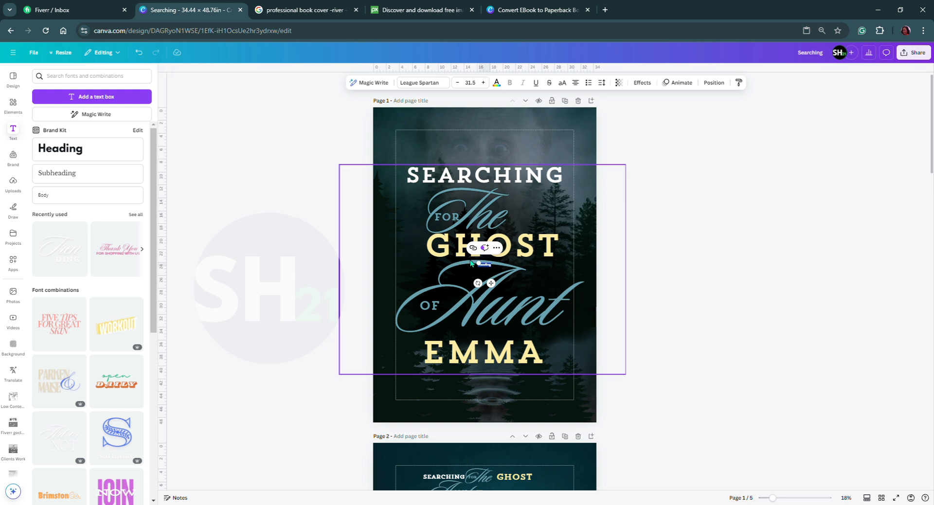
pyautogui.moveTo(484, 266); pyautogui.dragTo(382, 236)
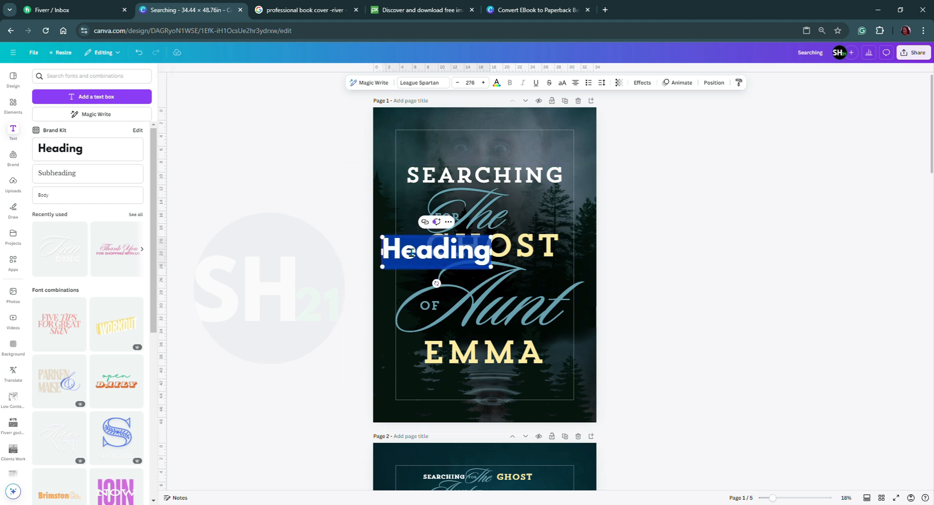
pyautogui.moveTo(417, 256); pyautogui.dragTo(452, 402)
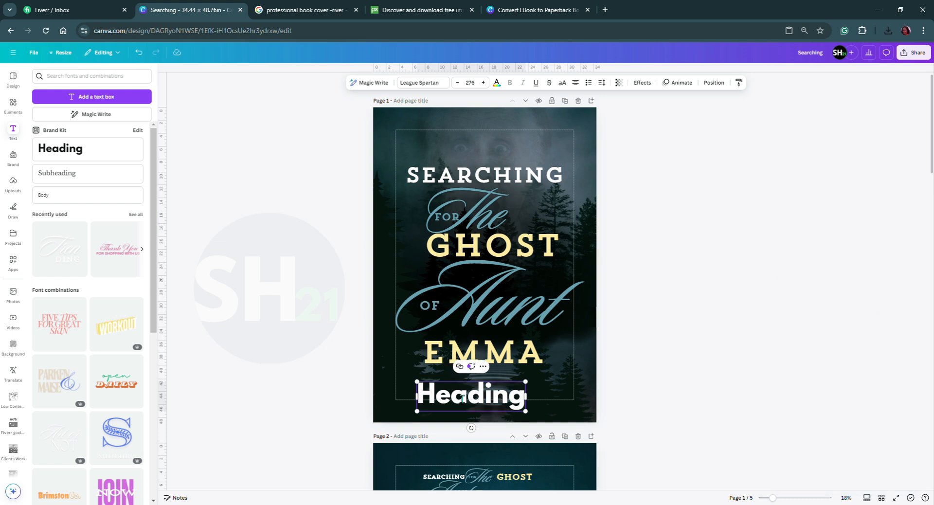
pyautogui.doubleClick(462, 400)
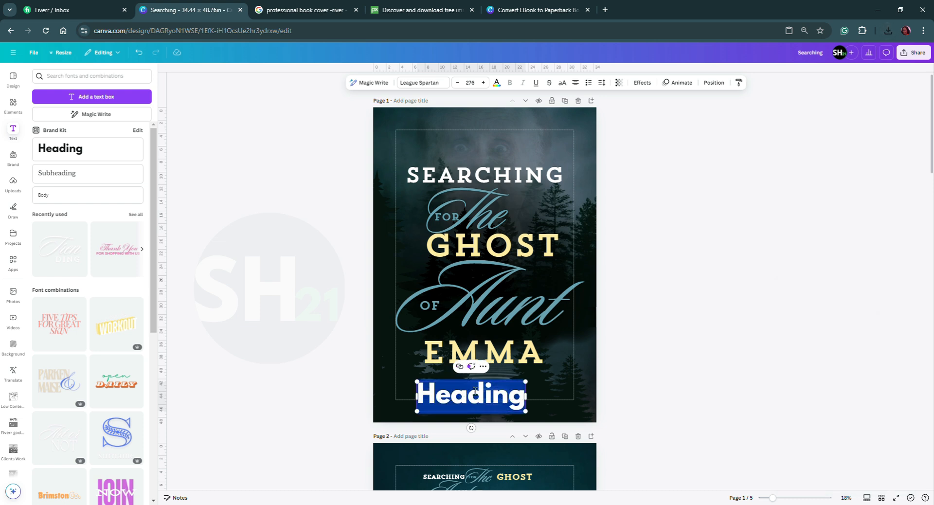
pyautogui.write('Jane')
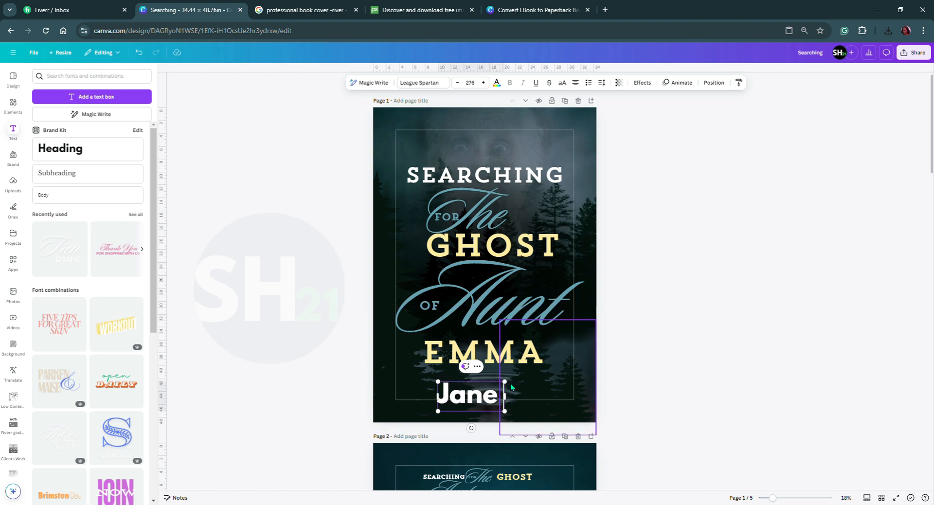
pyautogui.write(' Doe')
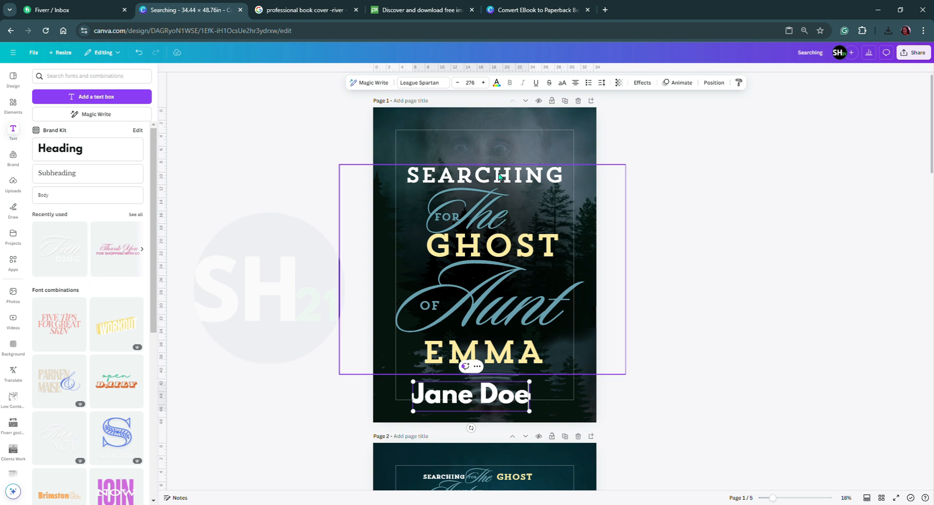
# Set the author name in SEARCHING's font, Trend Slab One, and tighten its letter spacing to -174.
pyautogui.click(460, 181)
pyautogui.doubleClick(464, 184)
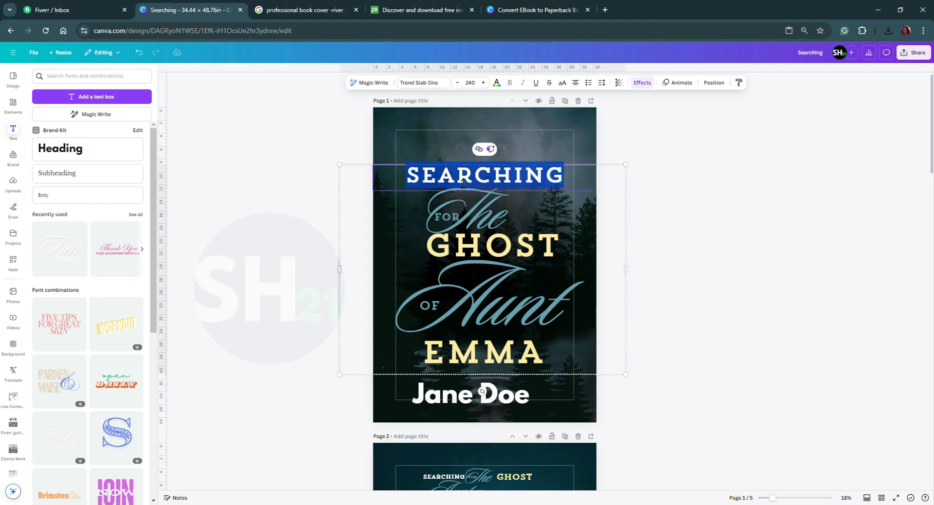
pyautogui.click(463, 399)
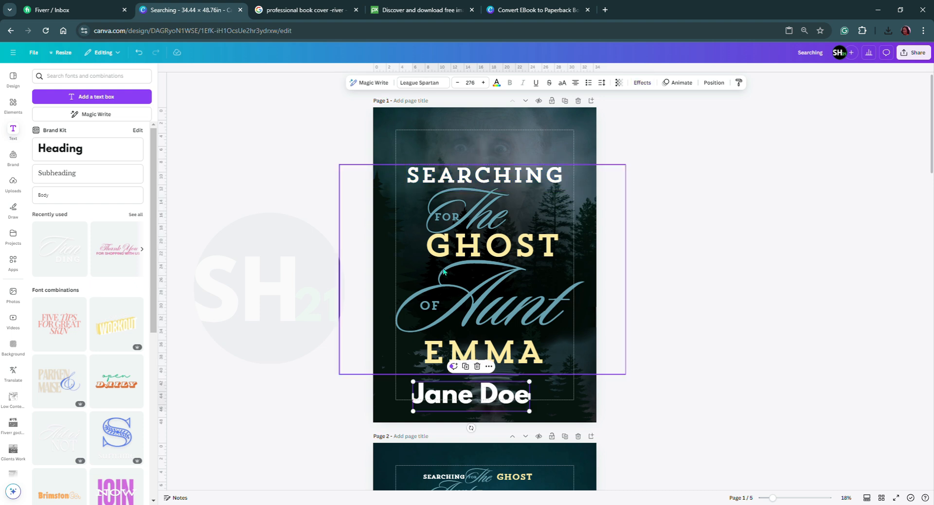
pyautogui.click(441, 84)
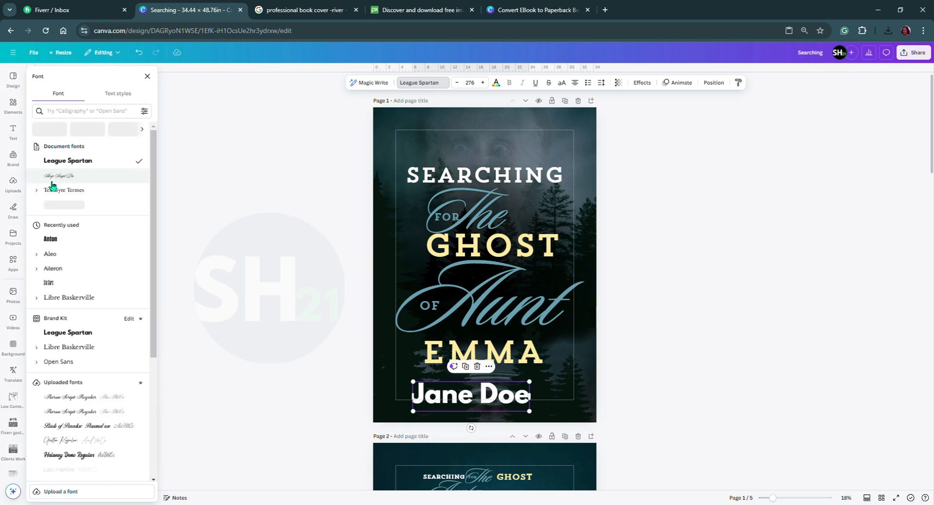
pyautogui.click(67, 206)
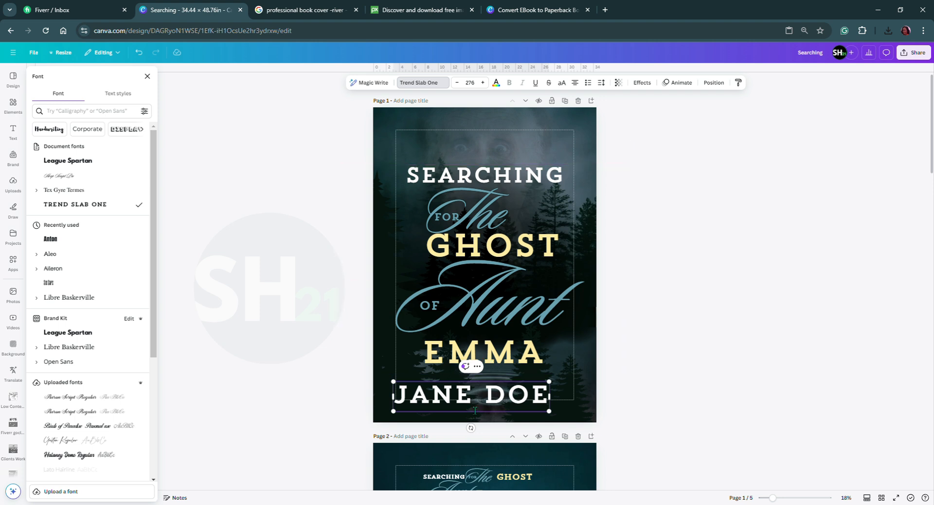
pyautogui.click(602, 83)
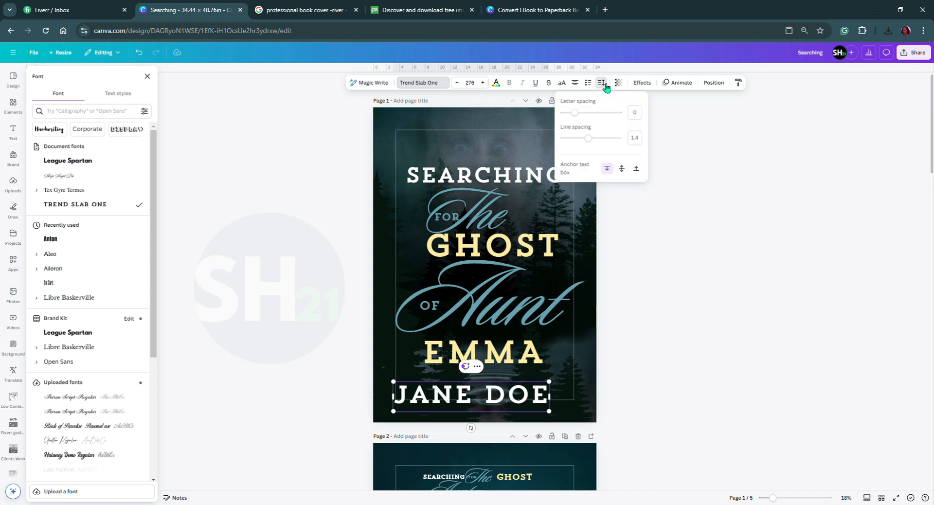
pyautogui.moveTo(579, 119)
pyautogui.mouseDown()
pyautogui.moveTo(589, 119)
pyautogui.moveTo(569, 119)
pyautogui.mouseUp()
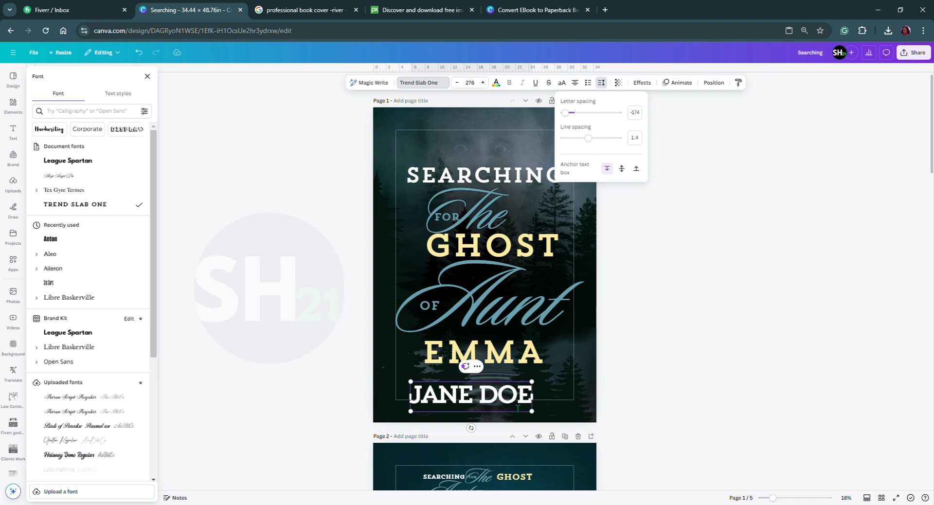
# Shrink the author name to font size 134 and stretch its text box across the full page width.
pyautogui.moveTo(412, 383); pyautogui.dragTo(462, 408)
pyautogui.click(498, 410)
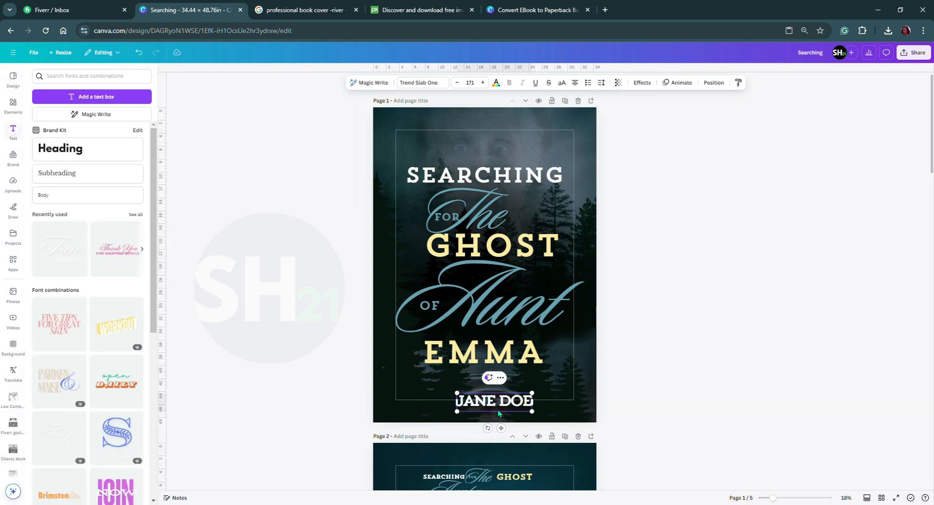
pyautogui.click(643, 359)
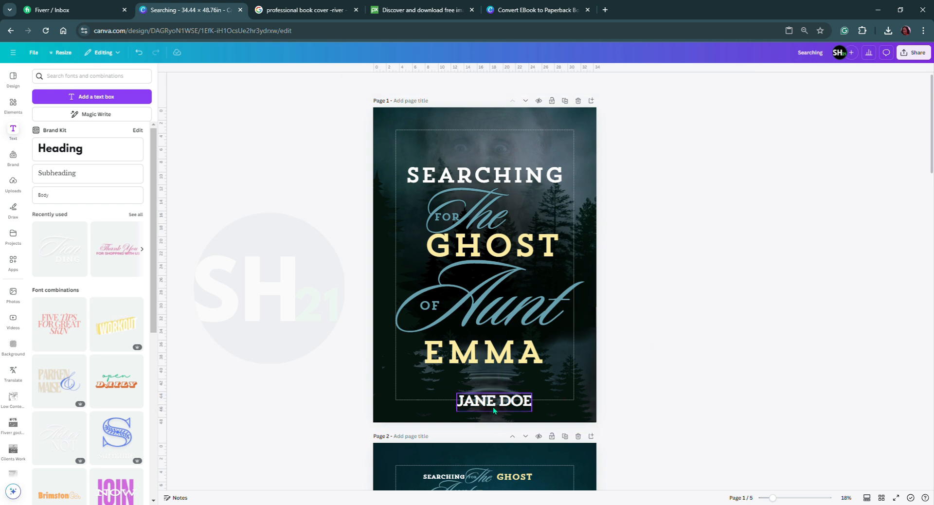
pyautogui.moveTo(493, 407); pyautogui.dragTo(398, 413)
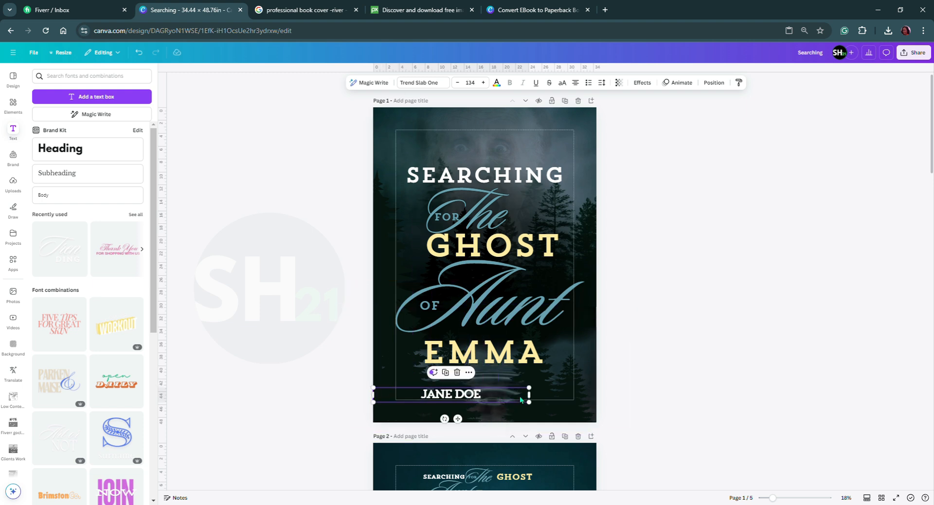
pyautogui.moveTo(537, 400); pyautogui.dragTo(603, 402)
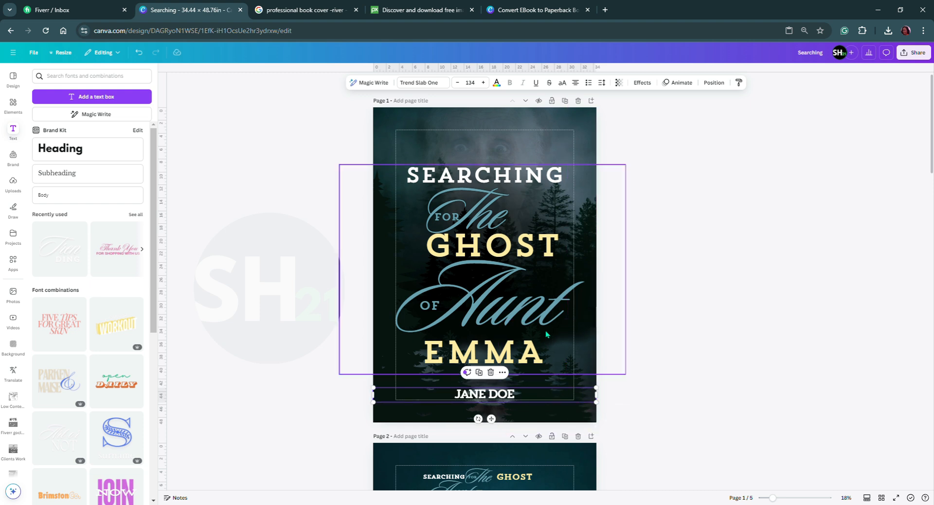
# Widen the author name's letter spacing to 800.
pyautogui.click(607, 86)
pyautogui.moveTo(573, 116); pyautogui.dragTo(626, 119)
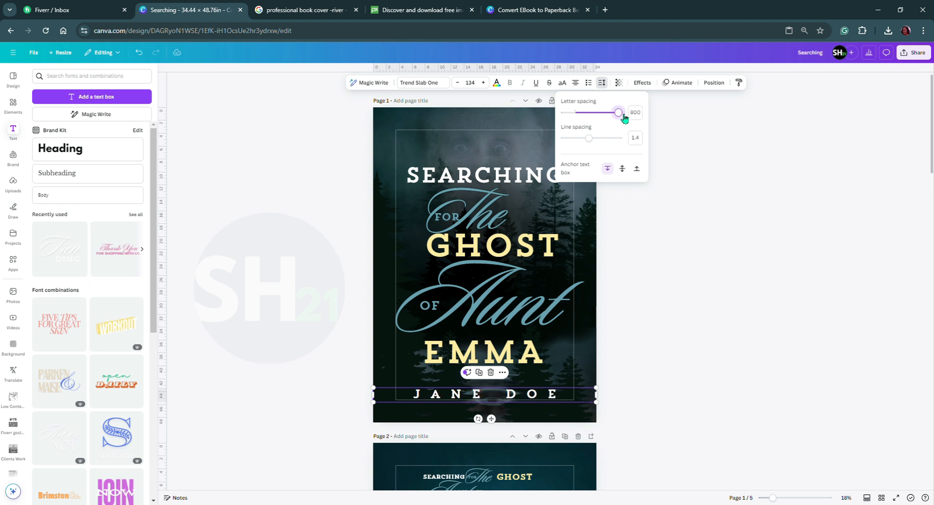
pyautogui.click(653, 417)
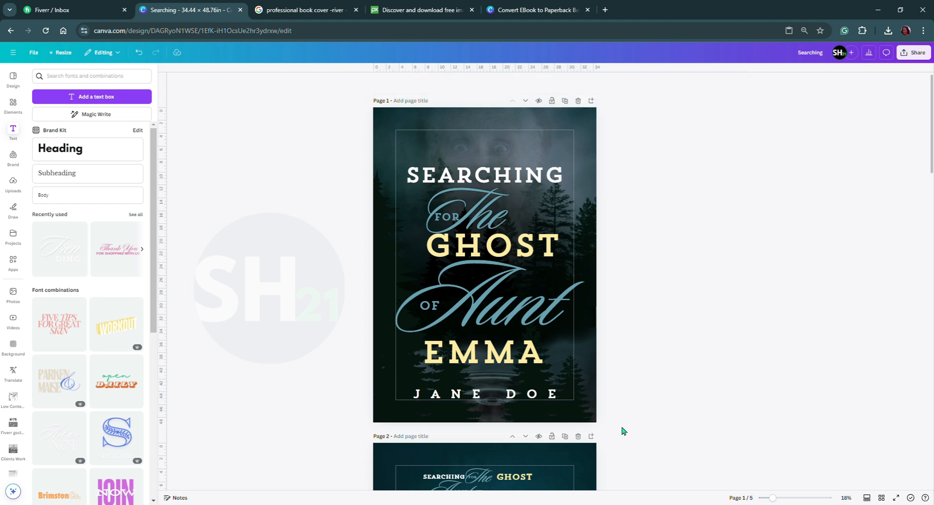
pyautogui.moveTo(461, 277); pyautogui.dragTo(467, 265)
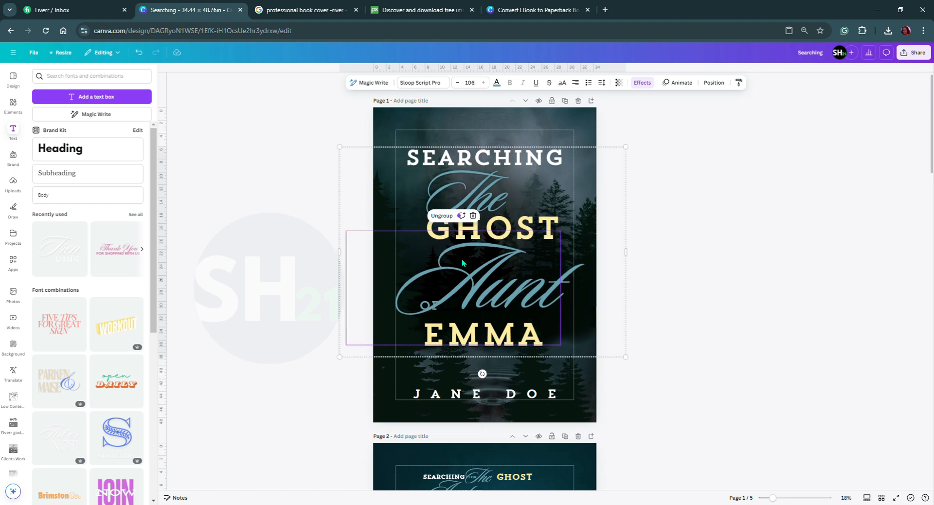
pyautogui.hotkey('ctrl', 'z')
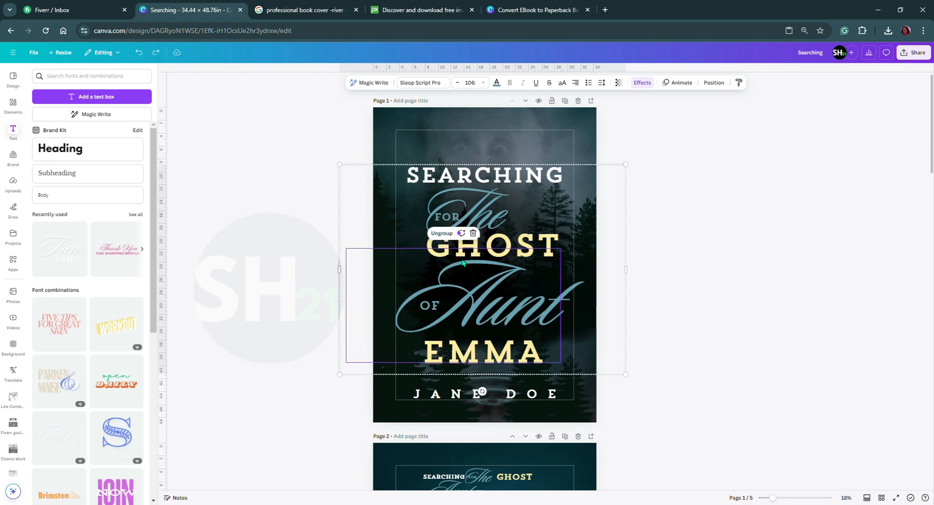
pyautogui.click(317, 145)
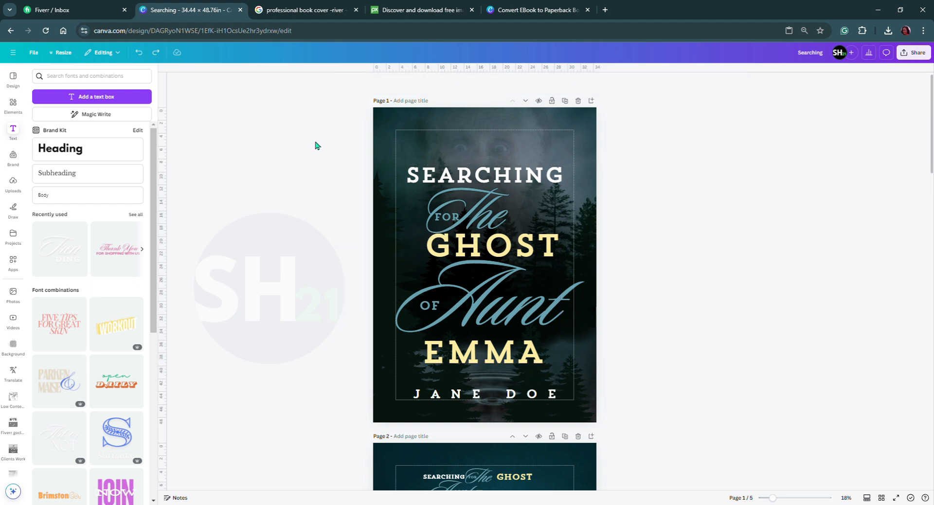
pyautogui.moveTo(319, 136); pyautogui.dragTo(313, 271)
# Group the separate OF and FOR text layers together with the title group on the page 1 front cover.
pyautogui.click(466, 248)
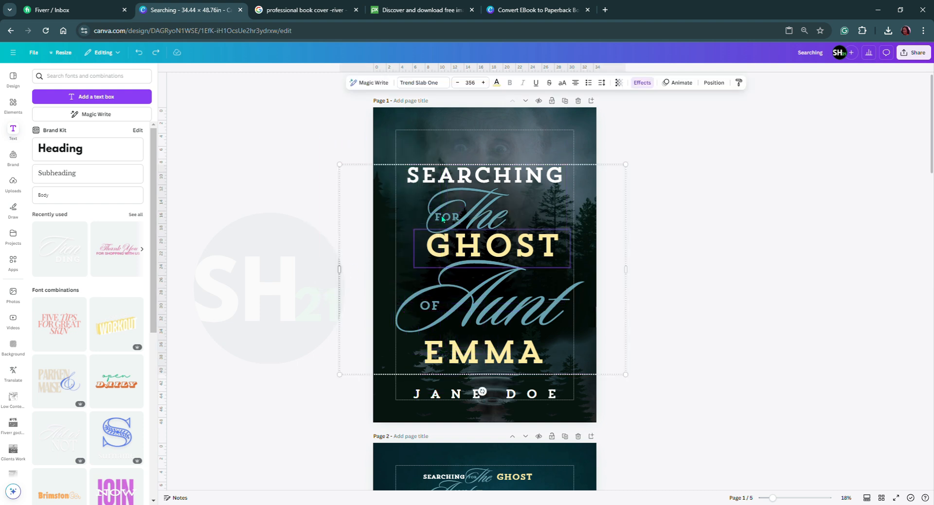
pyautogui.click(714, 82)
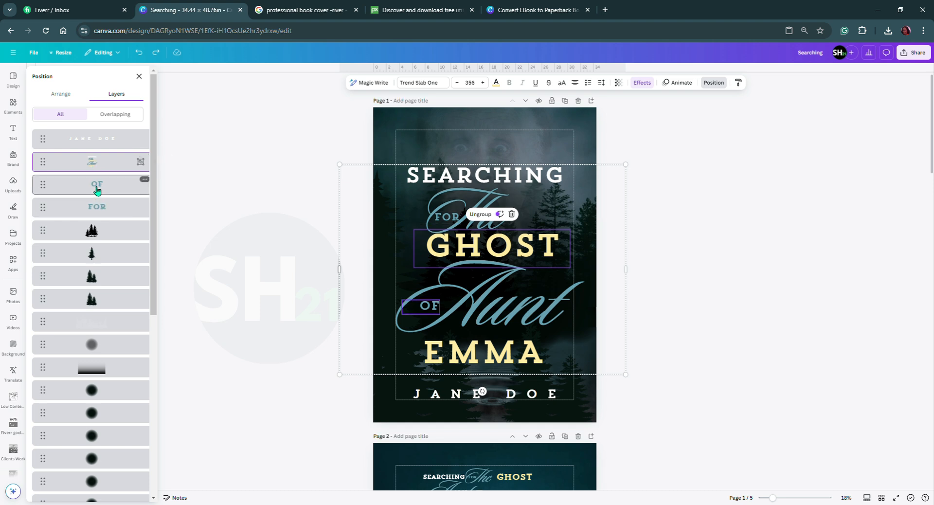
pyautogui.keyDown('shift'); pyautogui.click(102, 208); pyautogui.keyUp('shift')
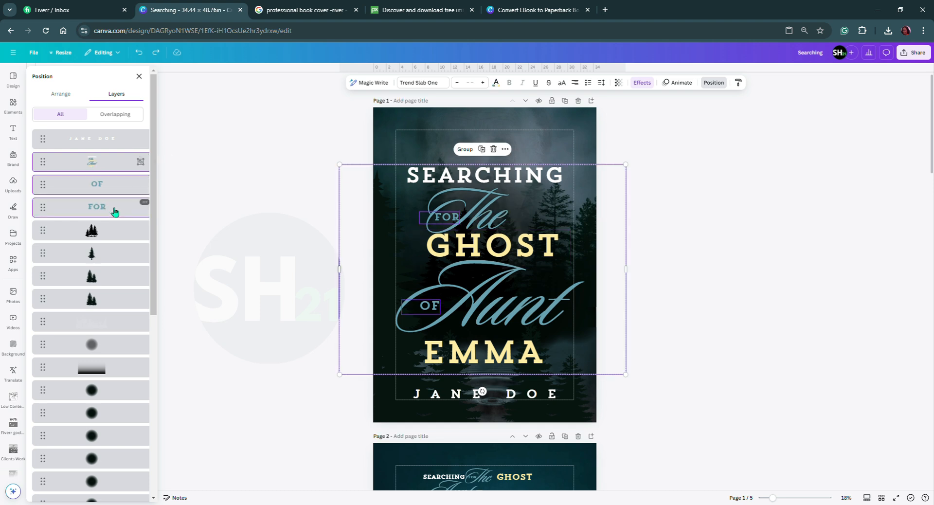
pyautogui.click(465, 150)
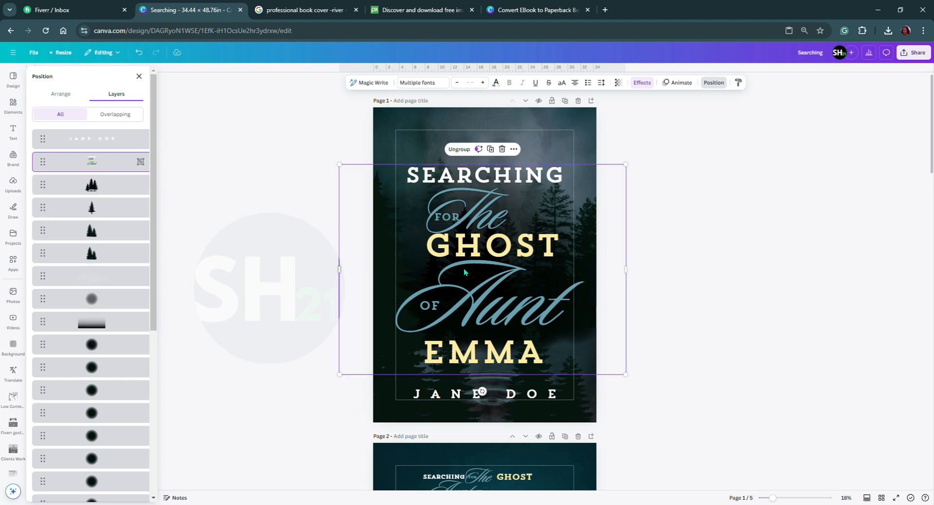
# Move the title group slightly up and centre it horizontally above the author name on the page 1 front cover.
pyautogui.moveTo(482, 246); pyautogui.dragTo(450, 246)
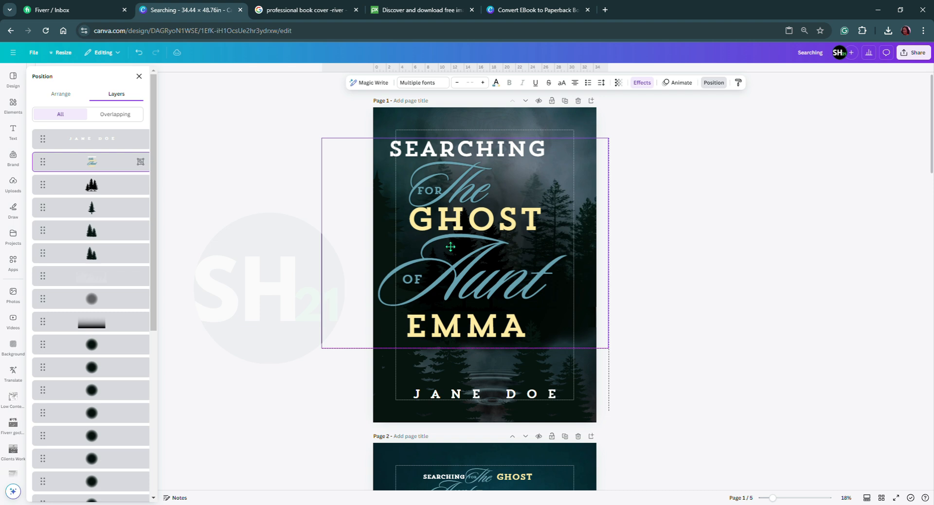
pyautogui.hotkey('ctrl', 'z')
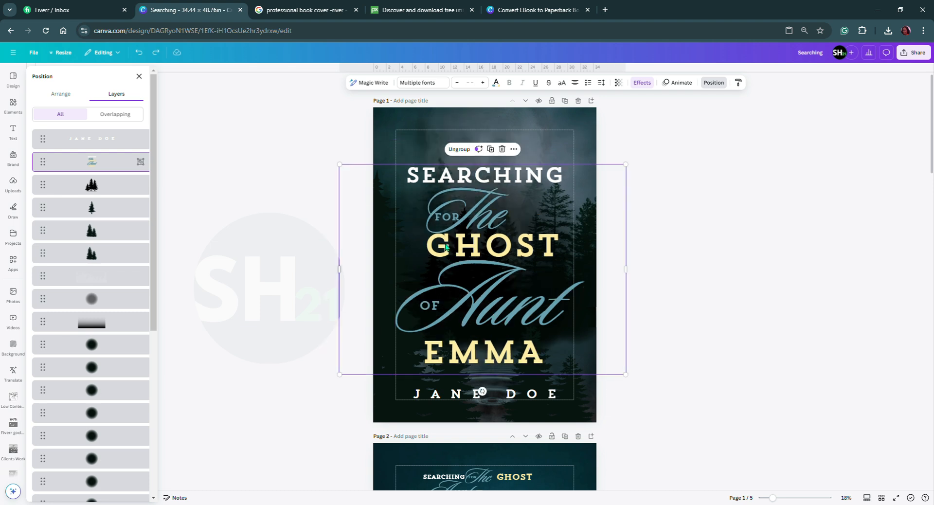
pyautogui.moveTo(479, 282); pyautogui.dragTo(486, 264)
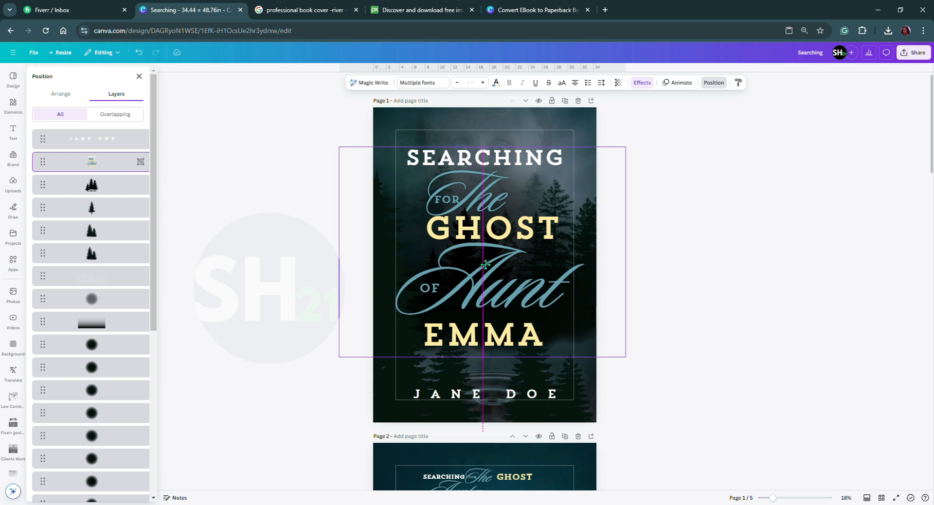
pyautogui.moveTo(486, 265); pyautogui.dragTo(487, 269)
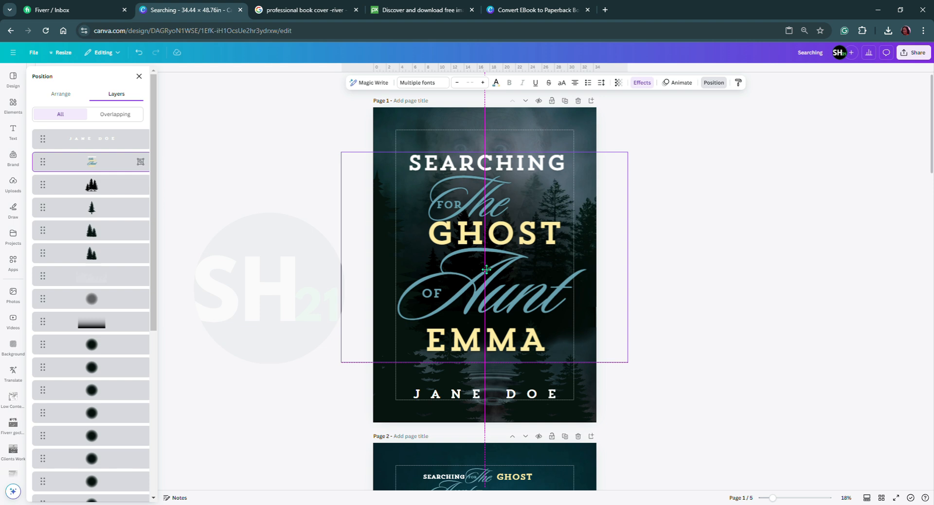
pyautogui.moveTo(486, 269); pyautogui.dragTo(487, 270)
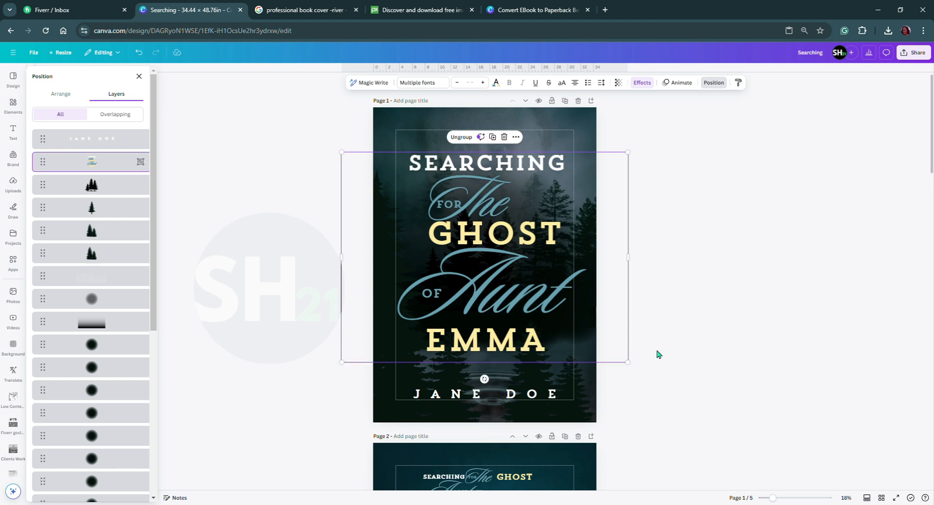
pyautogui.click(657, 354)
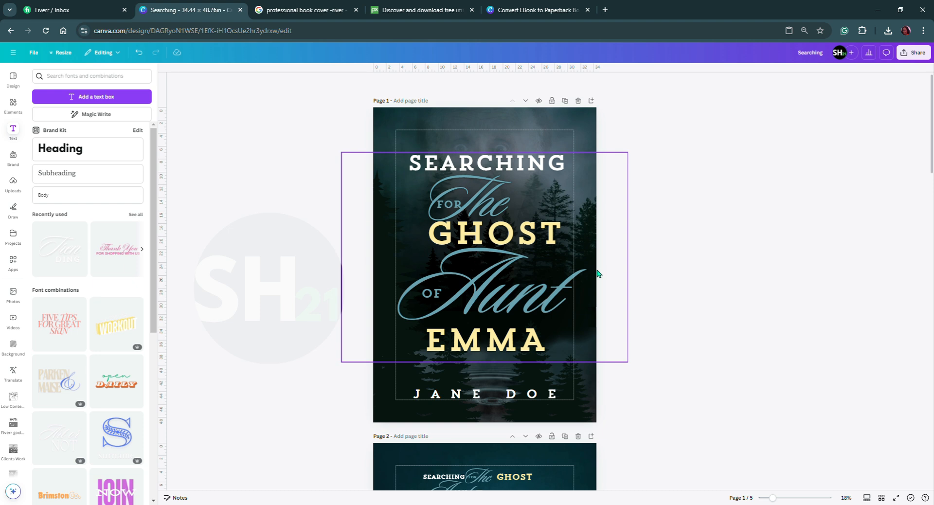
# Rename the design as "SearchingFor the Ghost of Aunt Emma".
pyautogui.click(917, 58)
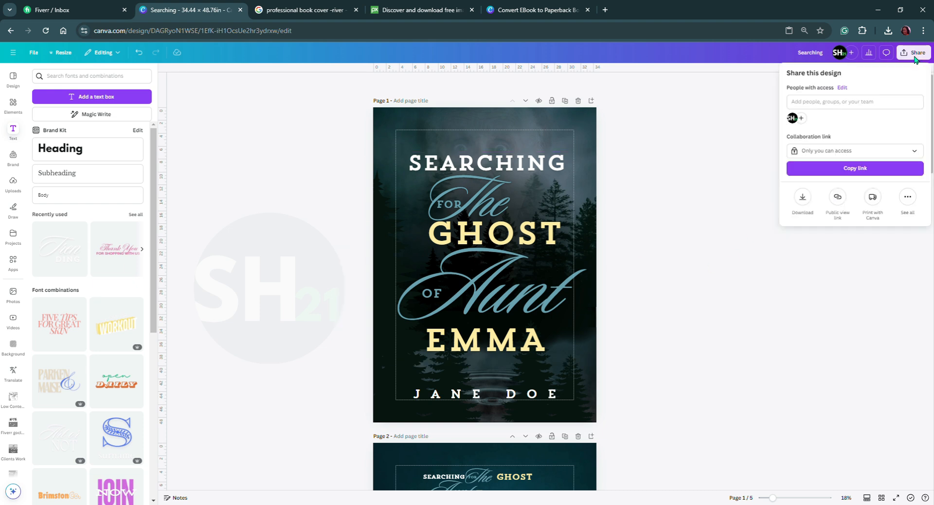
pyautogui.click(807, 57)
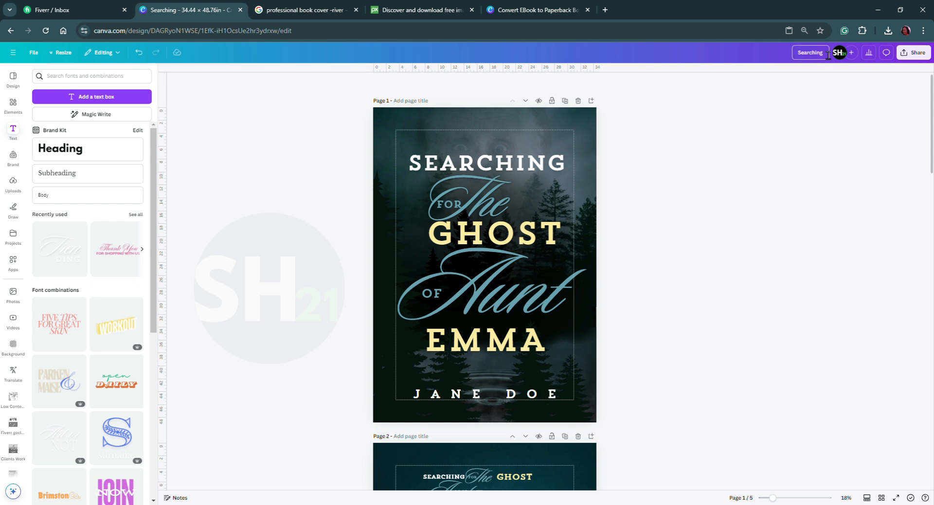
pyautogui.moveTo(830, 57); pyautogui.dragTo(785, 58)
pyautogui.write('For the Ghost of Aunt Emma')
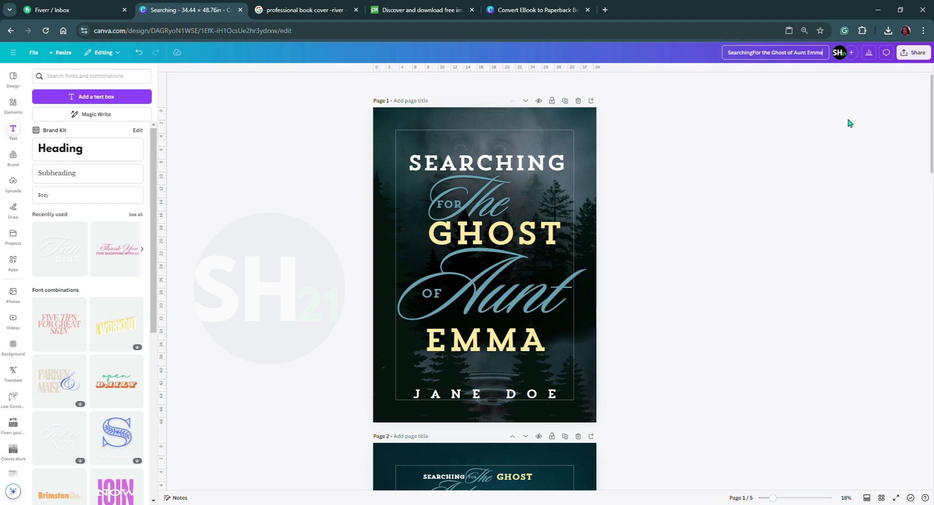
# Download only page 1, the front cover, as a PNG at size 1.
pyautogui.click(914, 52)
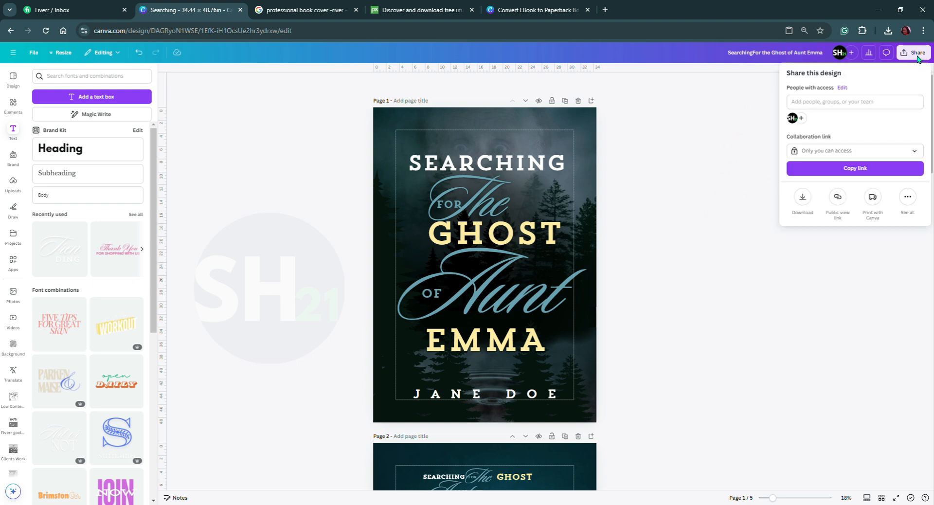
pyautogui.click(803, 200)
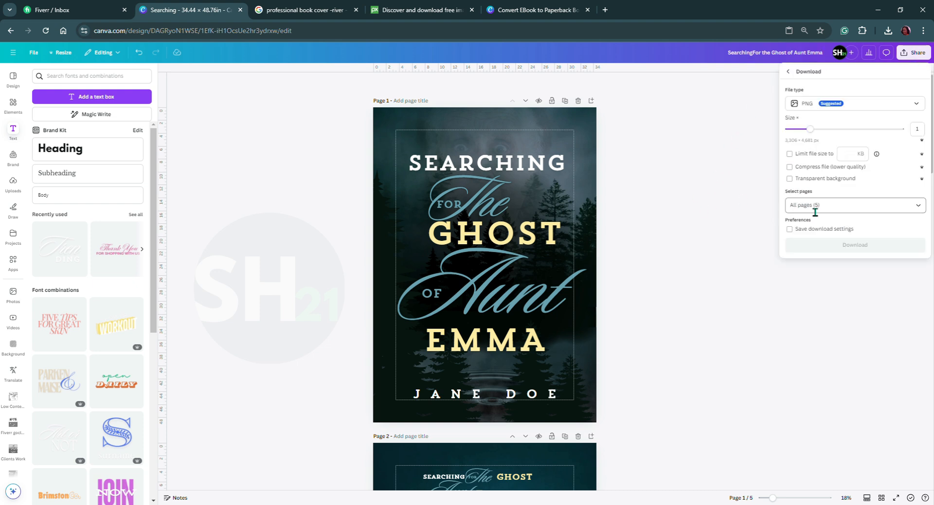
pyautogui.click(902, 215)
pyautogui.click(809, 228)
pyautogui.click(819, 245)
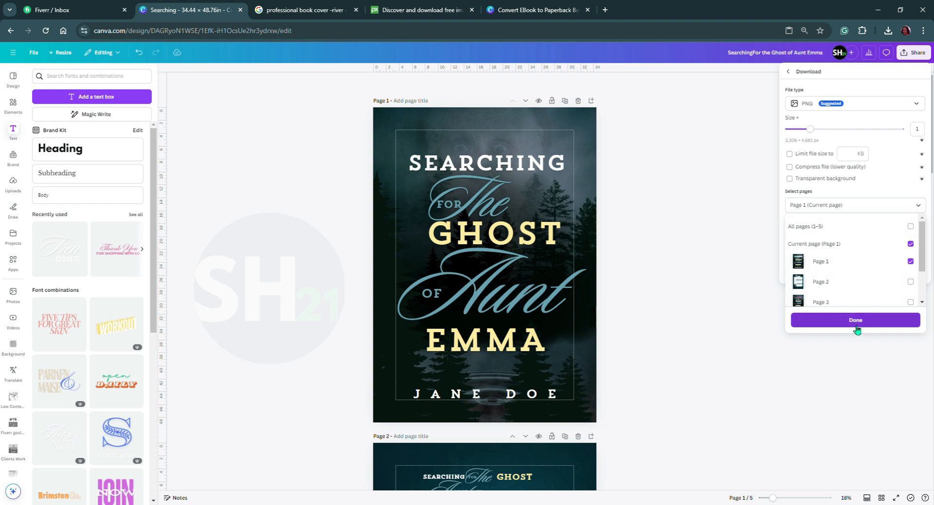
pyautogui.click(858, 328)
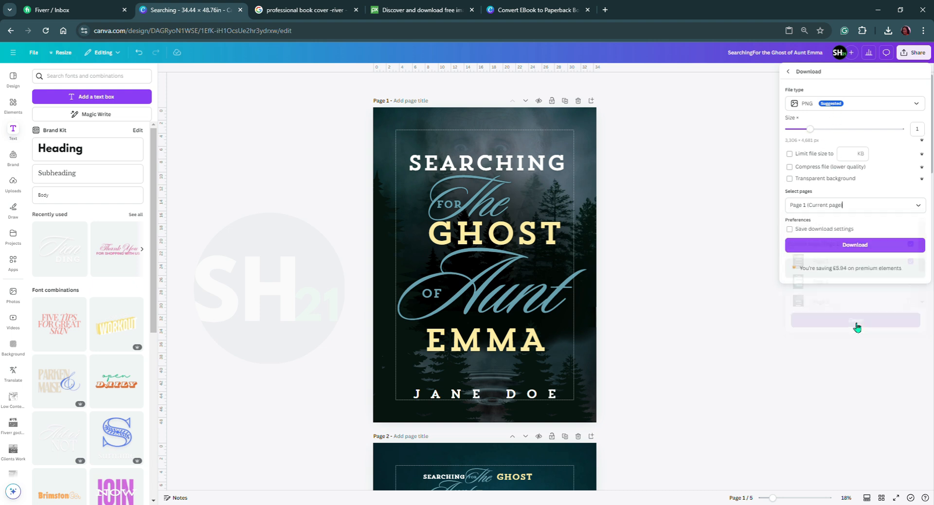
pyautogui.click(852, 247)
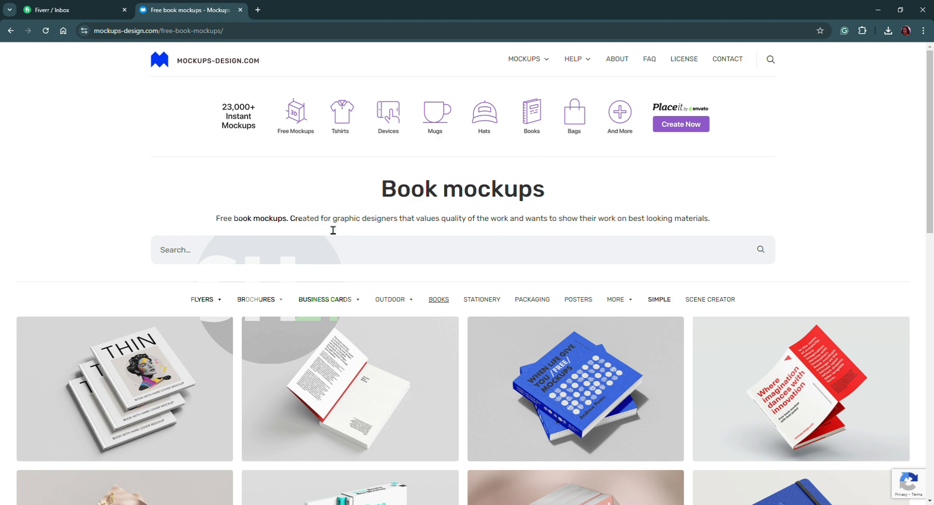
# Look through the first page of free book mockups on mockups-design.com for one that suits the cover.
pyautogui.scroll(-2, 233, 207)
pyautogui.scroll(-2, 235, 211)
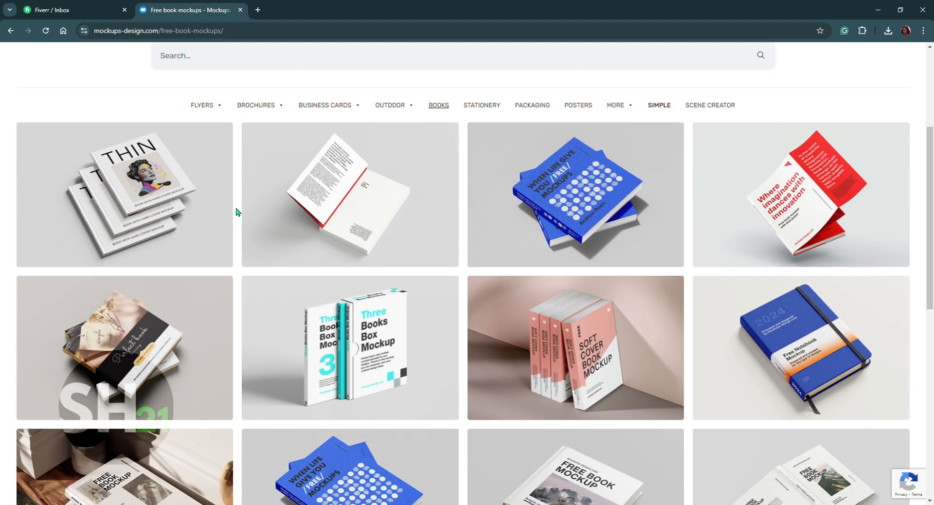
pyautogui.scroll(-1, 185, 225)
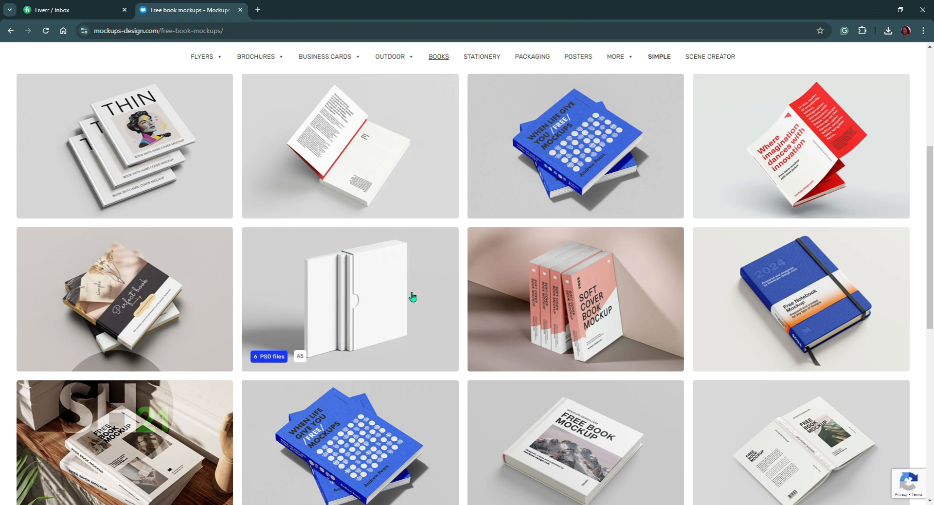
pyautogui.scroll(-3, 414, 297)
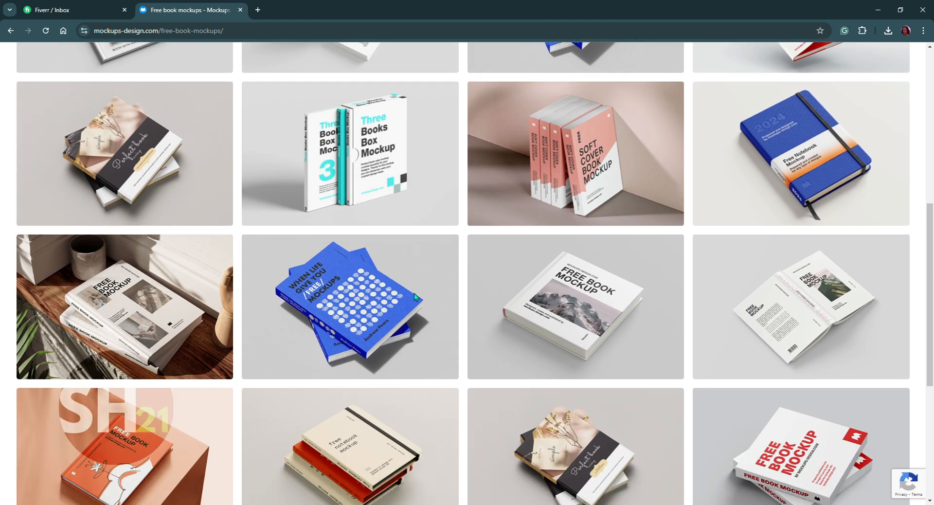
pyautogui.scroll(-2, 551, 310)
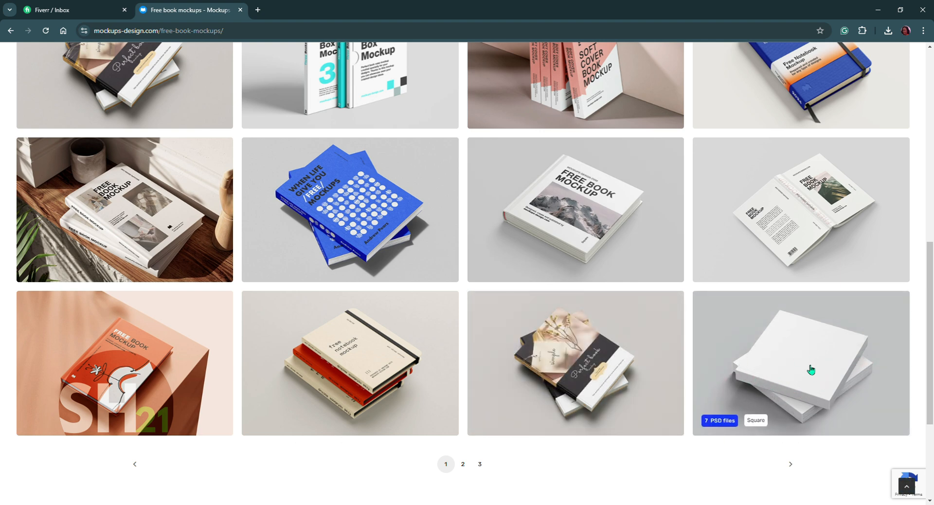
pyautogui.scroll(-3, 457, 292)
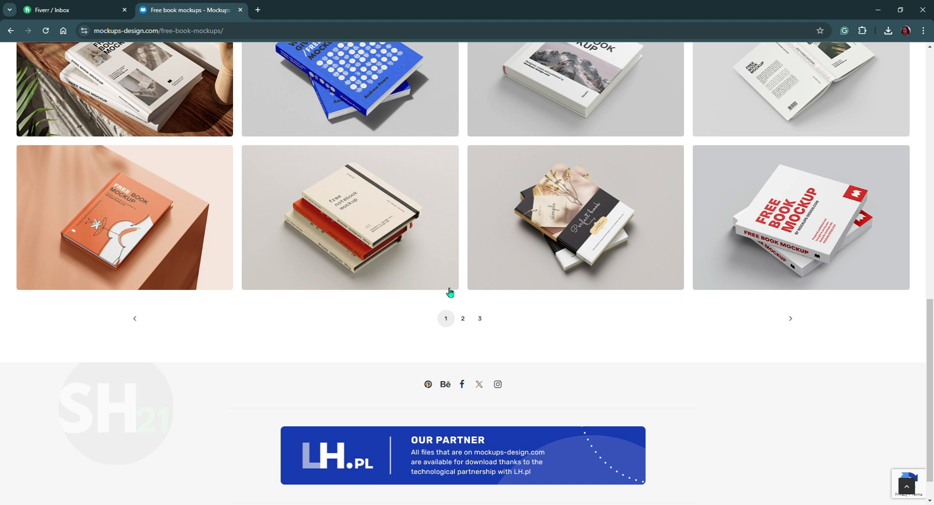
pyautogui.scroll(15, 449, 292)
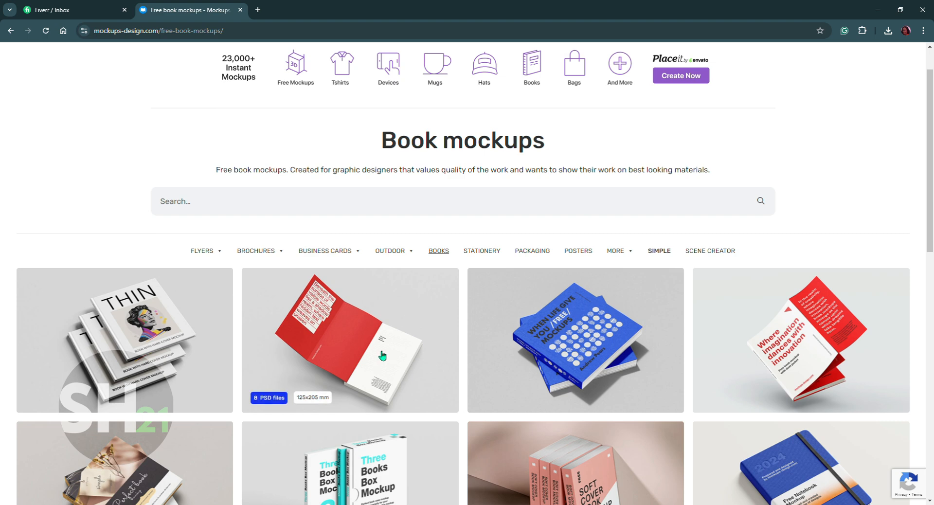
pyautogui.scroll(-5, 382, 359)
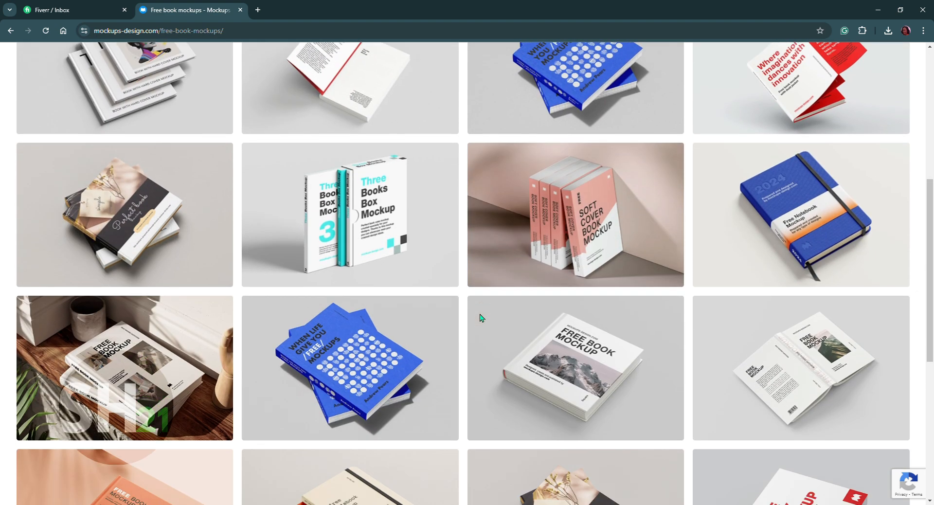
pyautogui.scroll(-3, 482, 301)
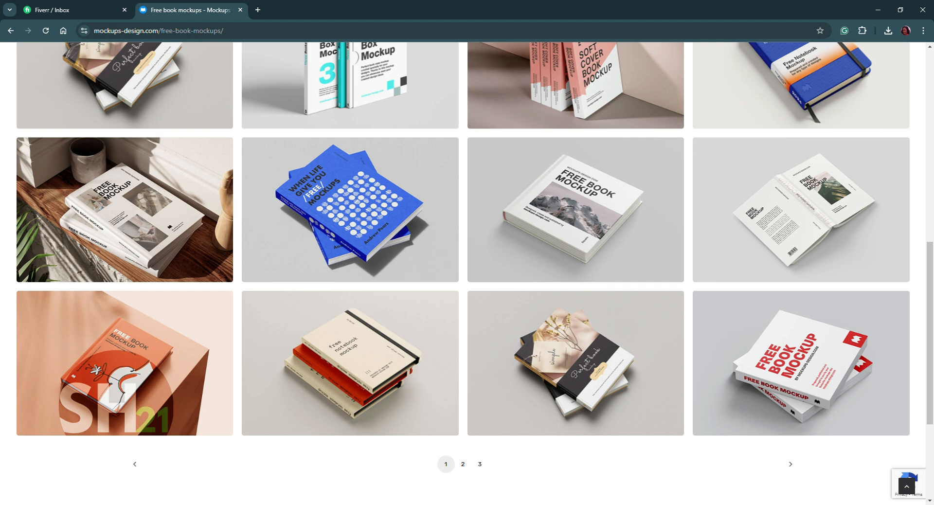
pyautogui.hotkey('alt', 'Tab')
pyautogui.scroll(7, 513, 366)
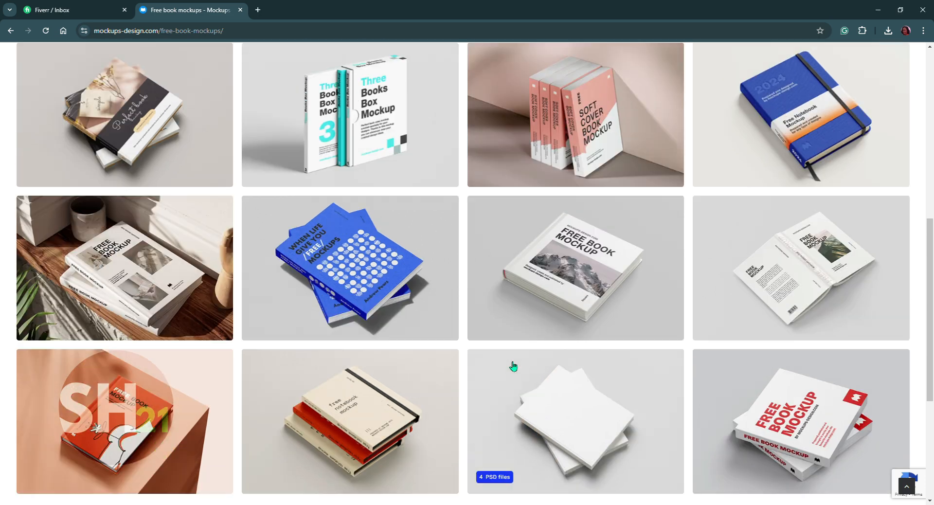
pyautogui.scroll(-11, 510, 366)
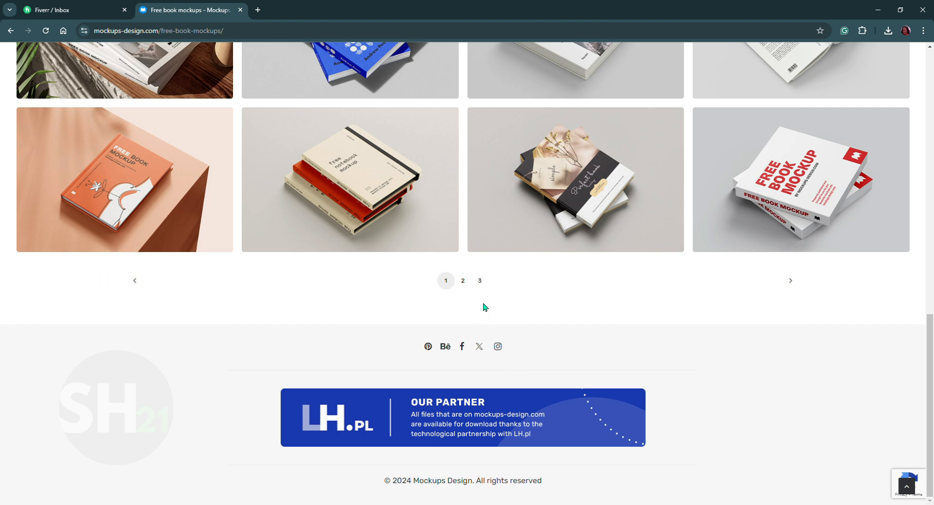
# Browse pages 2 and 3 of the book mockups and open the page 3 mockup offered in A4, A5 and A6.
pyautogui.click(463, 282)
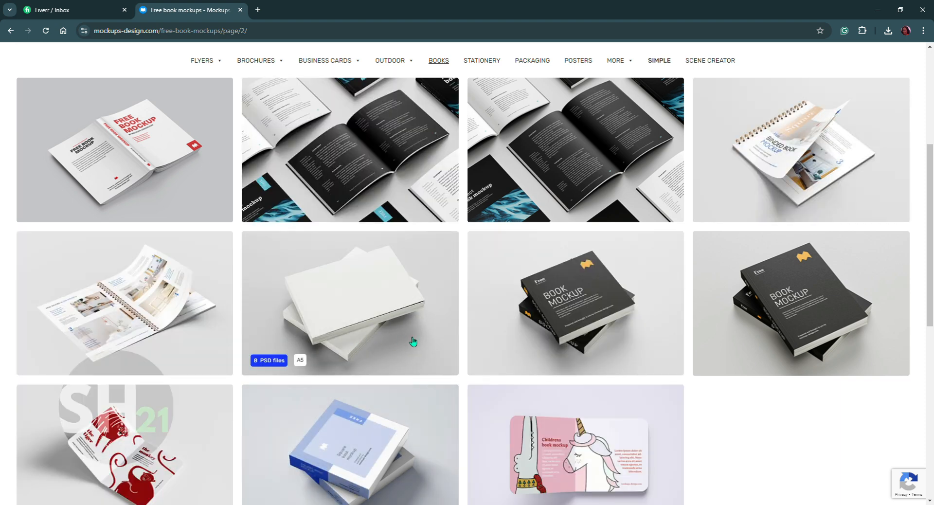
pyautogui.scroll(-9, 413, 341)
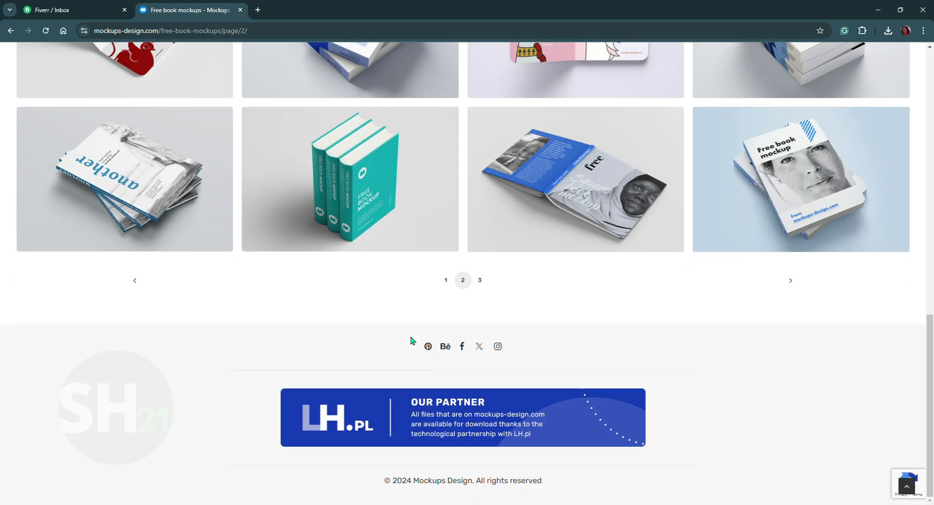
pyautogui.click(480, 280)
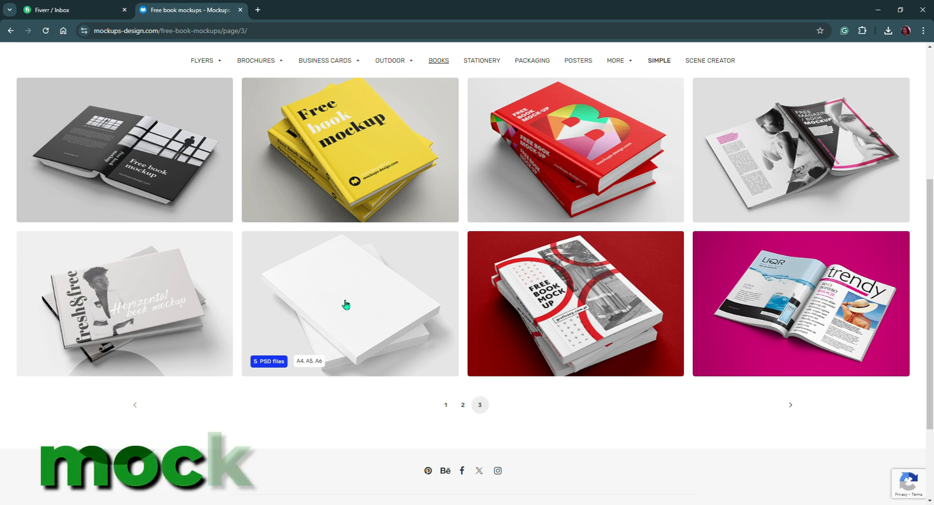
pyautogui.click(346, 304)
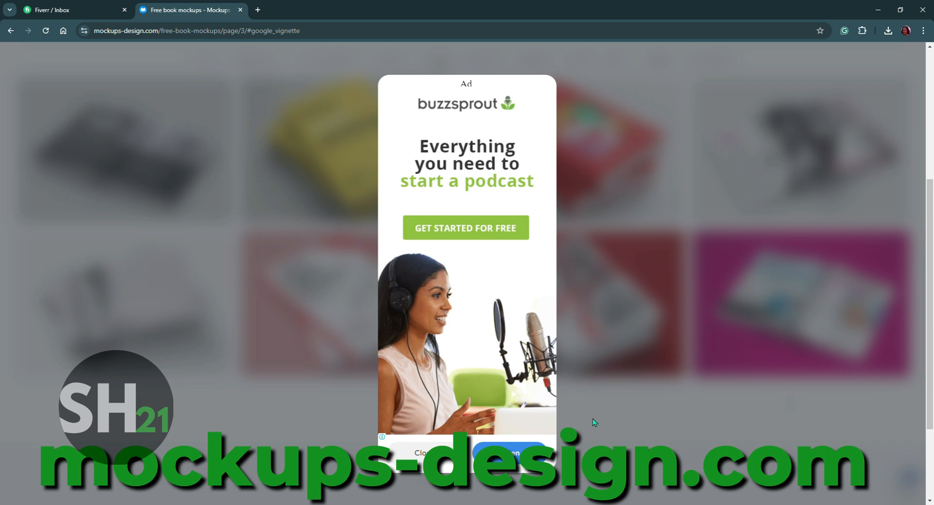
pyautogui.click(424, 453)
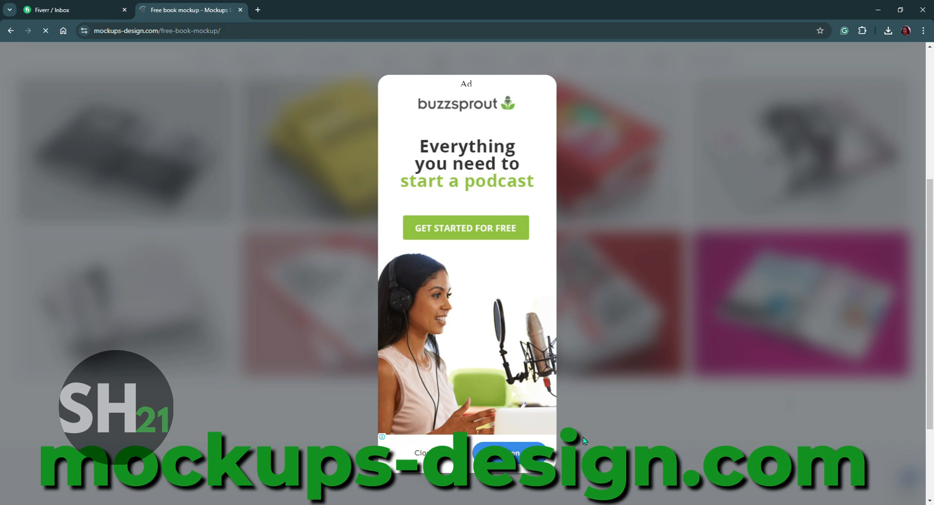
# Examine the preview images of the closed, stacked and open book views on the Free book mockup page.
pyautogui.scroll(-2, 372, 300)
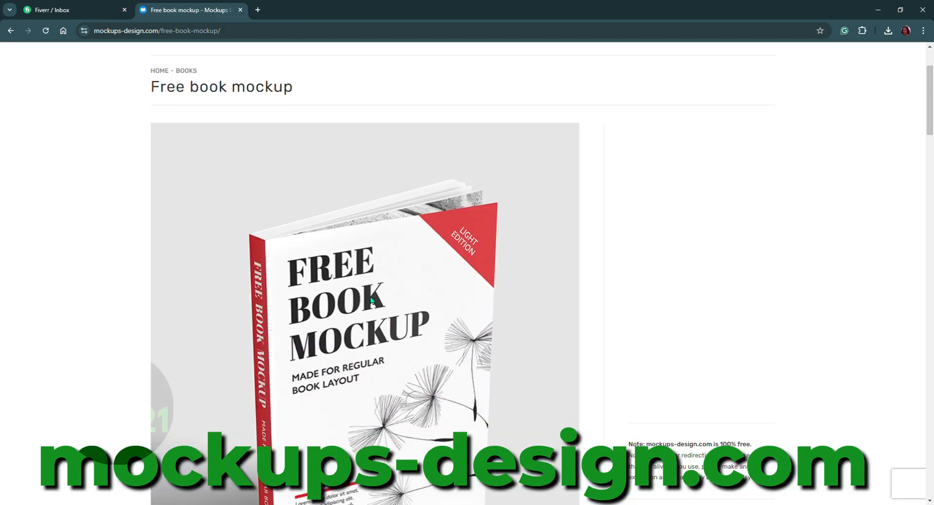
pyautogui.scroll(-5, 372, 300)
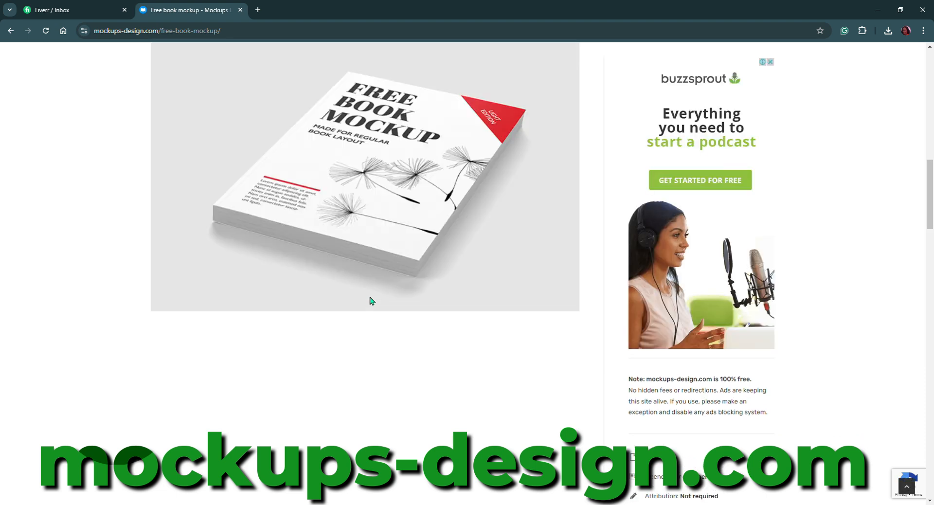
pyautogui.scroll(-7, 361, 261)
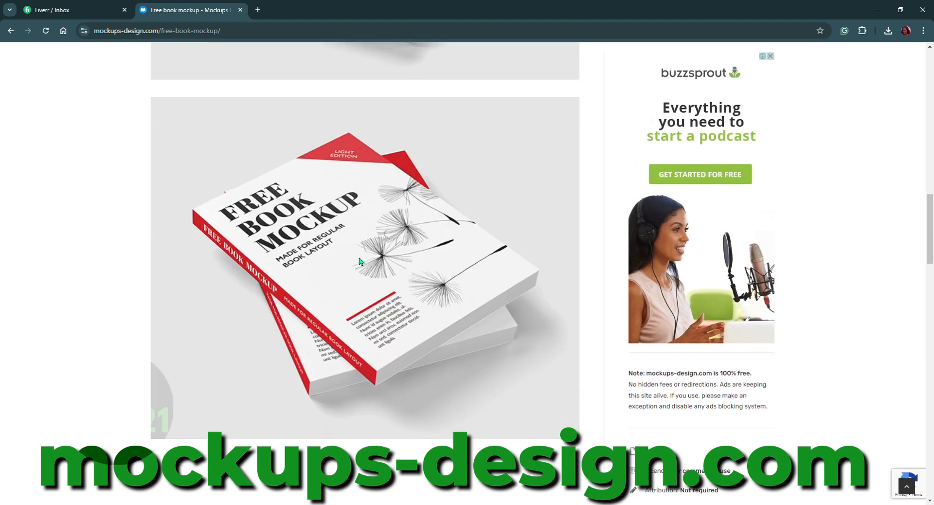
pyautogui.scroll(-1, 360, 265)
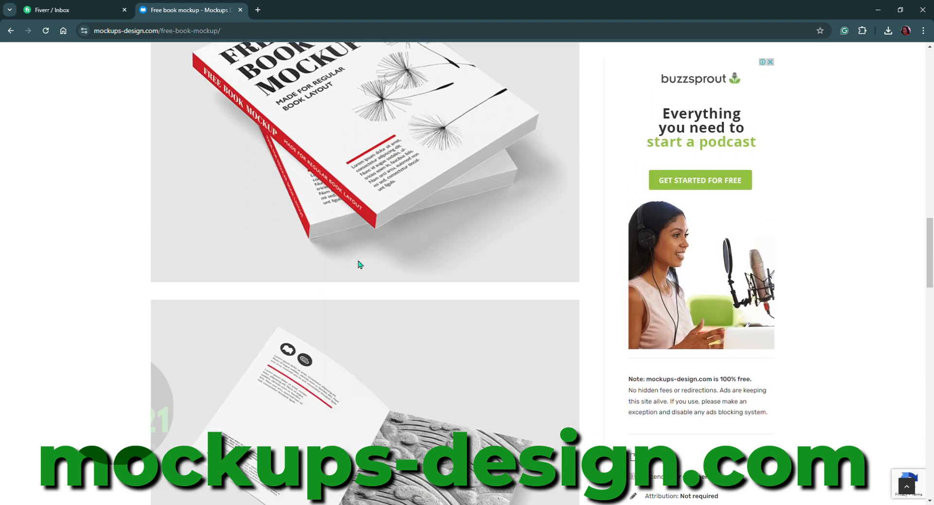
pyautogui.scroll(-11, 360, 265)
pyautogui.scroll(-2, 358, 265)
pyautogui.scroll(6, 358, 265)
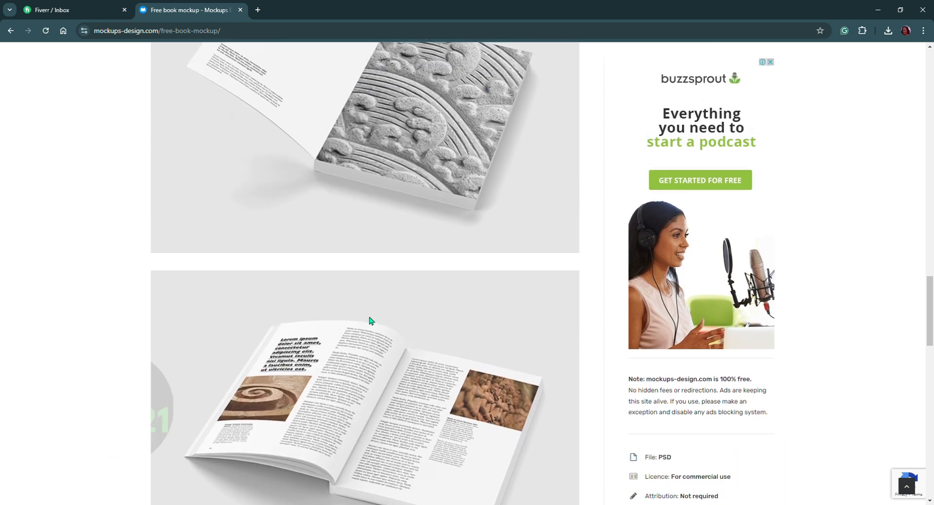
pyautogui.scroll(4, 321, 438)
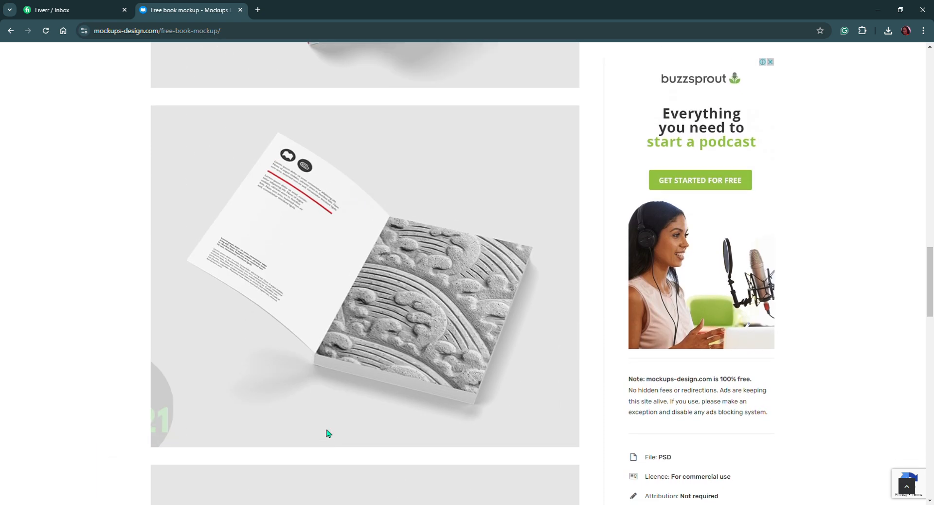
# Compare the standing, flat, stacked and open book previews again and check the mockup's additional info above the download option.
pyautogui.scroll(9, 327, 433)
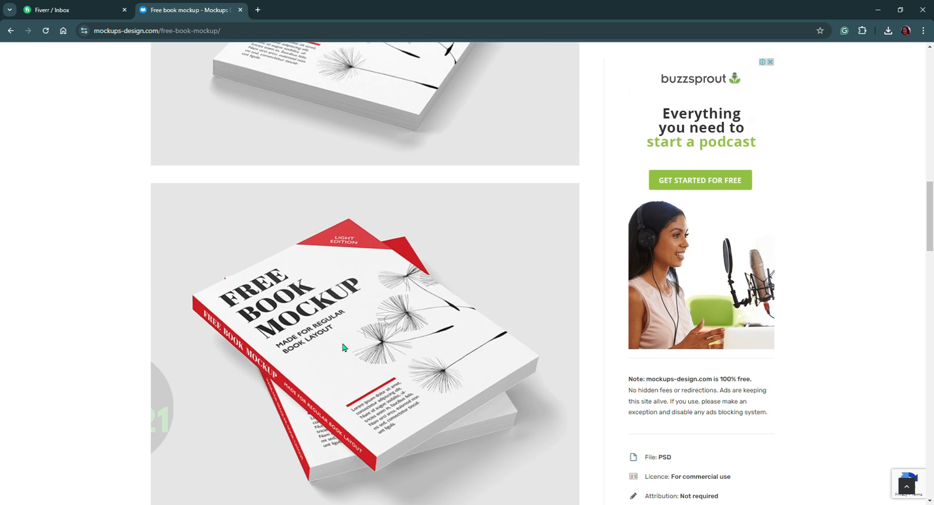
pyautogui.scroll(20, 343, 347)
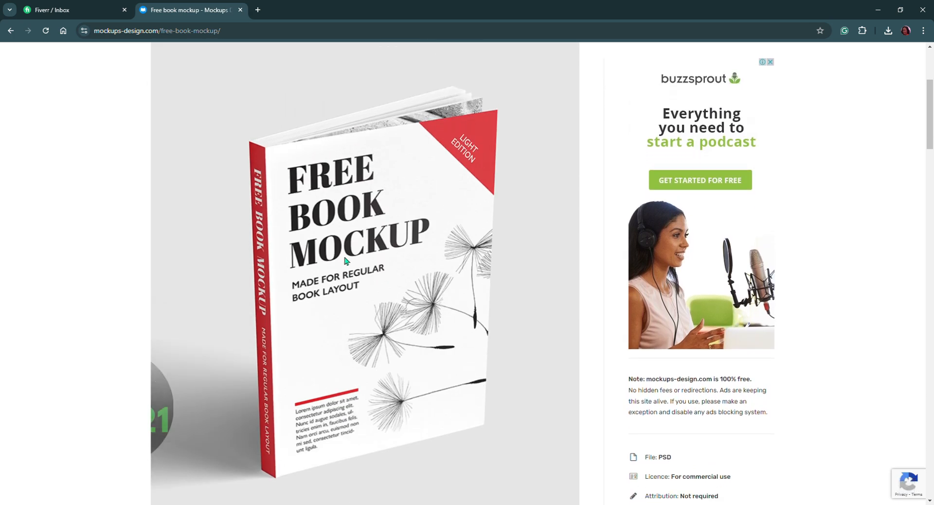
pyautogui.scroll(5, 344, 261)
pyautogui.scroll(-10, 341, 277)
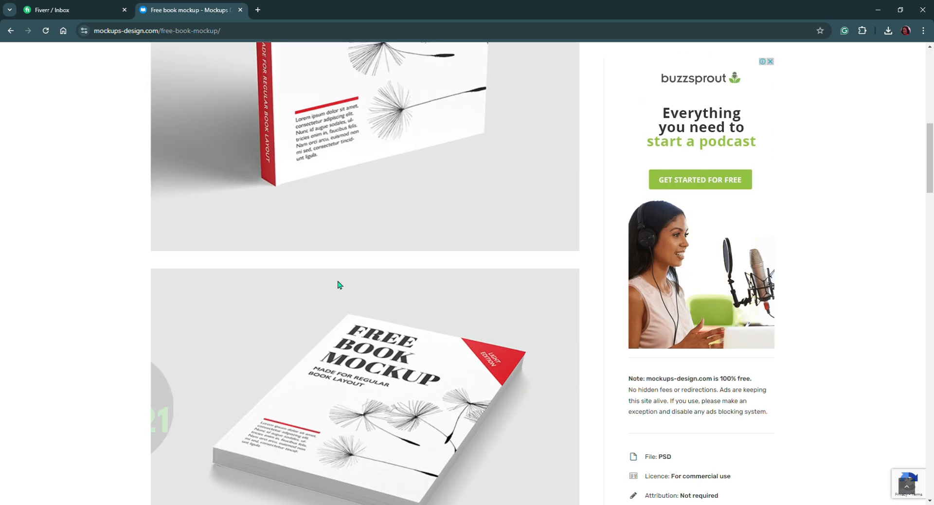
pyautogui.scroll(-15, 340, 284)
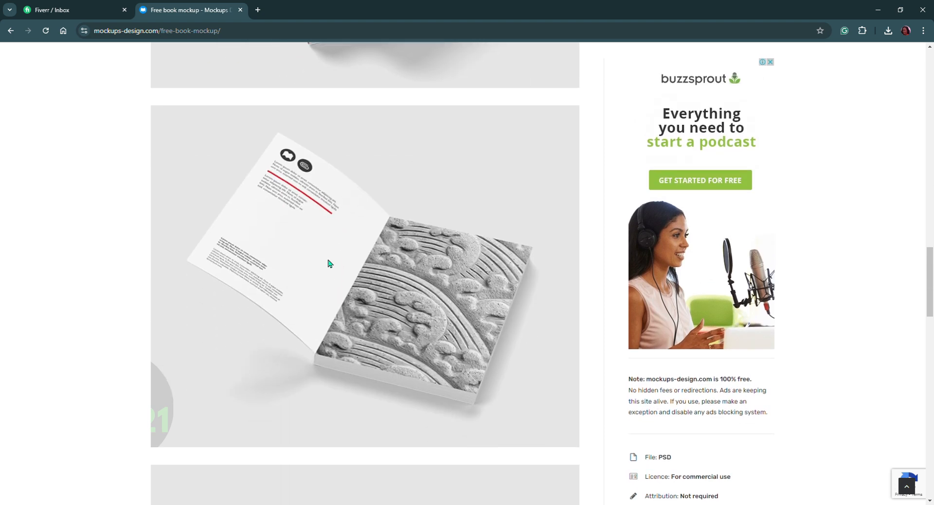
pyautogui.scroll(-4, 323, 261)
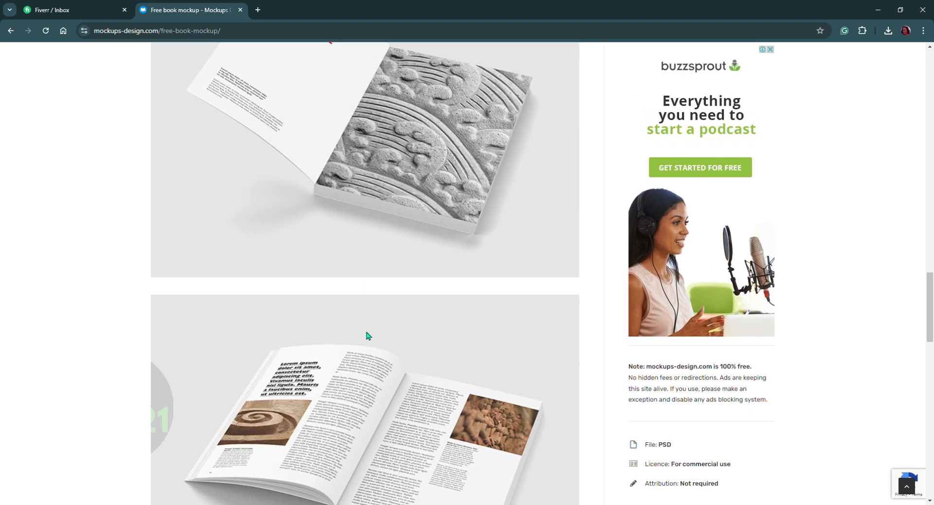
pyautogui.scroll(-9, 342, 348)
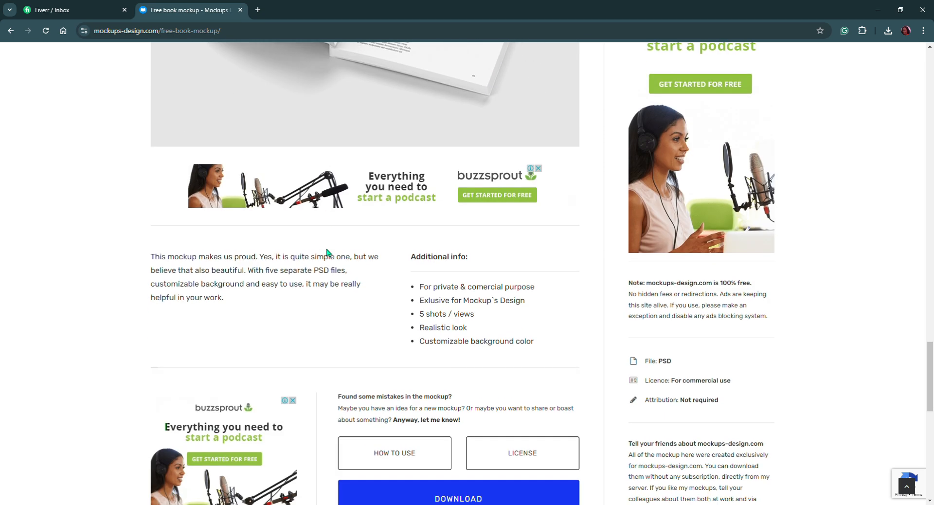
pyautogui.scroll(6, 327, 252)
pyautogui.scroll(15, 327, 253)
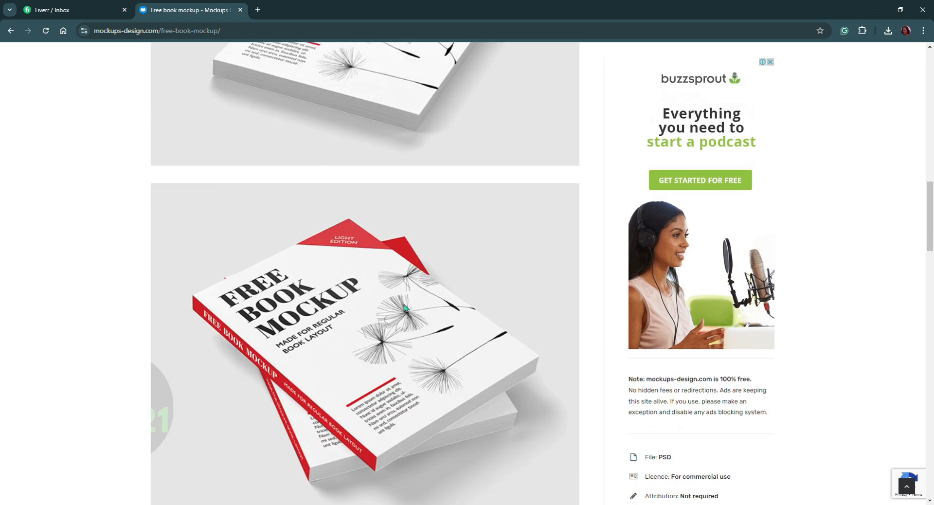
pyautogui.scroll(5, 340, 340)
pyautogui.scroll(4, 335, 324)
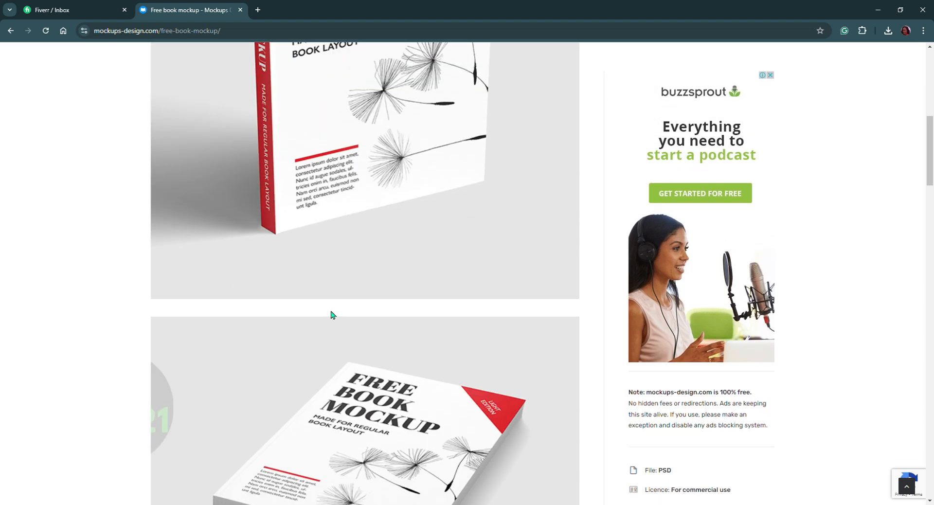
pyautogui.scroll(4, 336, 324)
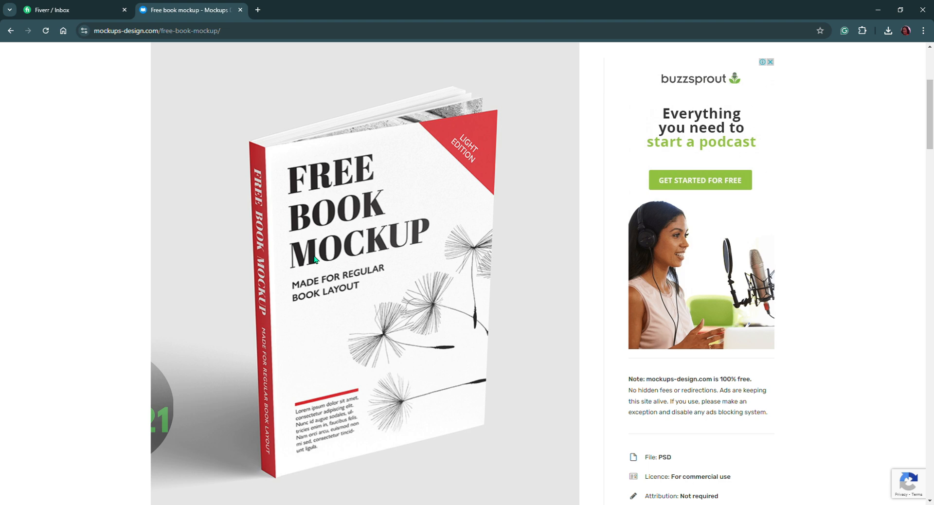
pyautogui.scroll(-10, 315, 260)
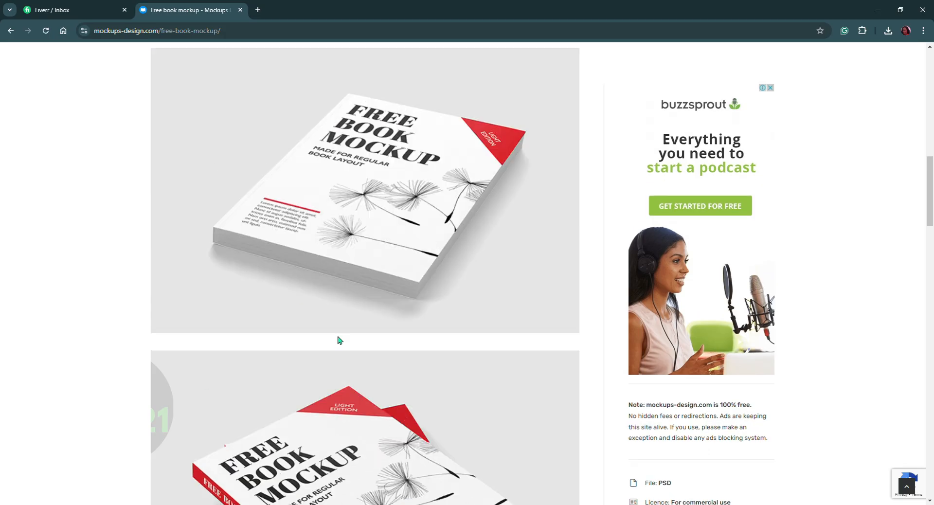
pyautogui.scroll(2, 340, 339)
pyautogui.scroll(-8, 334, 322)
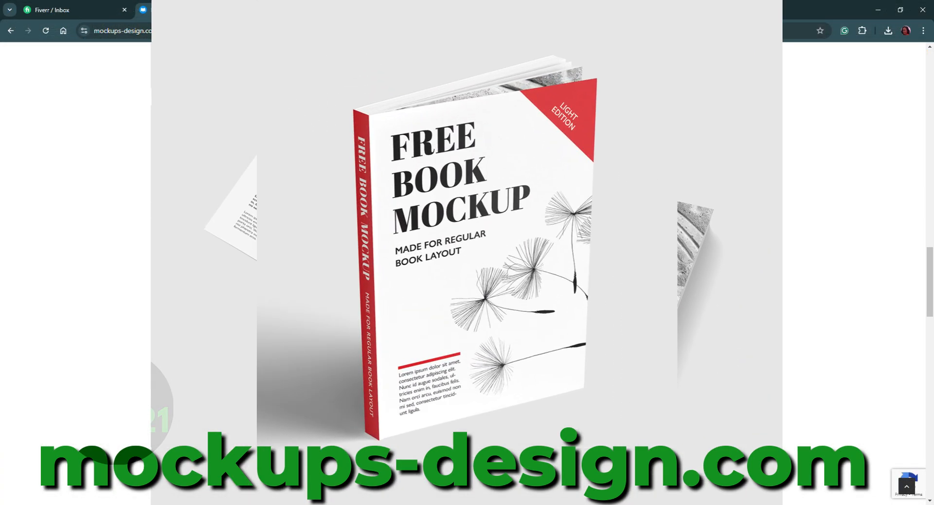
pyautogui.scroll(-4, 361, 307)
pyautogui.scroll(15, 360, 307)
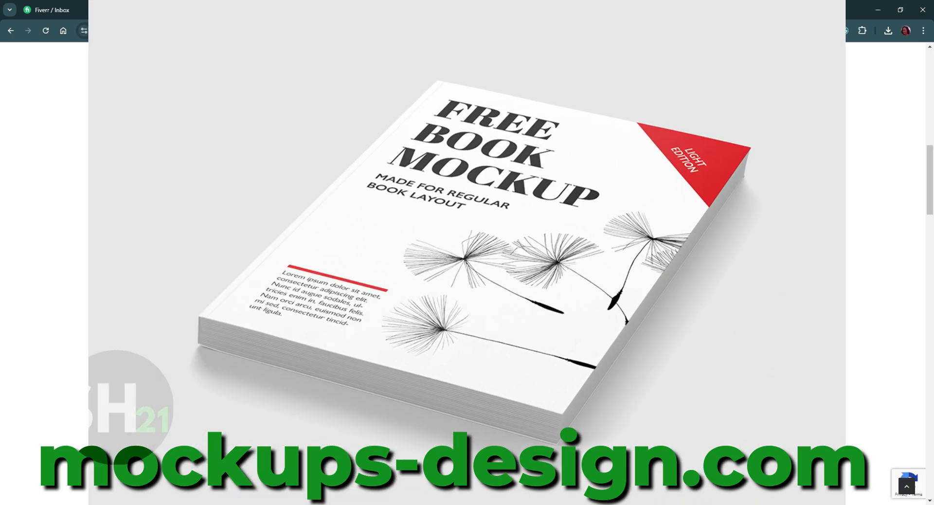
pyautogui.scroll(-4, 332, 319)
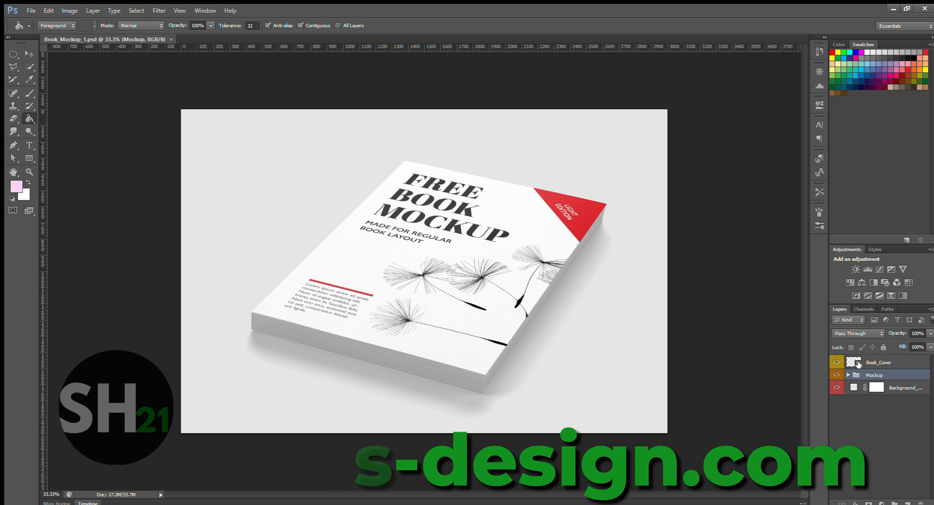
# Switch to Photoshop, place the Searching for the Ghost of Aunt Emma cover in Book_Mockup_1.psd's Book_Cover smart object, and save it to update the mockup.
pyautogui.click(858, 365)
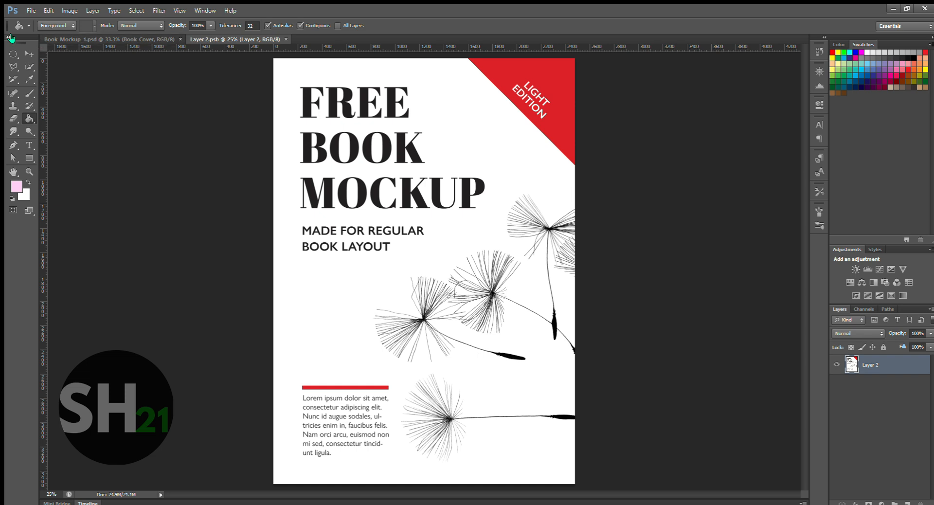
pyautogui.click(26, 50)
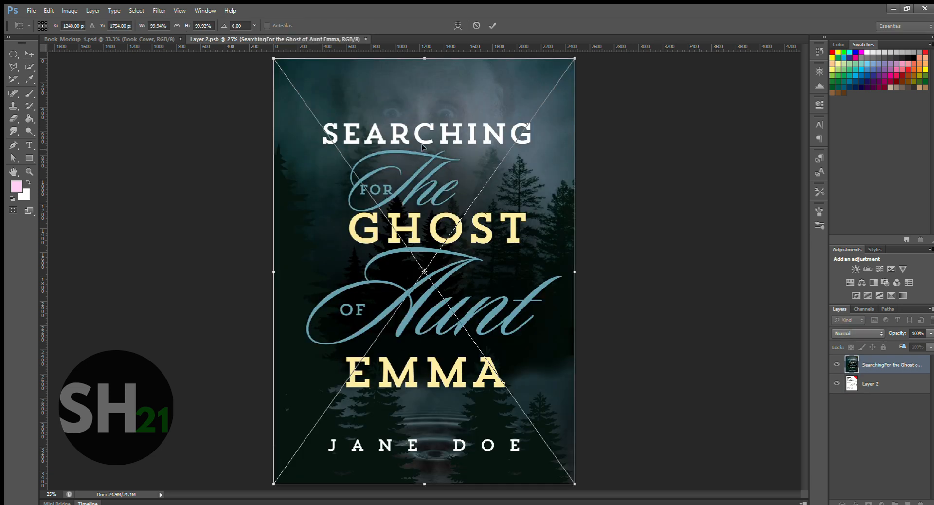
pyautogui.click(493, 25)
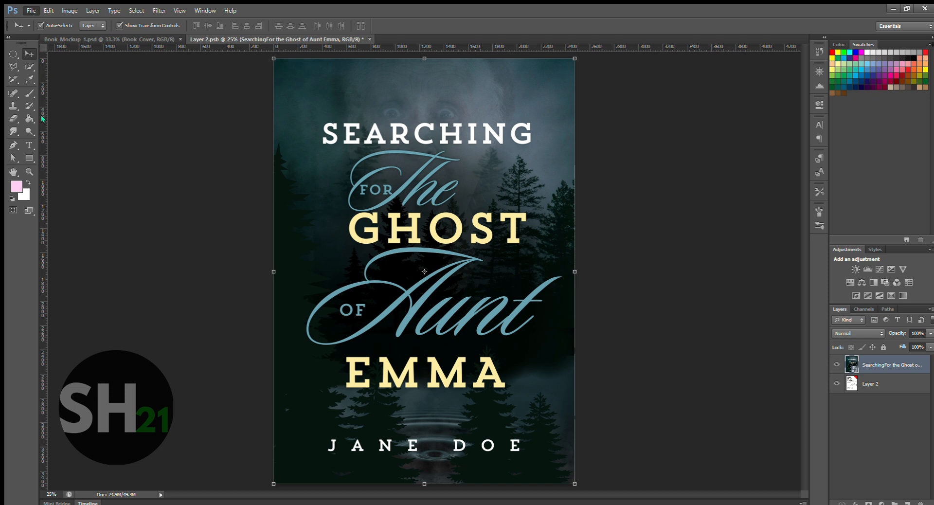
pyautogui.hotkey('ctrl', 's')
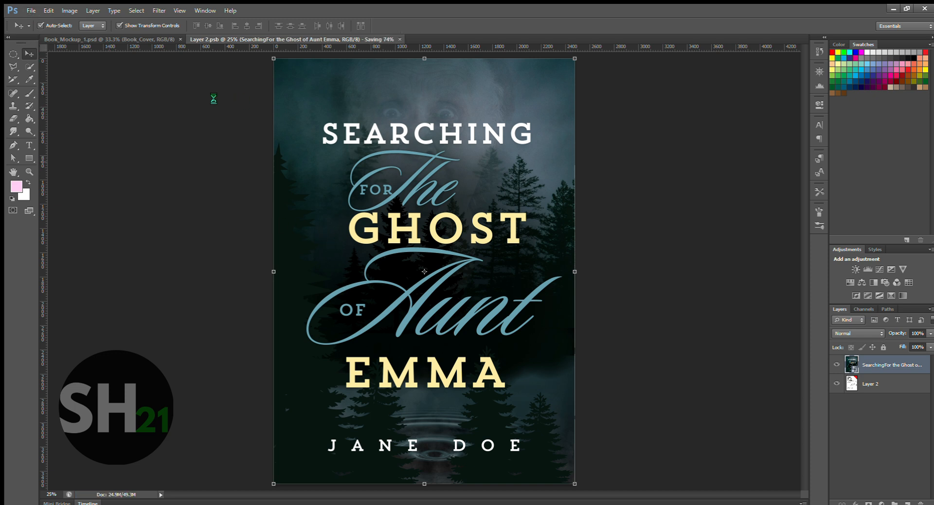
pyautogui.click(128, 41)
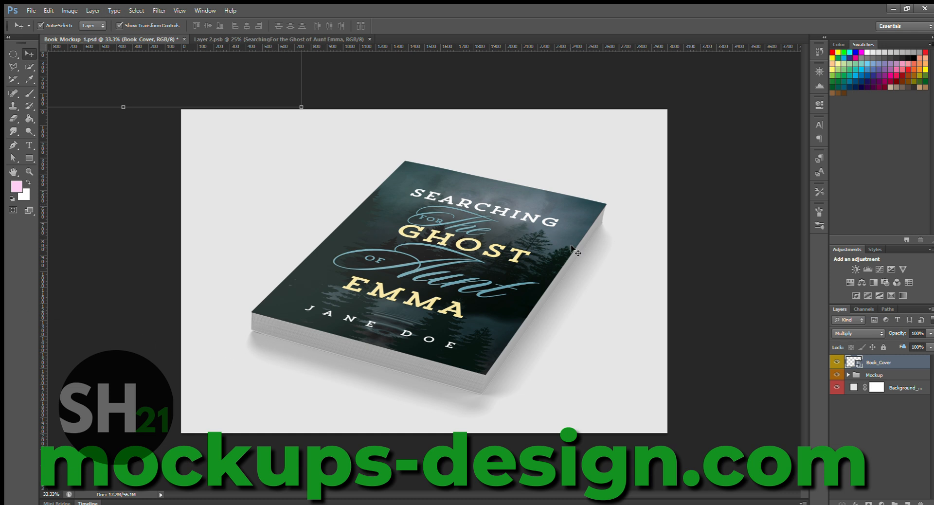
# Expand the Mockup group in Book_Mockup_1.psd to inspect the layers inside it.
pyautogui.click(849, 375)
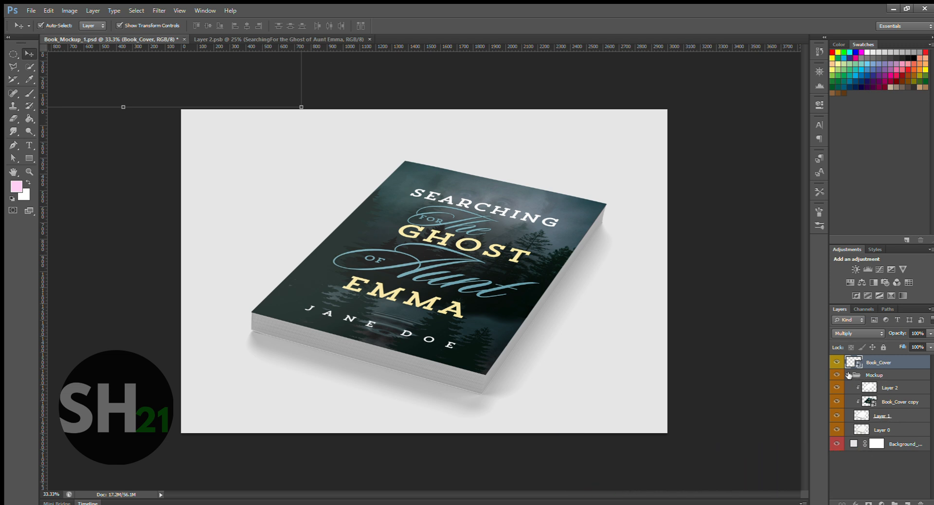
pyautogui.click(849, 375)
pyautogui.click(849, 376)
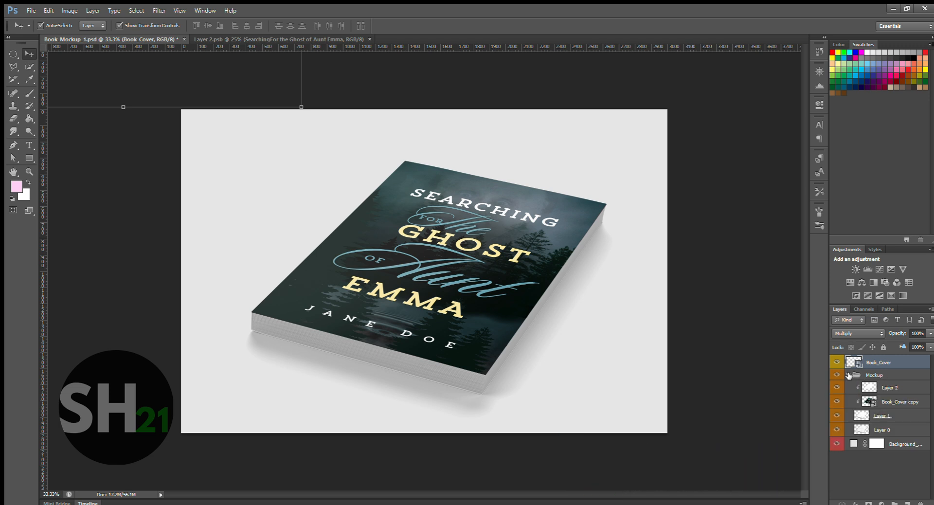